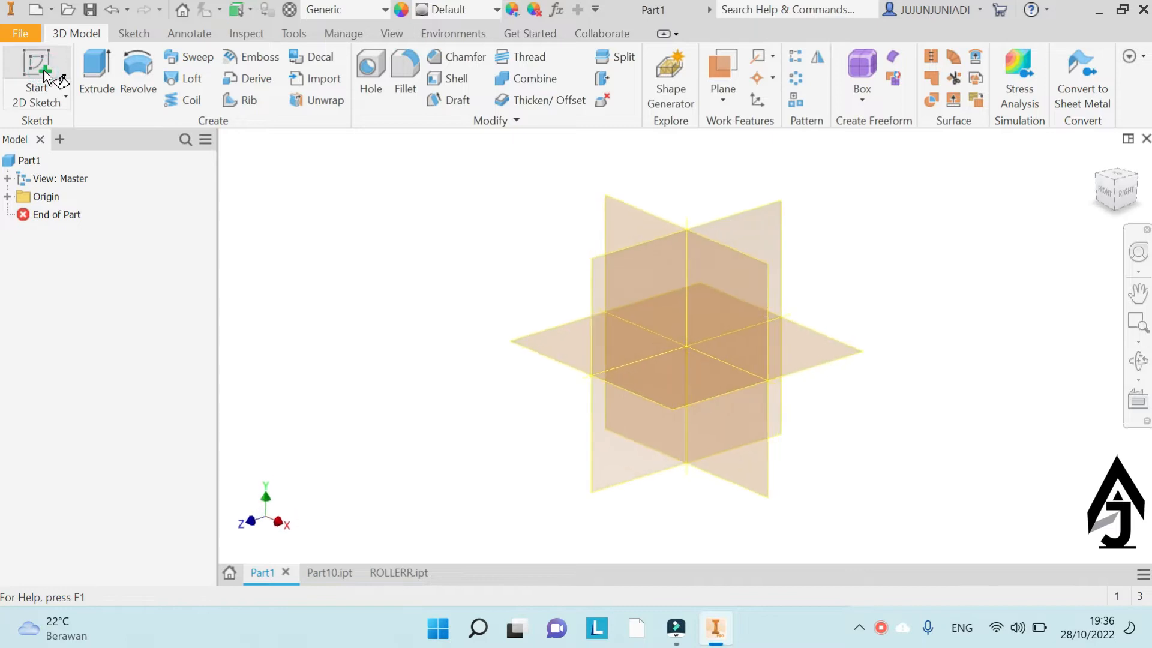
Start a sketch on the XY plane and draw a 75 mm diameter circle centred on the origin
{"action": "left_click", "coordinate": [651, 219]}
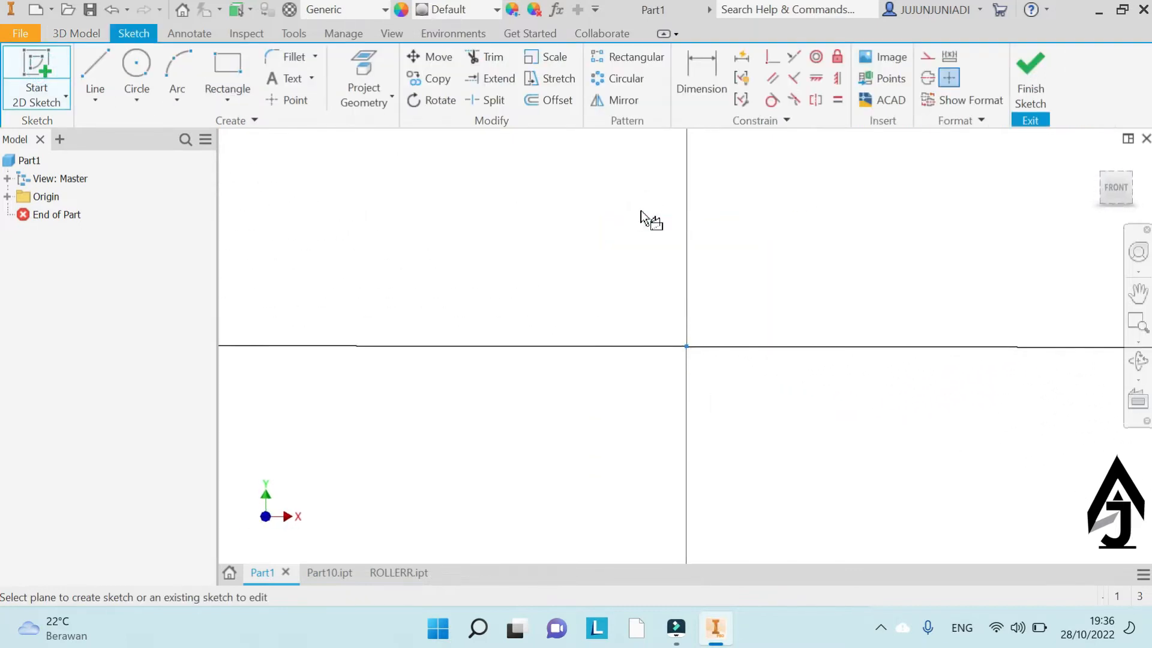
{"action": "left_click", "coordinate": [137, 63]}
{"action": "left_click", "coordinate": [686, 345]}
{"action": "type", "text": "60"}
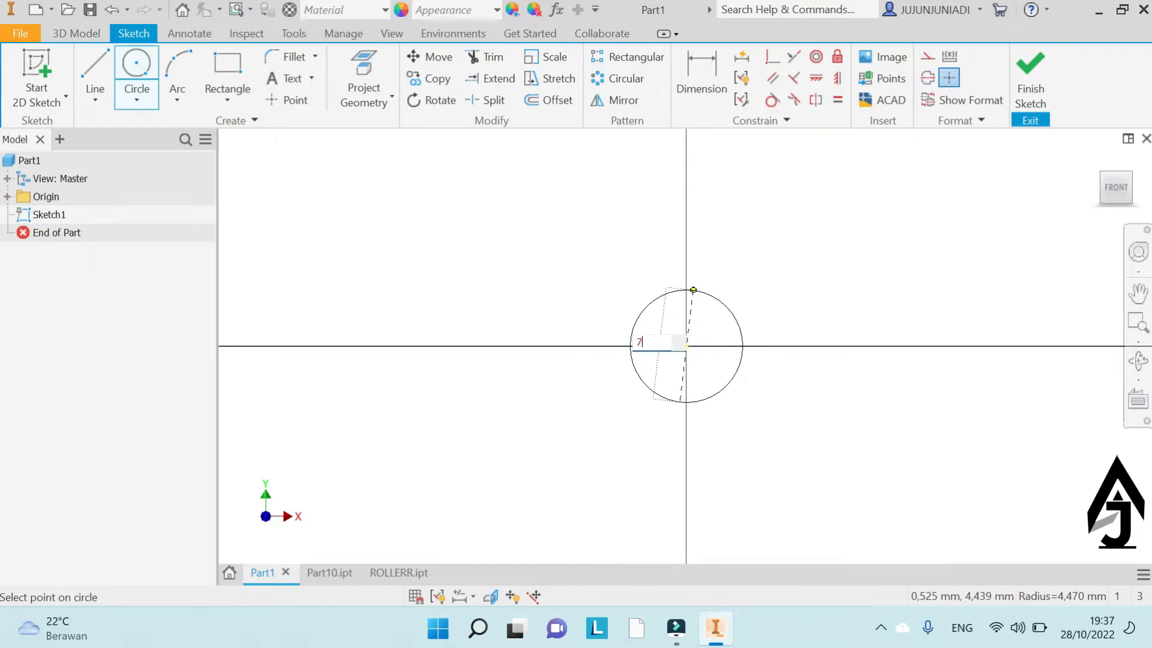
{"action": "key", "text": "Return"}
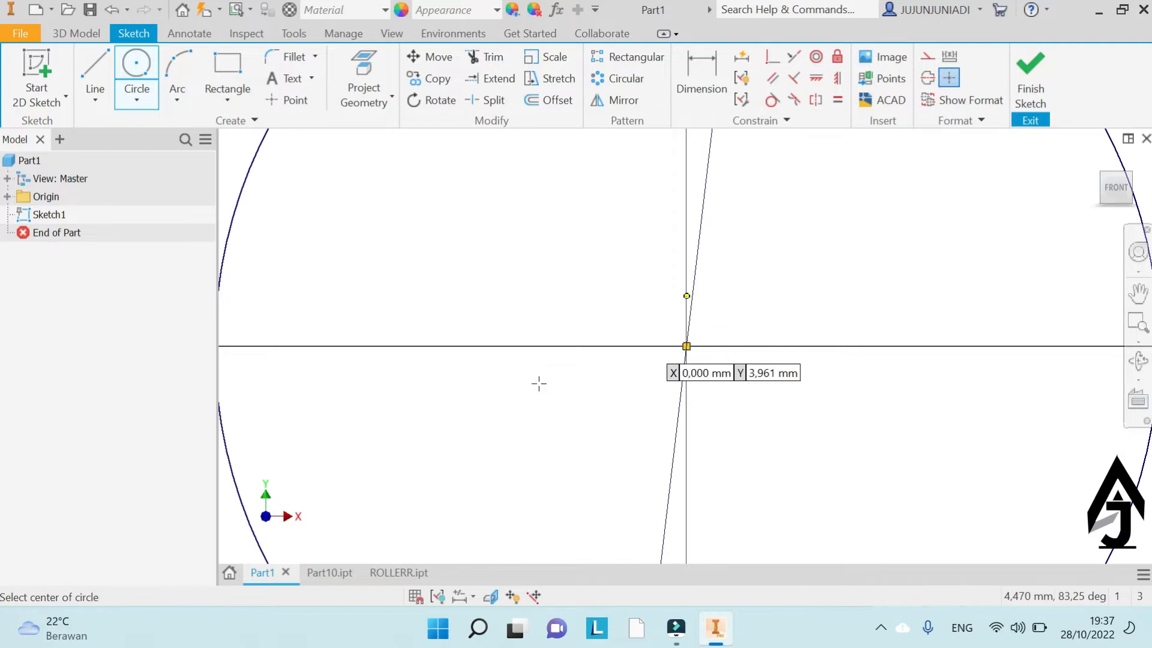
Draw a second 75 mm diameter circle on the horizontal axis, to the right of the first circle
{"action": "scroll", "coordinate": [588, 393], "scroll_direction": "down", "scroll_amount": 3}
{"action": "left_click", "coordinate": [726, 381]}
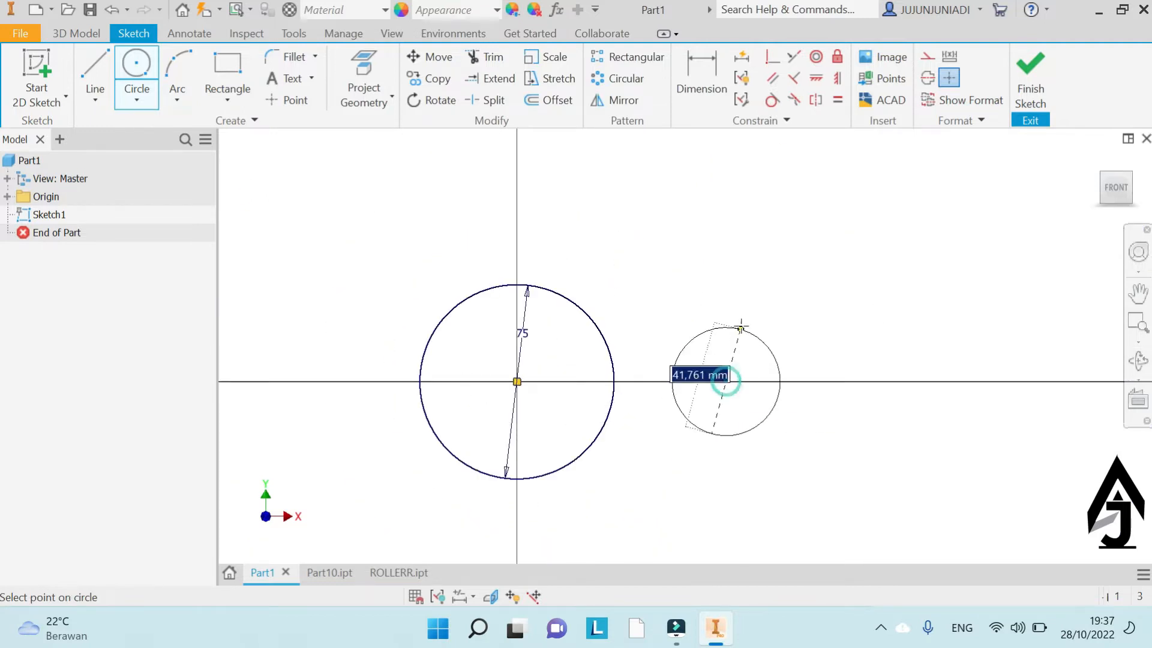
{"action": "type", "text": "75"}
{"action": "key", "text": "Return"}
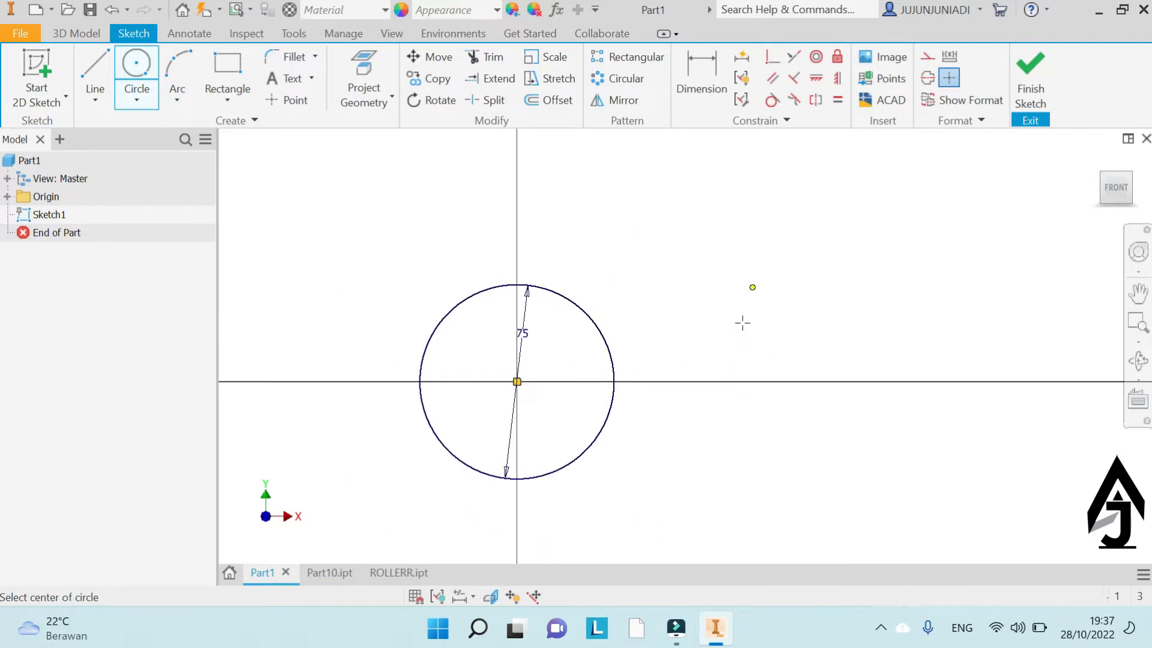
{"action": "key", "text": "Escape"}
Connect the two circles with straight lines between their topmost points and between their bottommost points
{"action": "left_click", "coordinate": [104, 58]}
{"action": "left_click", "coordinate": [516, 285]}
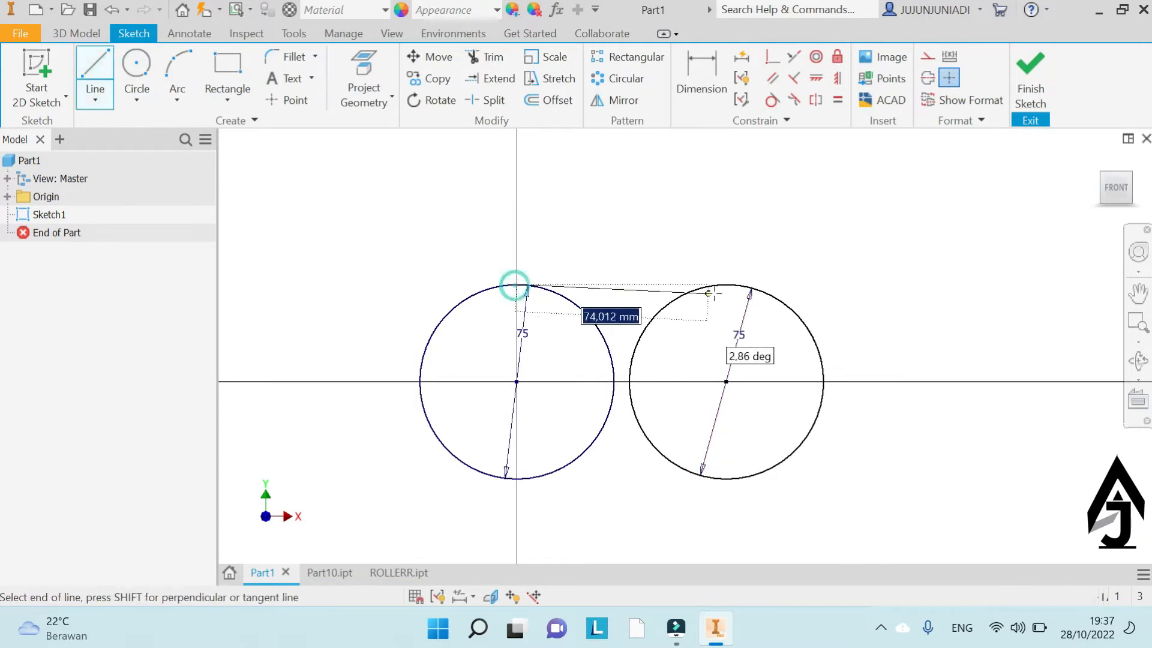
{"action": "double_click", "coordinate": [726, 285]}
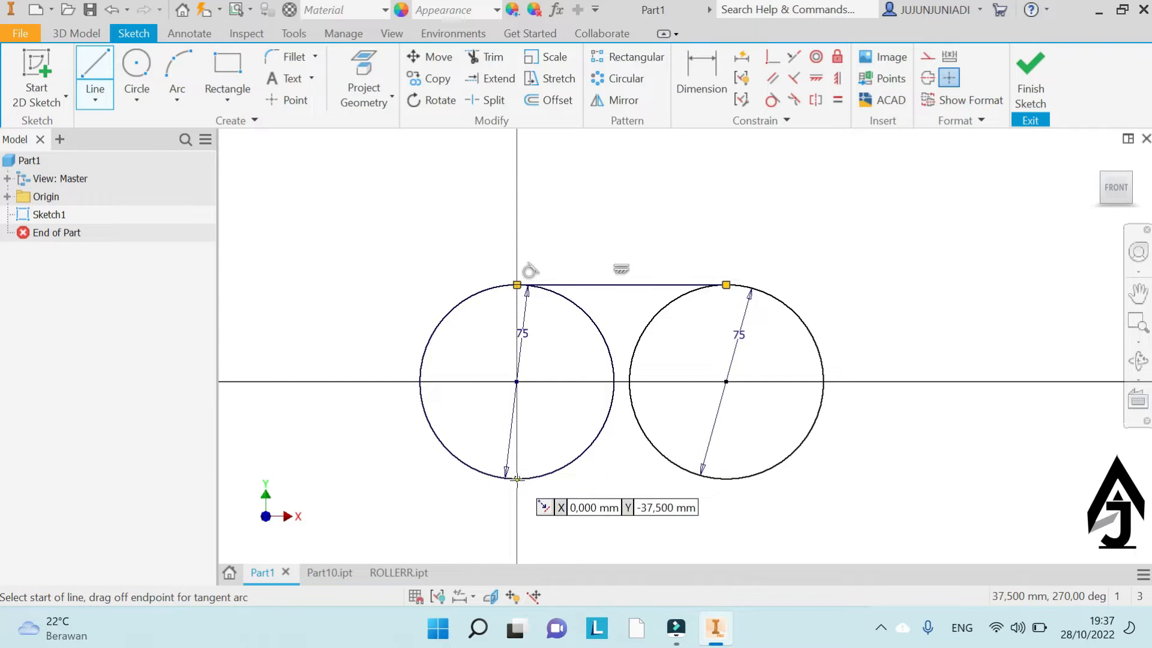
{"action": "left_click", "coordinate": [517, 479]}
{"action": "double_click", "coordinate": [726, 478]}
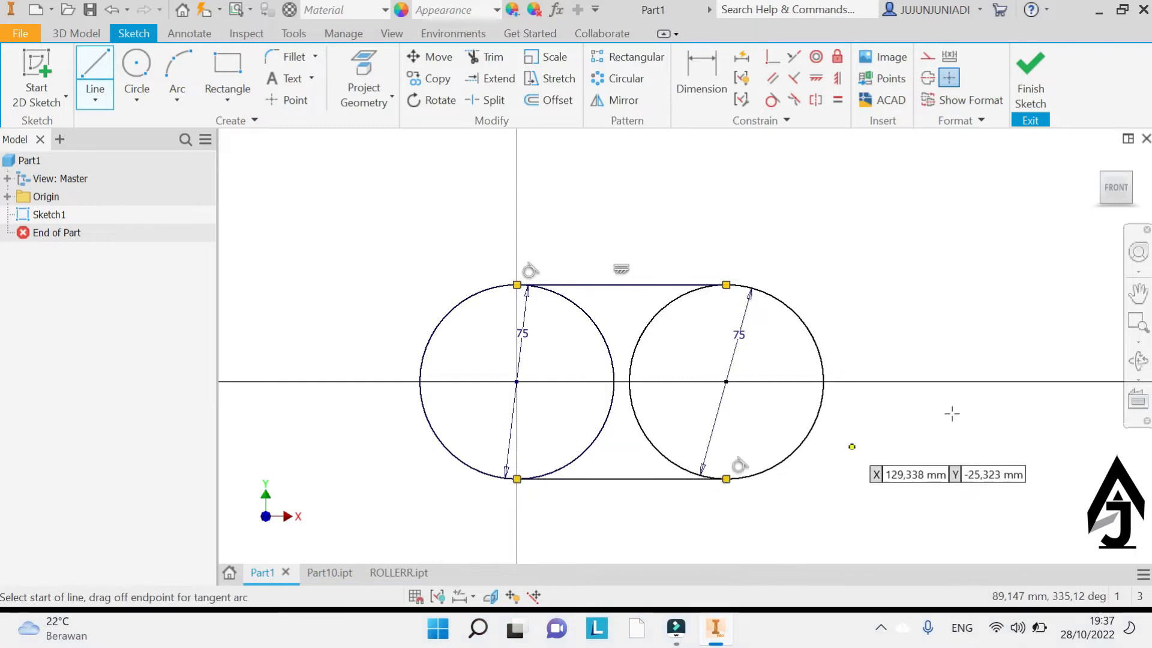
{"action": "right_click", "coordinate": [992, 365]}
{"action": "left_click", "coordinate": [1059, 365]}
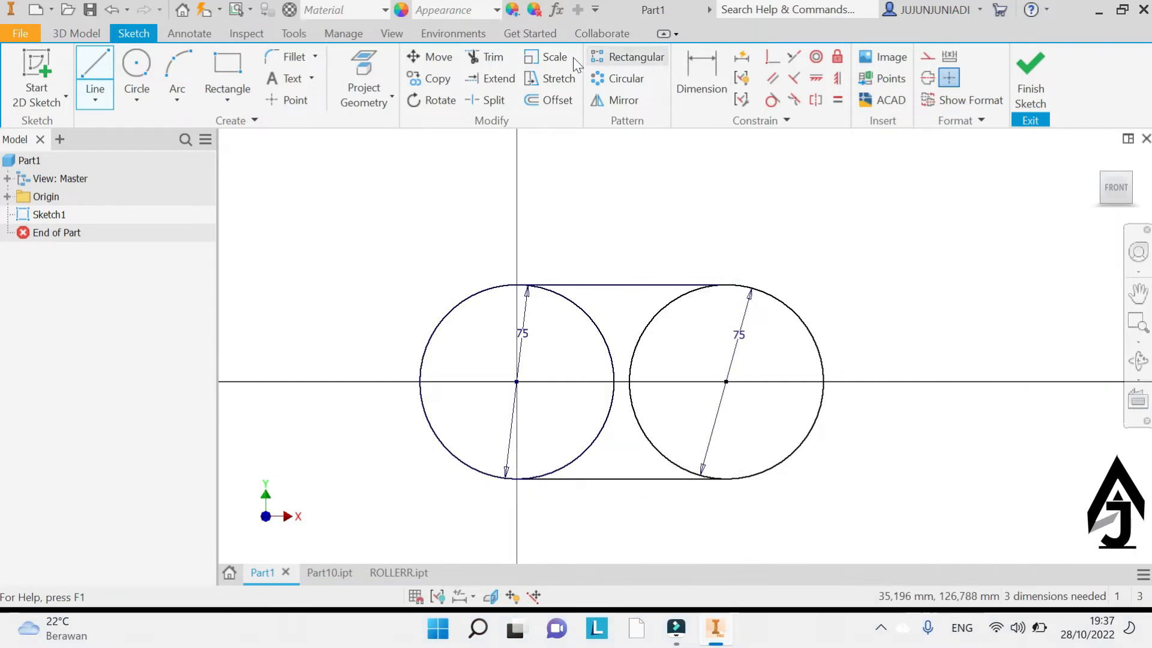
Trim away the inner halves of both circles to leave a closed slot outline
{"action": "left_click", "coordinate": [491, 60]}
{"action": "left_click", "coordinate": [582, 309]}
{"action": "left_click", "coordinate": [648, 322]}
Dimension the distance between the two arc centres and set it to 2500 mm
{"action": "left_click", "coordinate": [699, 75]}
{"action": "left_click", "coordinate": [518, 381]}
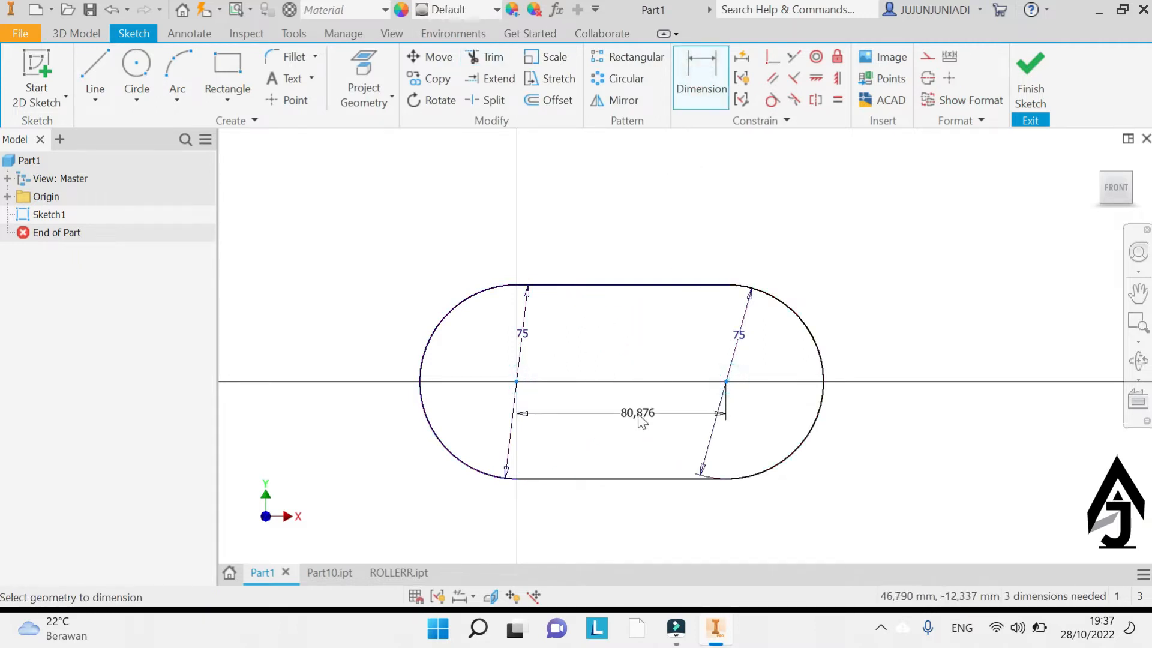
{"action": "left_click", "coordinate": [637, 412]}
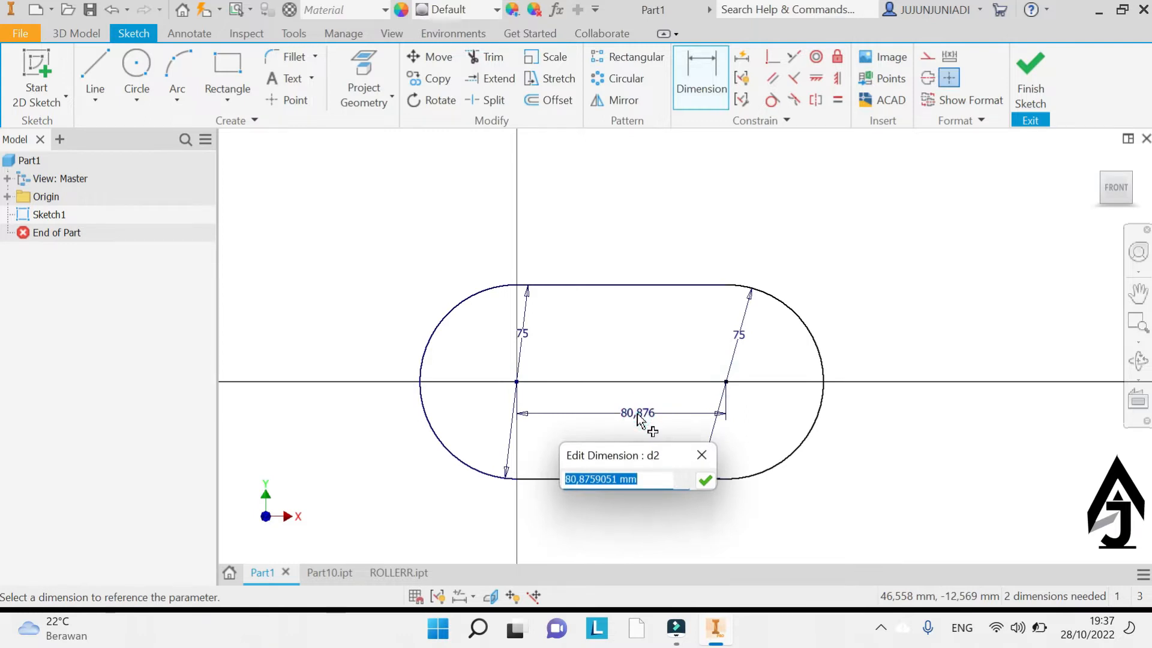
{"action": "type", "text": "2500"}
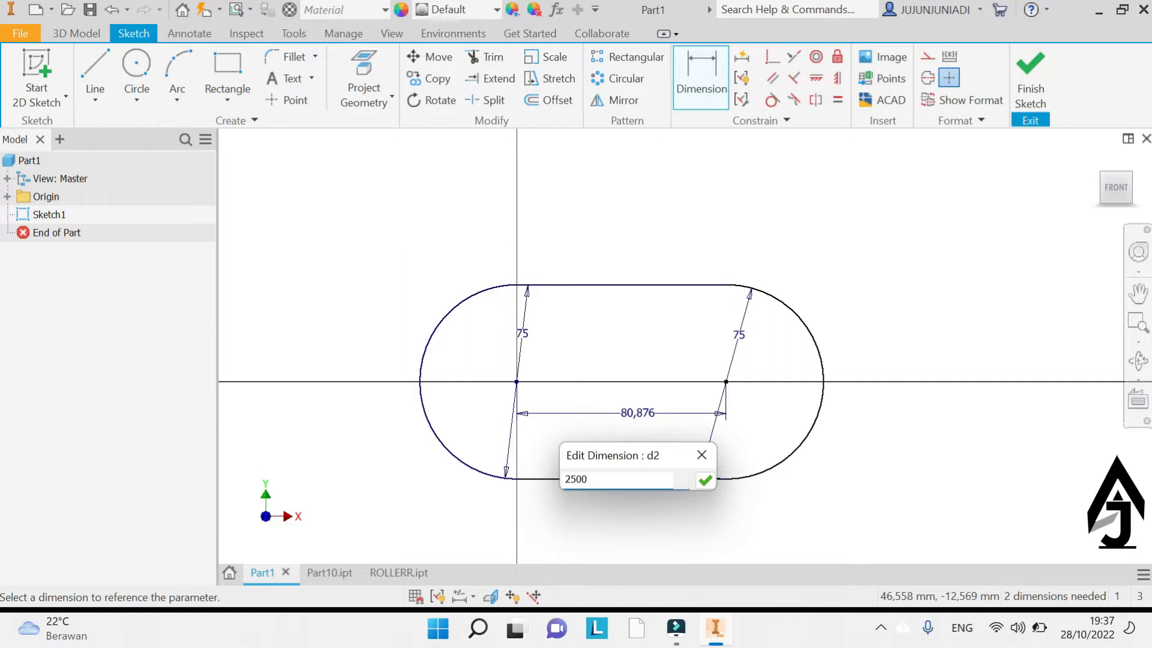
{"action": "key", "text": "Return"}
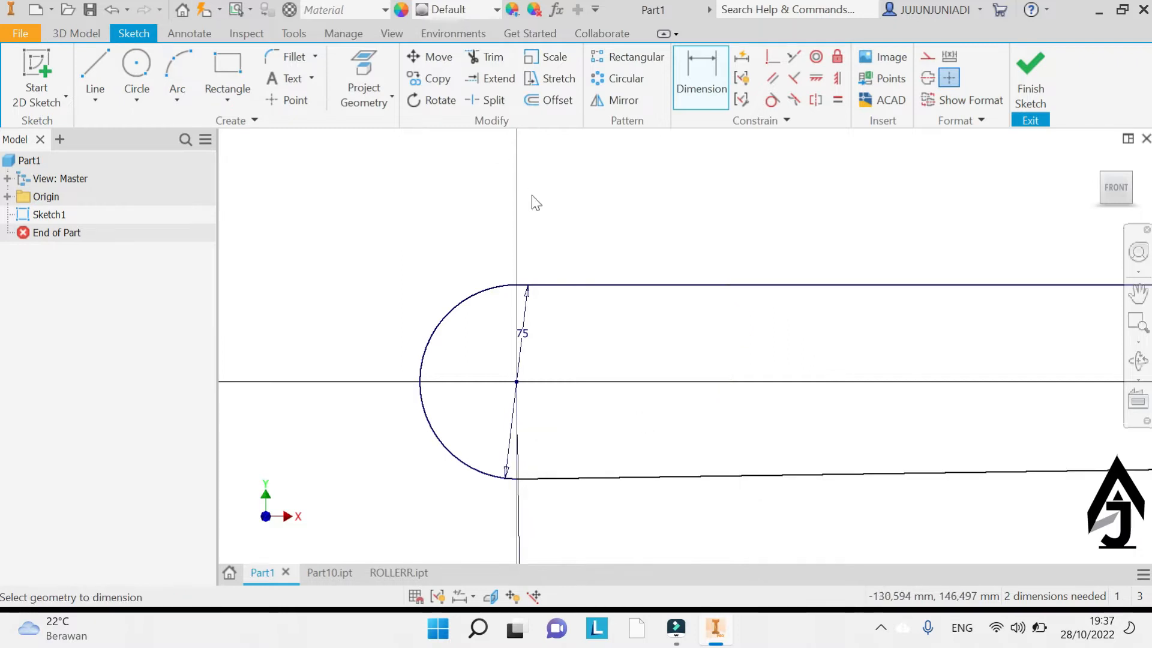
{"action": "scroll", "coordinate": [600, 245], "scroll_direction": "up", "scroll_amount": 5}
{"action": "scroll", "coordinate": [602, 245], "scroll_direction": "up", "scroll_amount": 6}
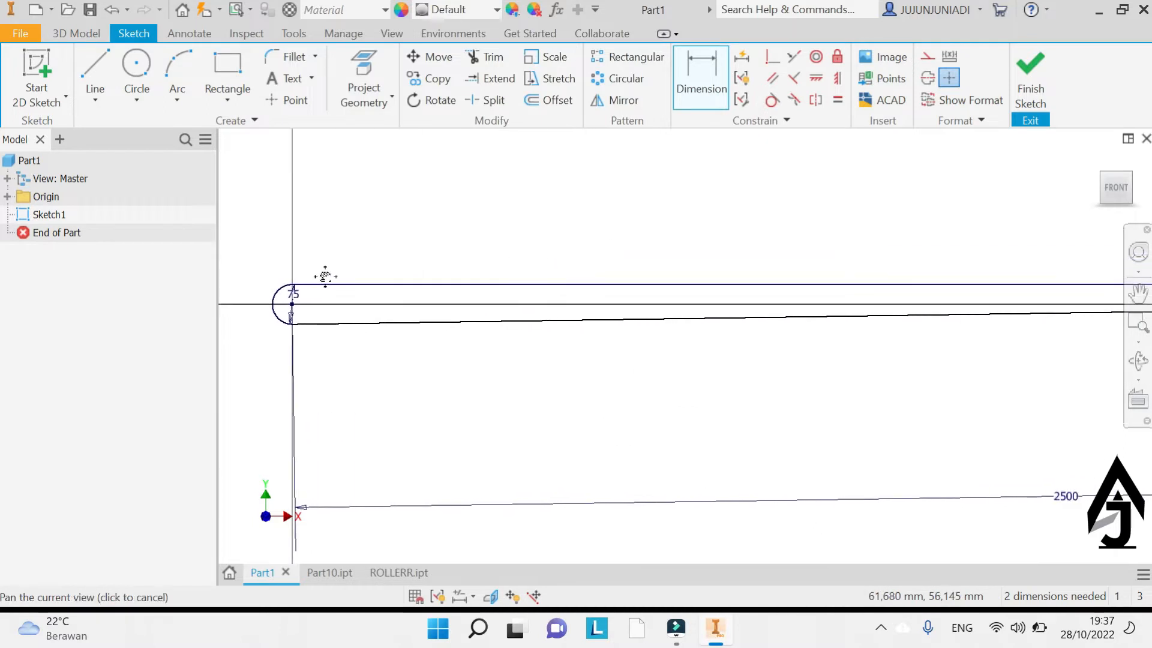
{"action": "scroll", "coordinate": [834, 277], "scroll_direction": "down", "scroll_amount": 5}
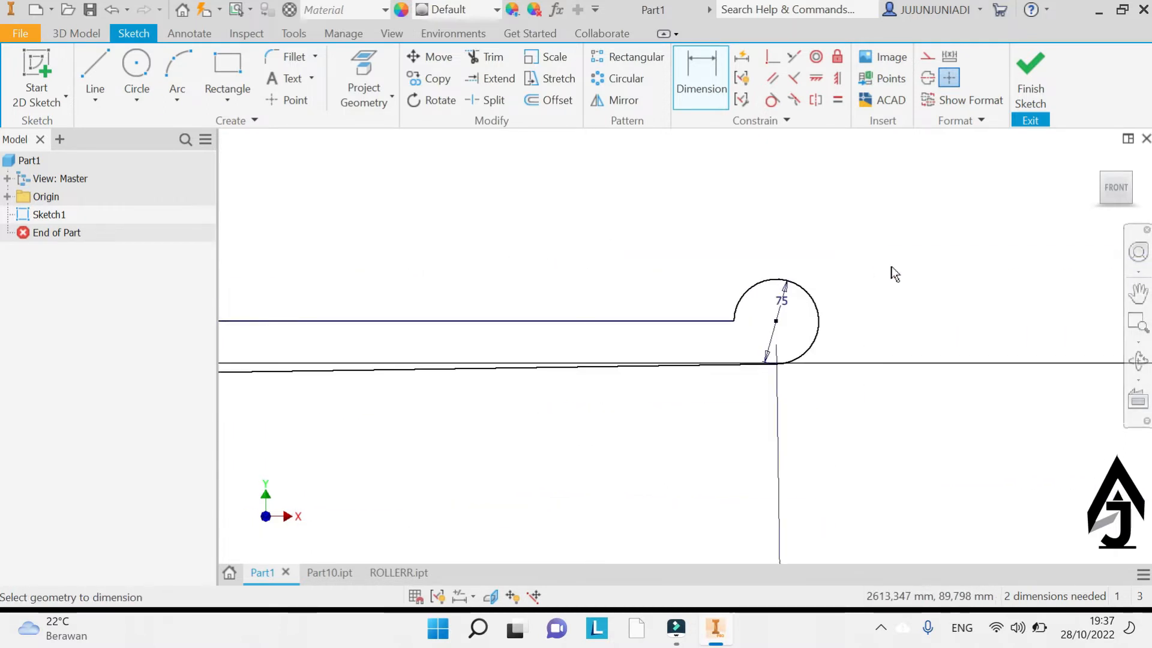
Constrain the two arc centres to be horizontally aligned and finish the sketch
{"action": "left_click", "coordinate": [816, 78]}
{"action": "left_click", "coordinate": [776, 321]}
{"action": "scroll", "coordinate": [822, 309], "scroll_direction": "up", "scroll_amount": 5}
{"action": "scroll", "coordinate": [390, 311], "scroll_direction": "down", "scroll_amount": 5}
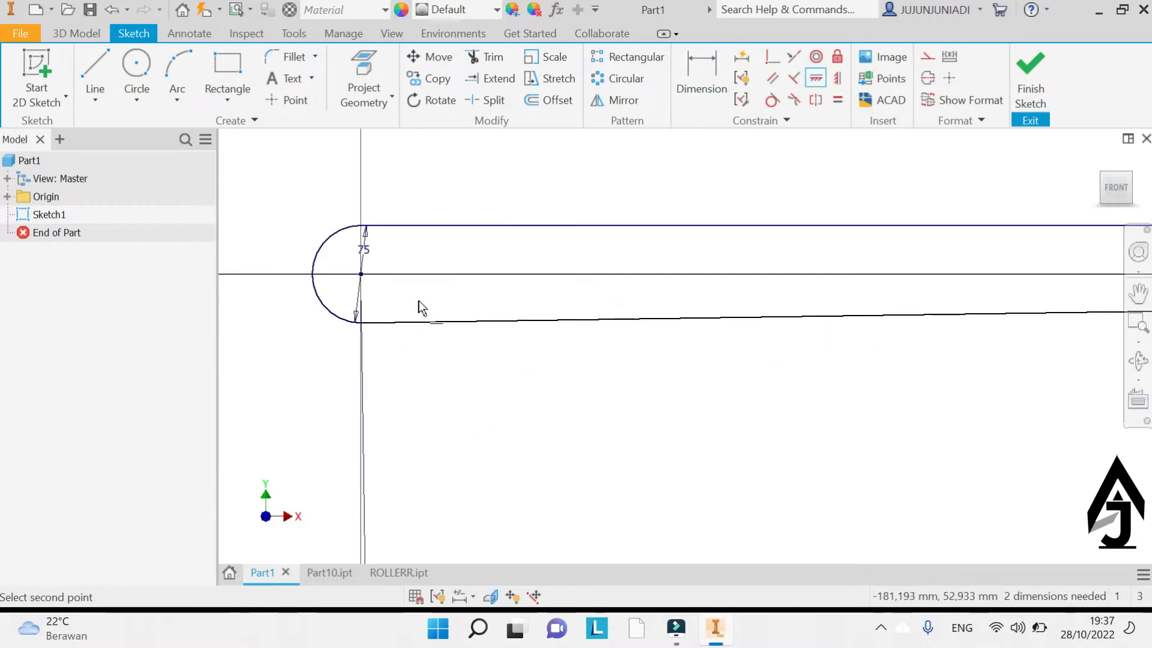
{"action": "left_click", "coordinate": [362, 277]}
{"action": "scroll", "coordinate": [432, 282], "scroll_direction": "up", "scroll_amount": 5}
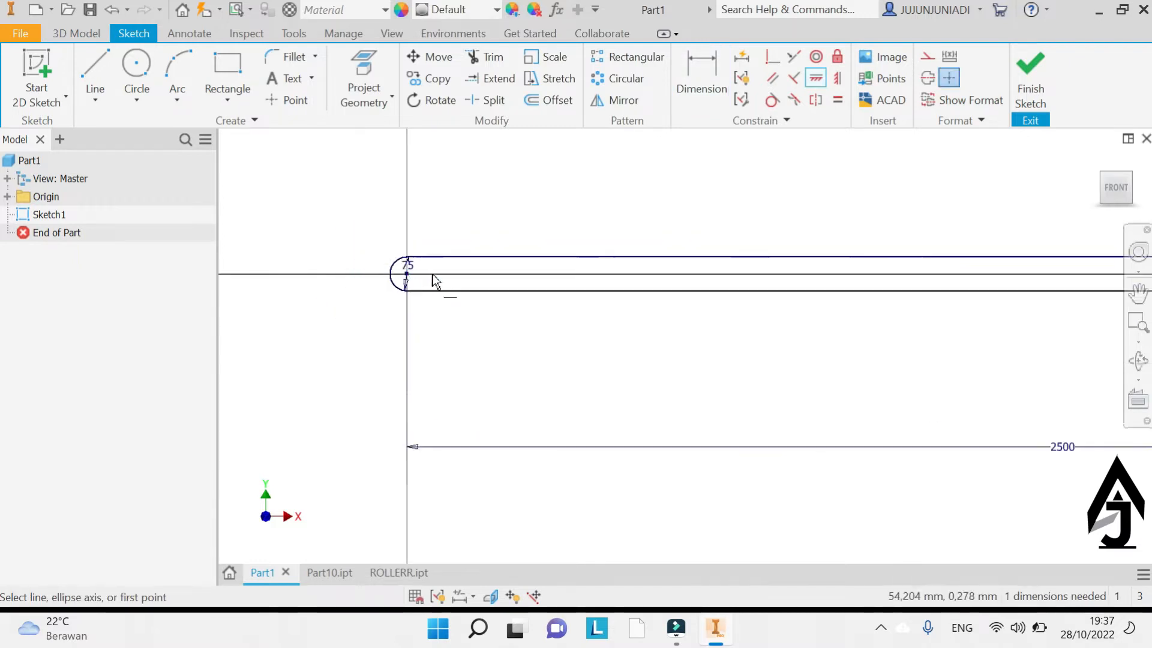
{"action": "scroll", "coordinate": [822, 277], "scroll_direction": "down", "scroll_amount": 5}
{"action": "scroll", "coordinate": [822, 277], "scroll_direction": "up", "scroll_amount": 3}
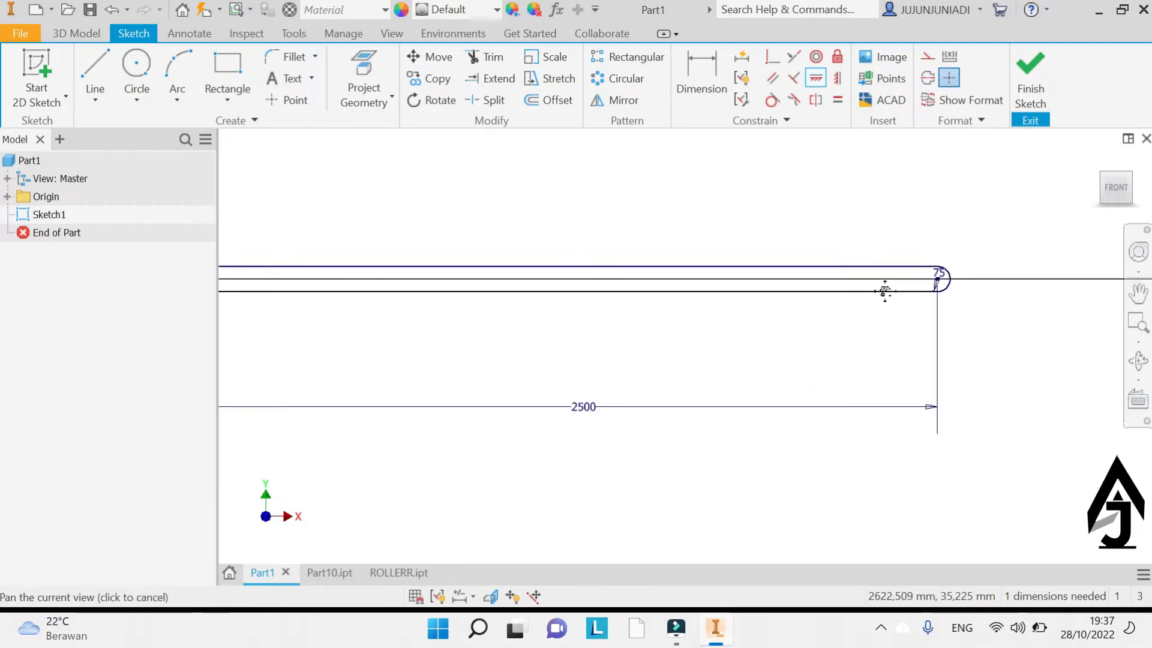
{"action": "scroll", "coordinate": [900, 294], "scroll_direction": "down", "scroll_amount": 2}
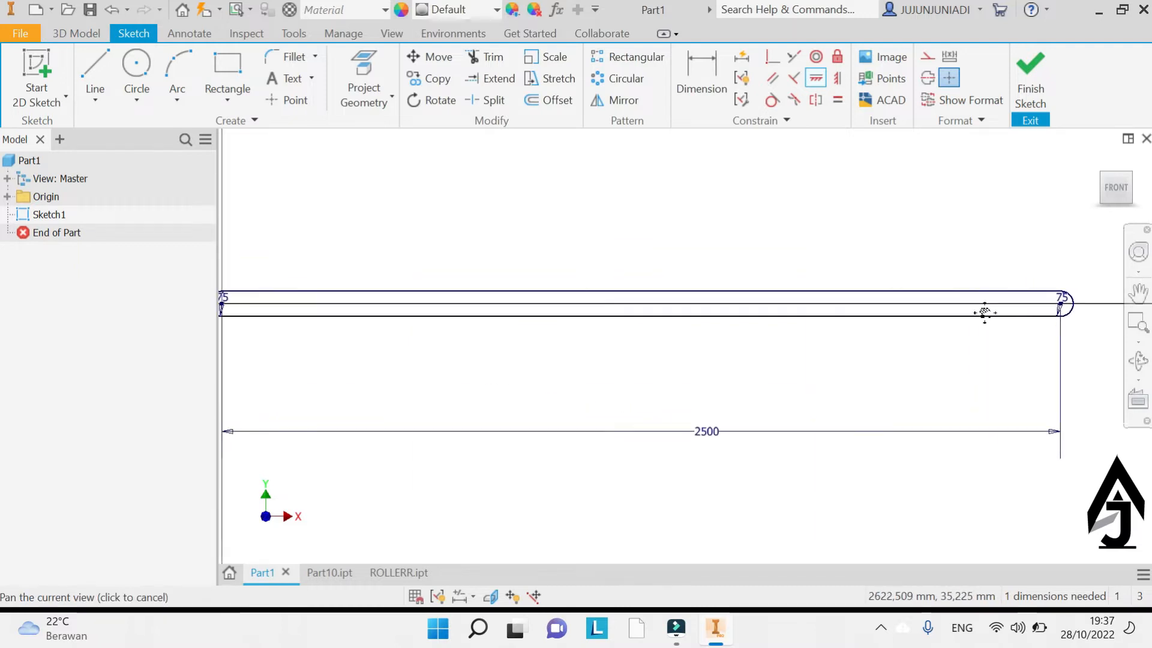
{"action": "left_click", "coordinate": [1040, 74]}
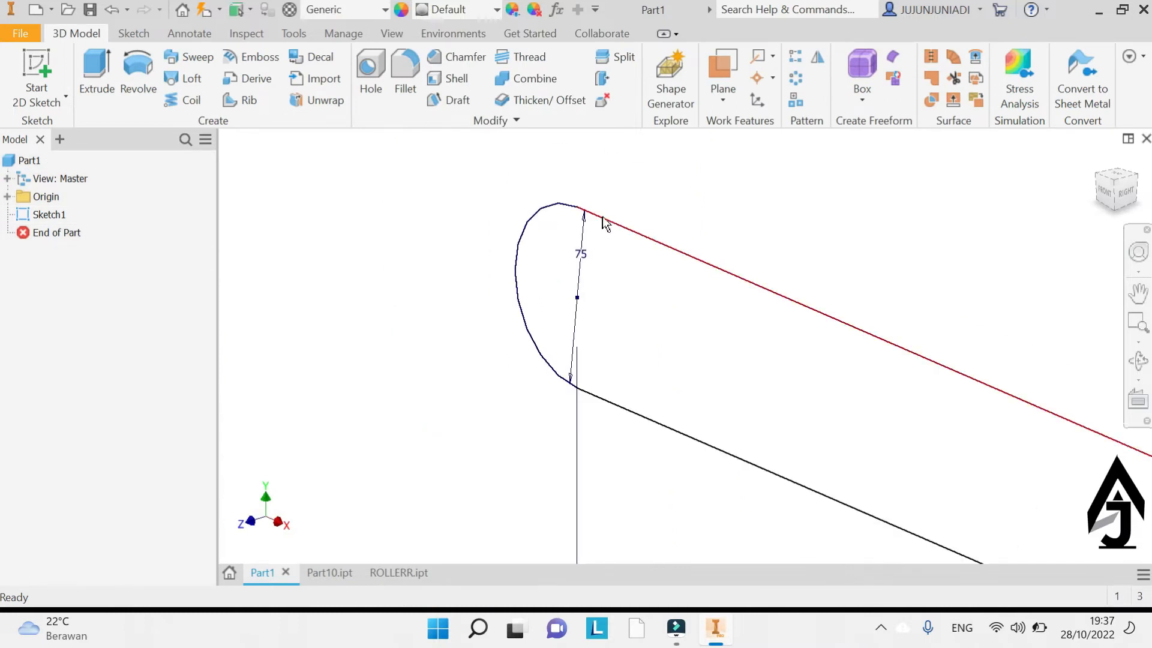
Turn on the visibility of the origin's YZ plane
{"action": "left_click", "coordinate": [8, 197]}
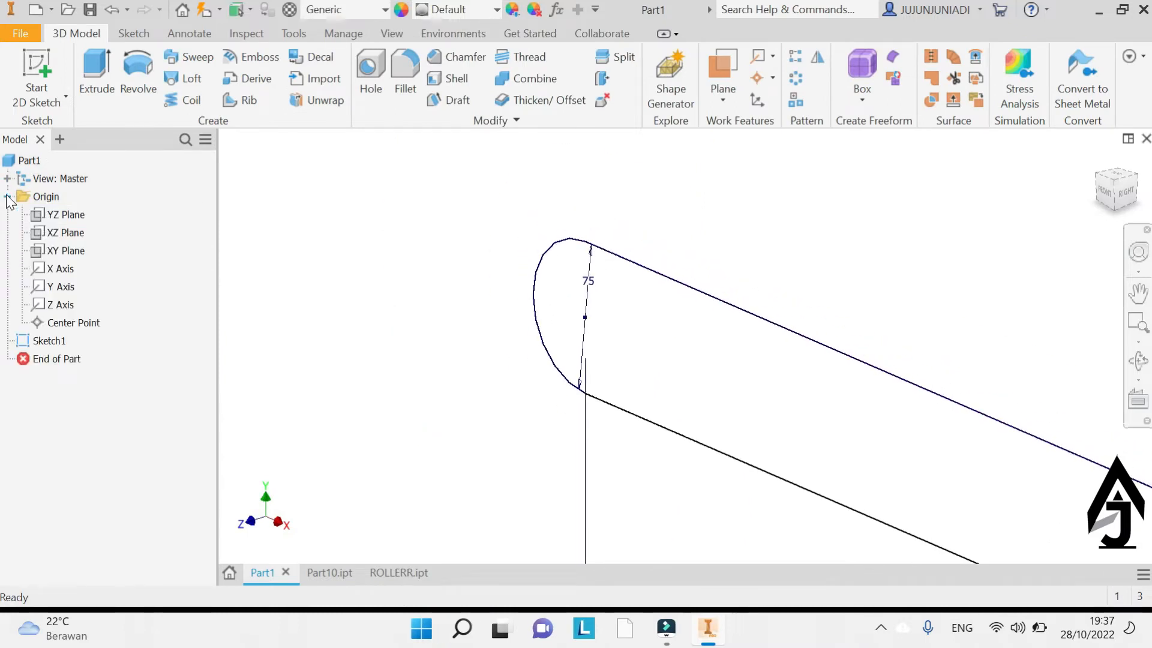
{"action": "left_click", "coordinate": [52, 214]}
{"action": "right_click", "coordinate": [51, 214]}
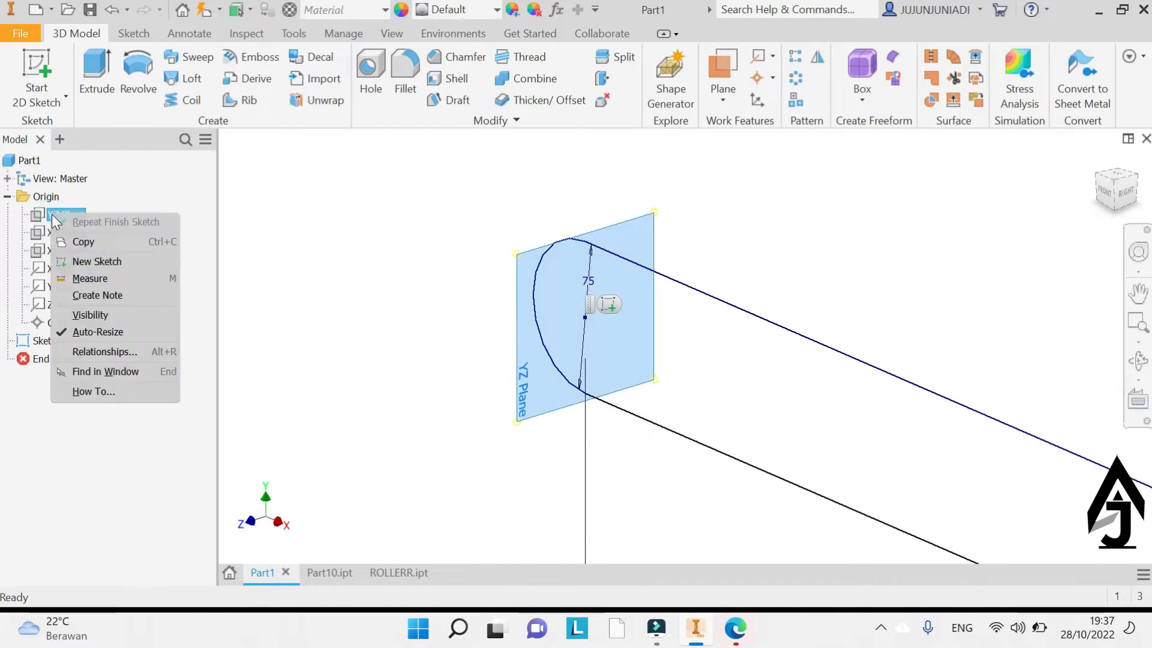
{"action": "left_click", "coordinate": [89, 318]}
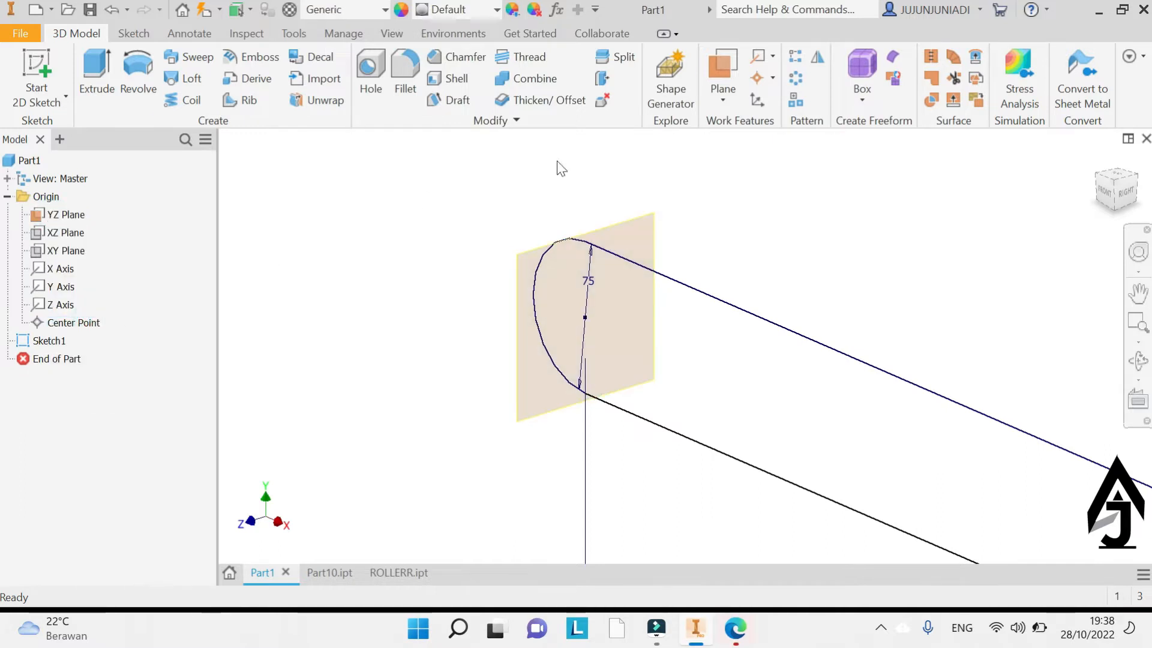
Create a work plane offset 300 mm from the YZ plane, along the length of the slot
{"action": "left_click", "coordinate": [717, 103]}
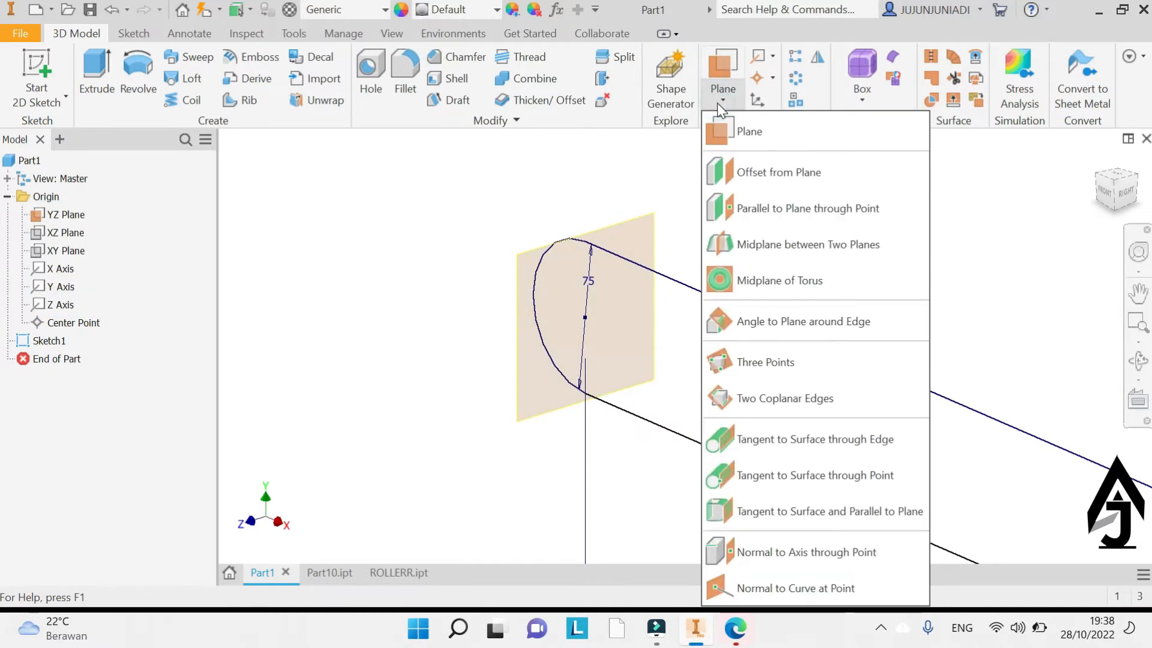
{"action": "left_click", "coordinate": [735, 177]}
{"action": "left_click", "coordinate": [620, 228]}
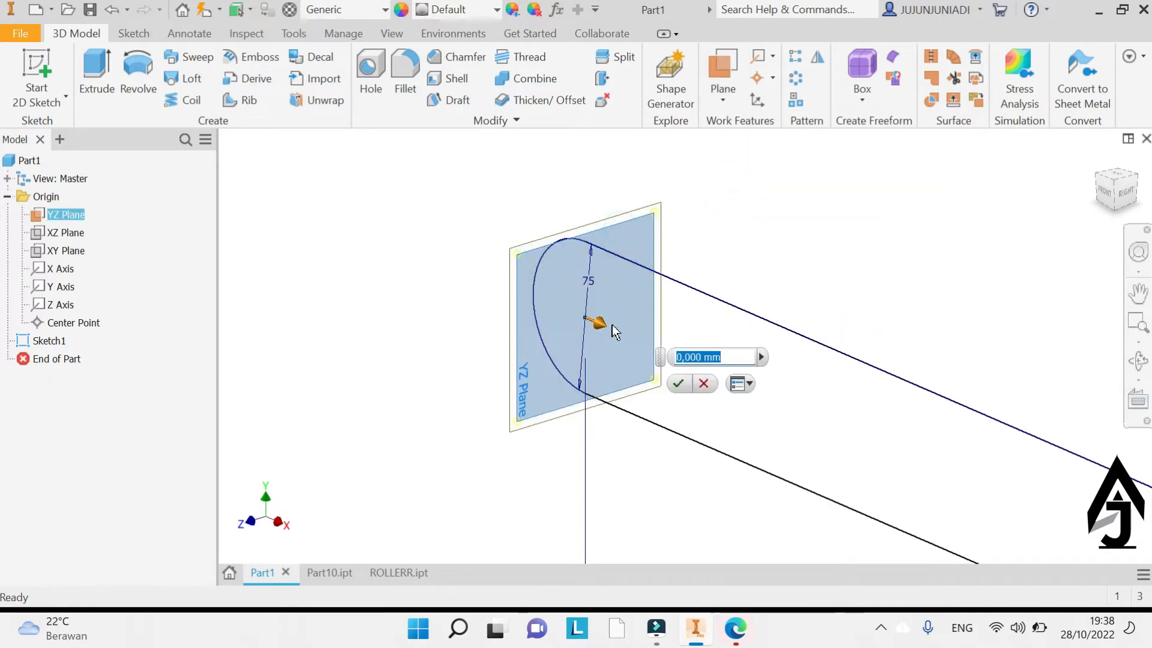
{"action": "left_click_drag", "start_coordinate": [602, 322], "coordinate": [780, 459]}
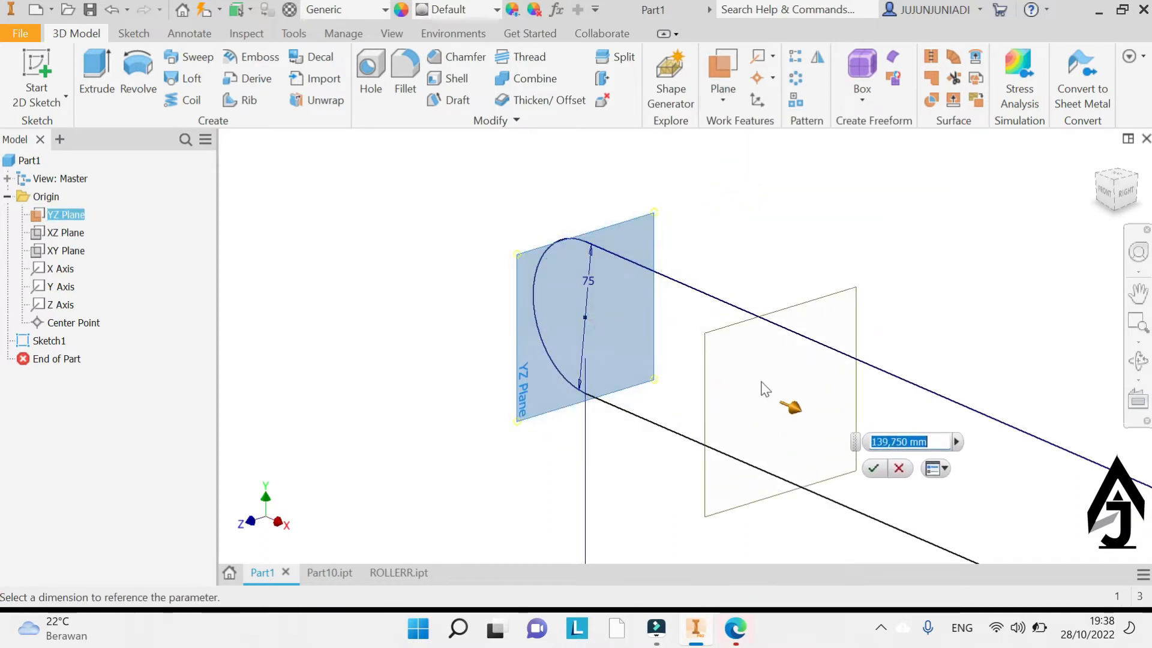
{"action": "type", "text": "300"}
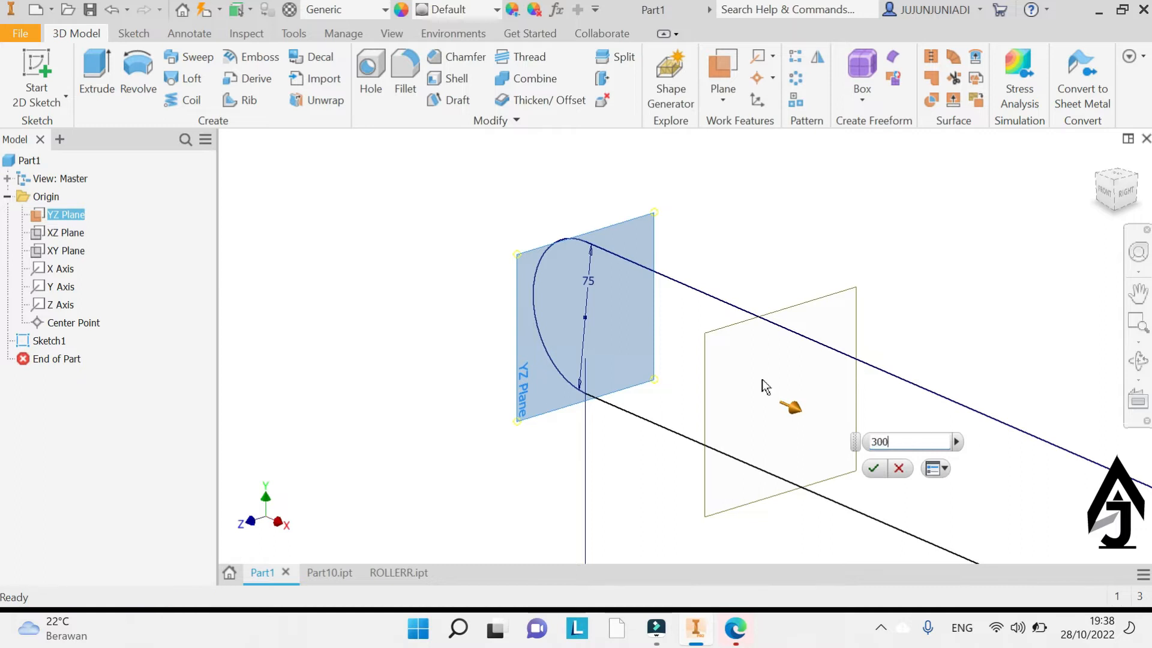
{"action": "key", "text": "Return"}
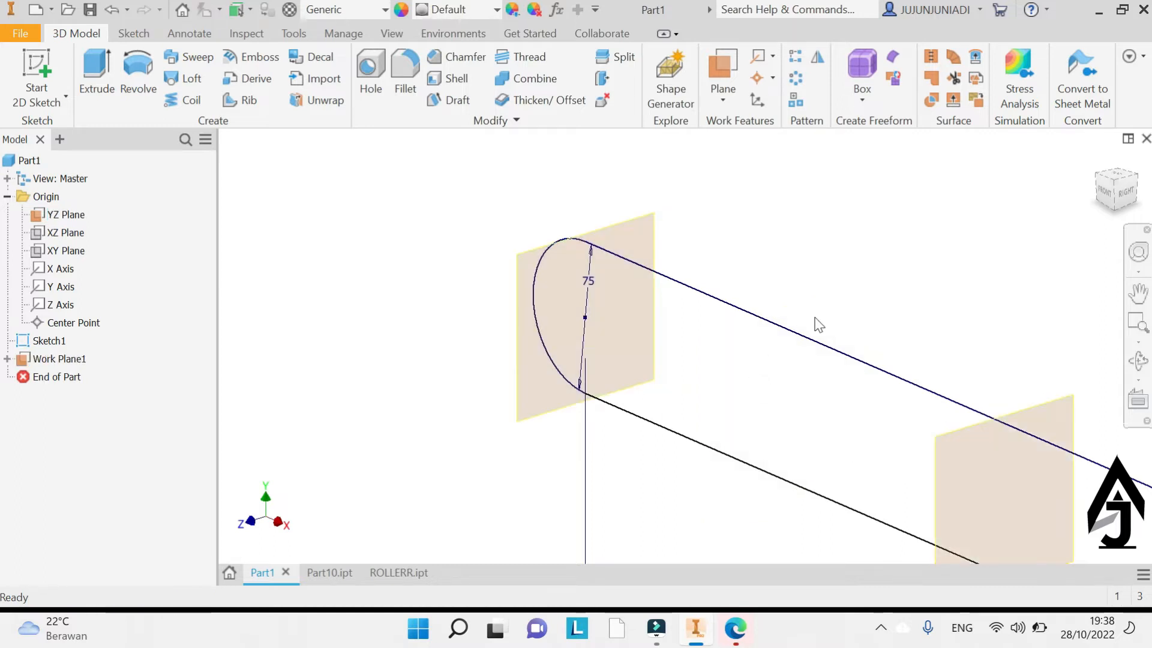
Reorder the offset work plane so it comes before the slot sketch in the model history
{"action": "scroll", "coordinate": [816, 324], "scroll_direction": "down", "scroll_amount": 5}
{"action": "middle_click_drag", "start_coordinate": [787, 279], "coordinate": [585, 270]}
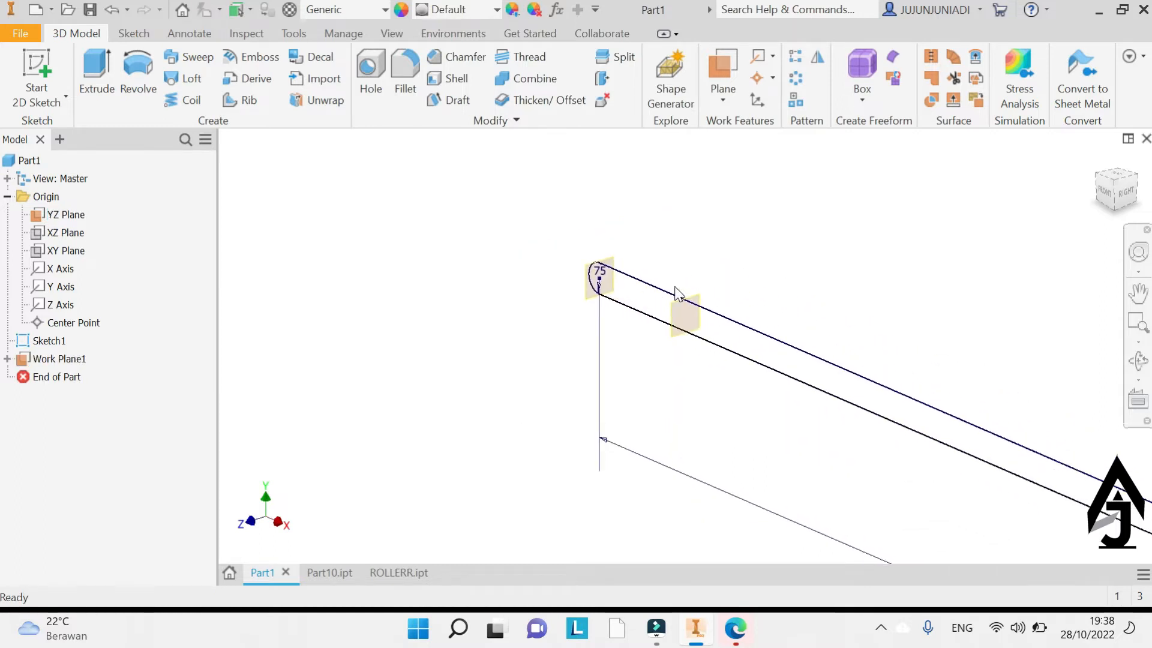
{"action": "scroll", "coordinate": [678, 293], "scroll_direction": "up", "scroll_amount": 2}
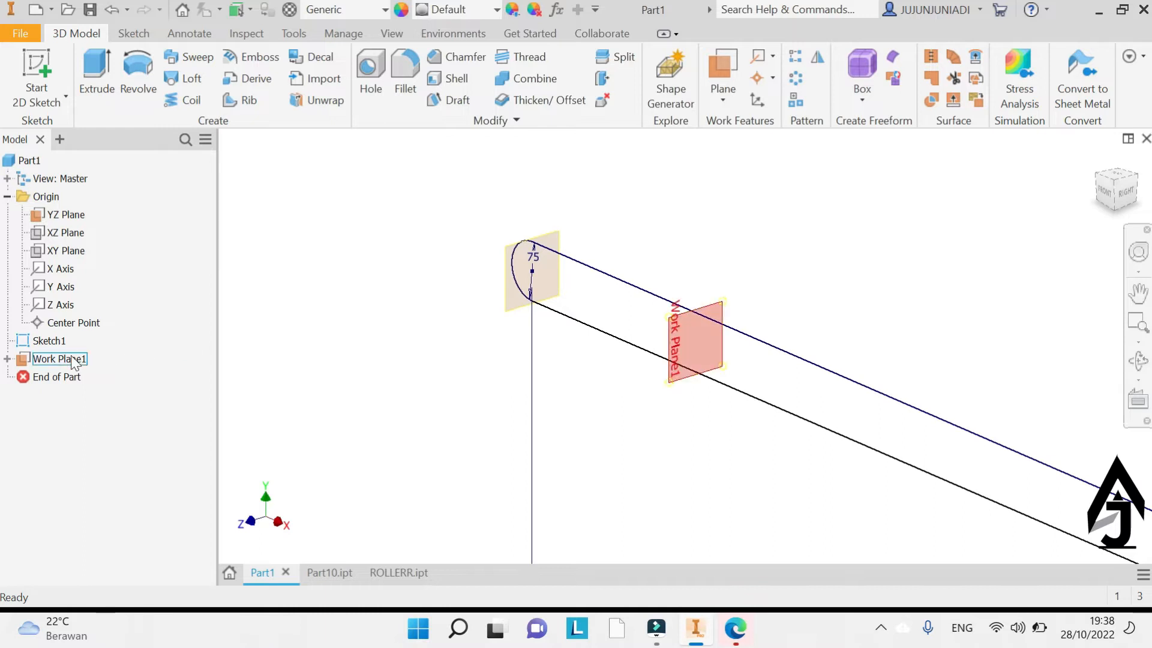
{"action": "left_click_drag", "start_coordinate": [59, 360], "coordinate": [58, 344]}
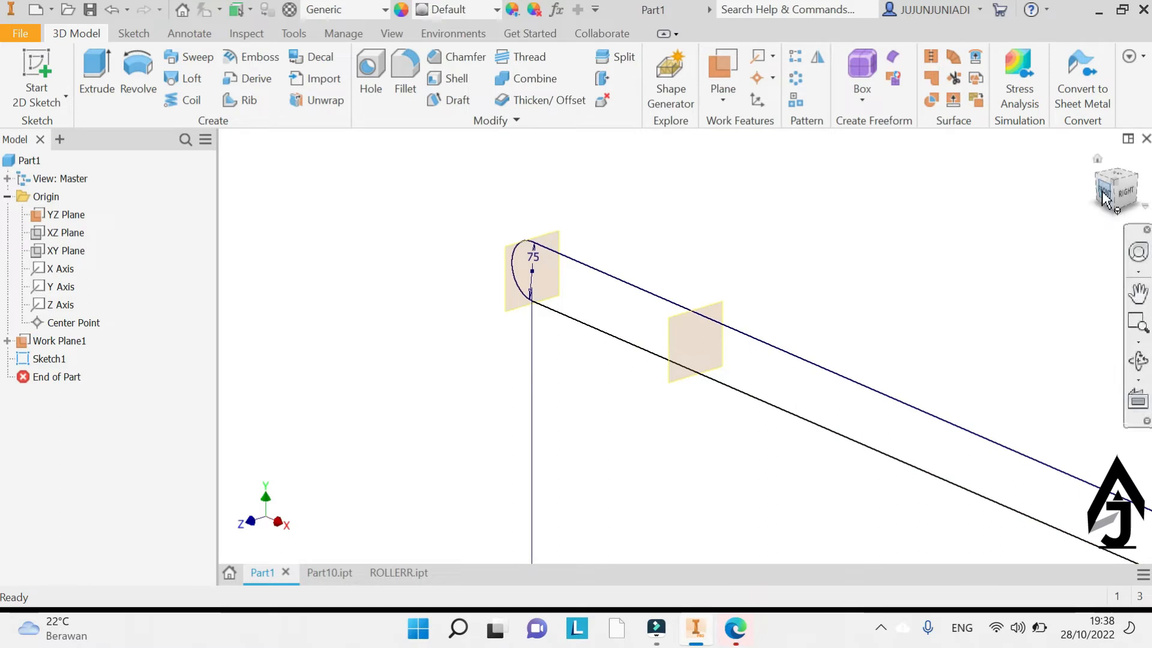
Open the slot sketch for editing and project the 300 mm offset work plane into it
{"action": "right_click", "coordinate": [37, 360]}
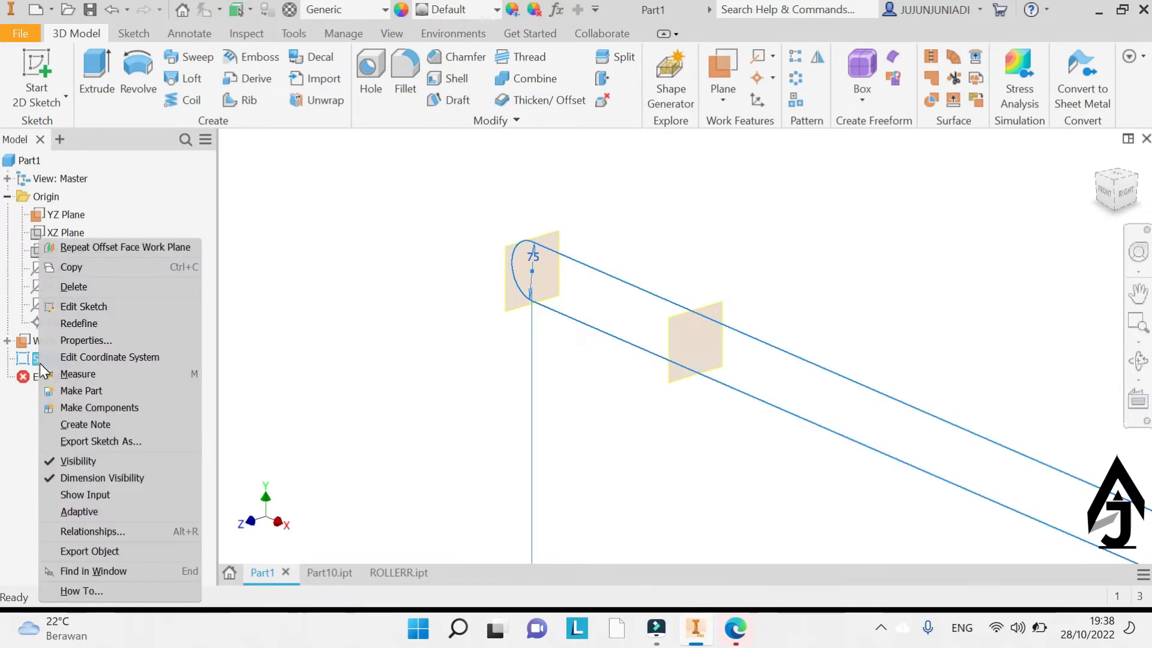
{"action": "left_click", "coordinate": [92, 310]}
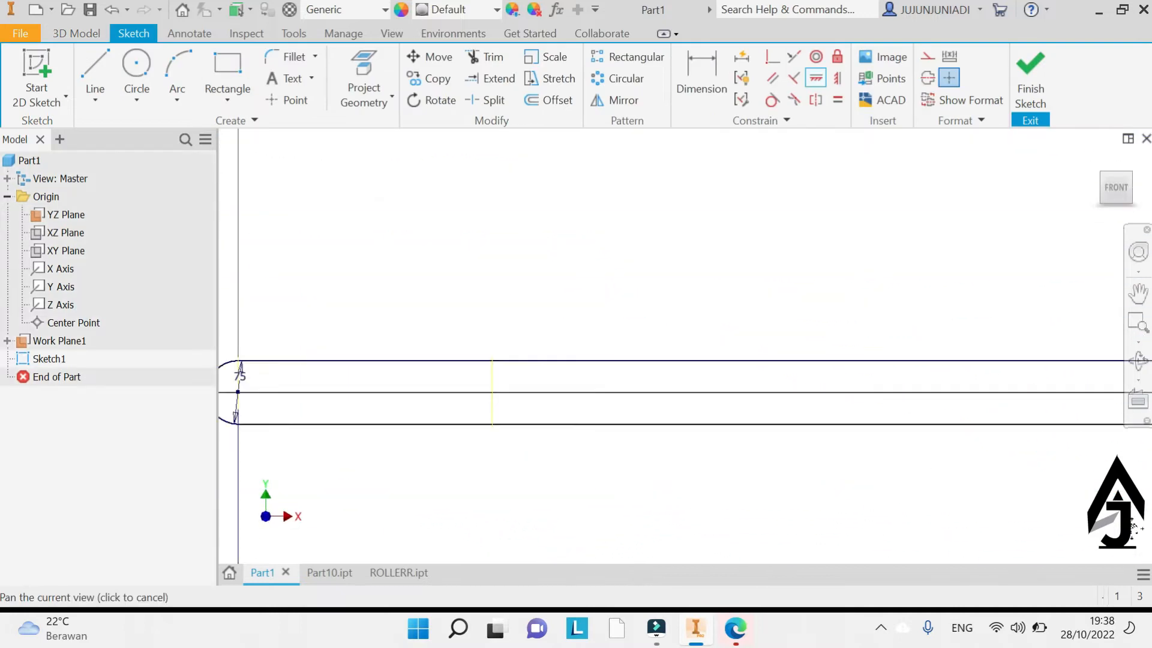
{"action": "scroll", "coordinate": [825, 366], "scroll_direction": "down", "scroll_amount": 3}
{"action": "middle_click_drag", "start_coordinate": [825, 367], "coordinate": [490, 377]}
{"action": "scroll", "coordinate": [492, 376], "scroll_direction": "down", "scroll_amount": 7}
{"action": "scroll", "coordinate": [566, 367], "scroll_direction": "up", "scroll_amount": 3}
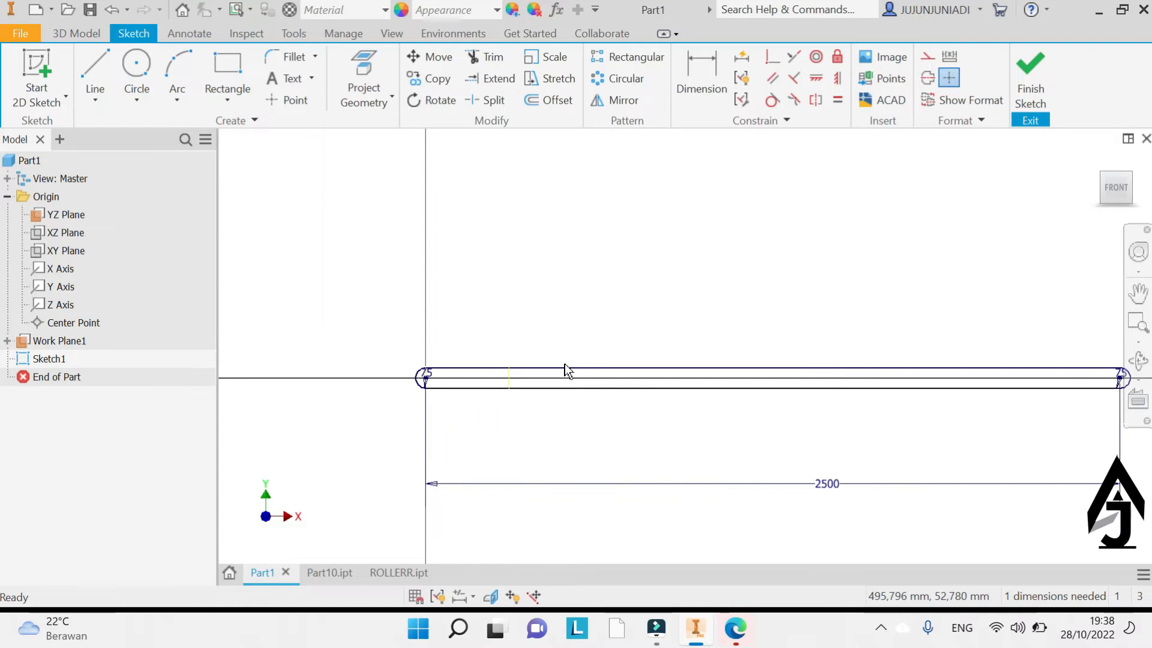
{"action": "scroll", "coordinate": [565, 365], "scroll_direction": "up", "scroll_amount": 3}
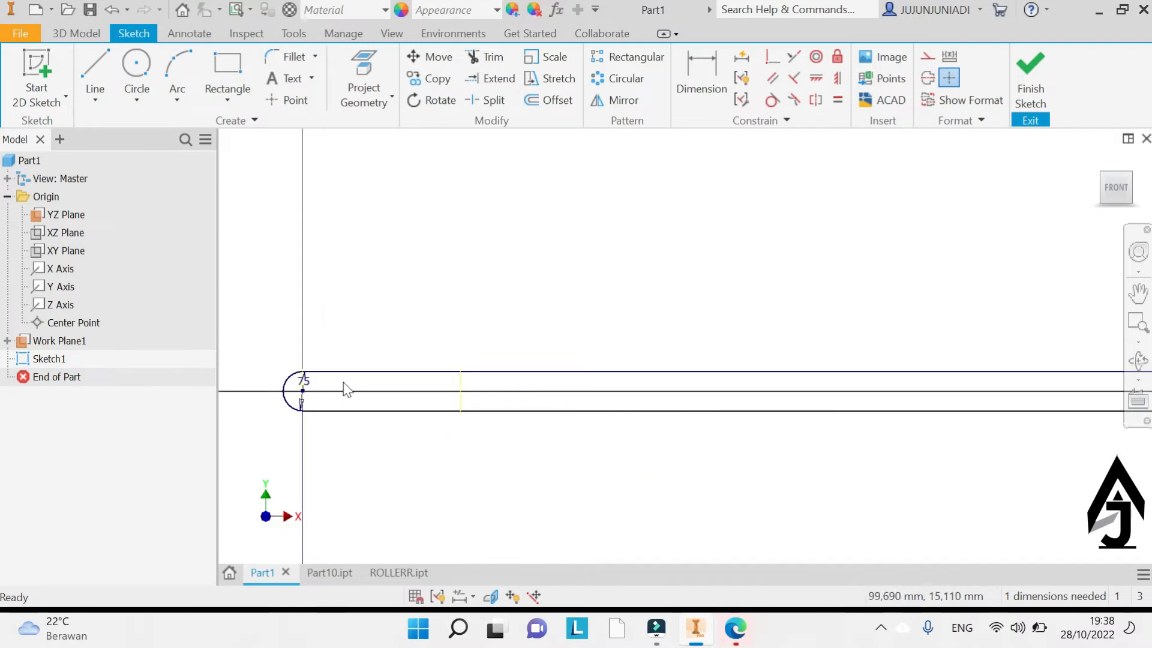
{"action": "left_click", "coordinate": [366, 70]}
{"action": "middle_click_drag", "start_coordinate": [476, 382], "coordinate": [722, 302]}
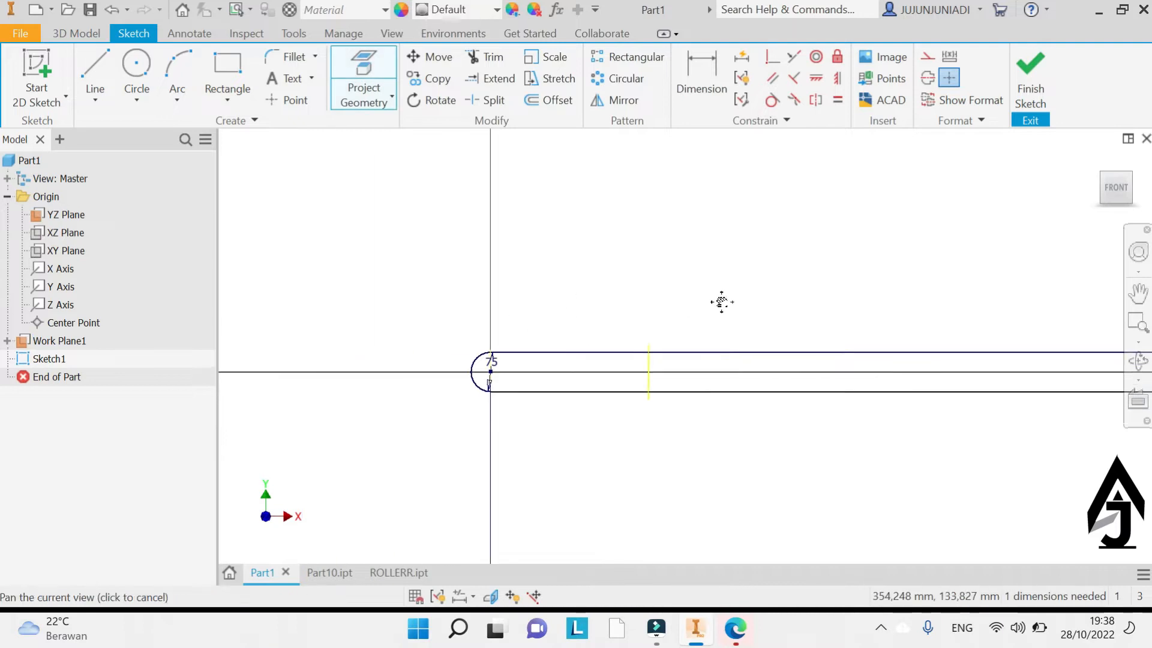
{"action": "scroll", "coordinate": [726, 336], "scroll_direction": "up", "scroll_amount": 3}
{"action": "right_click", "coordinate": [780, 223]}
{"action": "left_click", "coordinate": [845, 219]}
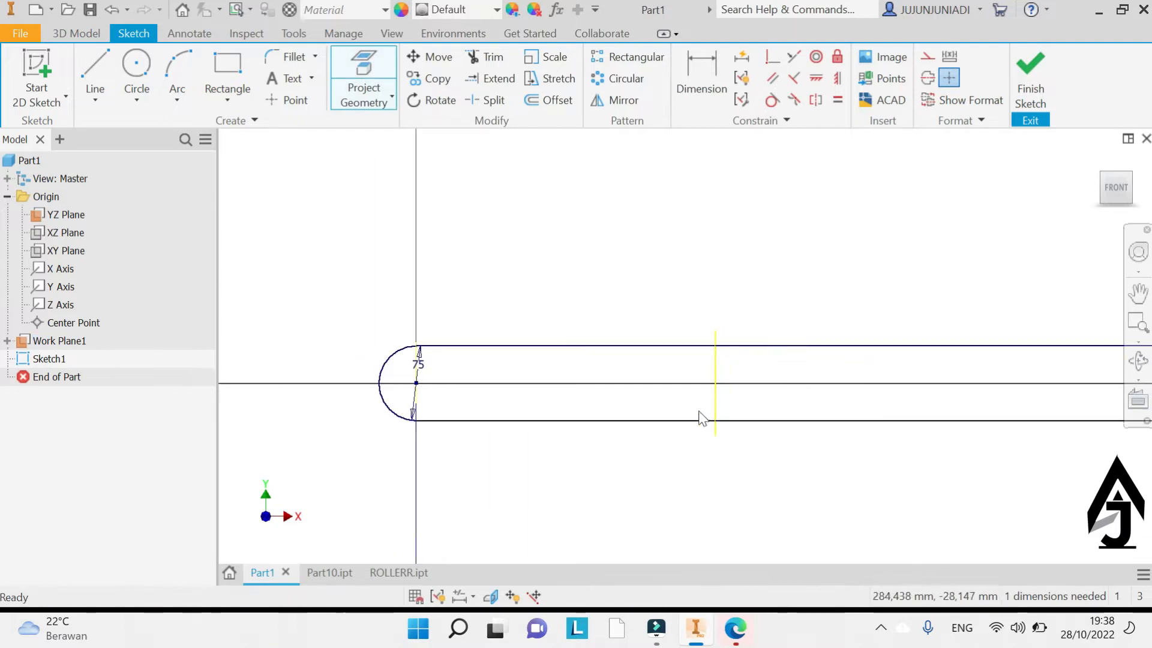
Add a driven horizontal dimension above the slot, from the left arc's centre to the projected work plane line
{"action": "left_click", "coordinate": [698, 58]}
{"action": "left_click", "coordinate": [420, 386]}
{"action": "left_click", "coordinate": [717, 398]}
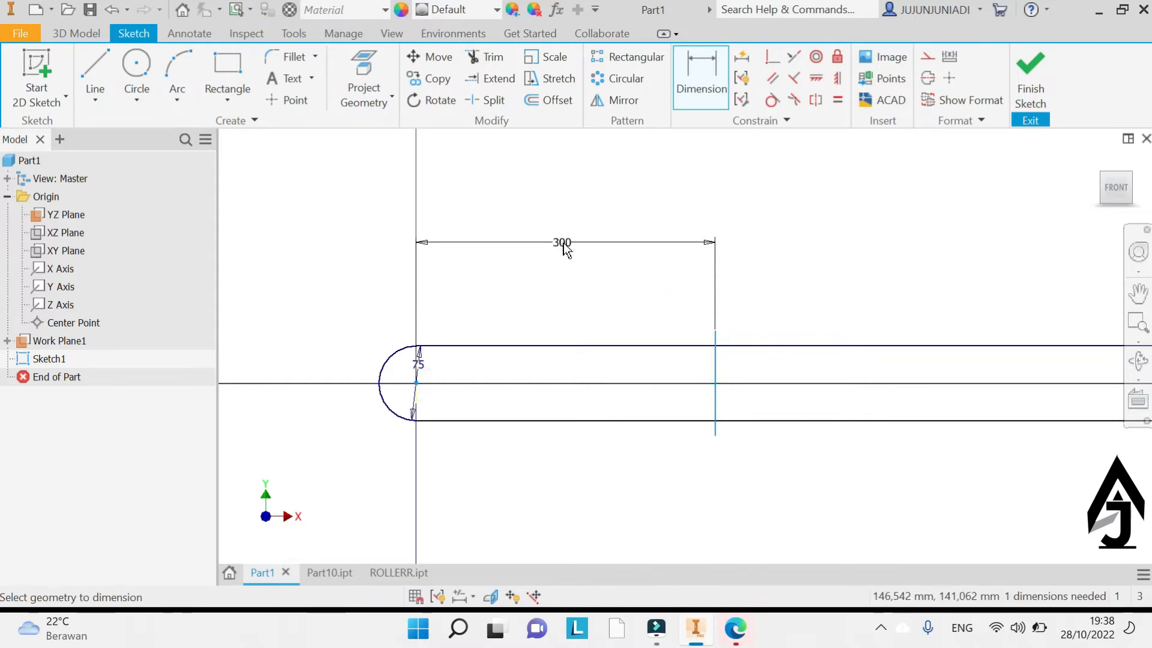
{"action": "left_click", "coordinate": [563, 245]}
{"action": "left_click", "coordinate": [393, 151]}
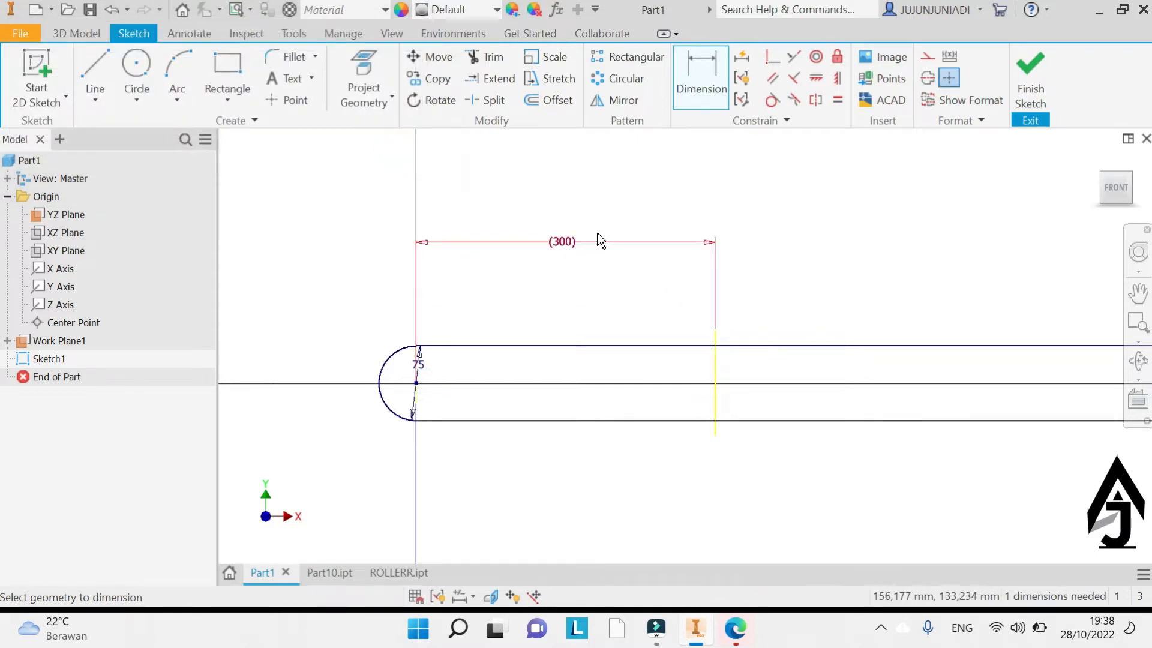
Add a numeric user parameter named BANGJUN in the model's parameter table
{"action": "scroll", "coordinate": [582, 206], "scroll_direction": "up", "scroll_amount": 3}
{"action": "middle_click_drag", "start_coordinate": [581, 205], "coordinate": [732, 219]}
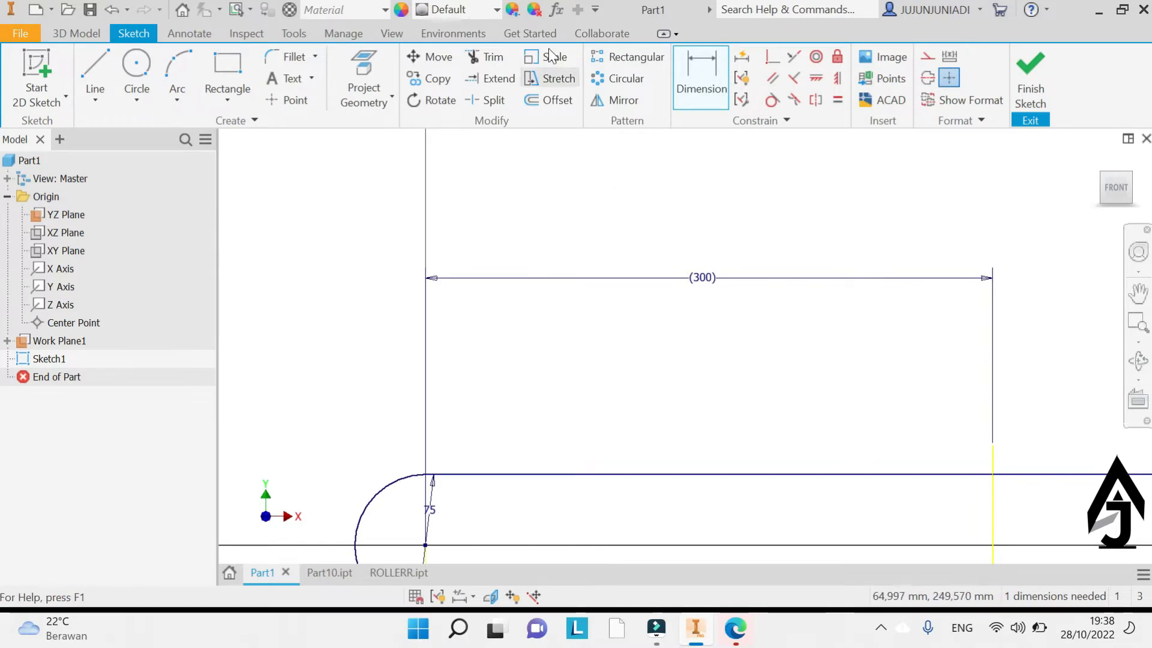
{"action": "left_click", "coordinate": [553, 10]}
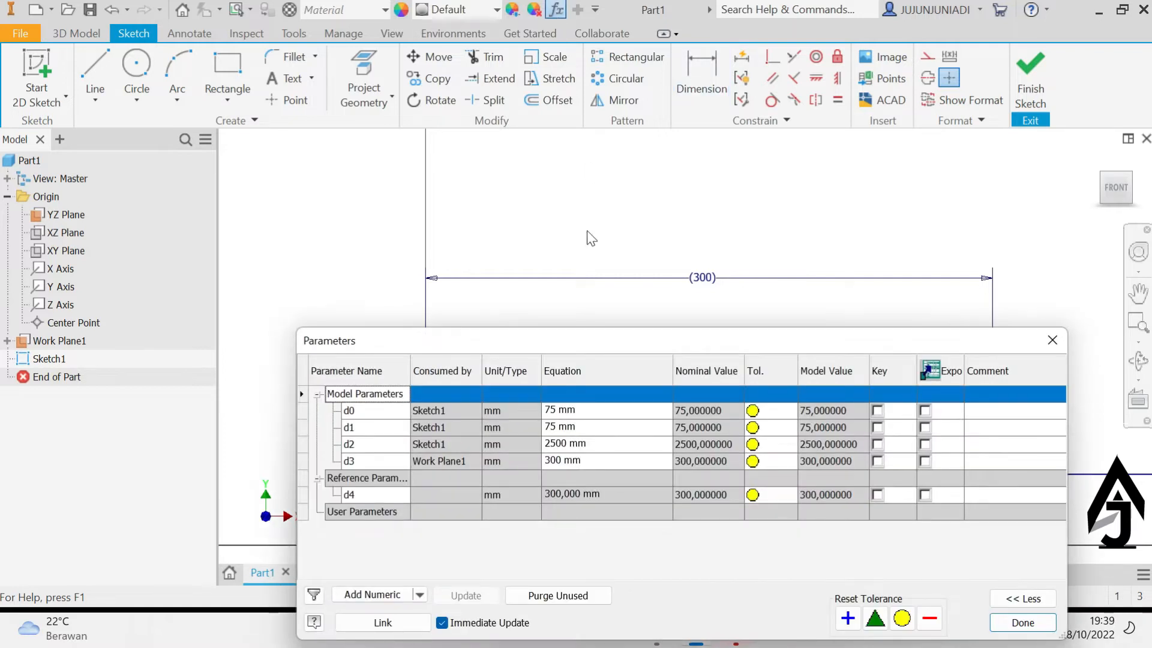
{"action": "left_click_drag", "start_coordinate": [527, 339], "coordinate": [513, 236]}
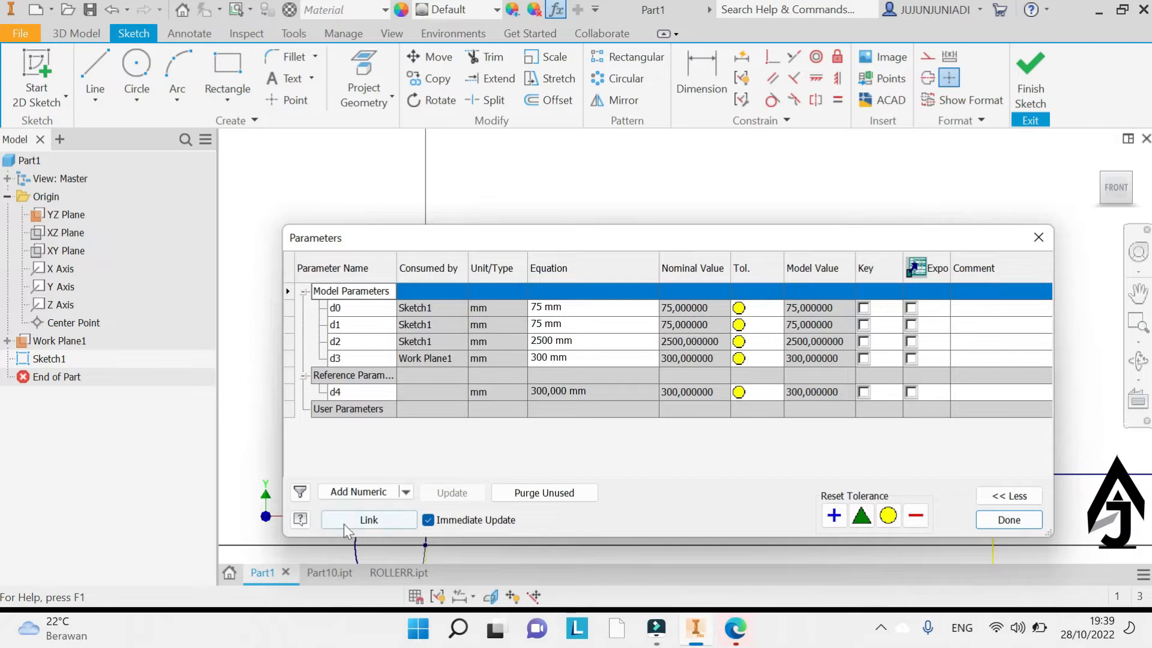
{"action": "left_click", "coordinate": [350, 490]}
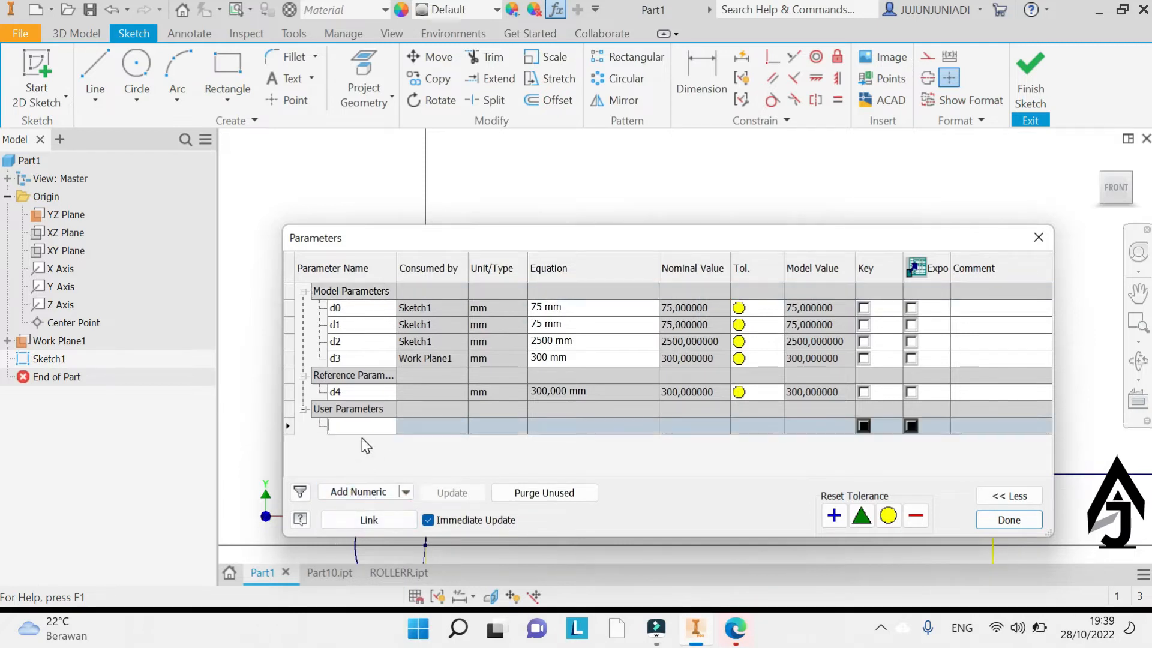
{"action": "type", "text": "BANGJ"}
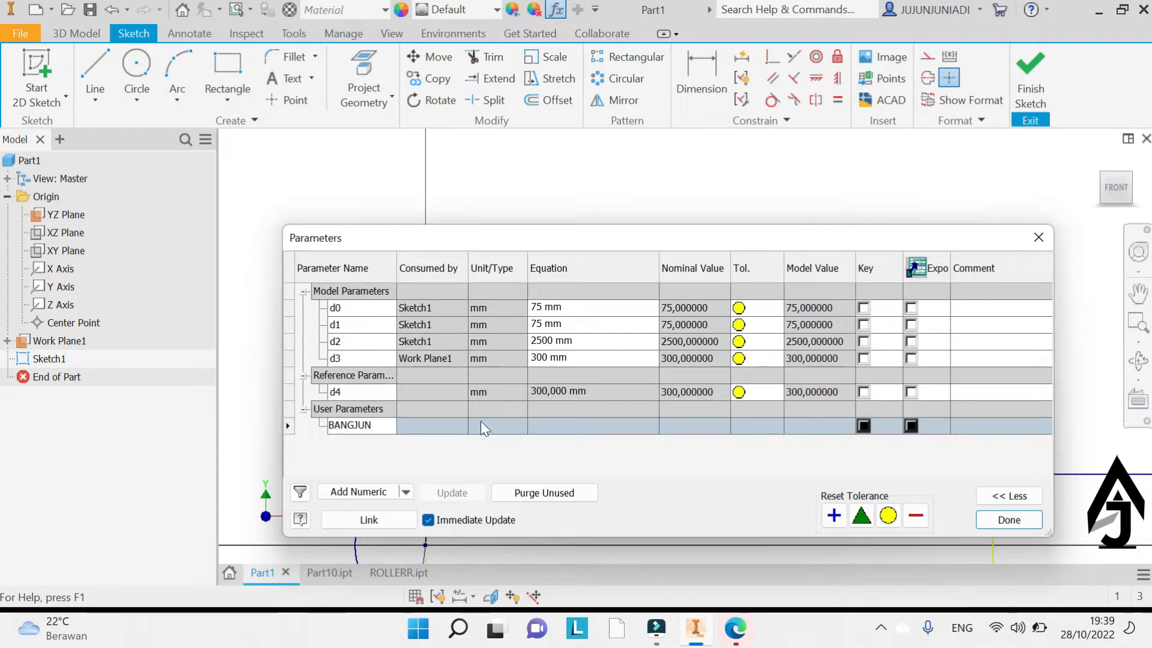
{"action": "type", "text": "UN"}
{"action": "left_click", "coordinate": [553, 424]}
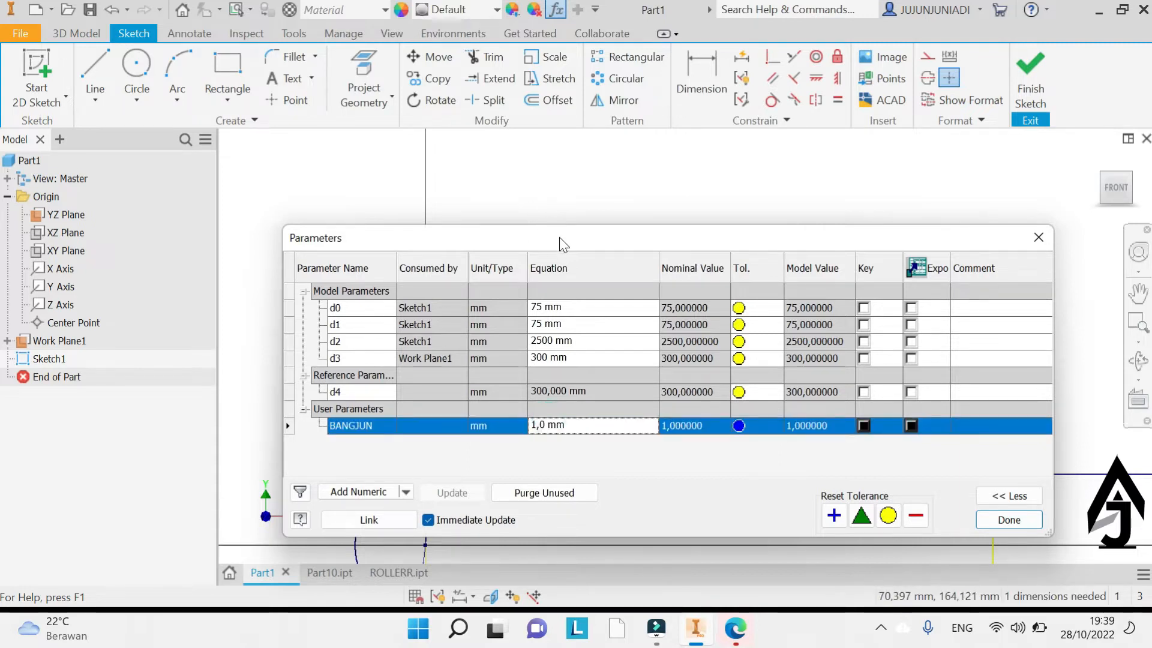
Set the BANGJUN parameter's equation to d4 by referencing the driven dimension, and close the parameter table
{"action": "mouse_move", "coordinate": [560, 239]}
{"action": "left_mouse_down"}
{"action": "mouse_move", "coordinate": [584, 327]}
{"action": "mouse_move", "coordinate": [583, 396]}
{"action": "left_mouse_up"}
{"action": "left_click", "coordinate": [702, 282]}
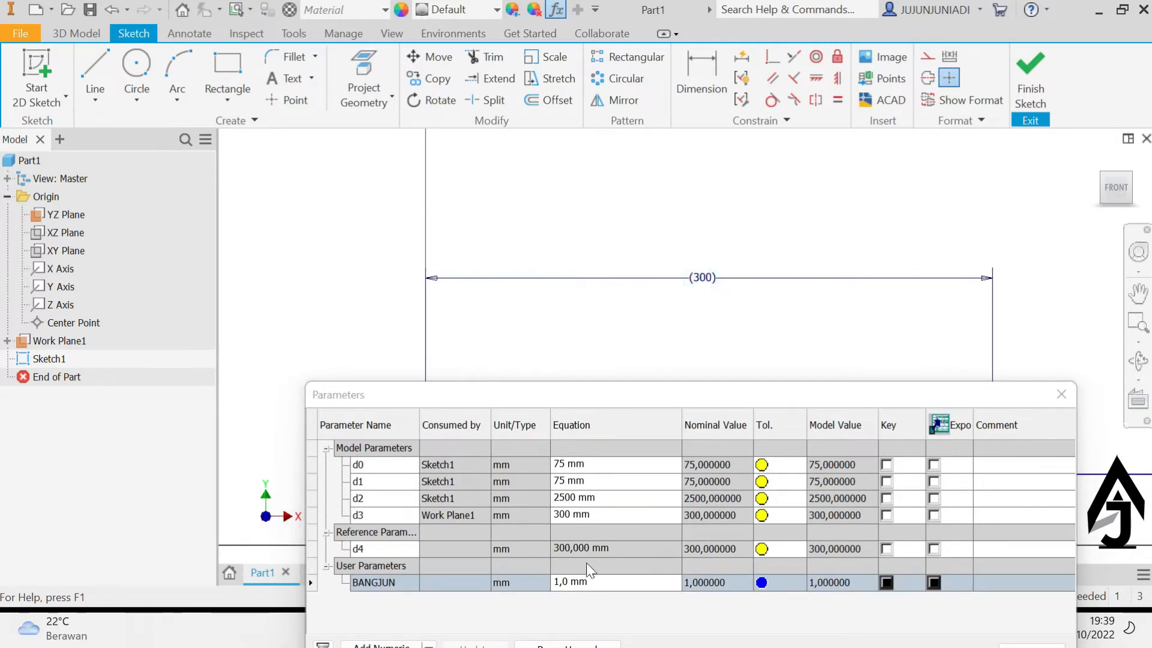
{"action": "left_click", "coordinate": [586, 581]}
{"action": "left_click", "coordinate": [704, 278]}
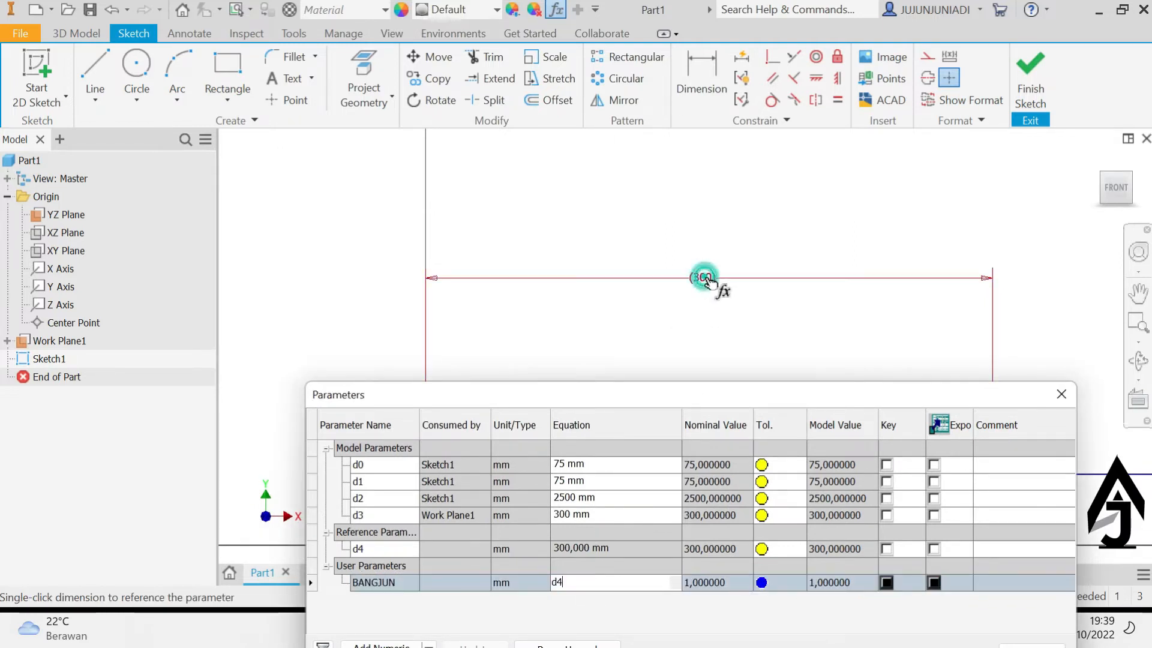
{"action": "left_click_drag", "start_coordinate": [703, 396], "coordinate": [685, 254]}
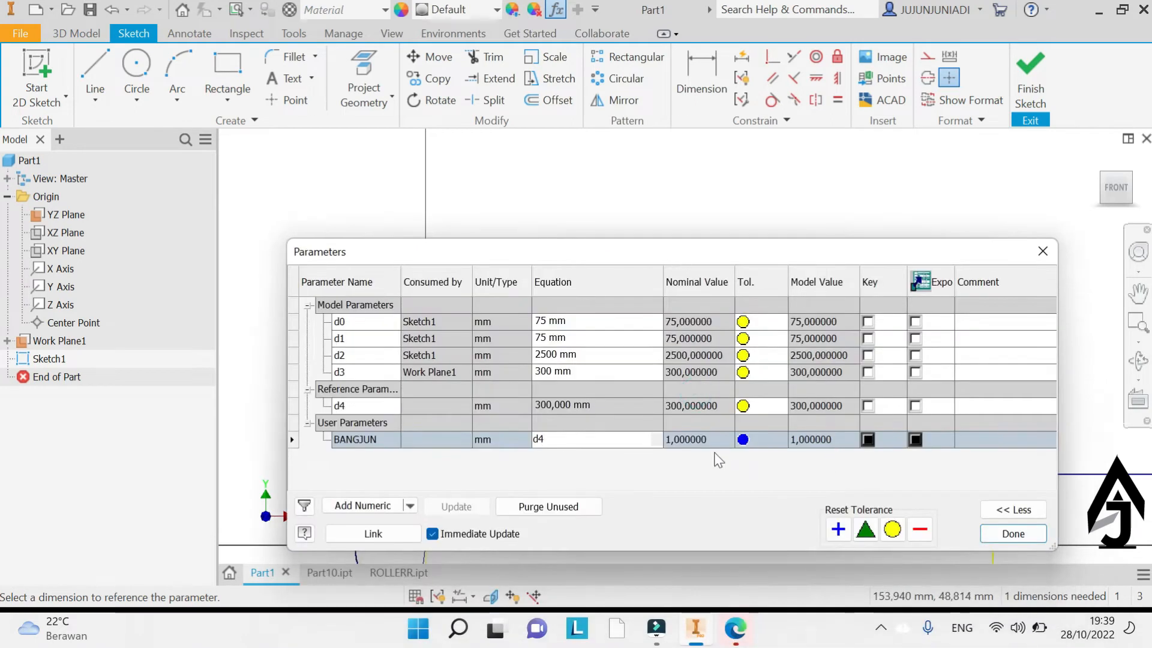
{"action": "key", "text": "Return"}
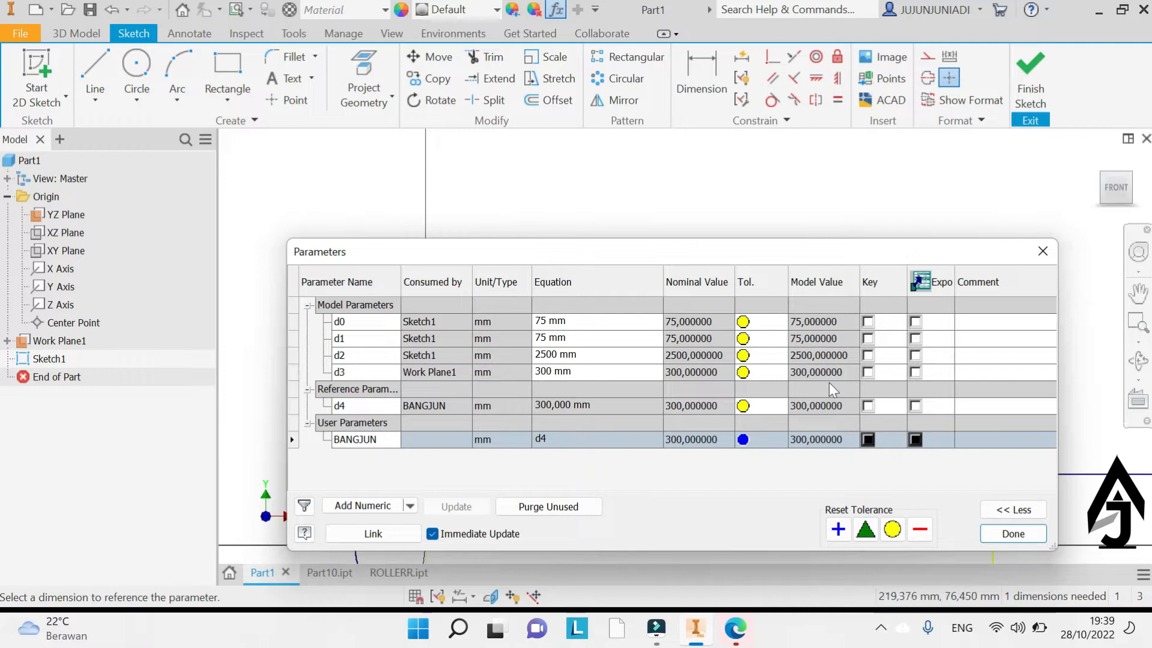
{"action": "left_click", "coordinate": [1022, 536]}
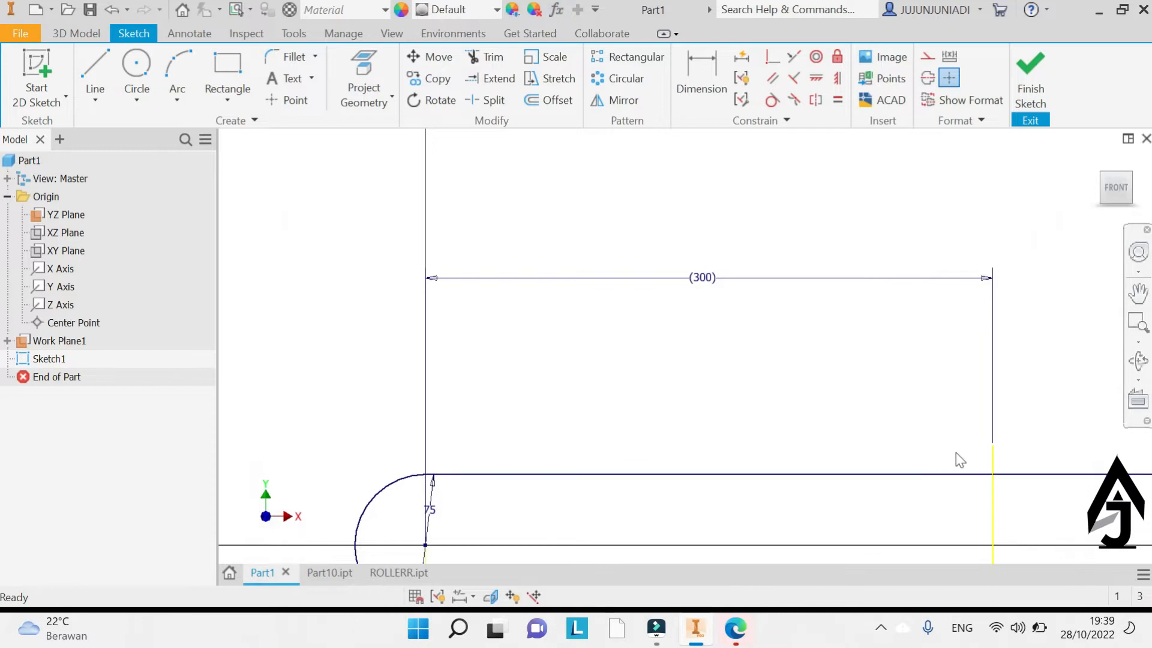
Turn off the visibility of the origin's YZ plane
{"action": "scroll", "coordinate": [836, 370], "scroll_direction": "down", "scroll_amount": 3}
{"action": "middle_click_drag", "start_coordinate": [777, 434], "coordinate": [725, 324]}
{"action": "scroll", "coordinate": [528, 339], "scroll_direction": "up", "scroll_amount": 4}
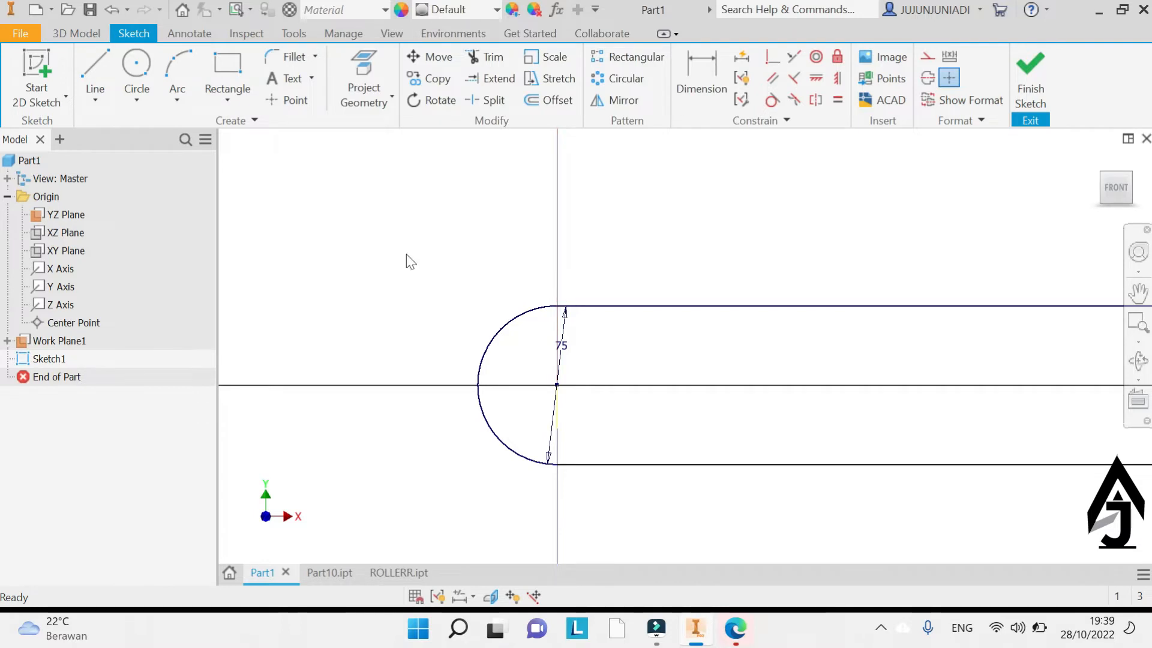
{"action": "right_click", "coordinate": [75, 216]}
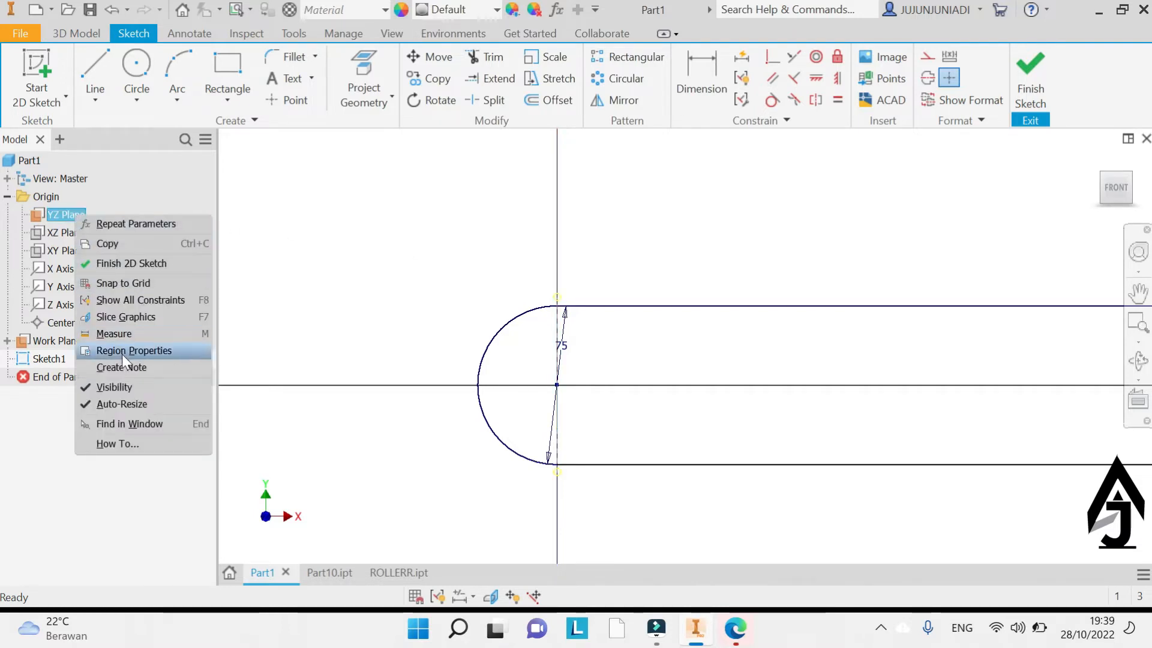
{"action": "left_click", "coordinate": [120, 387]}
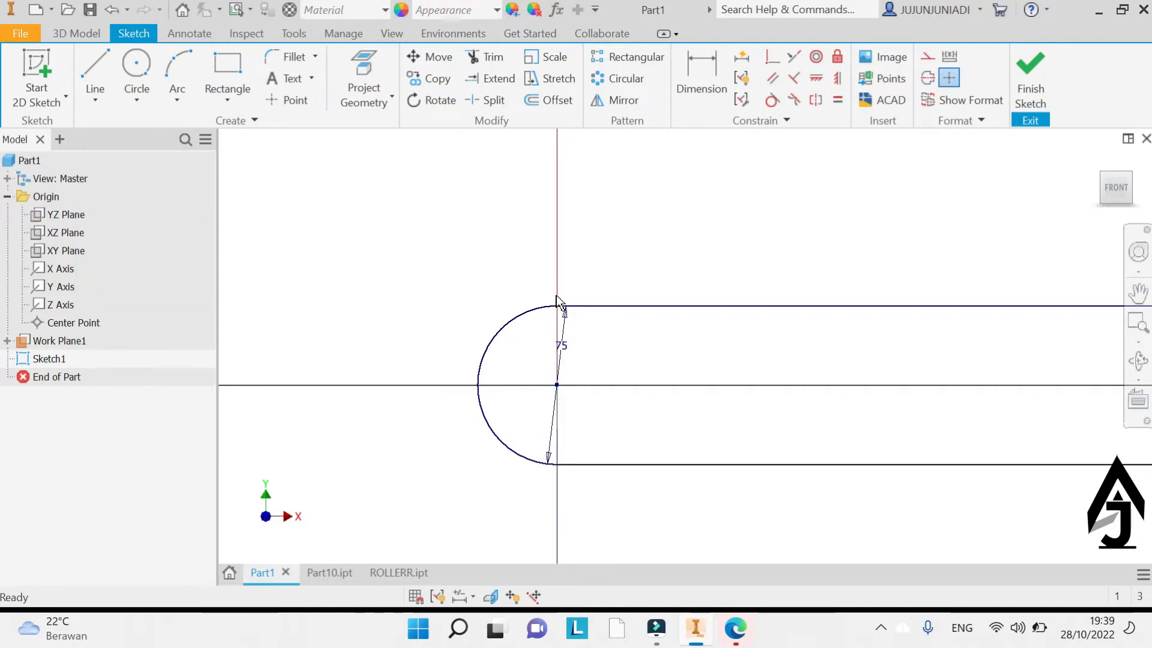
Measure the length of the slot profile's complete curve loop
{"action": "left_click", "coordinate": [253, 35]}
{"action": "left_click", "coordinate": [33, 64]}
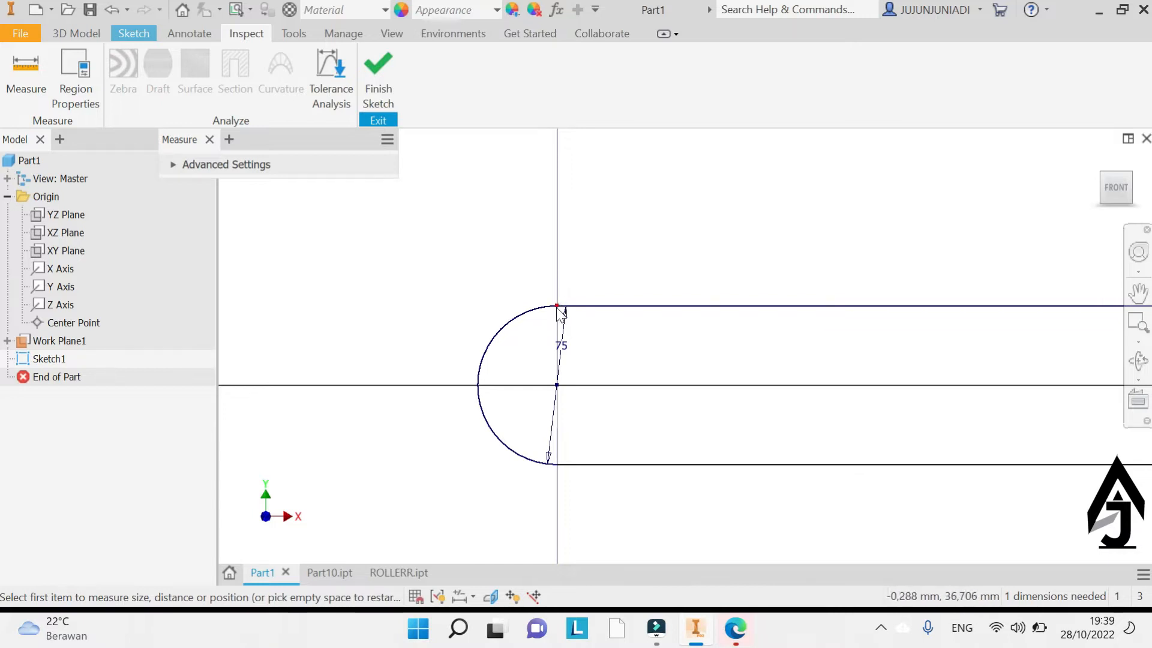
{"action": "right_click", "coordinate": [560, 309]}
{"action": "left_click", "coordinate": [546, 383]}
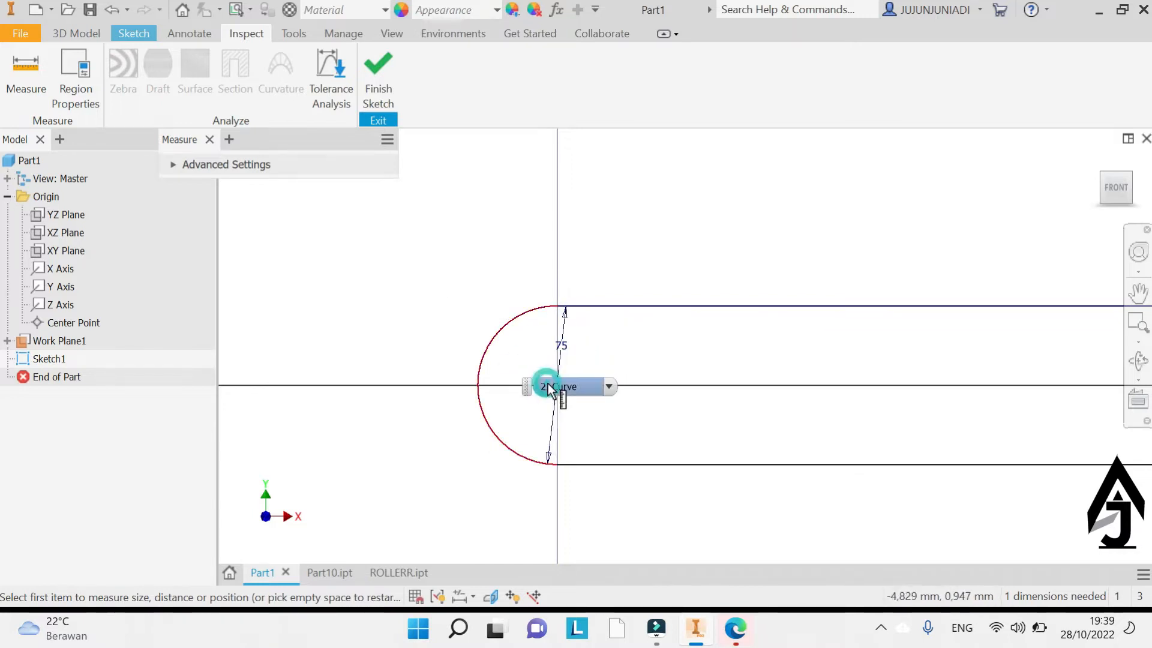
{"action": "left_click", "coordinate": [606, 386]}
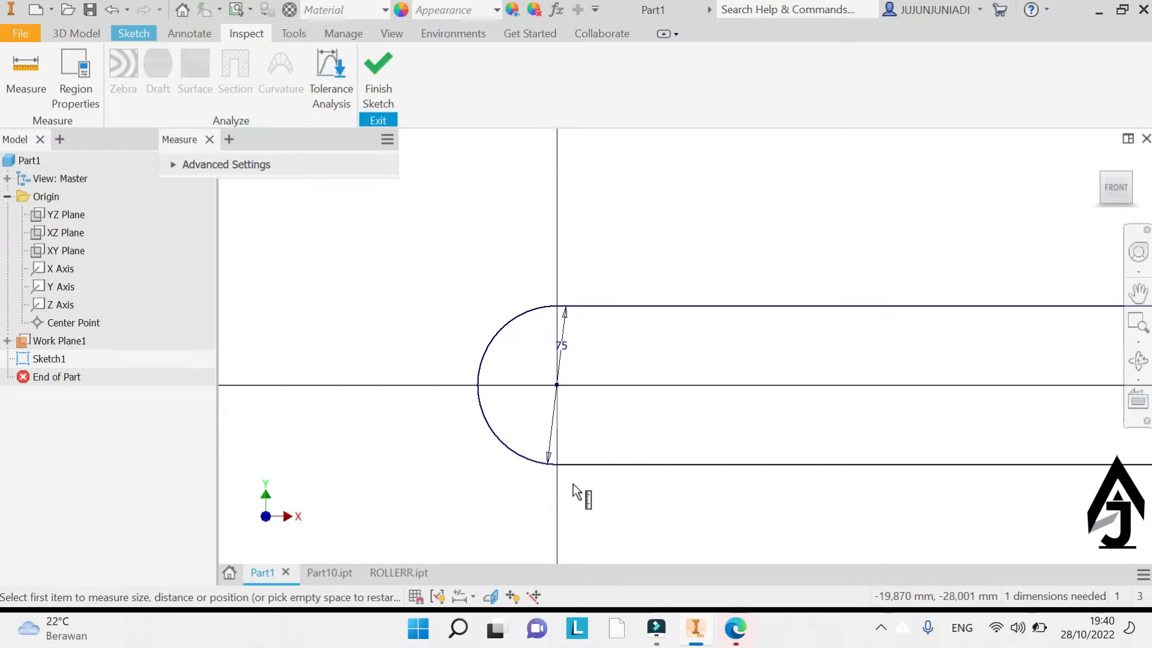
{"action": "right_click", "coordinate": [558, 307]}
{"action": "left_click", "coordinate": [574, 384]}
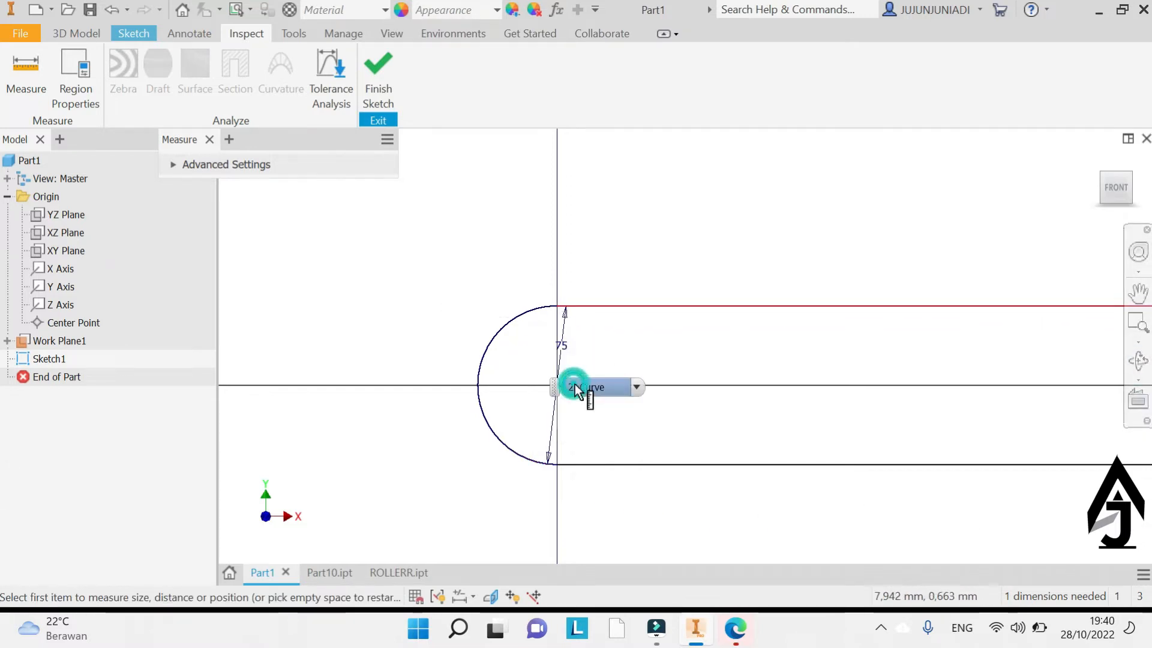
{"action": "left_click", "coordinate": [635, 384]}
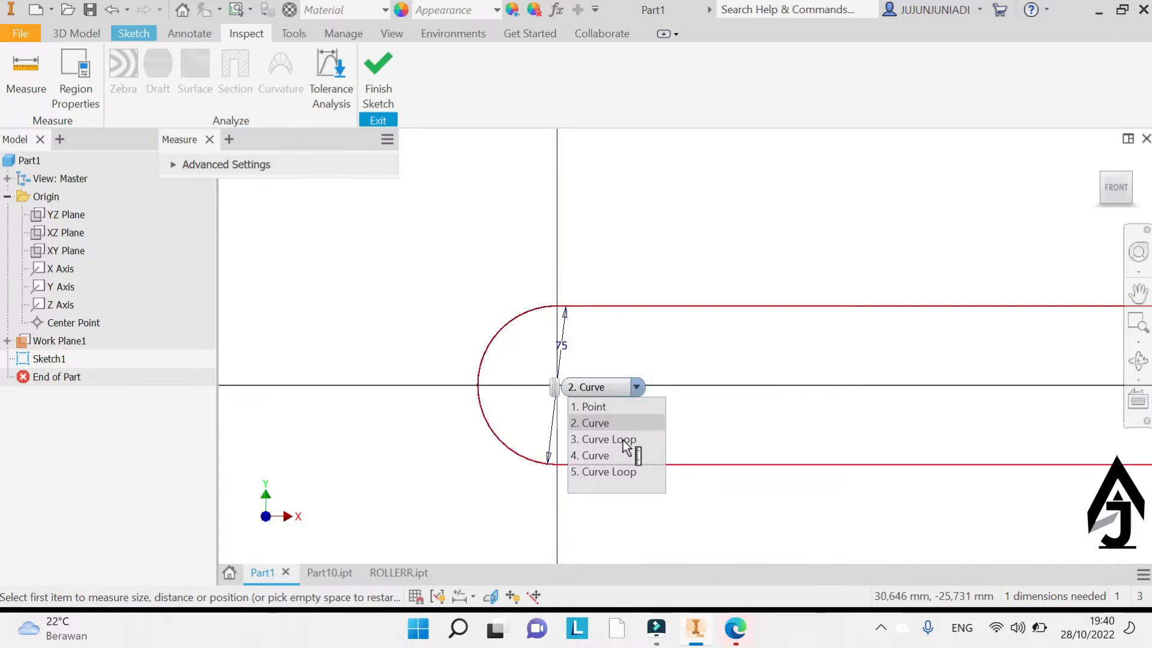
{"action": "left_click", "coordinate": [623, 439]}
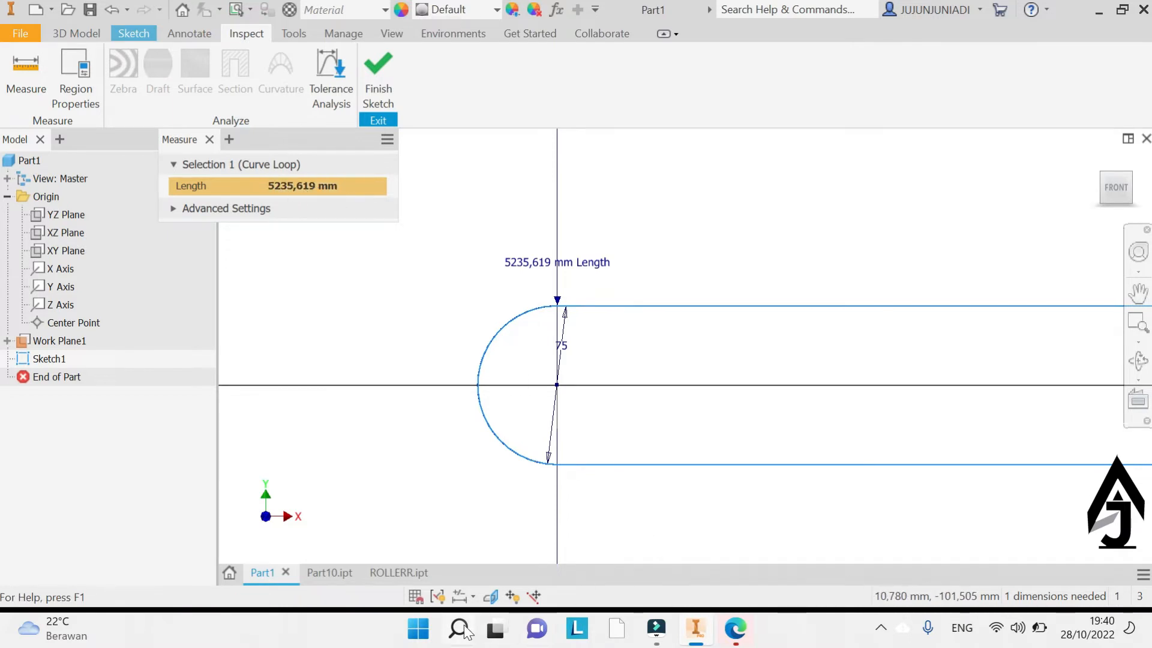
Enter the loop length 5235,619 in Calculator, minimize it, and close the measurement in Inventor
{"action": "left_click", "coordinate": [695, 360]}
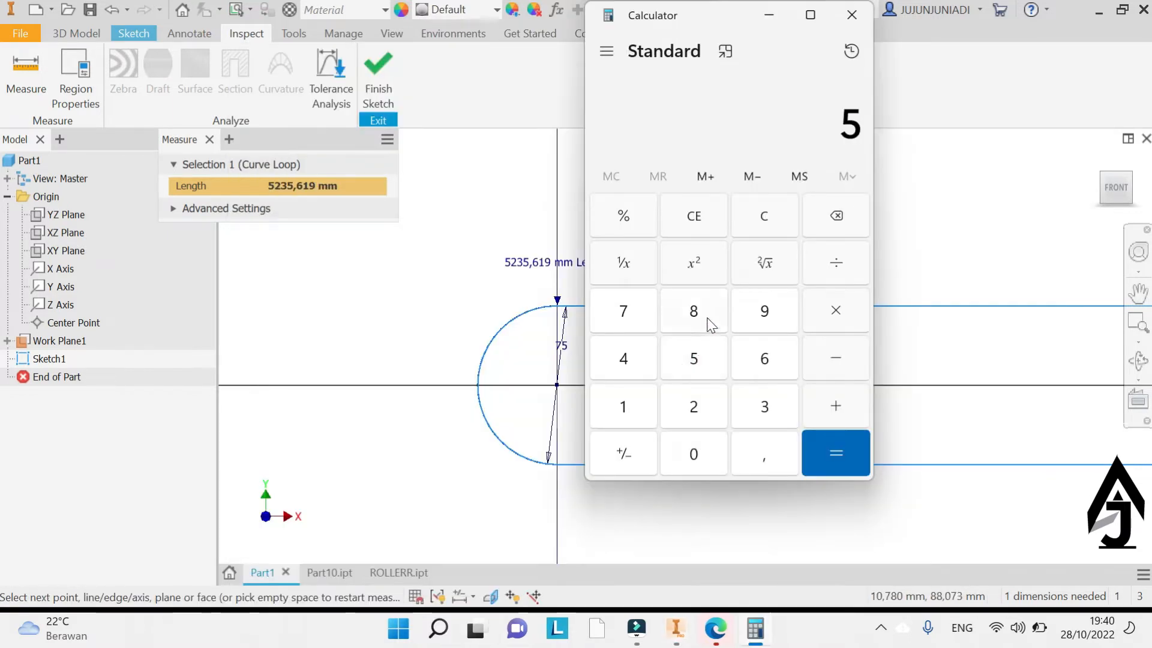
{"action": "left_click", "coordinate": [783, 416]}
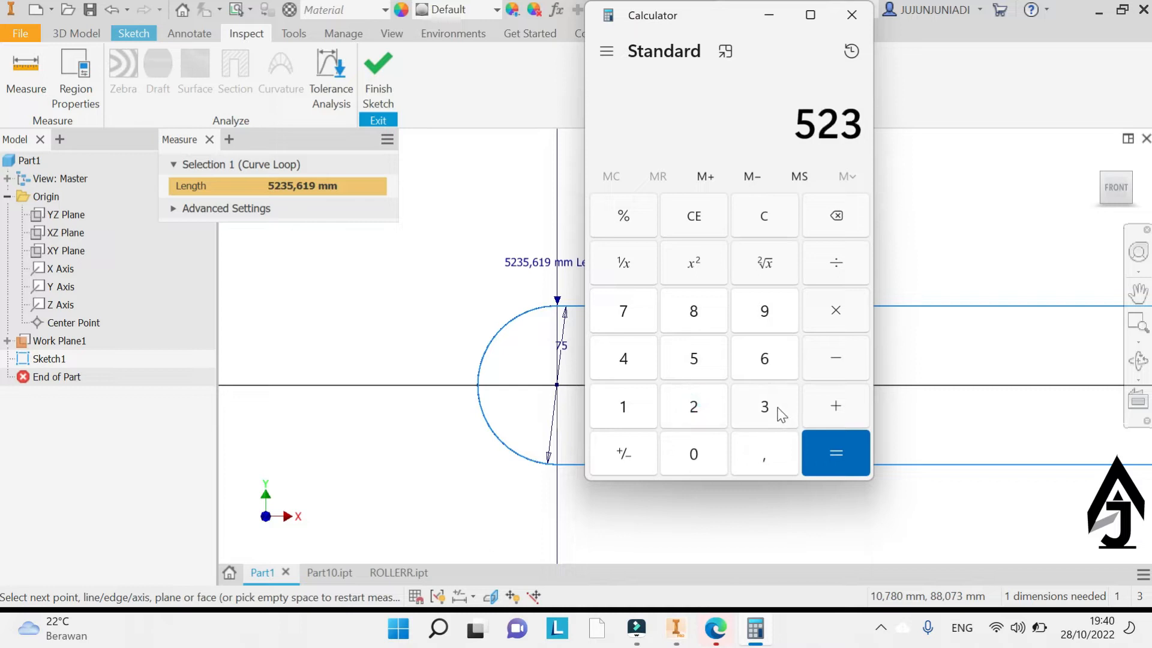
{"action": "left_click", "coordinate": [693, 360]}
{"action": "left_click", "coordinate": [765, 454]}
{"action": "left_click", "coordinate": [766, 359]}
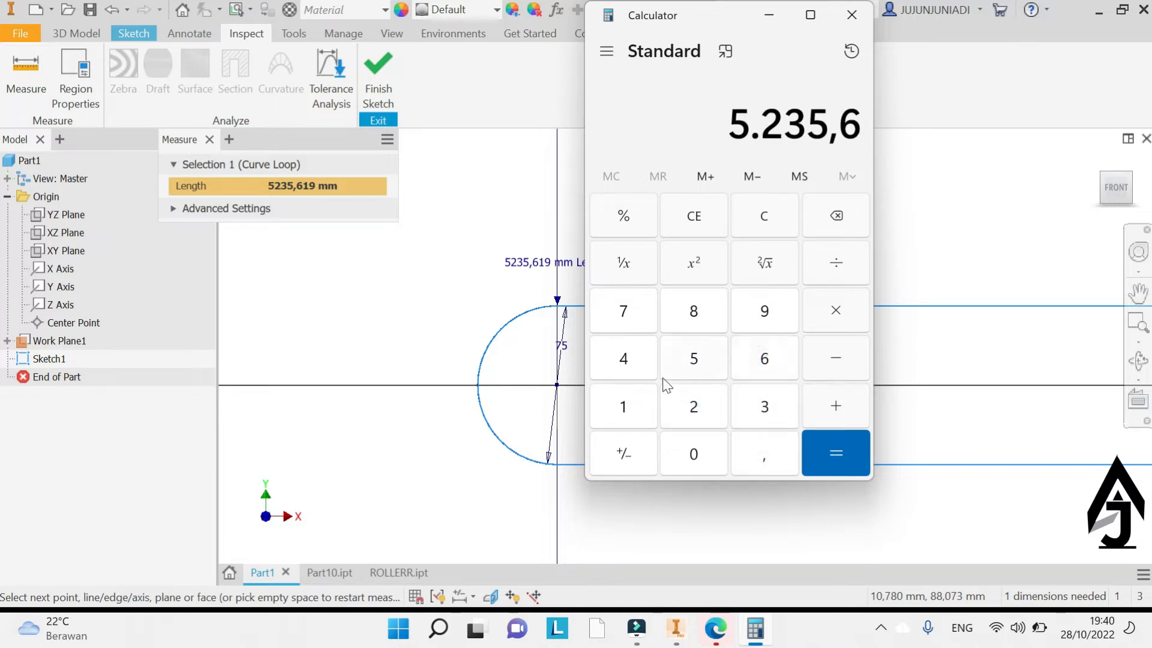
{"action": "left_click", "coordinate": [627, 407]}
{"action": "left_click", "coordinate": [762, 312]}
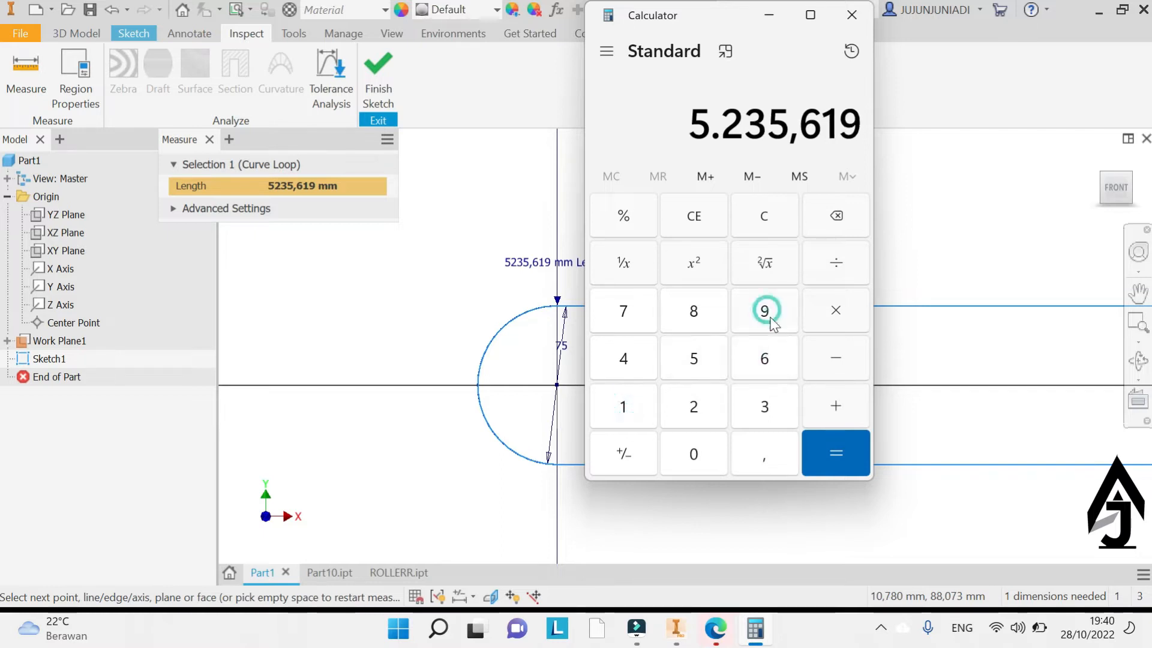
{"action": "left_click", "coordinate": [767, 16]}
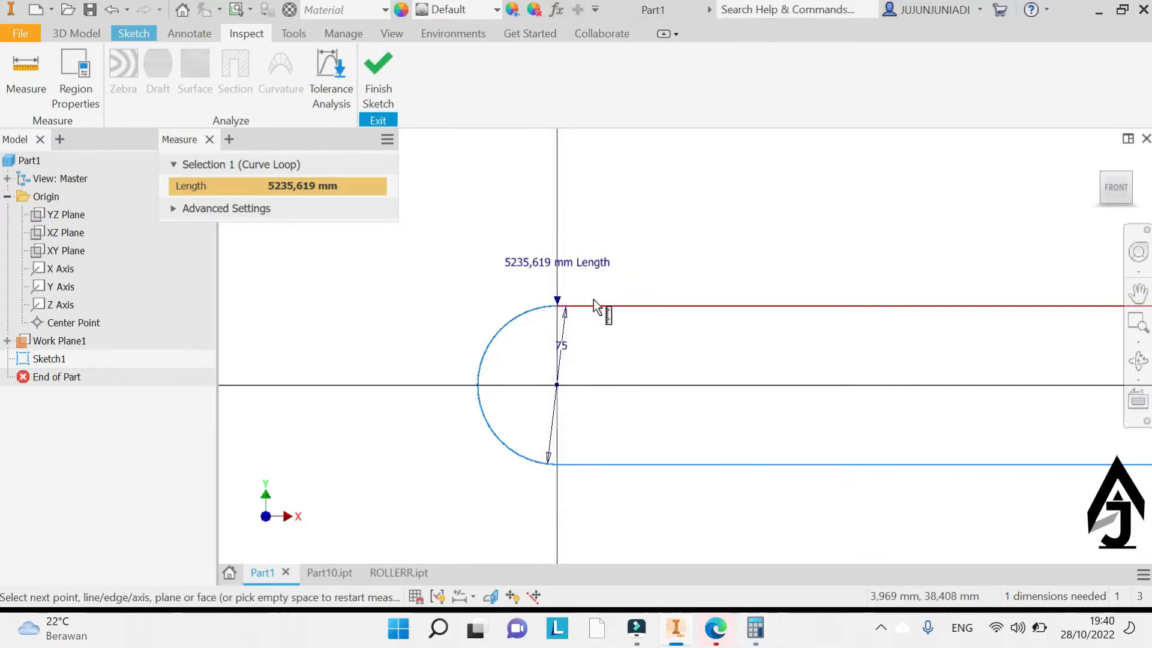
{"action": "left_click", "coordinate": [209, 139]}
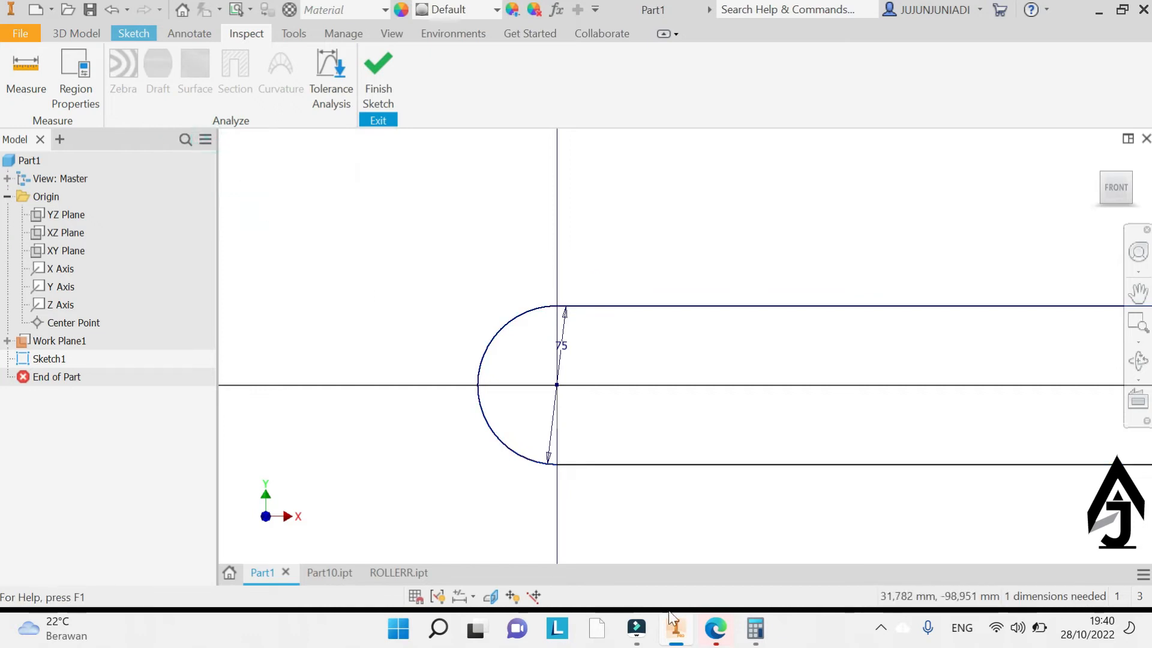
Turn on the visibility of the origin's YZ plane and finish the slot sketch
{"action": "right_click", "coordinate": [54, 215]}
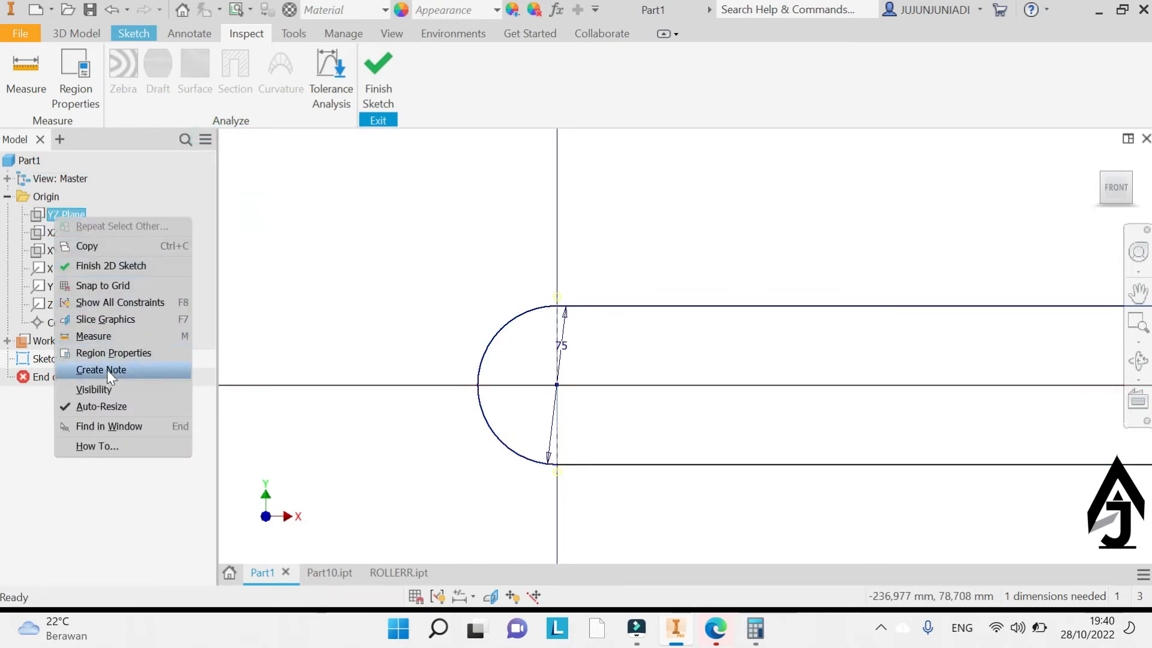
{"action": "left_click", "coordinate": [106, 387]}
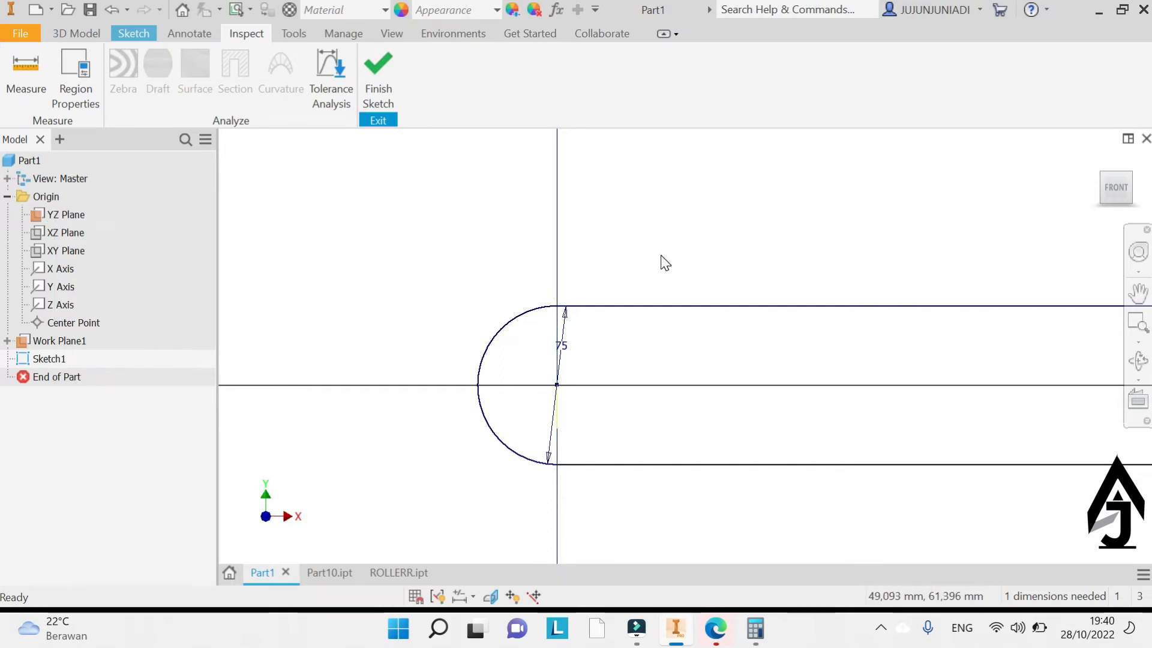
{"action": "left_click", "coordinate": [378, 66]}
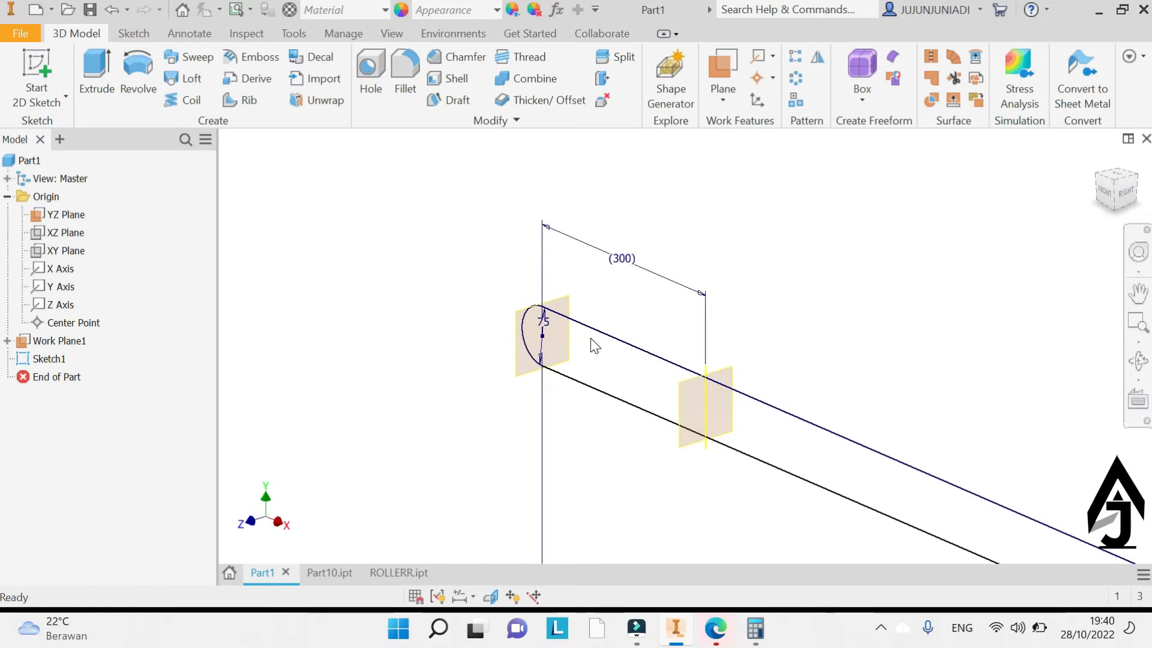
Make Work Plane1 adaptive
{"action": "right_click", "coordinate": [70, 345]}
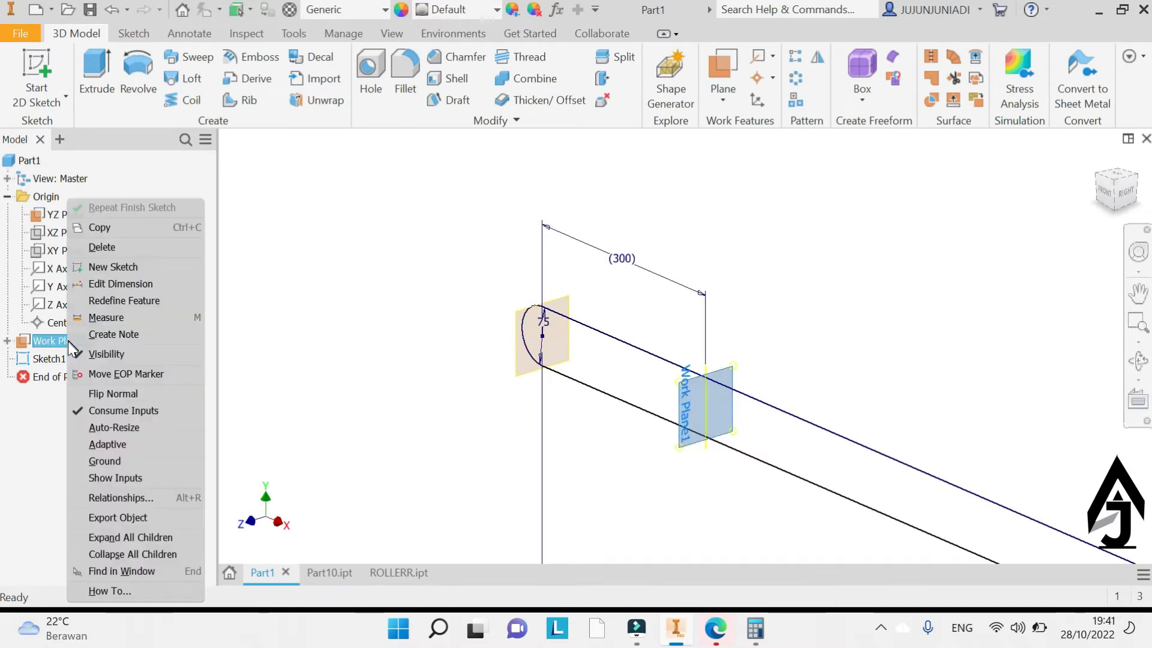
{"action": "left_click", "coordinate": [129, 439]}
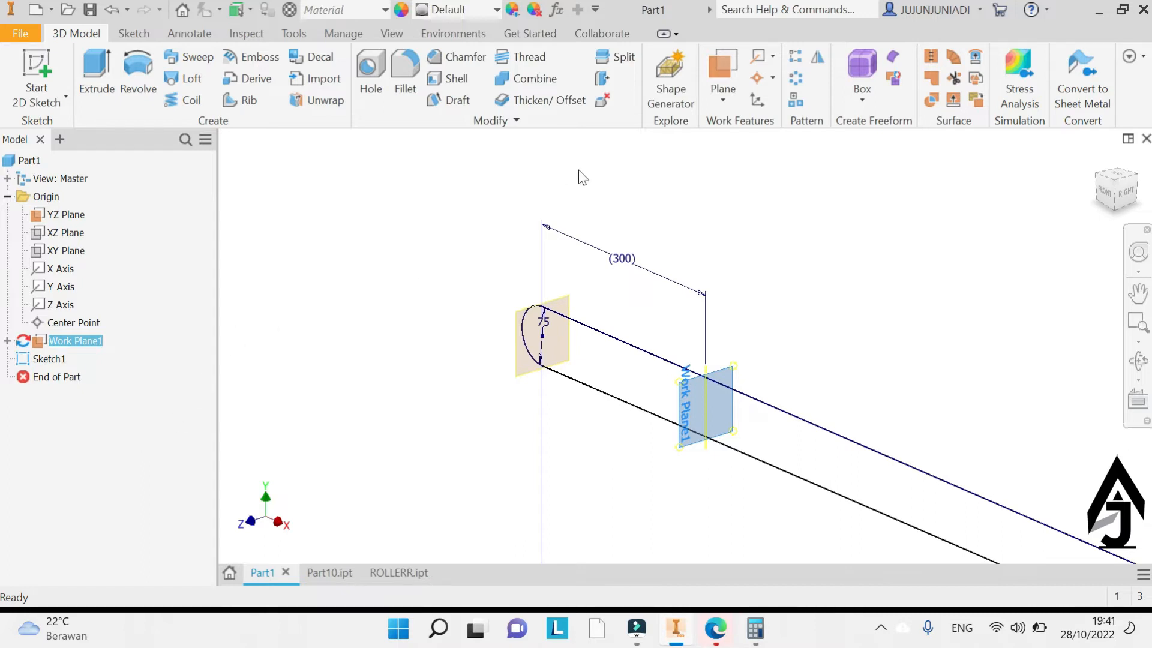
{"action": "left_click", "coordinate": [758, 79]}
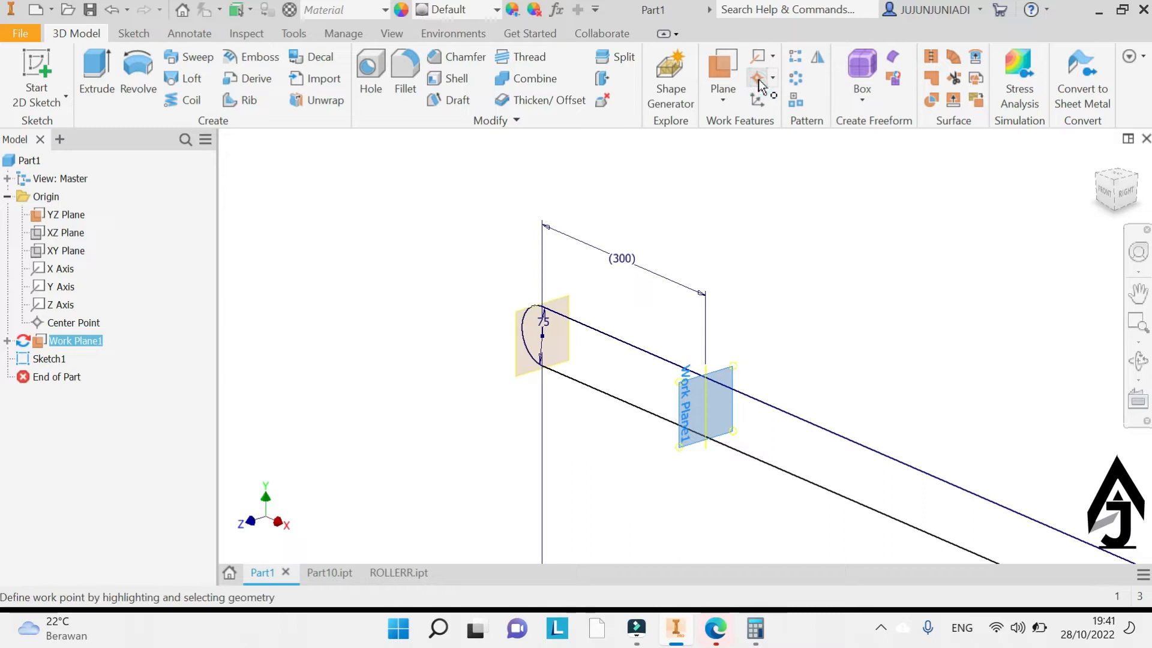
{"action": "scroll", "coordinate": [562, 312], "scroll_direction": "up", "scroll_amount": 5}
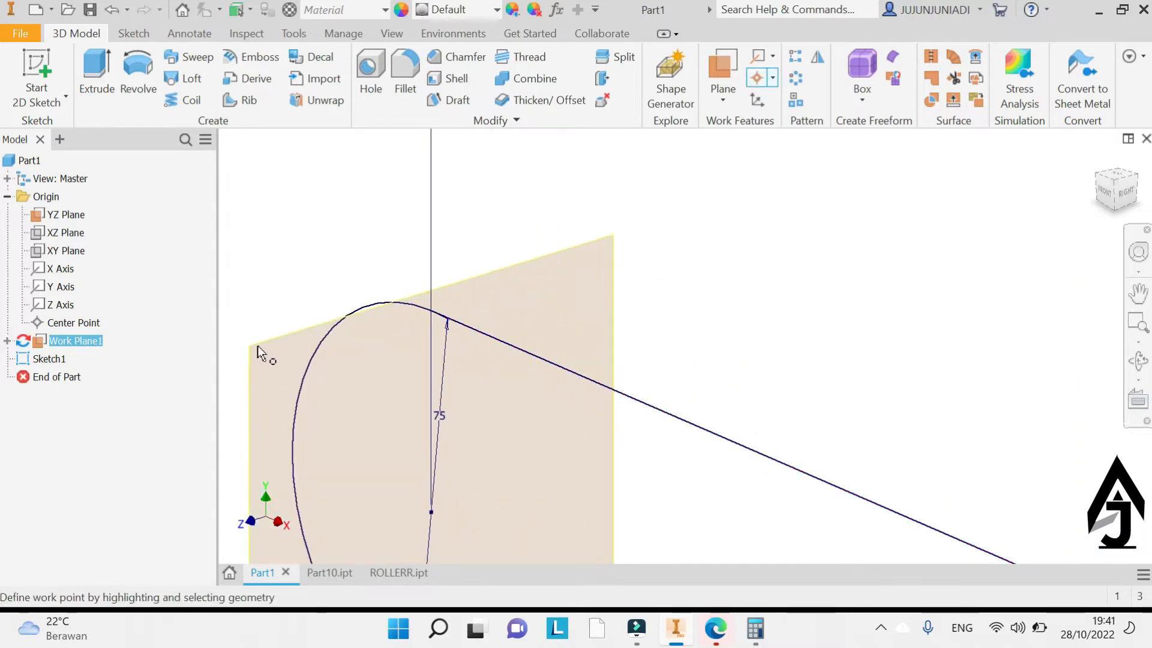
{"action": "key", "text": "Escape"}
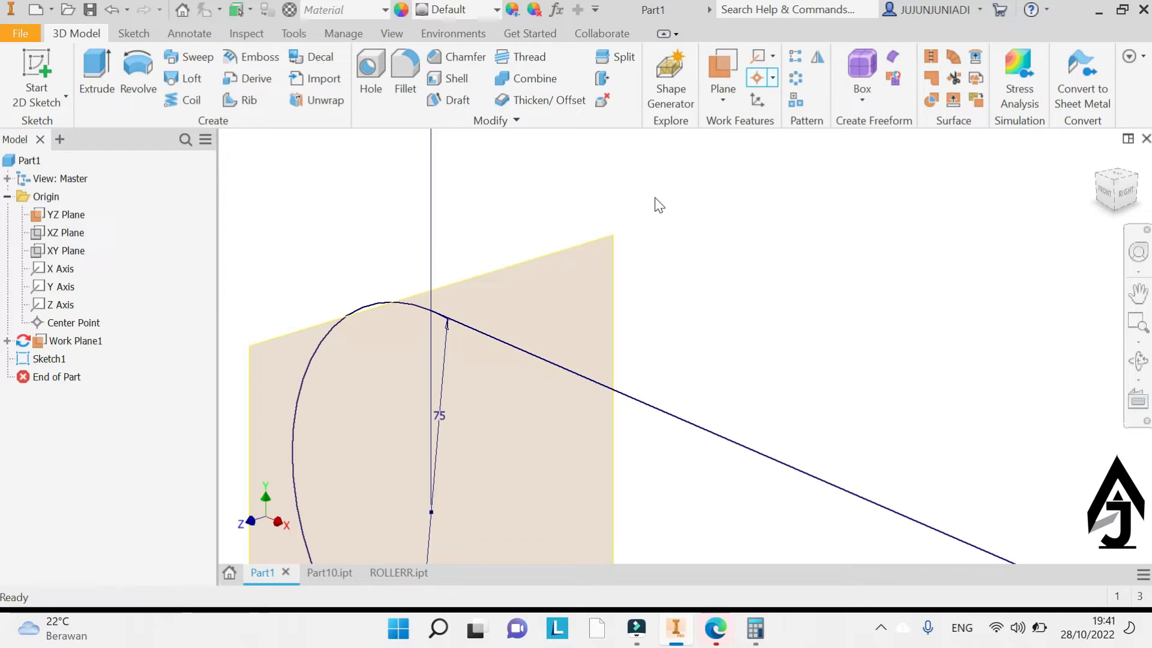
Create a work point where the YZ plane intersects the slot profile's upper straight line
{"action": "left_click", "coordinate": [761, 72]}
{"action": "left_click", "coordinate": [493, 271]}
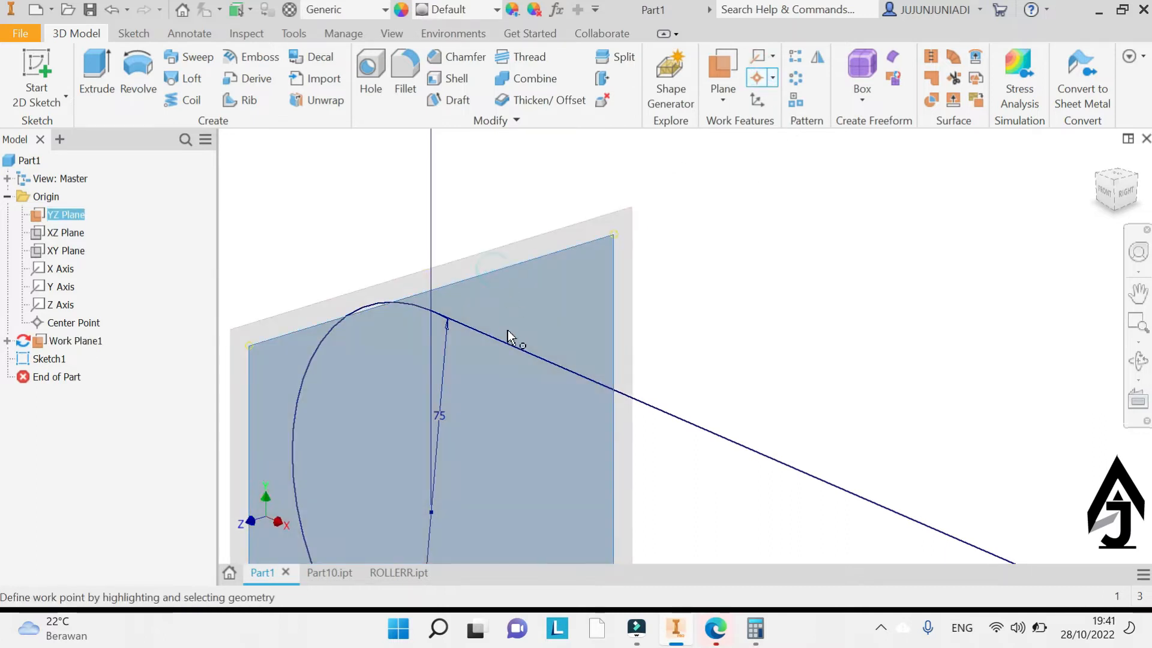
{"action": "left_click", "coordinate": [509, 340]}
{"action": "scroll", "coordinate": [744, 246], "scroll_direction": "down", "scroll_amount": 5}
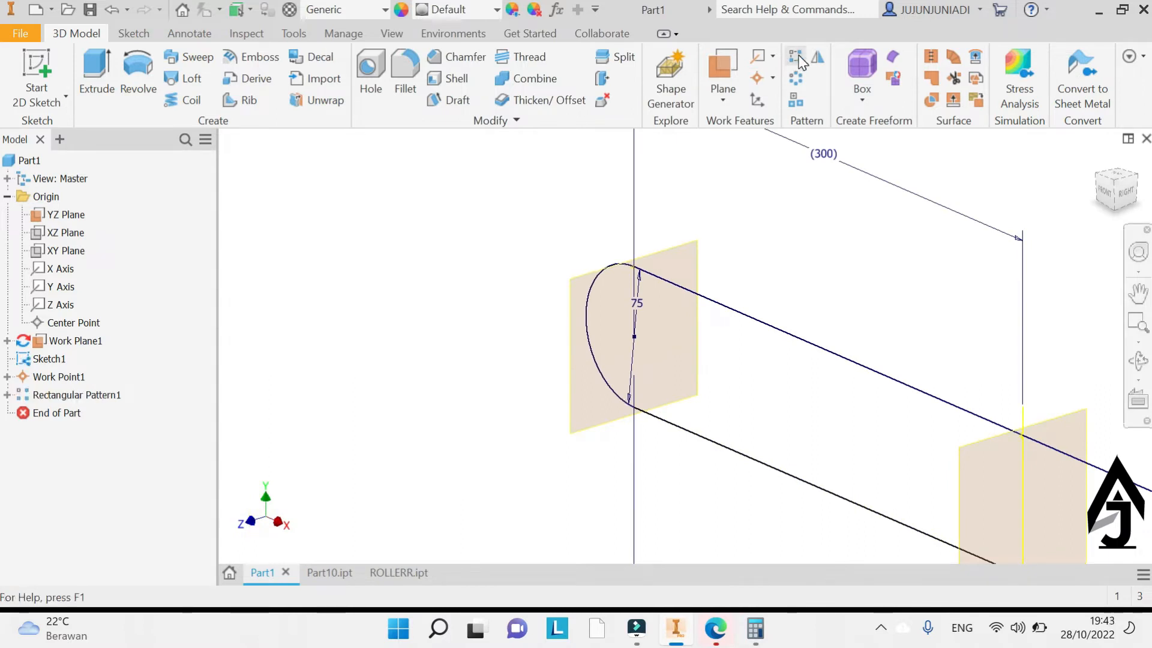
Start a second rectangular pattern of Work Point2 from Rectangular Pattern1's last occurrence, with the slot profile as its first direction
{"action": "left_click", "coordinate": [796, 58]}
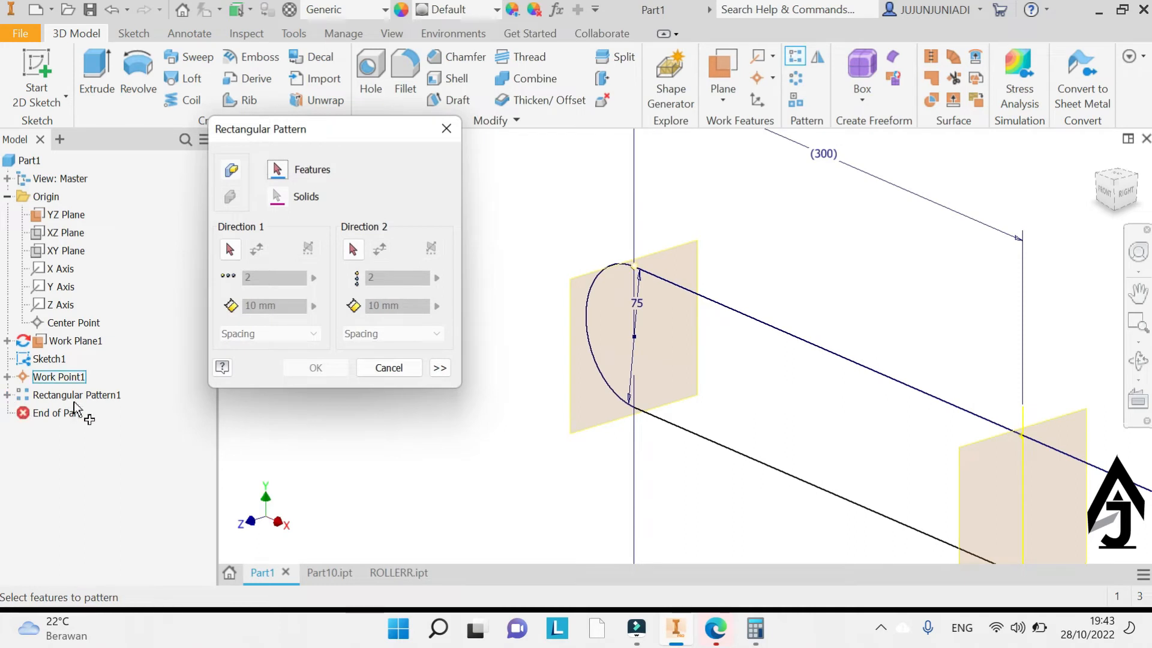
{"action": "left_click", "coordinate": [7, 395]}
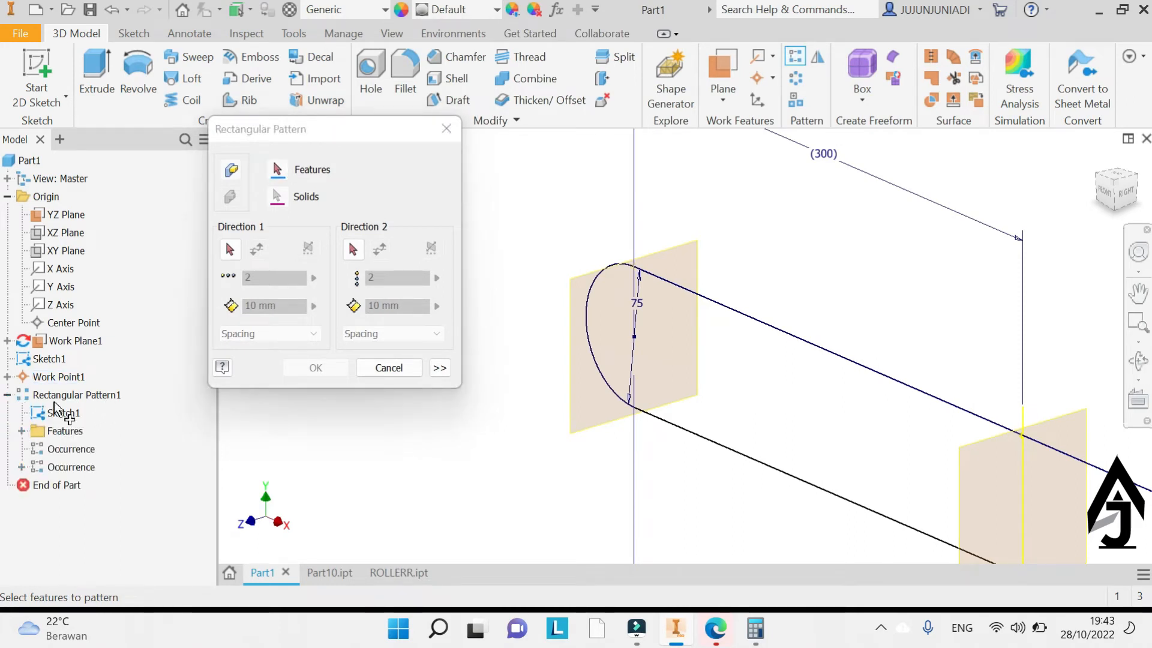
{"action": "left_click", "coordinate": [22, 467]}
{"action": "left_click", "coordinate": [76, 486]}
{"action": "left_click", "coordinate": [230, 249]}
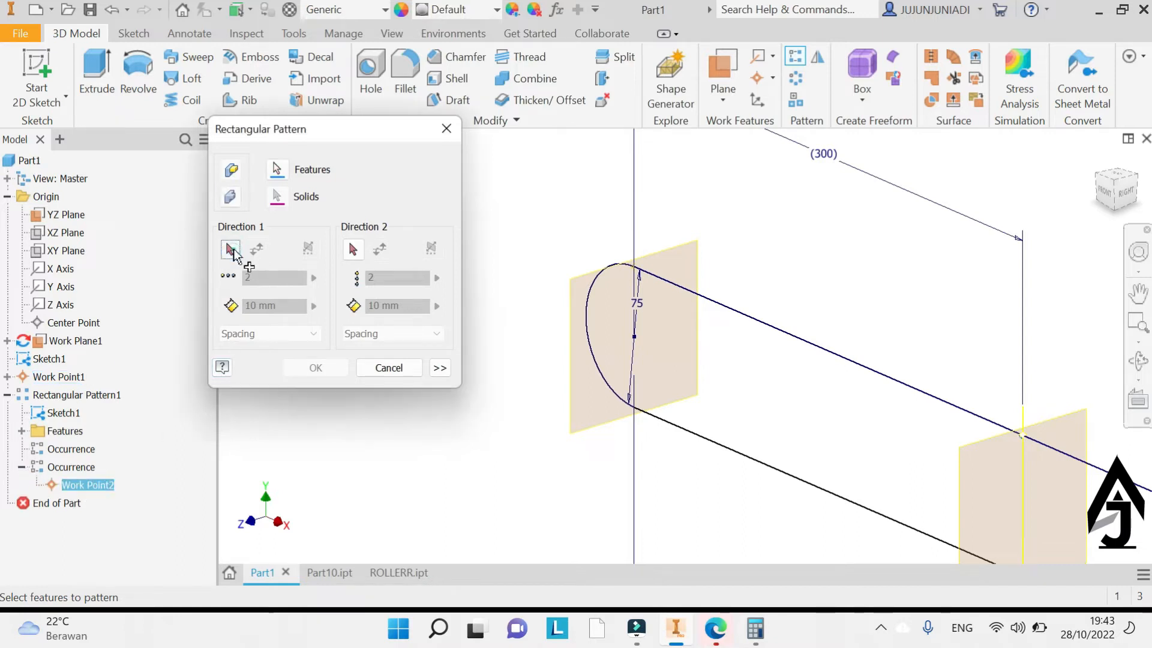
{"action": "left_click", "coordinate": [757, 325]}
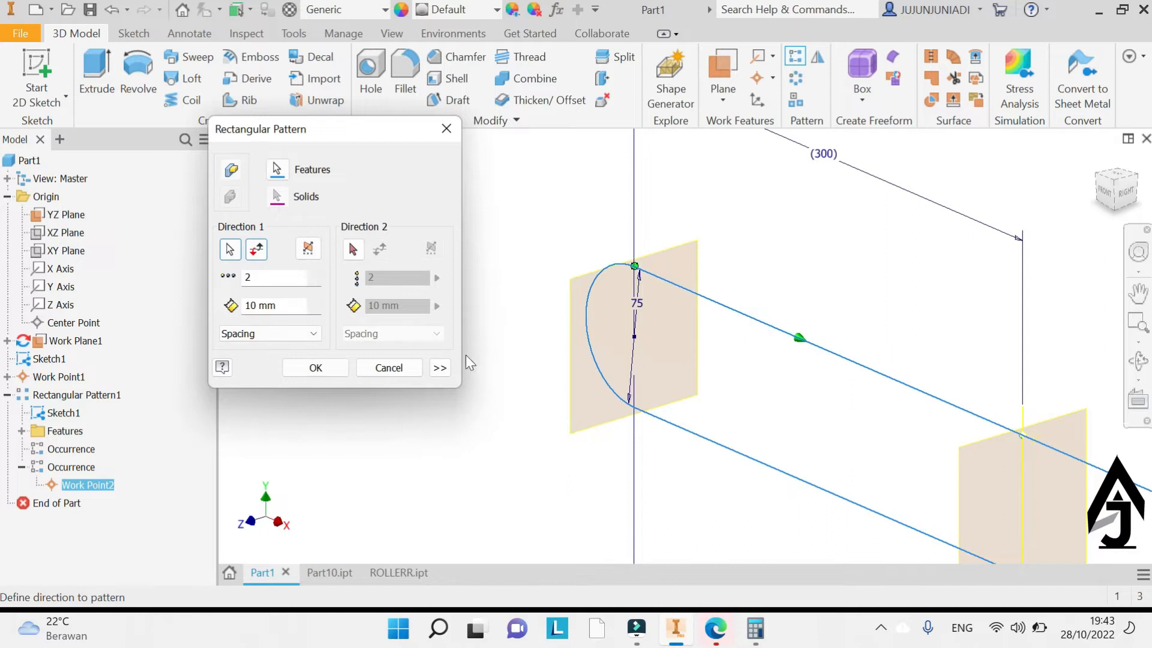
Start the pattern path at Work Point2, with Adjust compute, Direction1 orientation and Curve Length as the distance type
{"action": "left_click", "coordinate": [440, 368]}
{"action": "left_click", "coordinate": [230, 426]}
{"action": "left_click", "coordinate": [102, 486]}
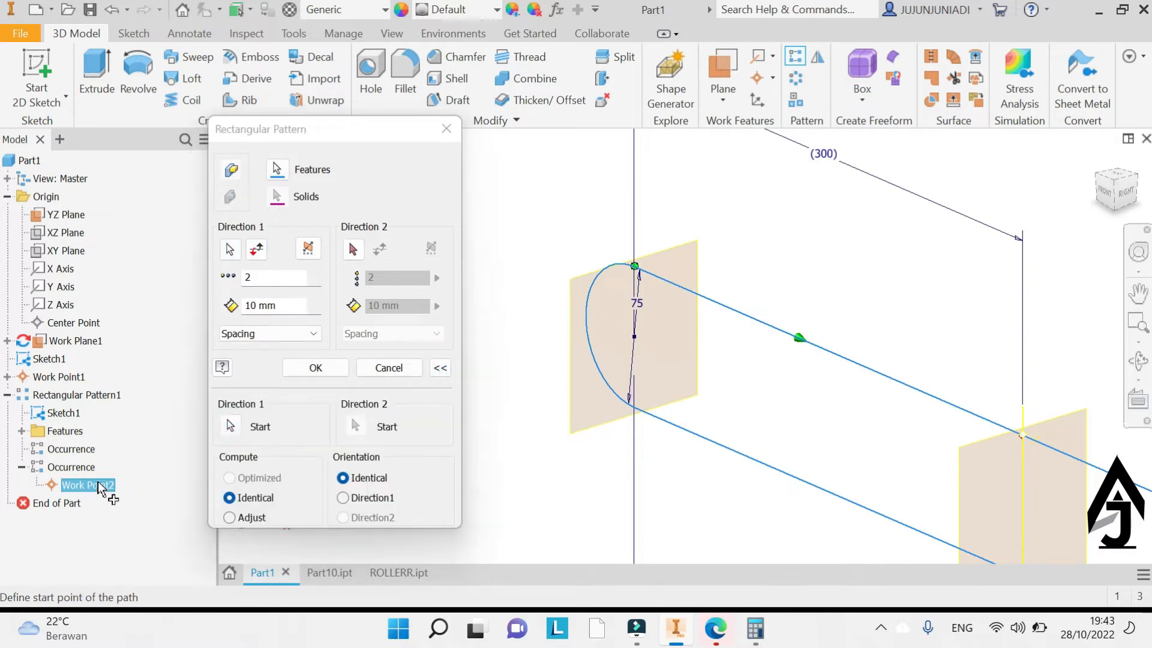
{"action": "left_click", "coordinate": [230, 517]}
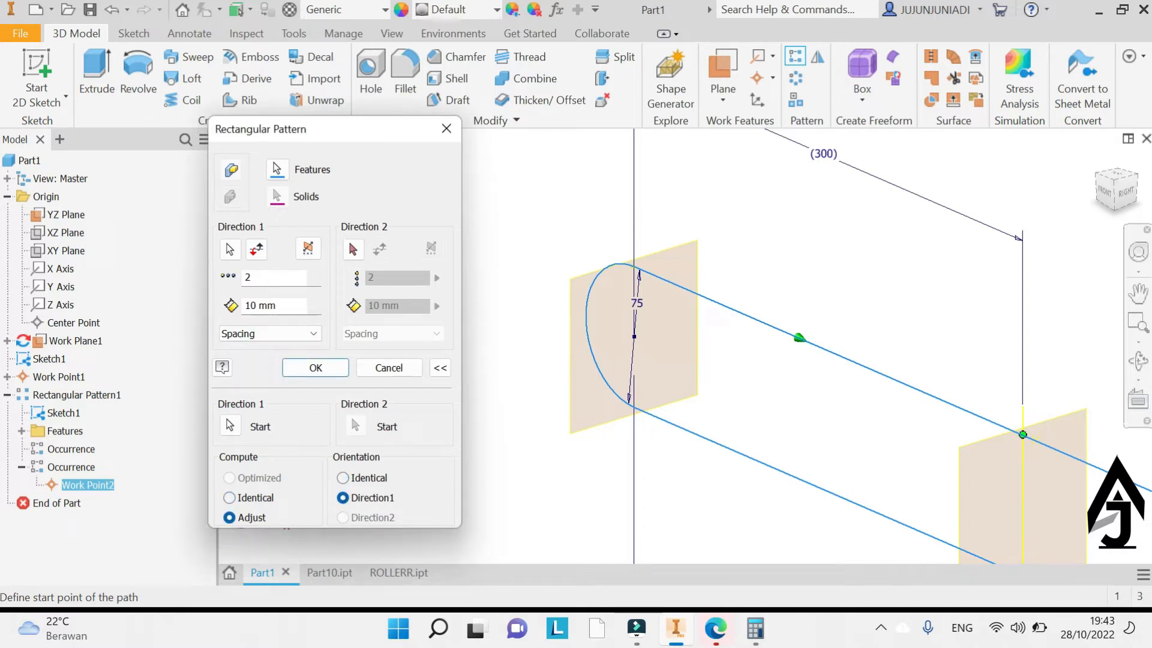
{"action": "left_click", "coordinate": [318, 333]}
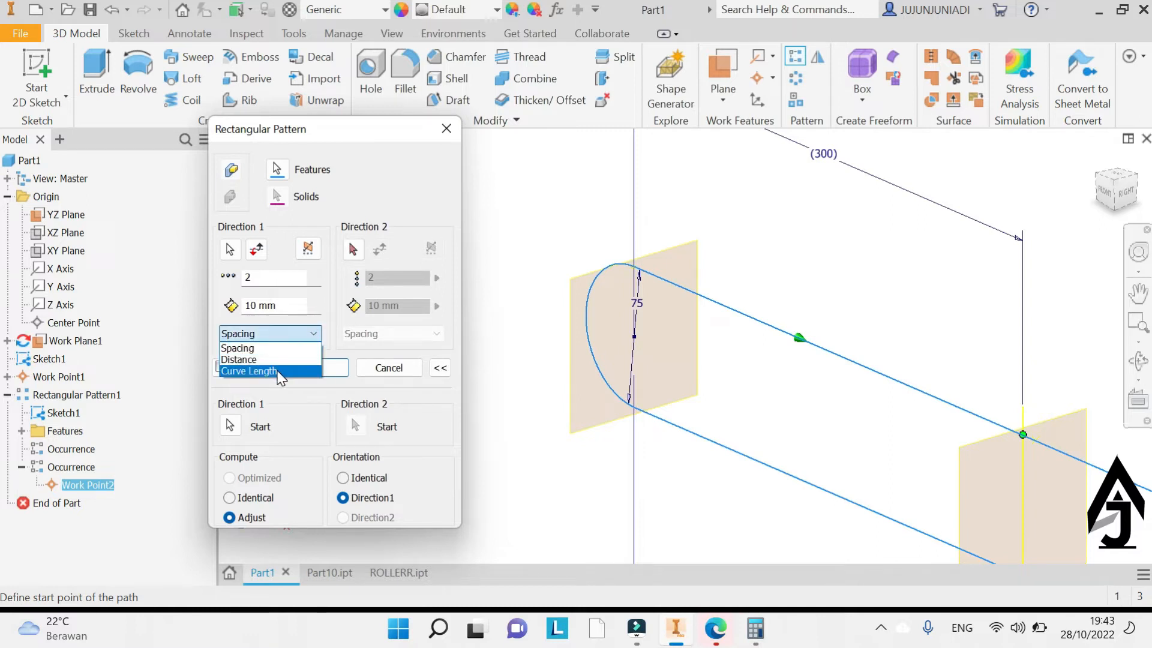
{"action": "left_click", "coordinate": [277, 372]}
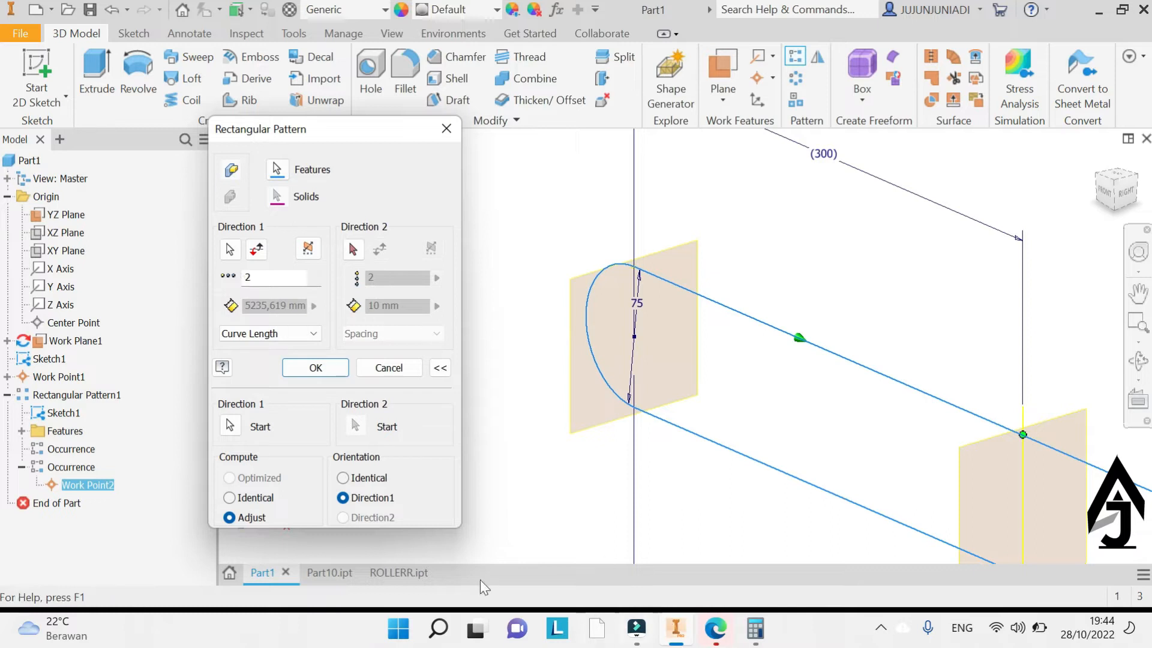
Switch to Part10.ipt and open the sketch of Extrusion1 for editing
{"action": "left_click", "coordinate": [330, 571]}
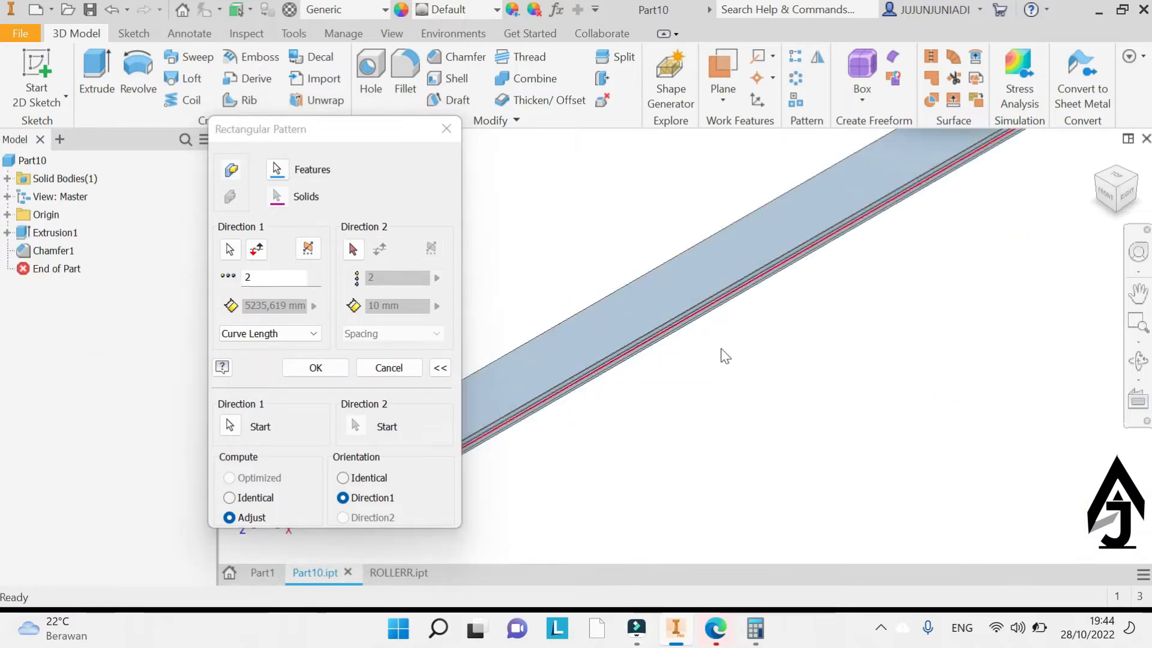
{"action": "middle_click_drag", "start_coordinate": [936, 296], "coordinate": [825, 388]}
{"action": "scroll", "coordinate": [614, 474], "scroll_direction": "down", "scroll_amount": 5}
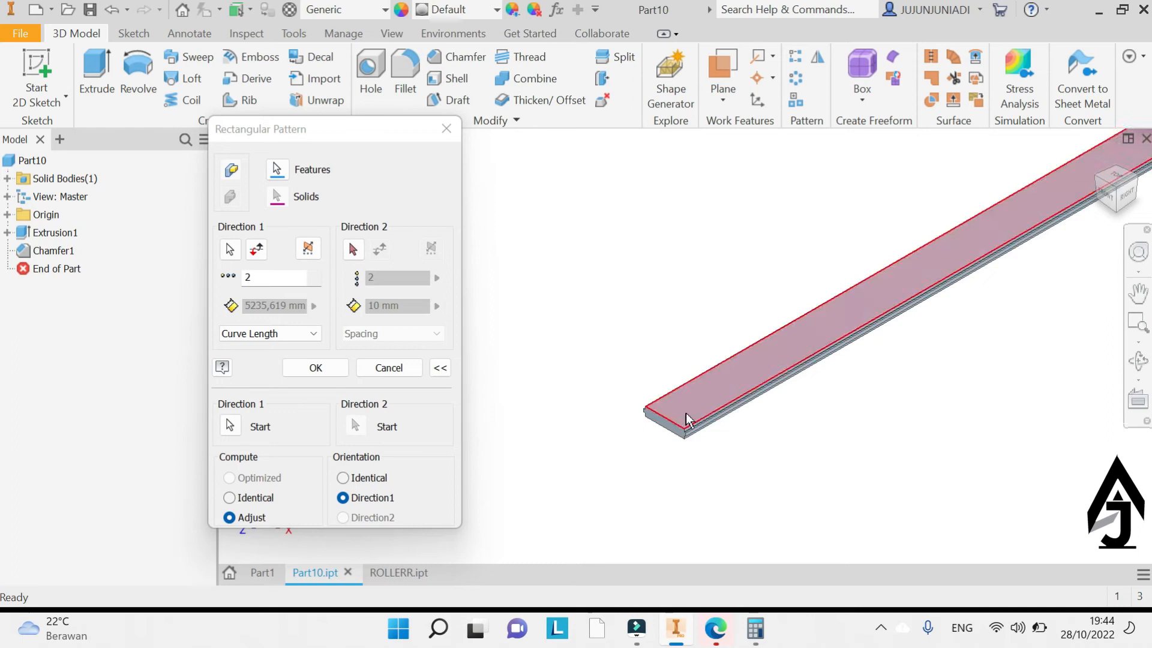
{"action": "left_click", "coordinate": [8, 233]}
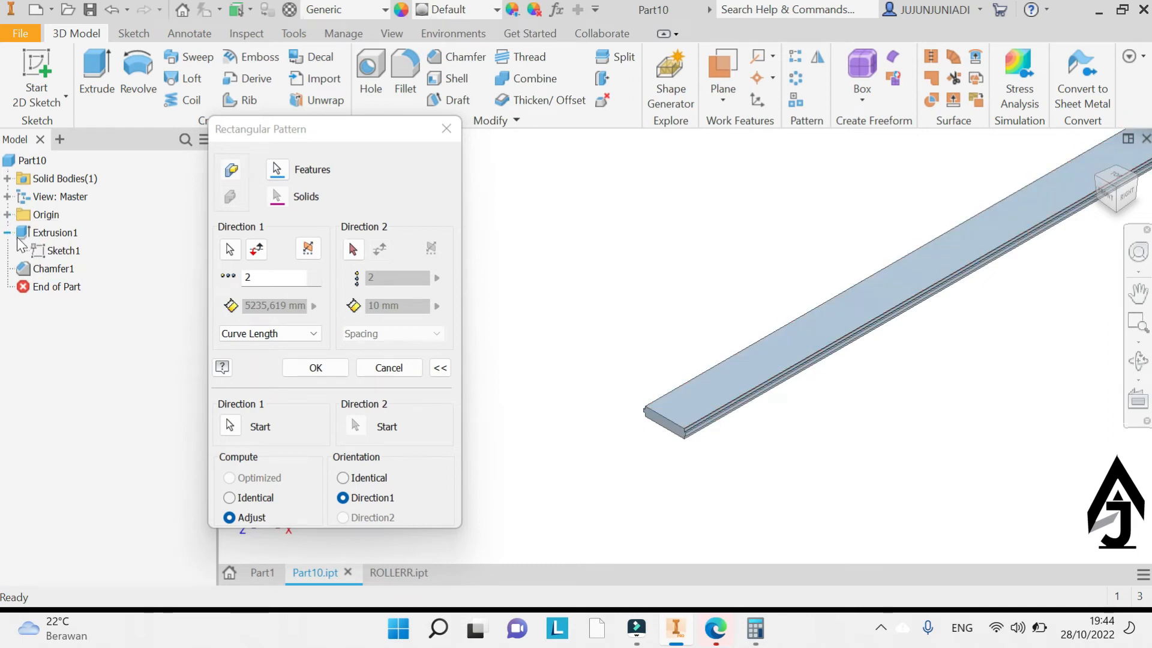
{"action": "right_click", "coordinate": [54, 251]}
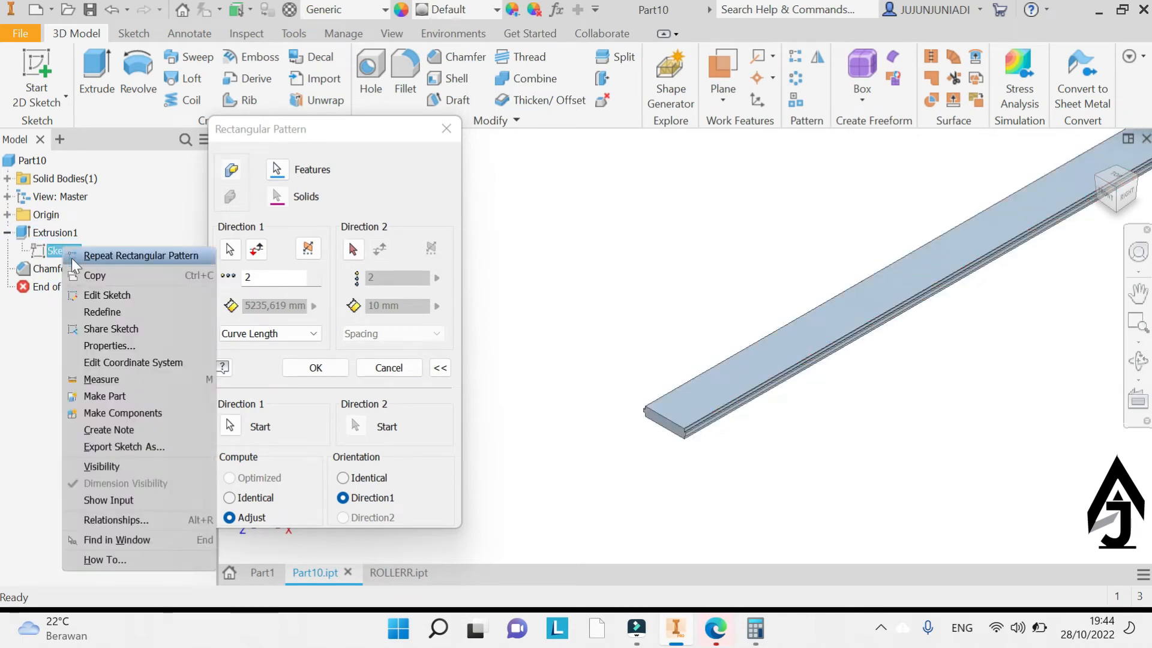
{"action": "left_click", "coordinate": [92, 297]}
{"action": "scroll", "coordinate": [705, 354], "scroll_direction": "down", "scroll_amount": 5}
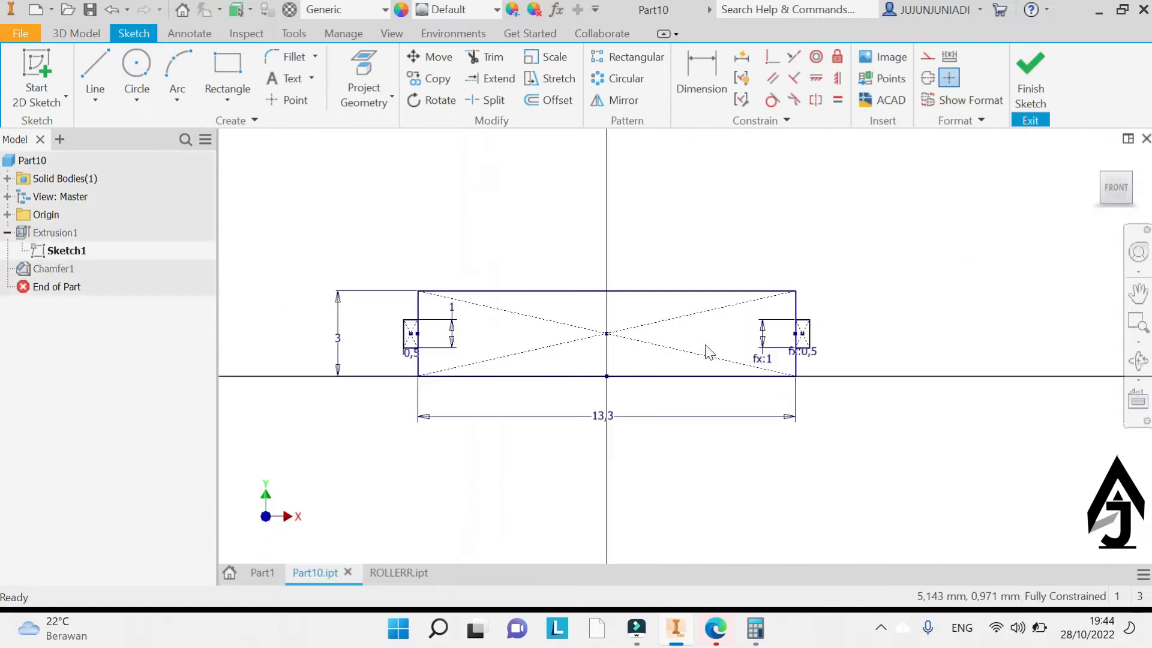
Add a driven horizontal dimension below the profile between the outer edges of the two small side rectangles
{"action": "scroll", "coordinate": [492, 372], "scroll_direction": "down", "scroll_amount": 3}
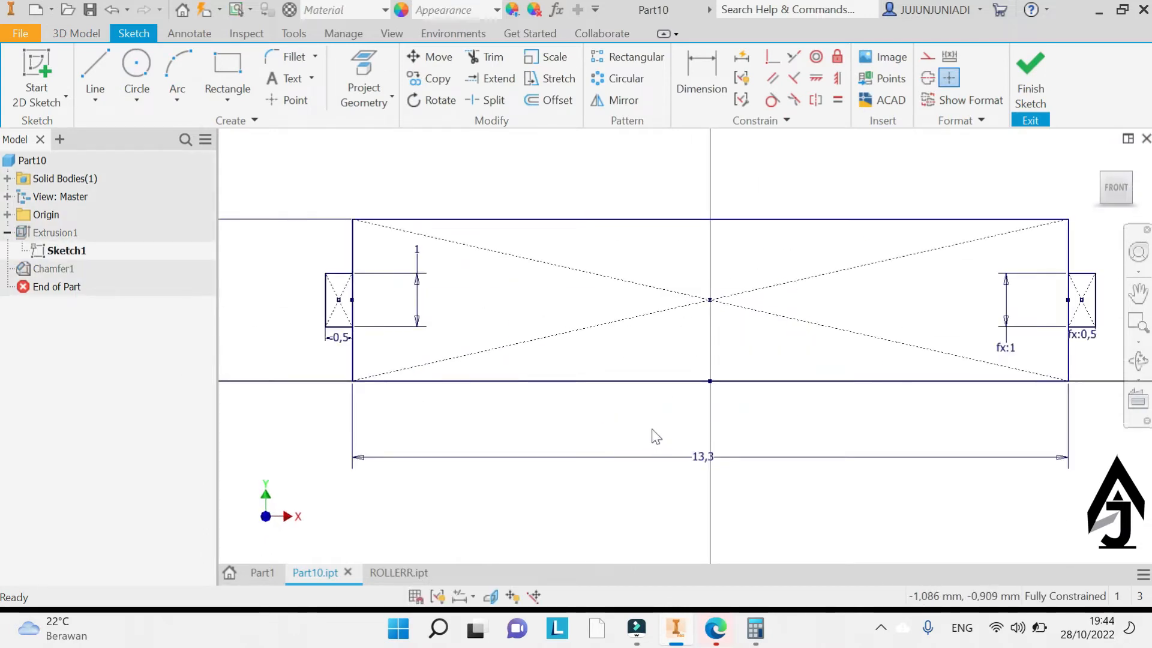
{"action": "scroll", "coordinate": [761, 400], "scroll_direction": "up", "scroll_amount": 2}
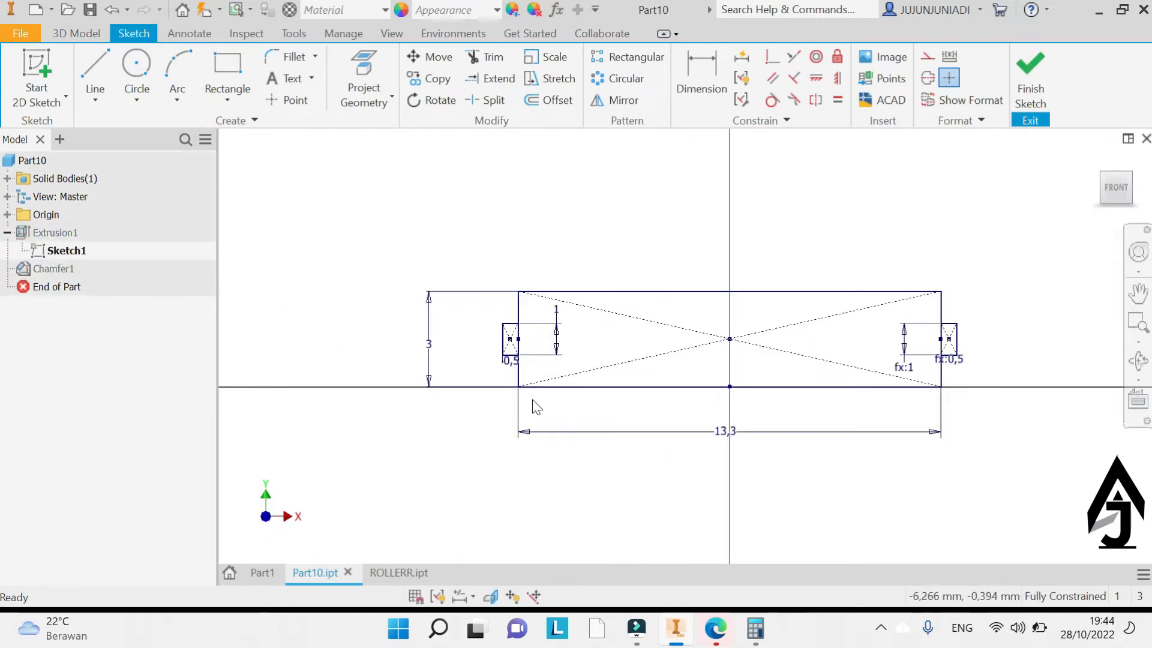
{"action": "left_click", "coordinate": [701, 84]}
{"action": "left_click", "coordinate": [499, 341]}
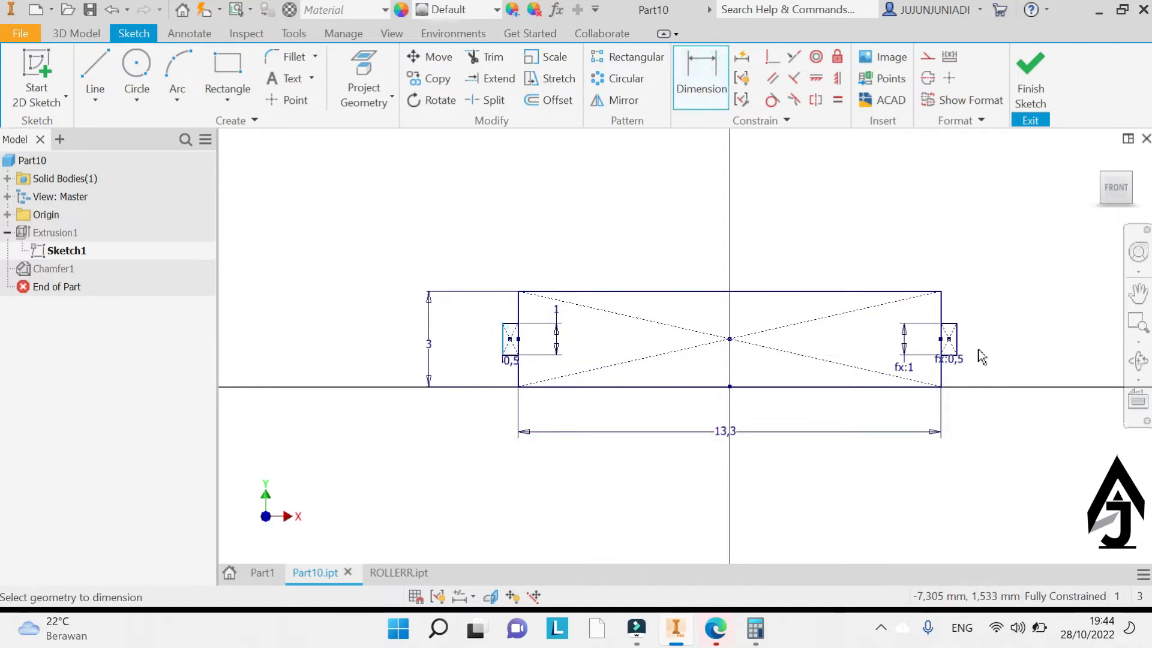
{"action": "left_click", "coordinate": [957, 351]}
{"action": "left_click", "coordinate": [738, 480]}
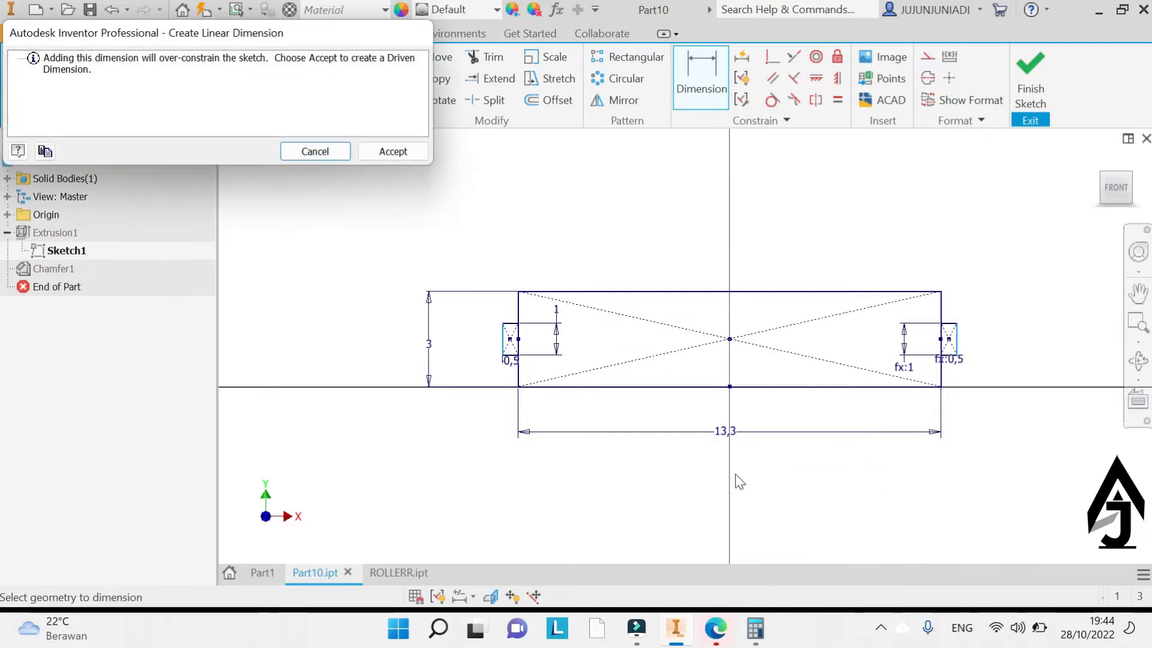
{"action": "left_click", "coordinate": [393, 152]}
{"action": "scroll", "coordinate": [517, 358], "scroll_direction": "down", "scroll_amount": 3}
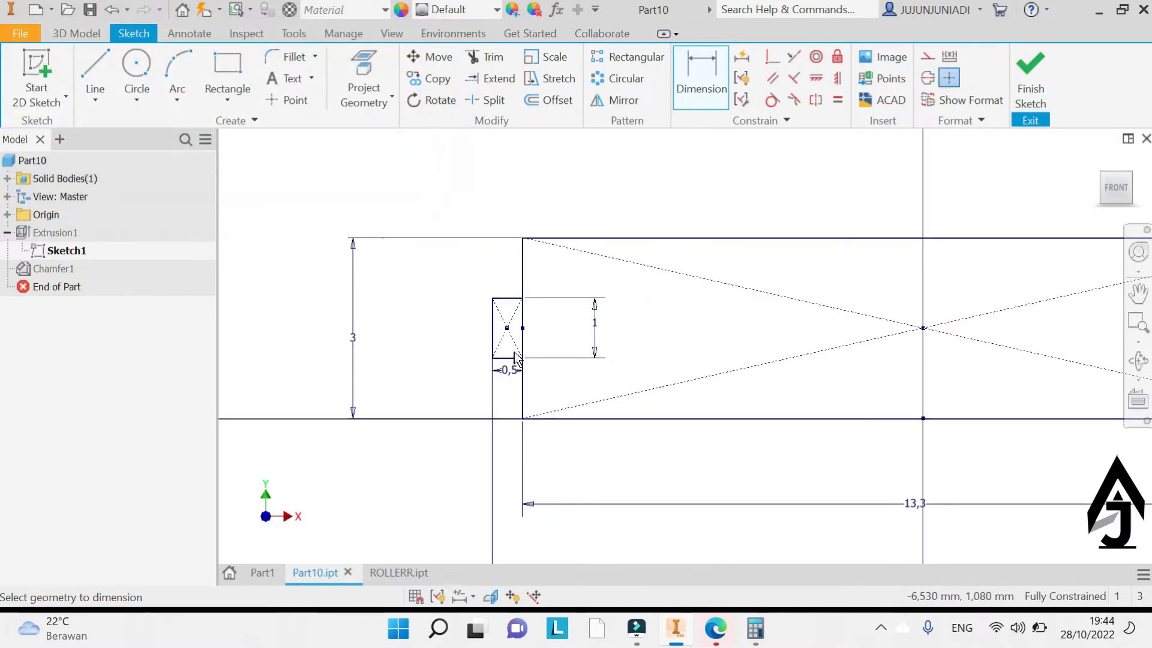
{"action": "scroll", "coordinate": [840, 366], "scroll_direction": "up", "scroll_amount": 4}
{"action": "middle_click_drag", "start_coordinate": [894, 360], "coordinate": [844, 372]}
{"action": "scroll", "coordinate": [844, 371], "scroll_direction": "down", "scroll_amount": 4}
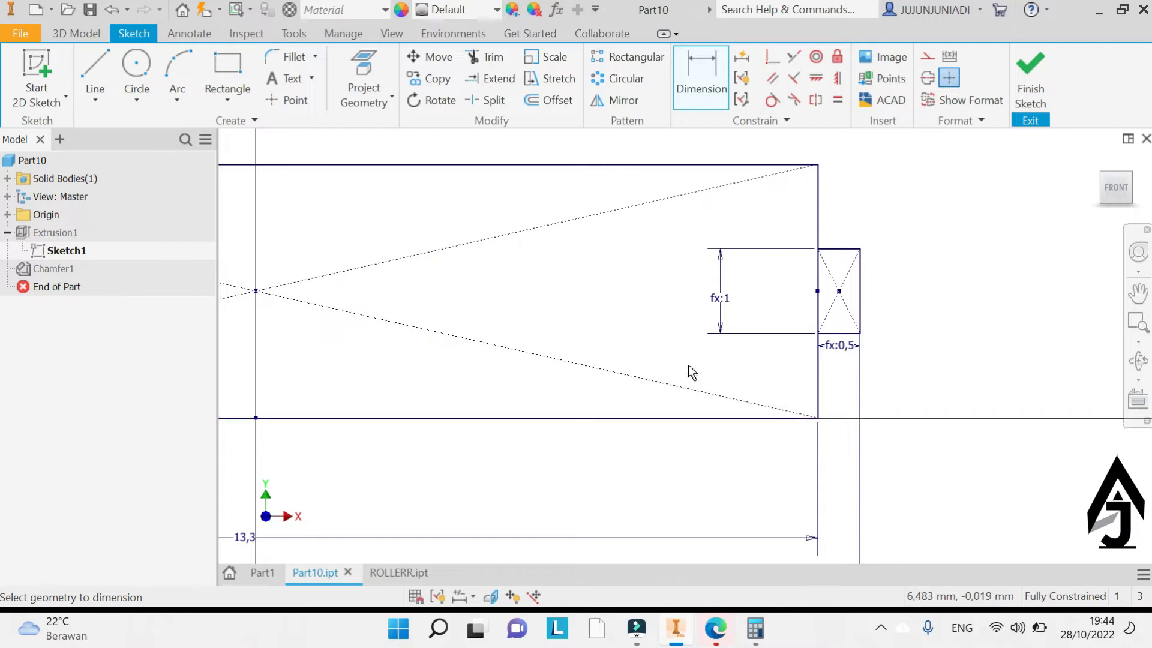
{"action": "scroll", "coordinate": [777, 316], "scroll_direction": "up", "scroll_amount": 4}
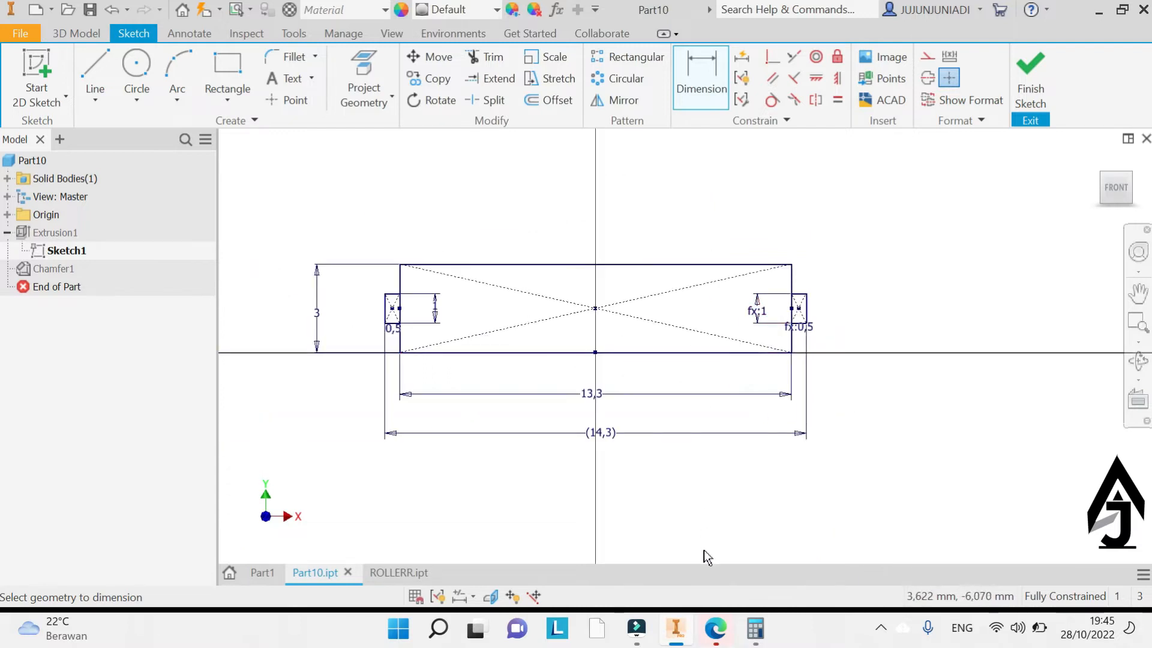
Switch to Calculator, divide the loop length 5235,619 by 14,3, and minimize it
{"action": "left_click", "coordinate": [756, 629]}
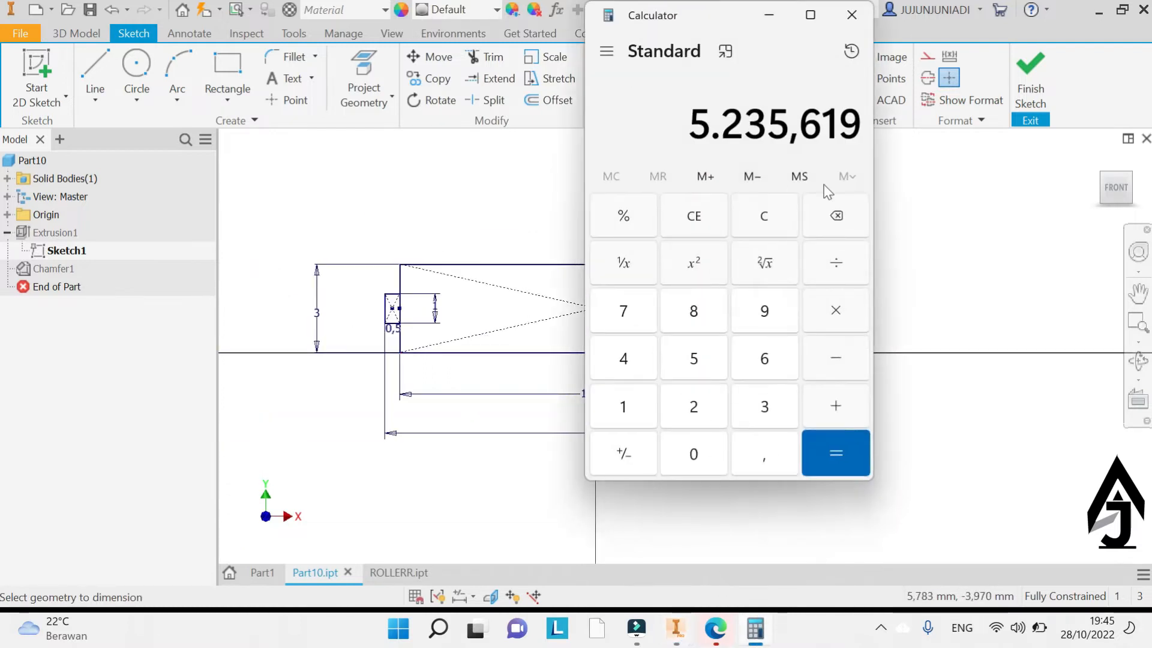
{"action": "left_click", "coordinate": [845, 273]}
{"action": "left_click_drag", "start_coordinate": [721, 21], "coordinate": [297, 52]}
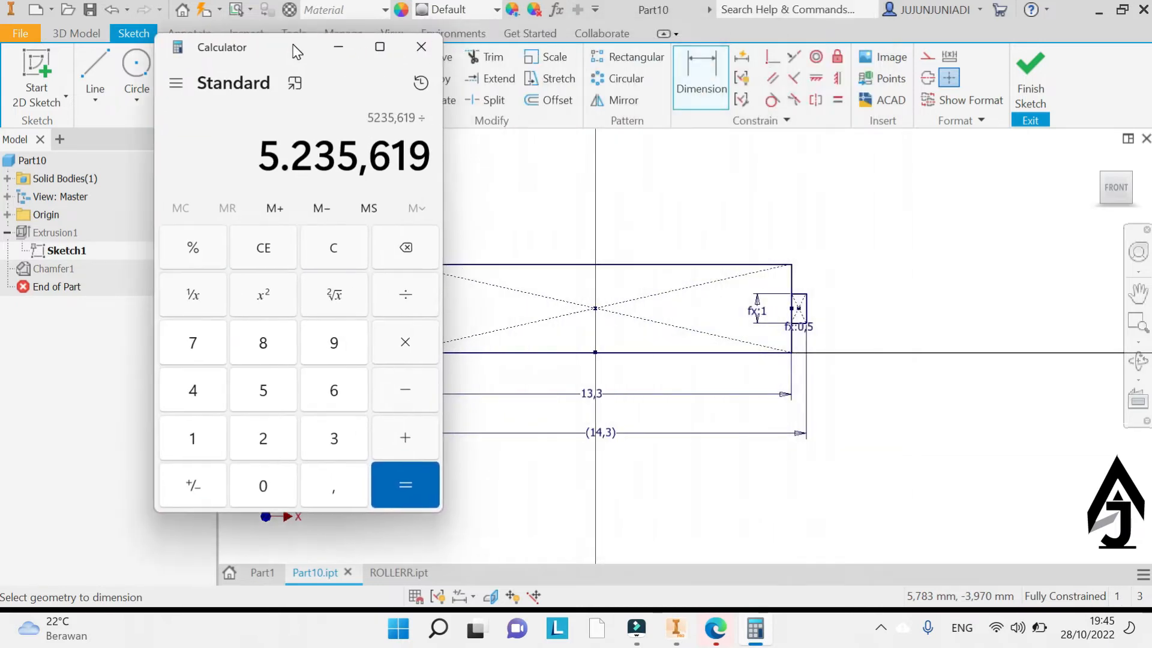
{"action": "left_click", "coordinate": [215, 448]}
{"action": "left_click", "coordinate": [186, 384]}
{"action": "left_click", "coordinate": [330, 491]}
{"action": "left_click", "coordinate": [324, 445]}
{"action": "left_click", "coordinate": [399, 498]}
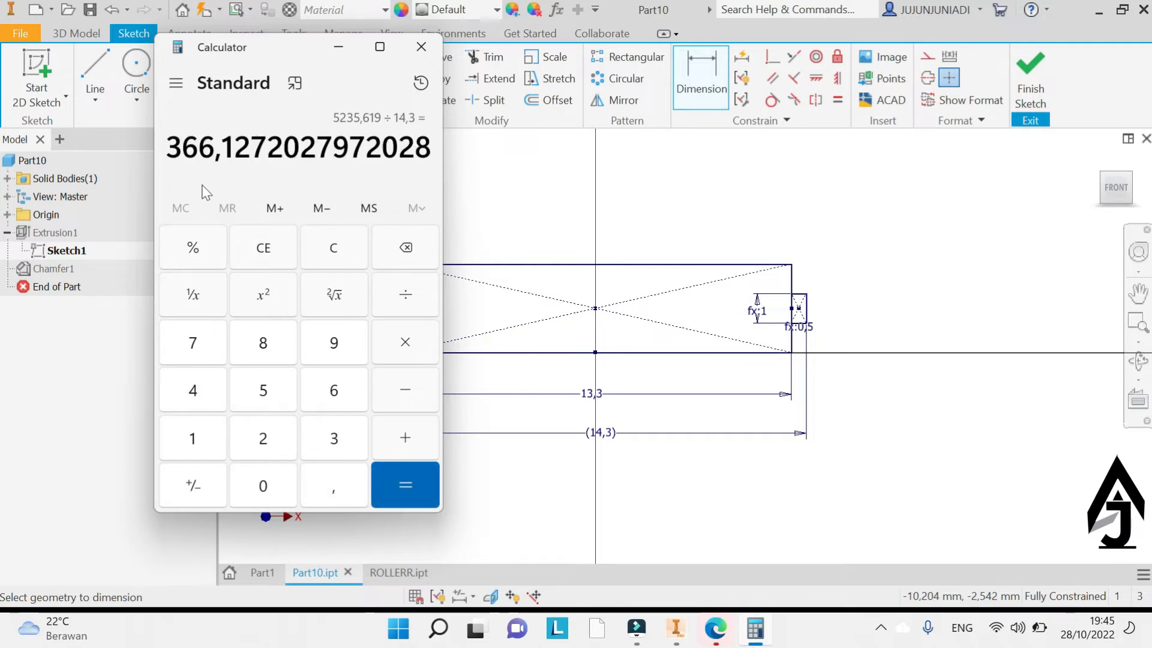
{"action": "left_click", "coordinate": [342, 46]}
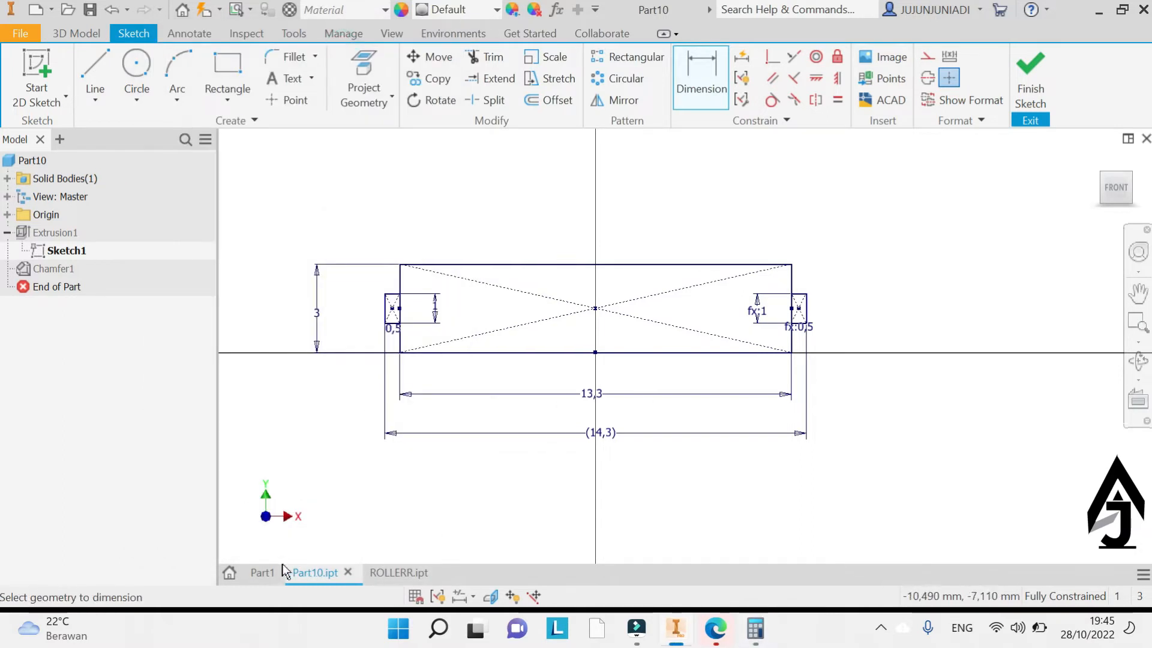
Return to Part1 and set the rectangular pattern's first-direction count to 366
{"action": "left_click", "coordinate": [264, 572]}
{"action": "double_click", "coordinate": [264, 277]}
{"action": "type", "text": "366"}
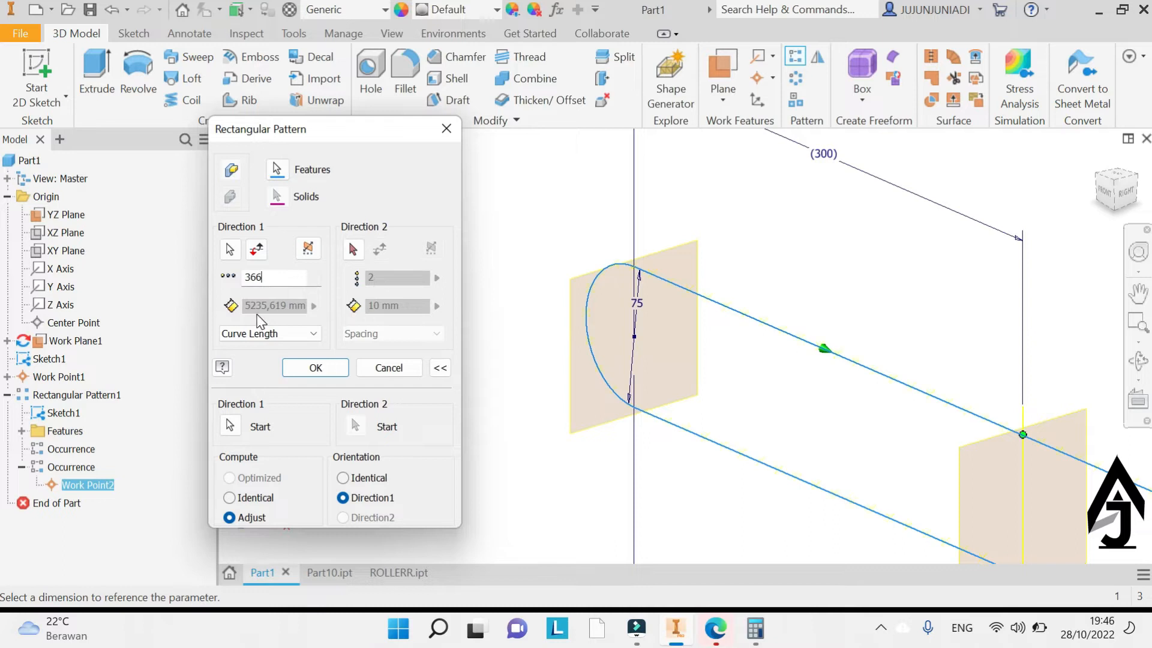
Apply the rectangular pattern of work points and save the part as CURVA LENGT in the PERCOBAAN folder
{"action": "left_click", "coordinate": [332, 370]}
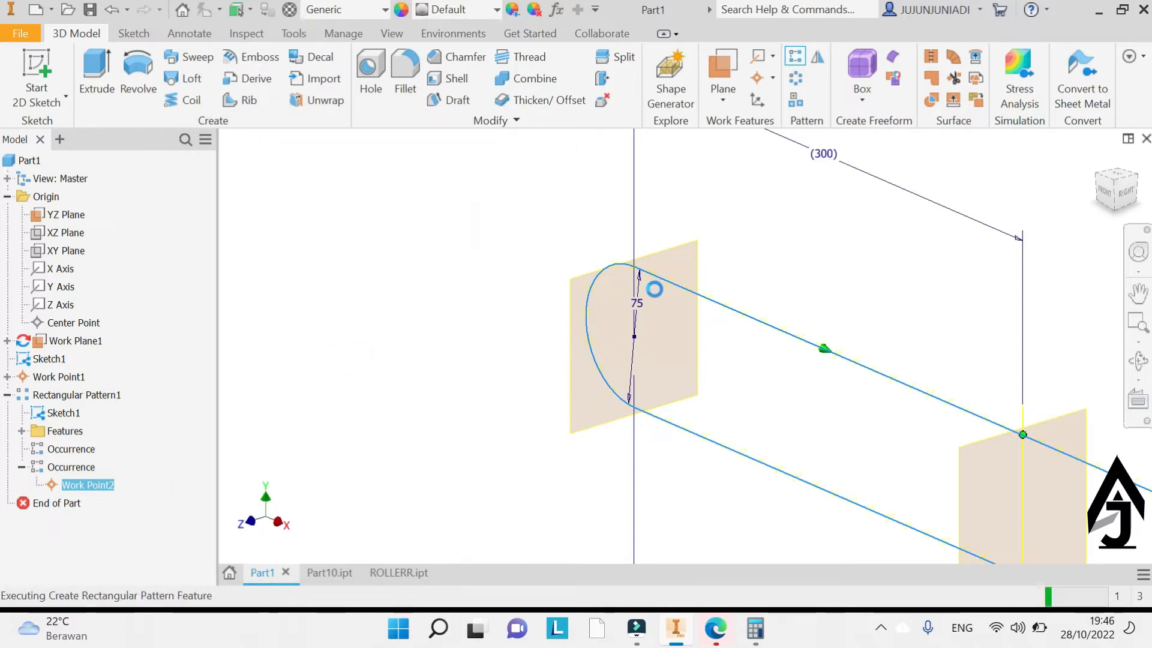
{"action": "left_click", "coordinate": [90, 14]}
{"action": "scroll", "coordinate": [528, 420], "scroll_direction": "down", "scroll_amount": 1}
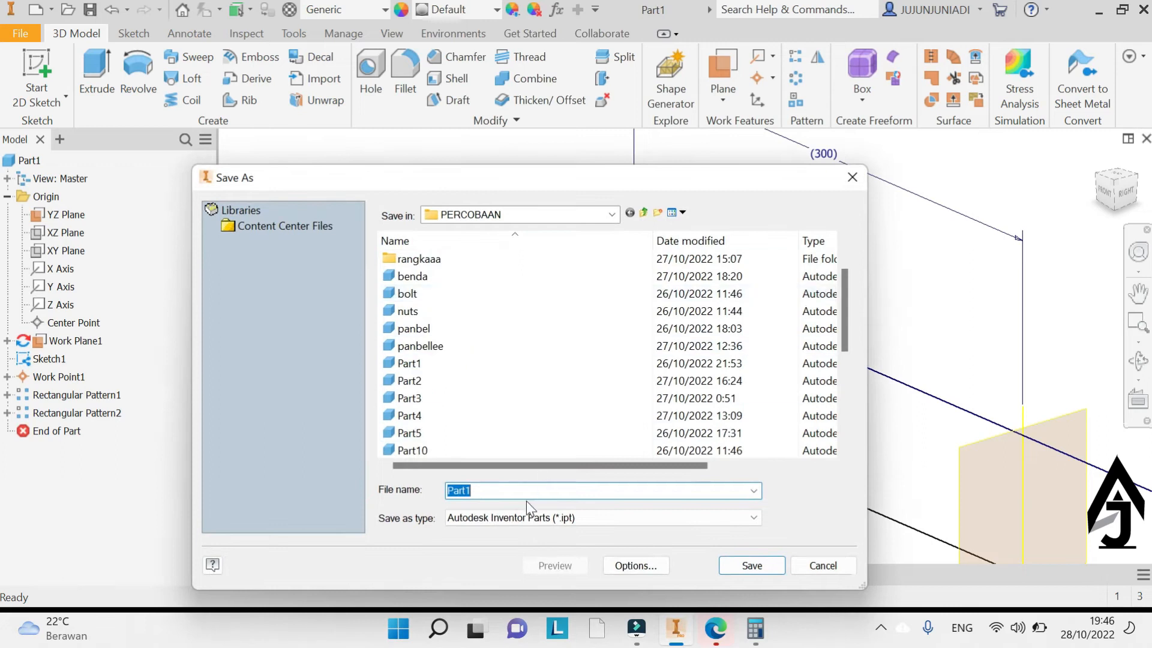
{"action": "type", "text": "CURVA LENGT"}
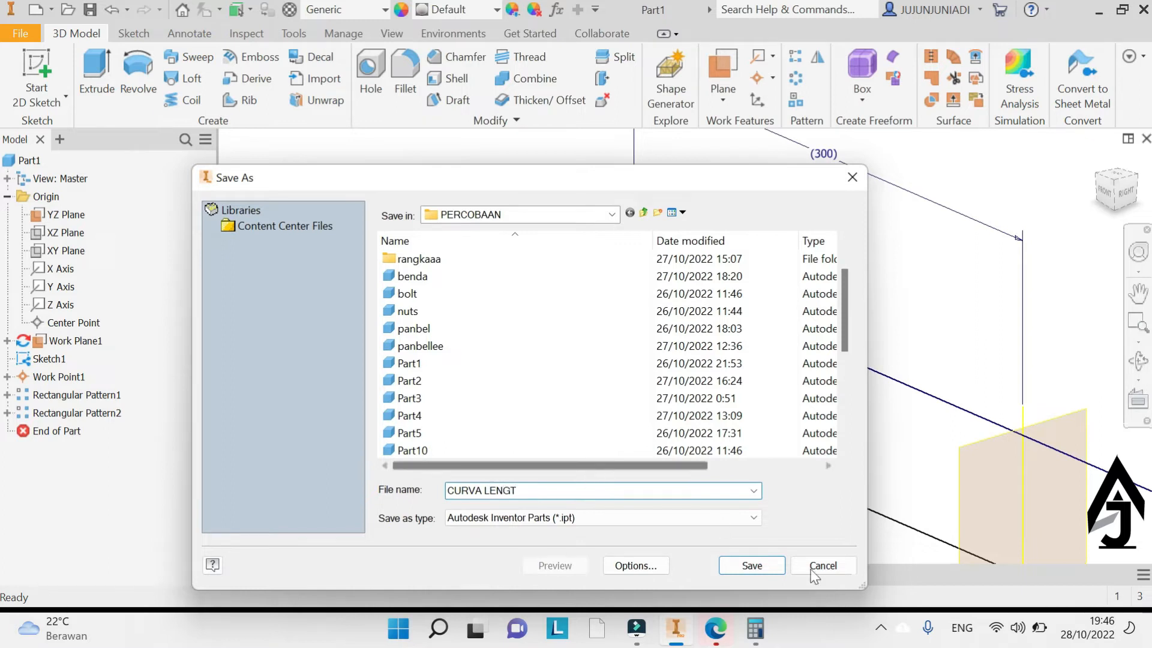
{"action": "left_click", "coordinate": [752, 566]}
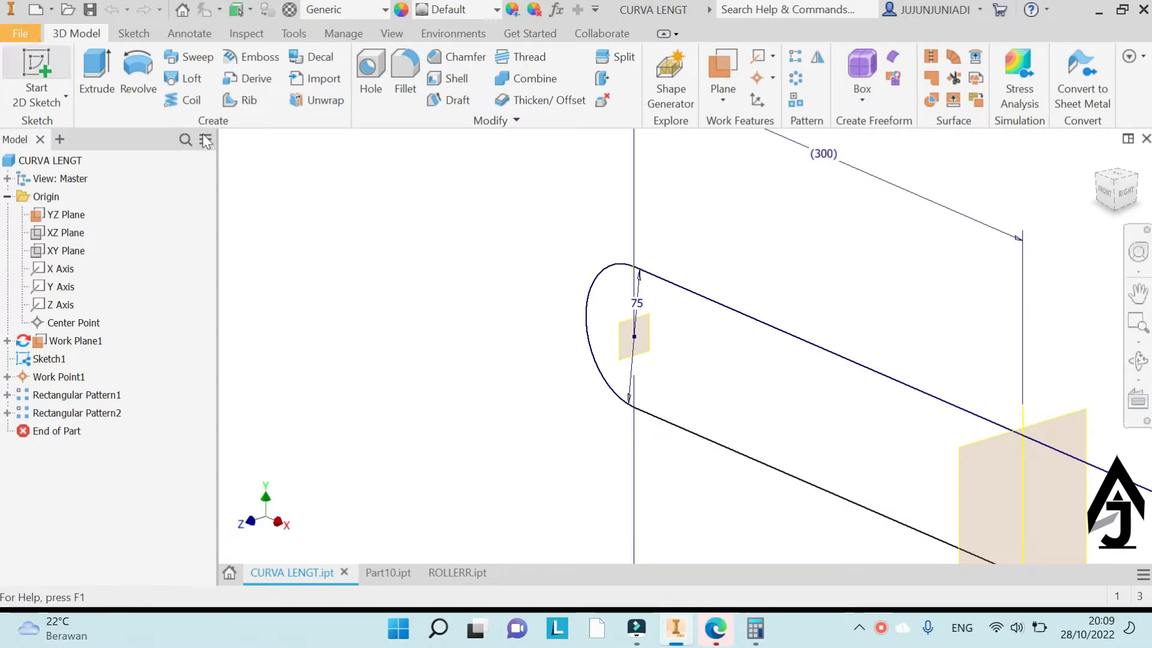
{"action": "left_click", "coordinate": [22, 34]}
{"action": "mouse_move", "coordinate": [110, 109]}
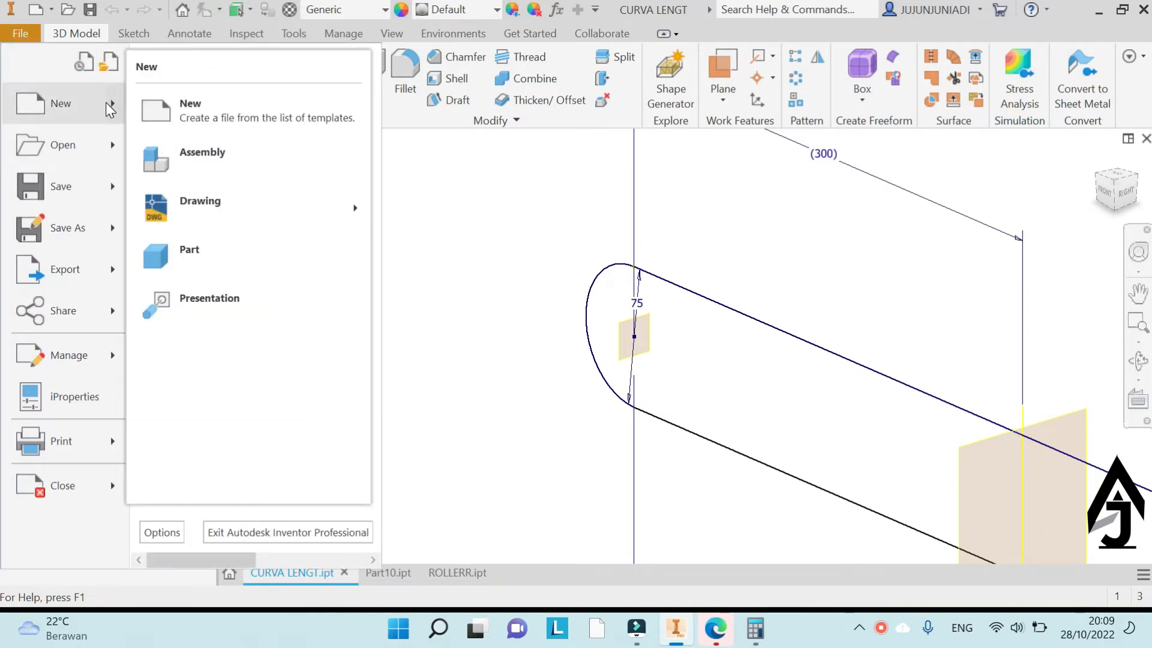
{"action": "left_click", "coordinate": [208, 173]}
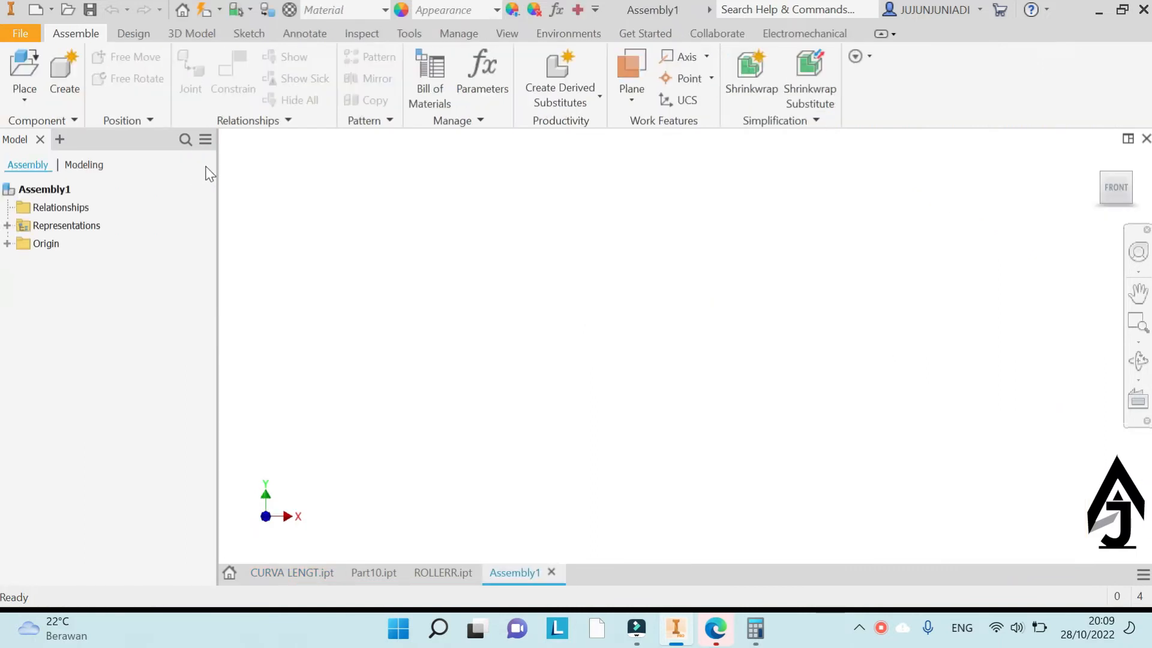
{"action": "left_click", "coordinate": [24, 64]}
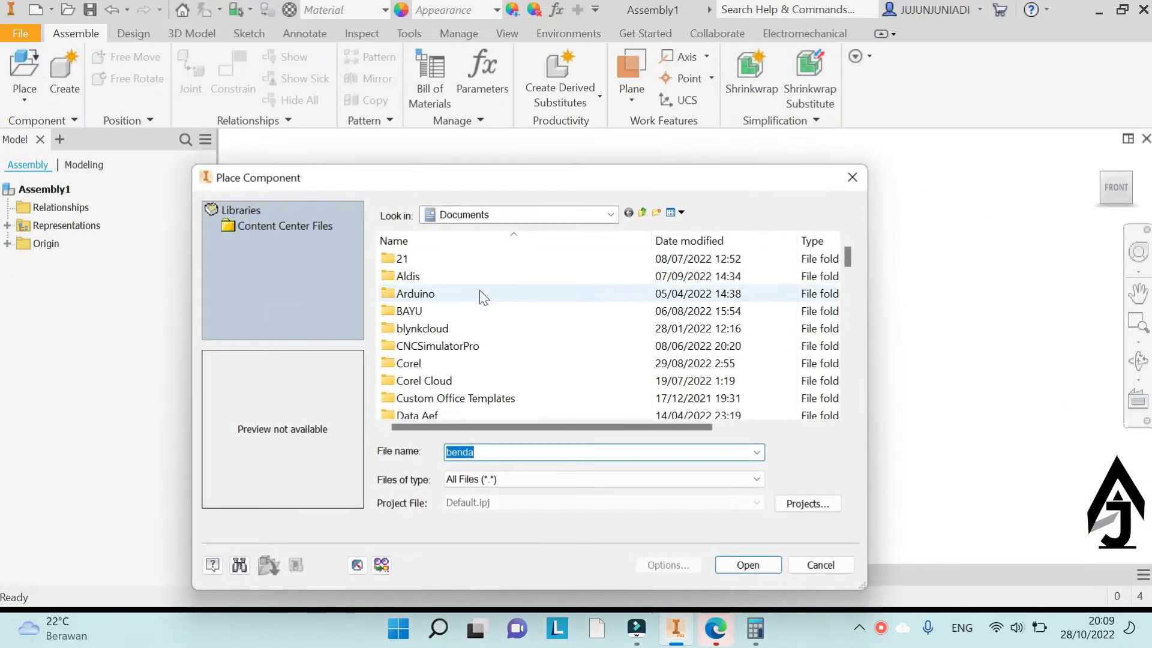
{"action": "left_click", "coordinate": [564, 214]}
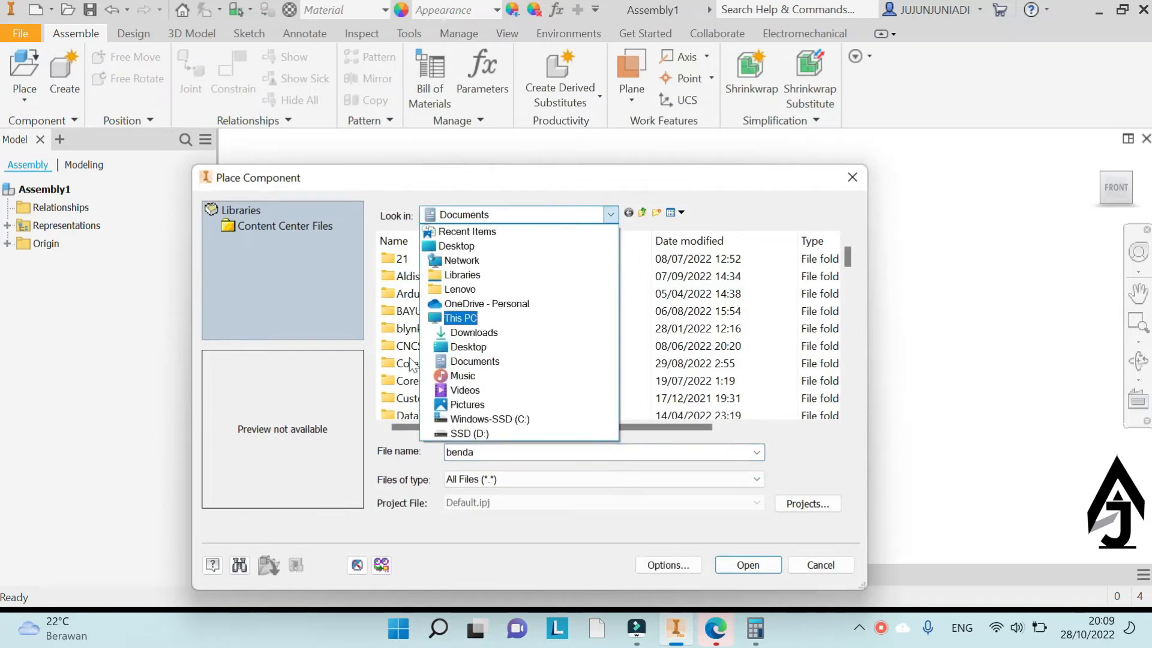
{"action": "left_click", "coordinate": [484, 332]}
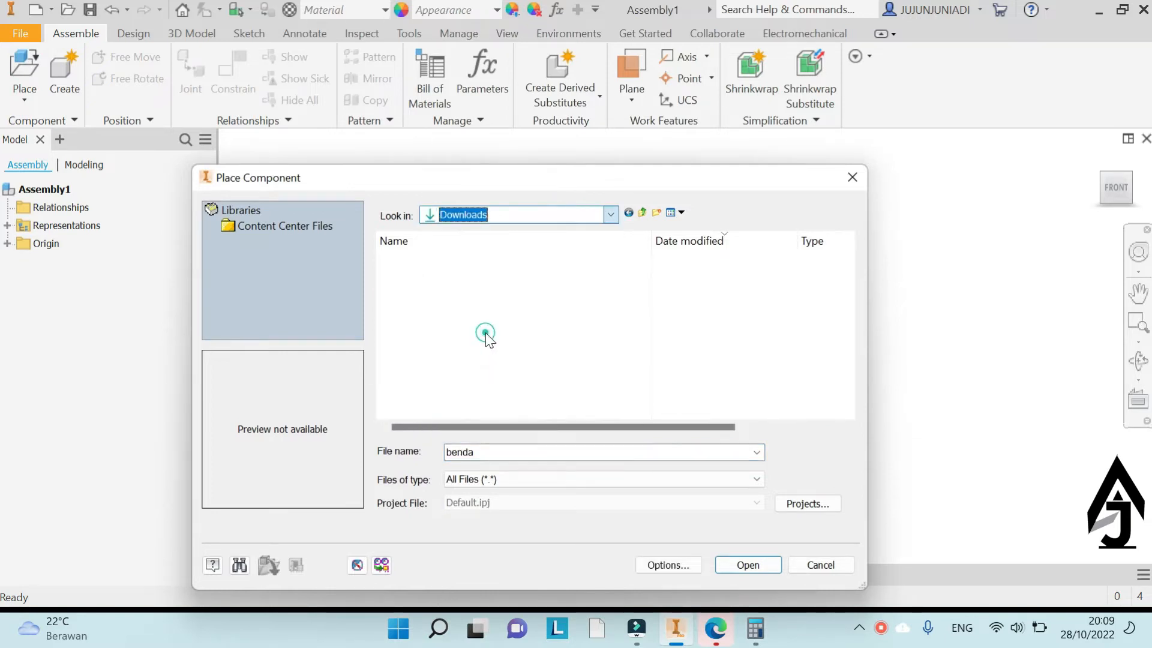
{"action": "left_click", "coordinate": [852, 177]}
{"action": "left_click", "coordinate": [553, 575]}
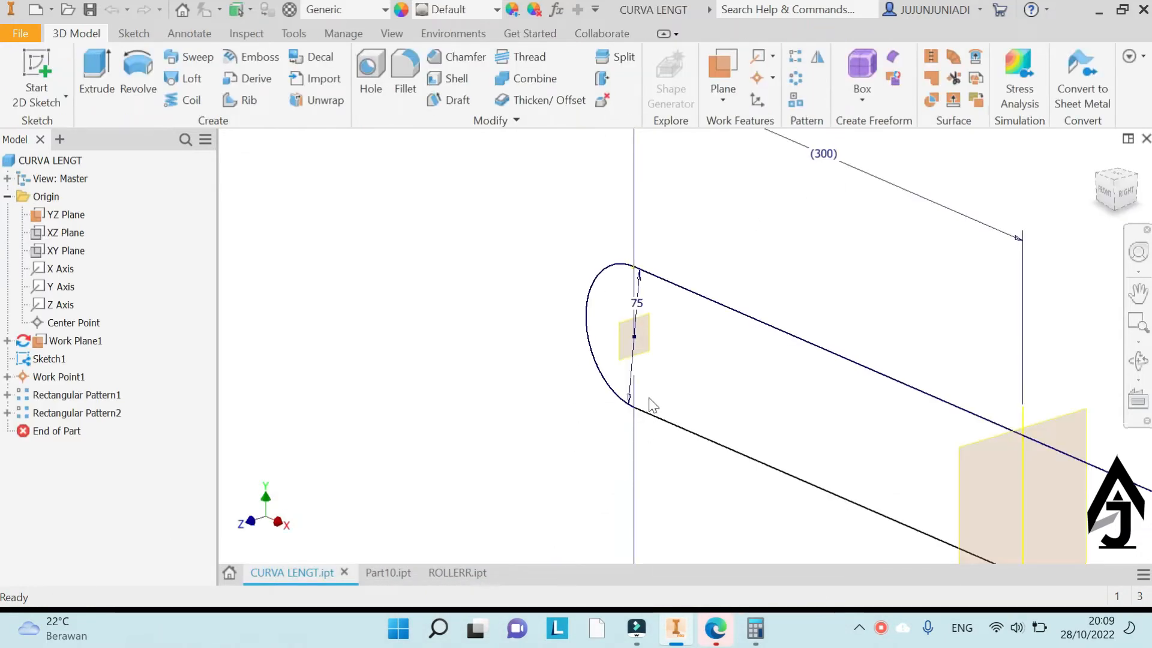
{"action": "left_click", "coordinate": [15, 31]}
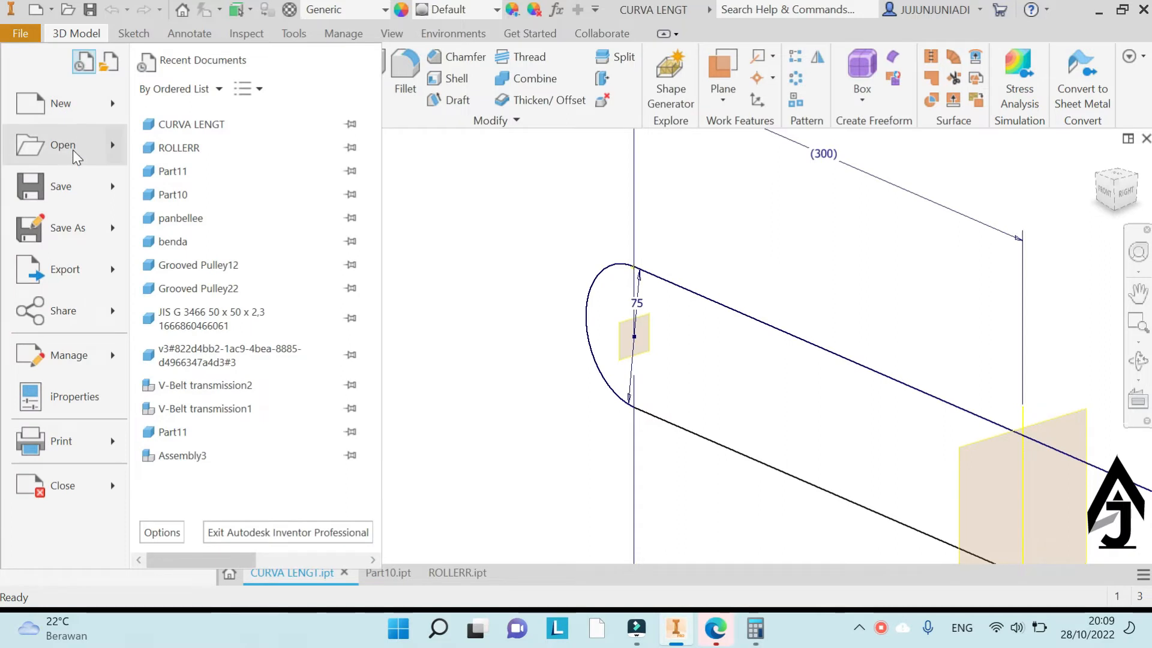
{"action": "mouse_move", "coordinate": [73, 150]}
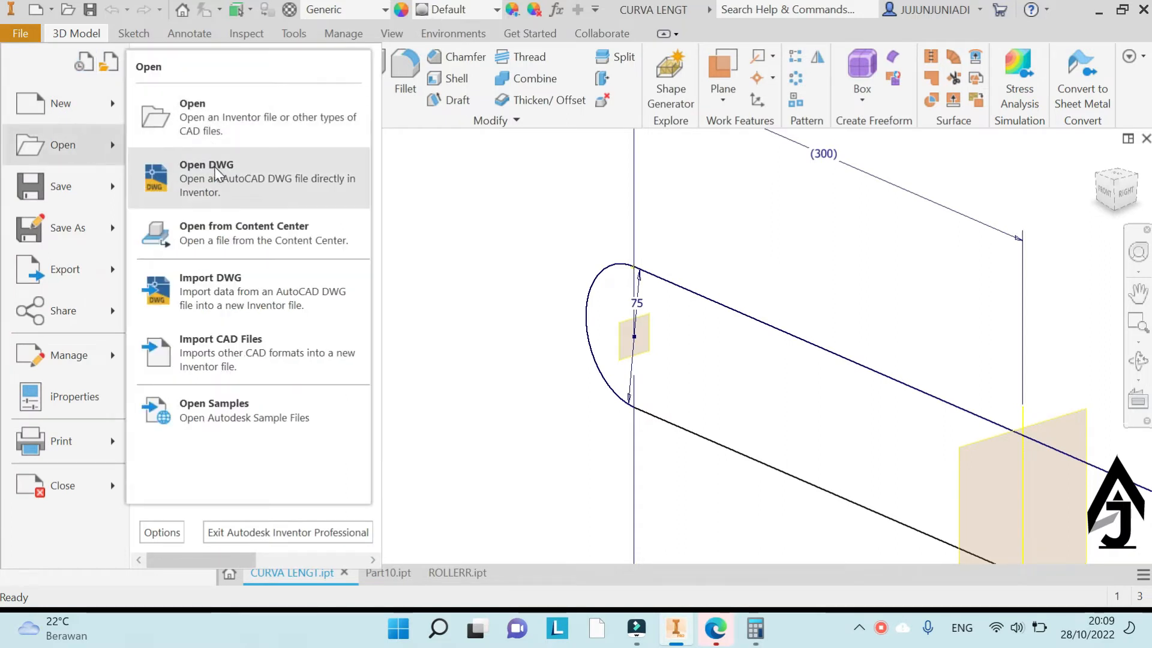
{"action": "mouse_move", "coordinate": [113, 108]}
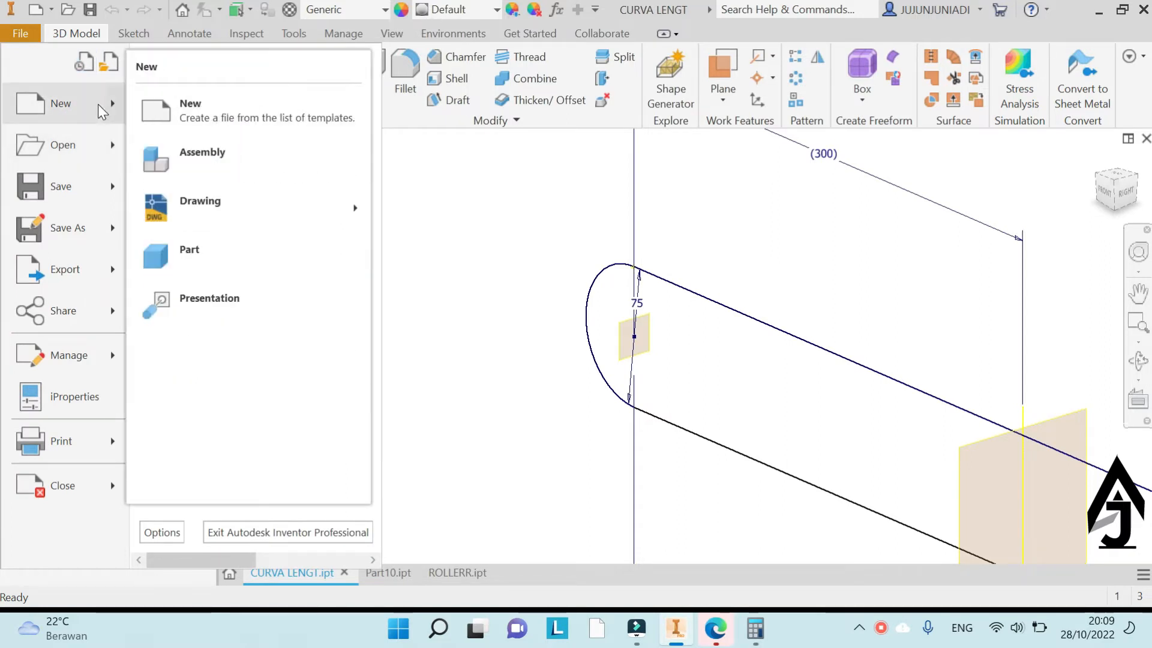
{"action": "left_click", "coordinate": [208, 157]}
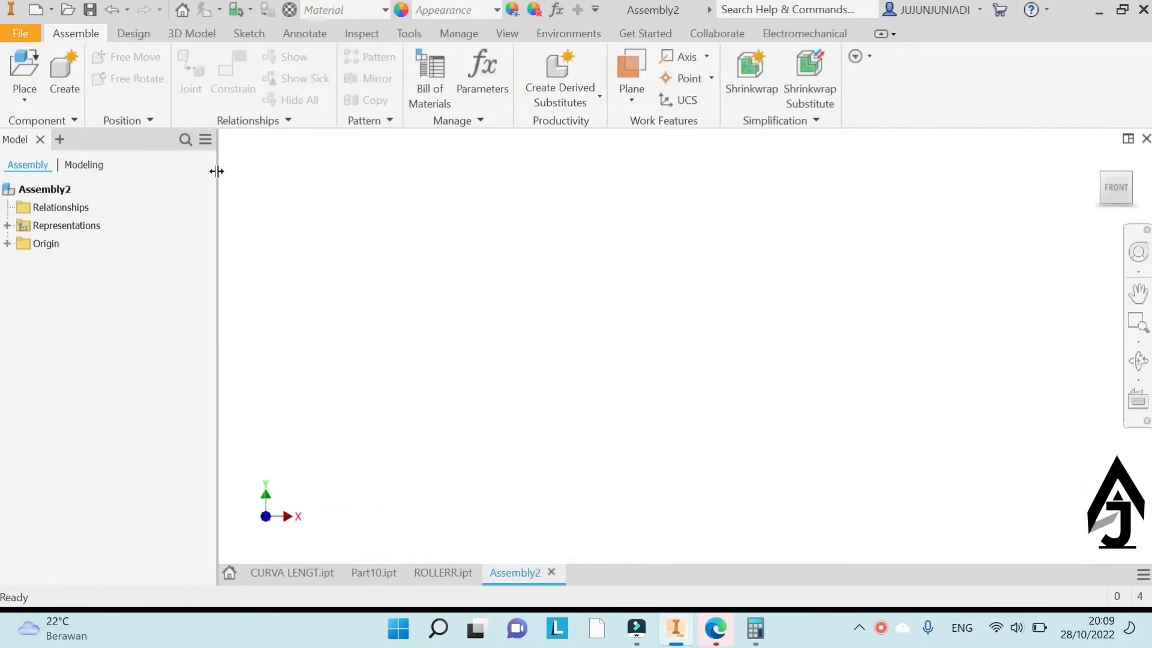
{"action": "left_click", "coordinate": [25, 63]}
{"action": "scroll", "coordinate": [483, 313], "scroll_direction": "down", "scroll_amount": 3}
{"action": "left_click", "coordinate": [552, 216]}
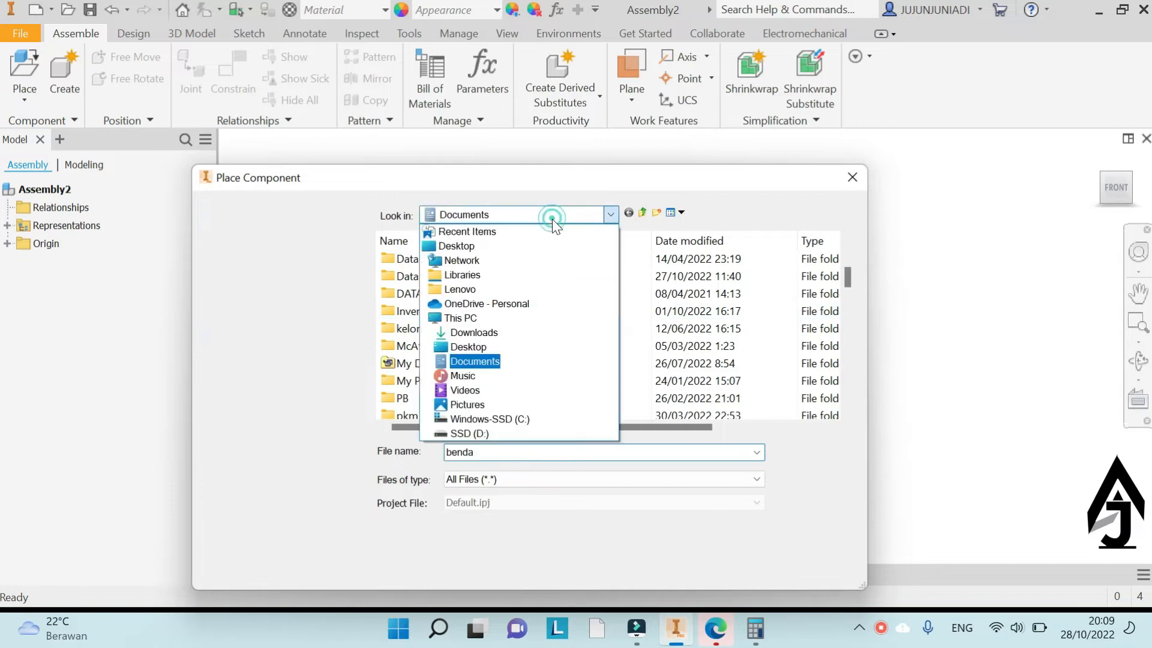
{"action": "left_click", "coordinate": [474, 332]}
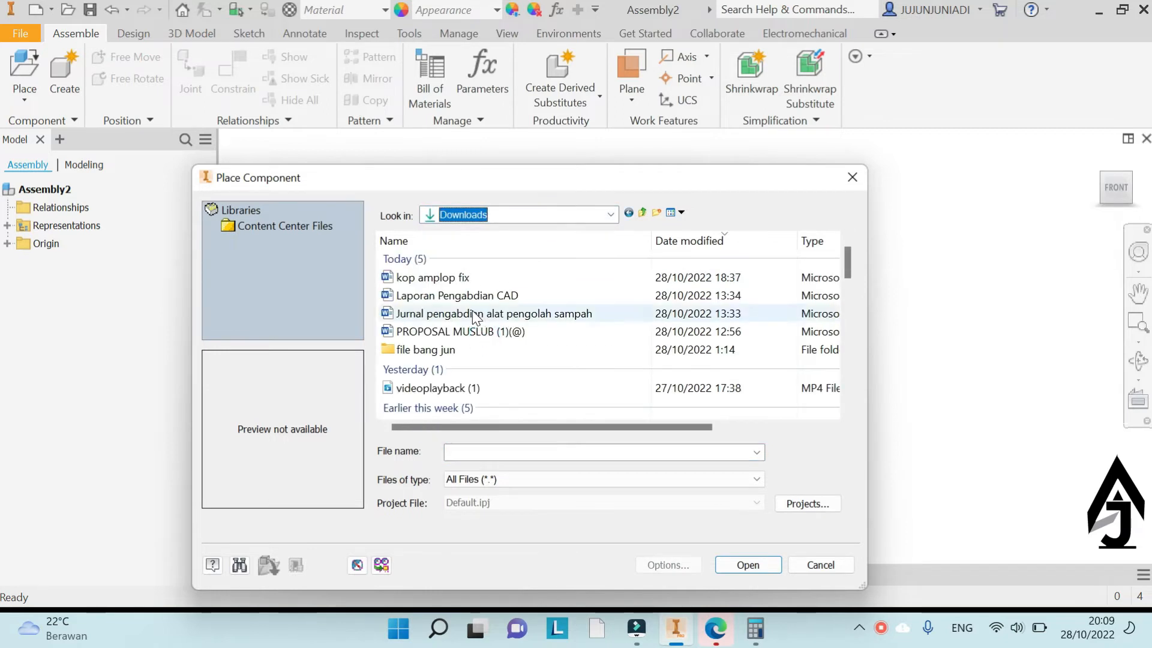
{"action": "scroll", "coordinate": [468, 327], "scroll_direction": "down", "scroll_amount": 1}
{"action": "double_click", "coordinate": [448, 302]}
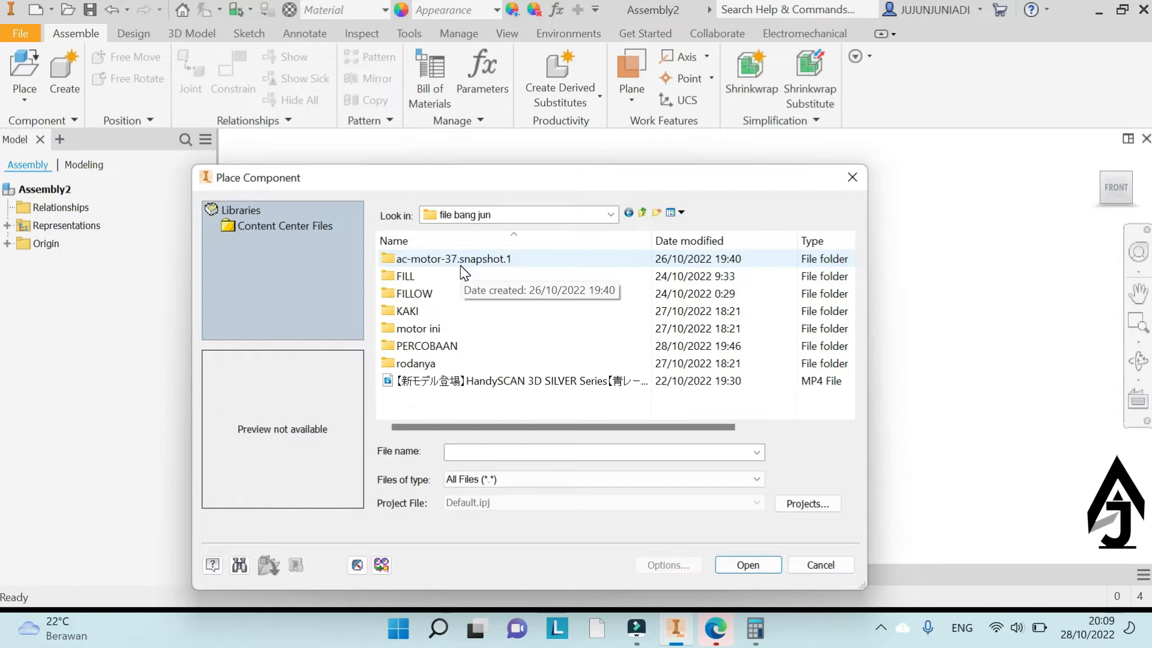
{"action": "key", "text": "Escape"}
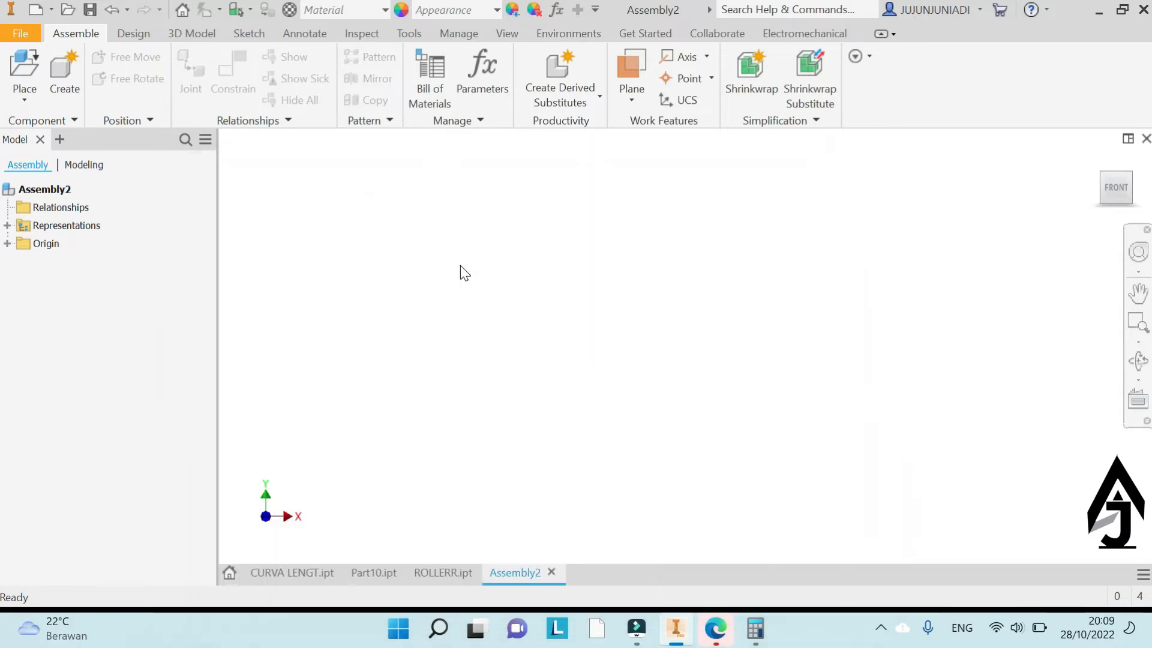
{"action": "left_click", "coordinate": [552, 572]}
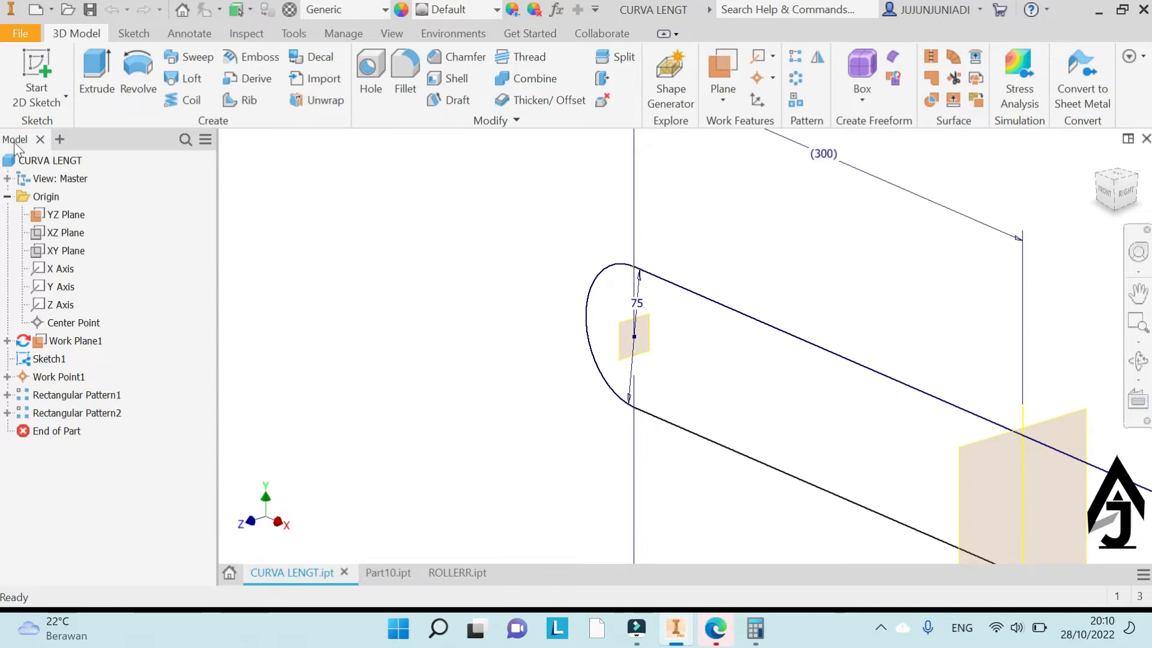
Create a new assembly file
{"action": "left_click", "coordinate": [17, 34]}
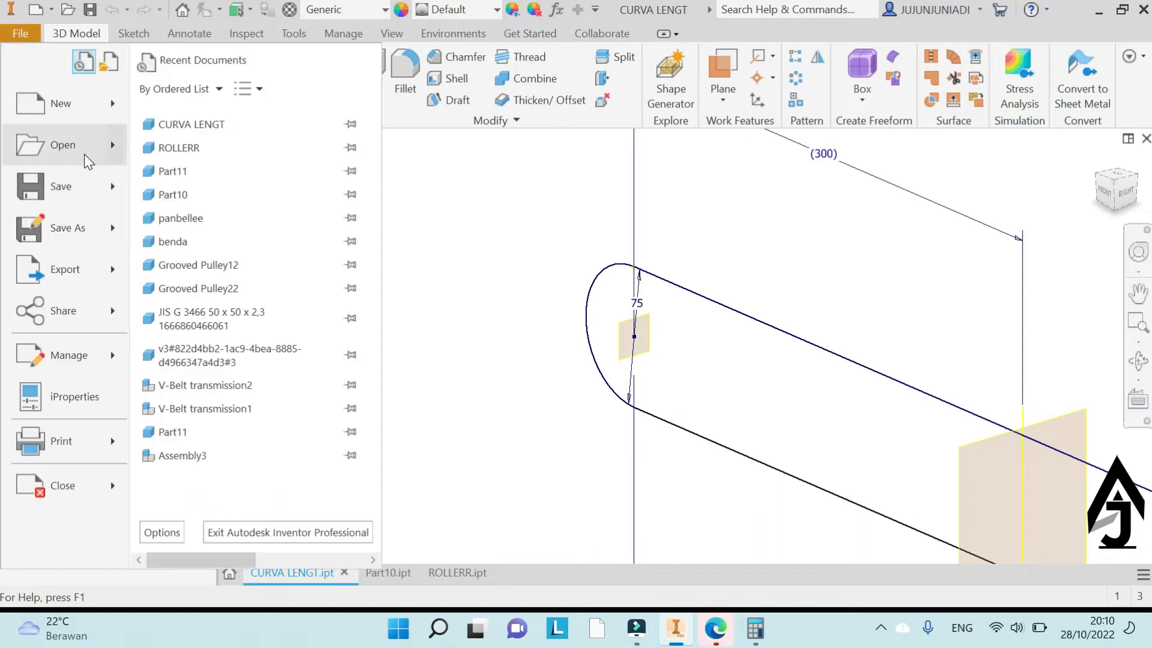
{"action": "mouse_move", "coordinate": [101, 112]}
{"action": "left_click", "coordinate": [207, 157]}
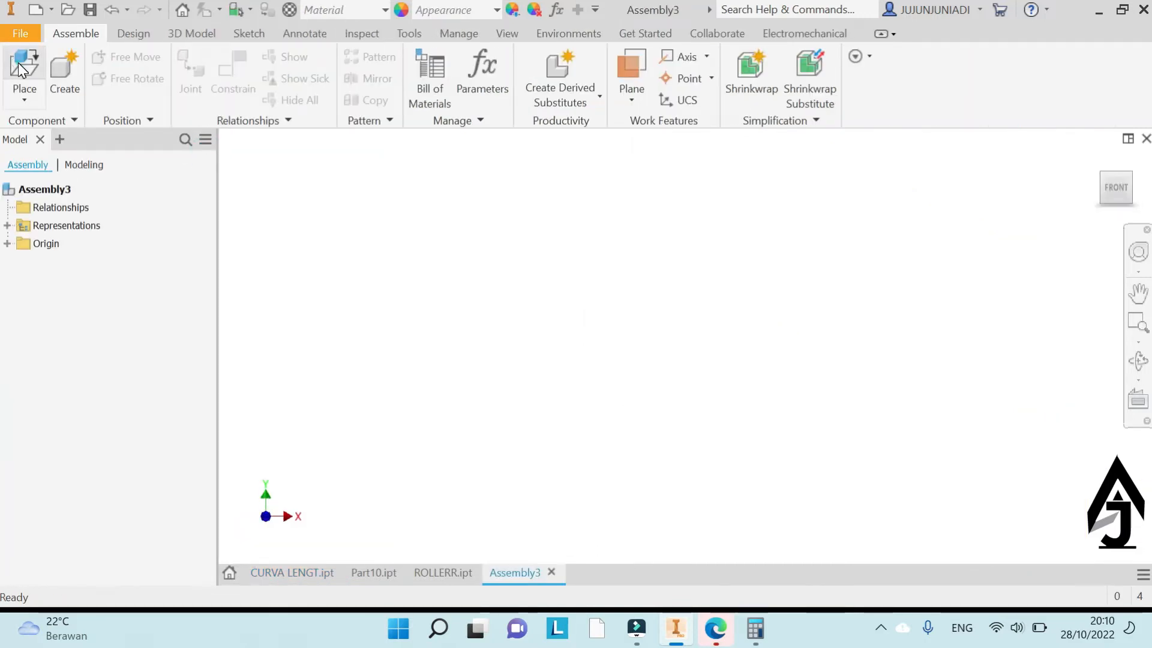
Choose the CURVA LENGT part from Downloads, file bang jun, PERCOBAAN as the component to place
{"action": "left_click", "coordinate": [21, 68]}
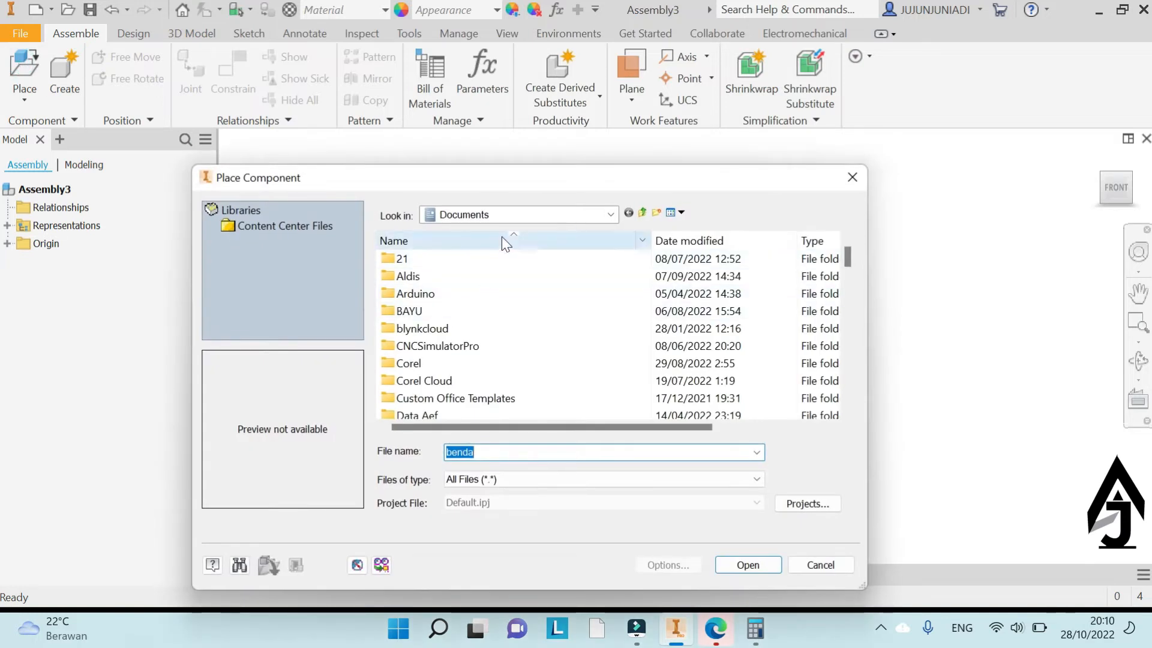
{"action": "left_click", "coordinate": [502, 214]}
{"action": "left_click", "coordinate": [490, 329]}
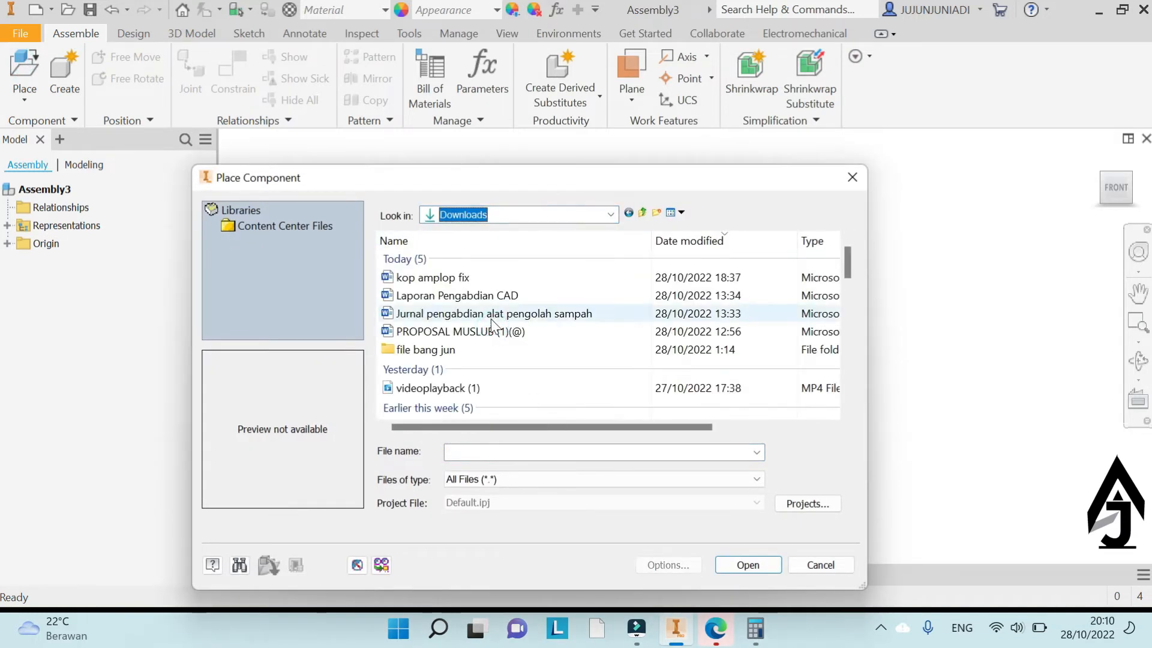
{"action": "double_click", "coordinate": [449, 349]}
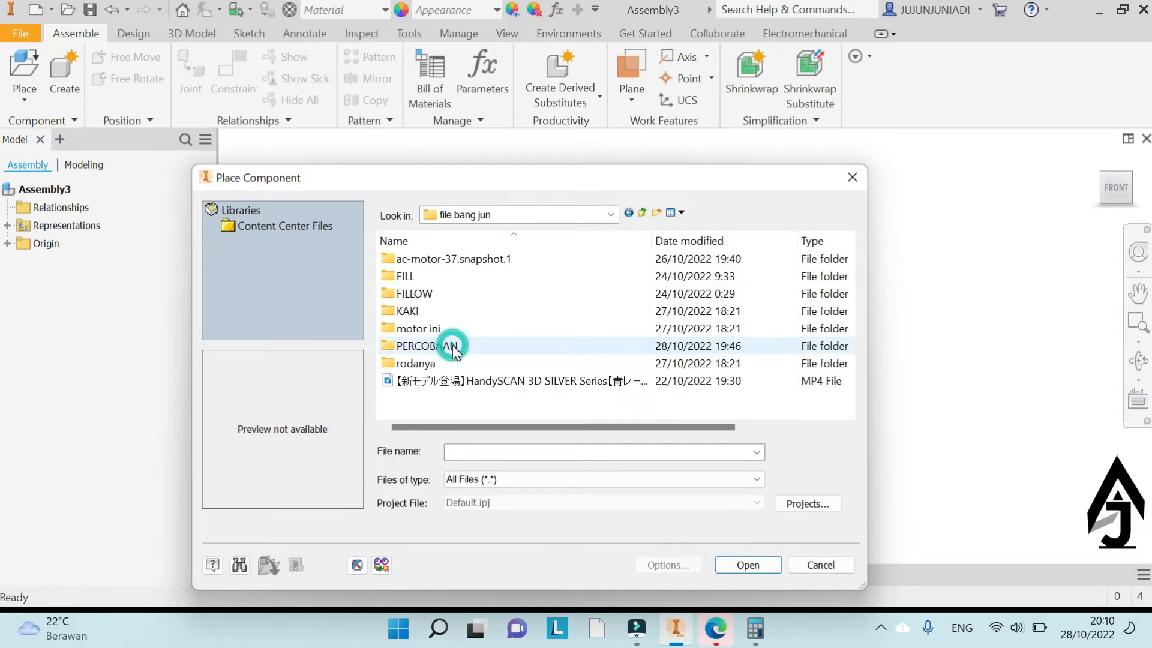
{"action": "double_click", "coordinate": [452, 346]}
{"action": "scroll", "coordinate": [453, 348], "scroll_direction": "down", "scroll_amount": 10}
{"action": "scroll", "coordinate": [453, 351], "scroll_direction": "up", "scroll_amount": 10}
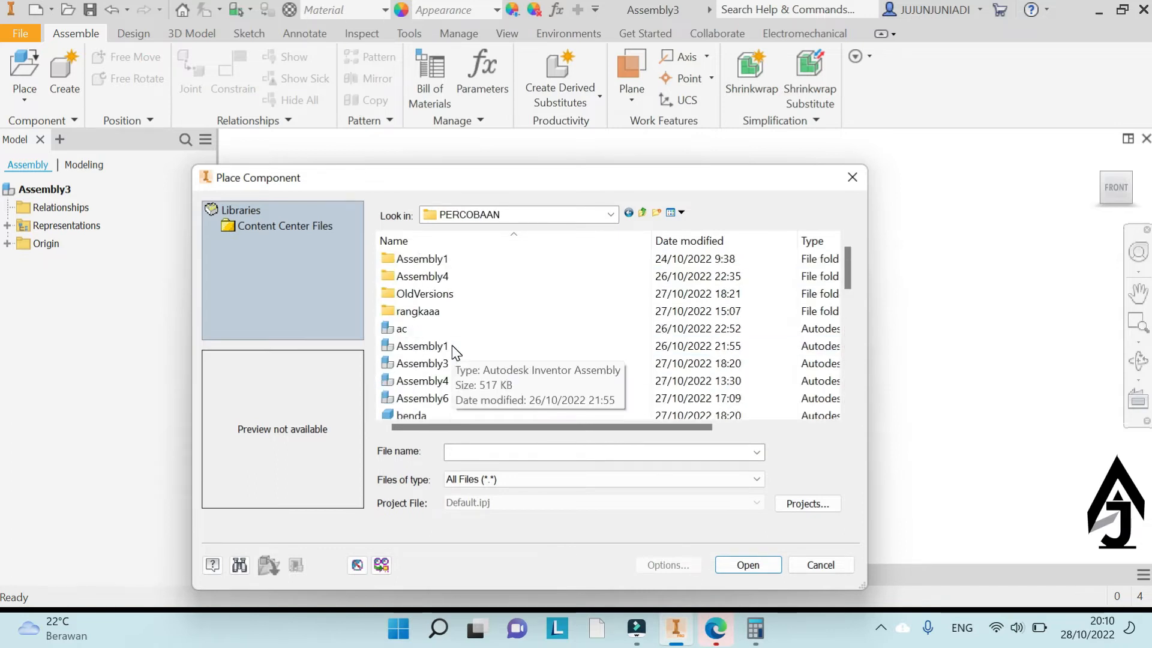
{"action": "scroll", "coordinate": [453, 351], "scroll_direction": "down", "scroll_amount": 1}
{"action": "left_click", "coordinate": [446, 396]}
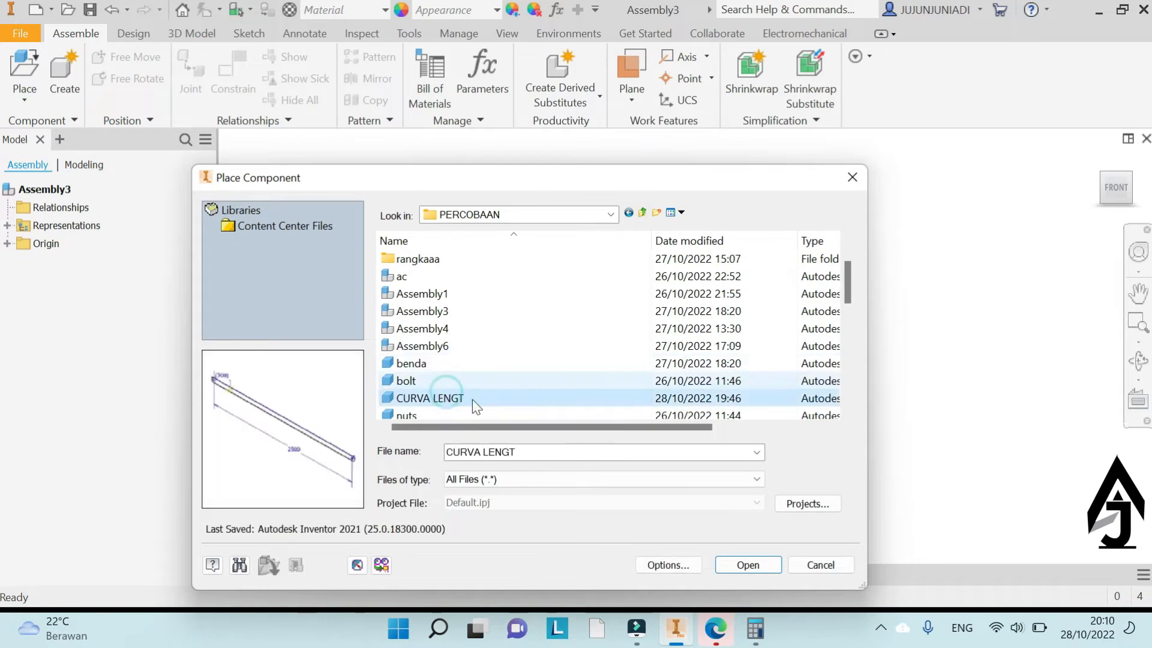
{"action": "left_click", "coordinate": [750, 566]}
Place a single instance of CURVA LENGT in the assembly and finish placing
{"action": "left_click", "coordinate": [578, 437]}
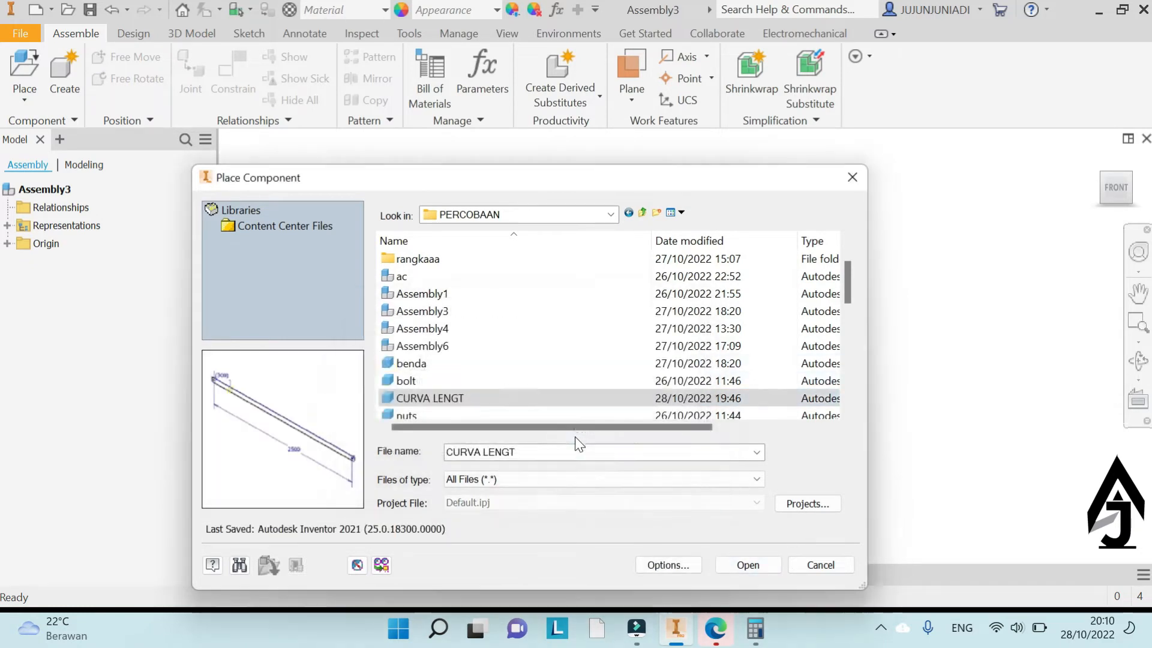
{"action": "left_click", "coordinate": [446, 463]}
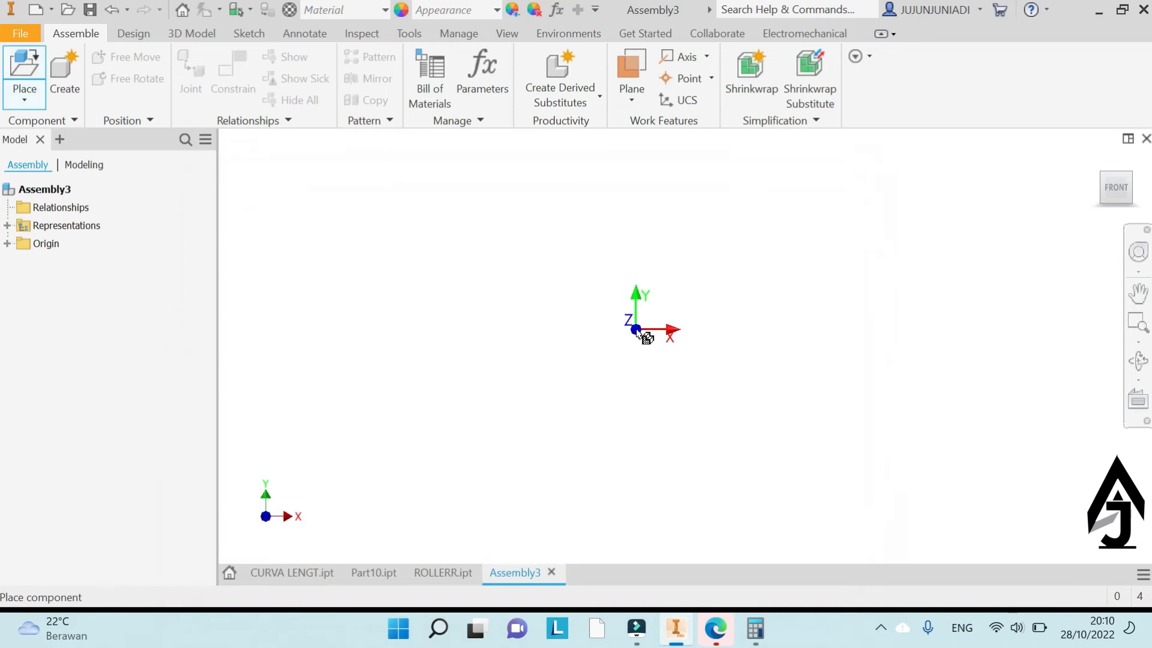
{"action": "left_click", "coordinate": [654, 311]}
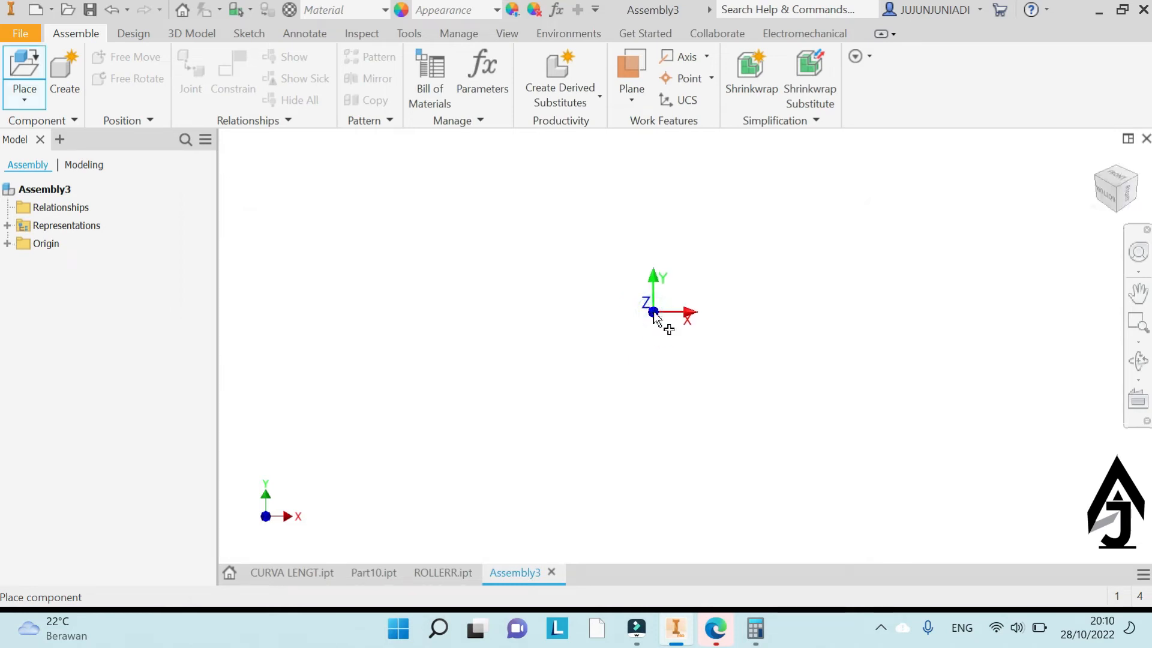
{"action": "right_click", "coordinate": [717, 233]}
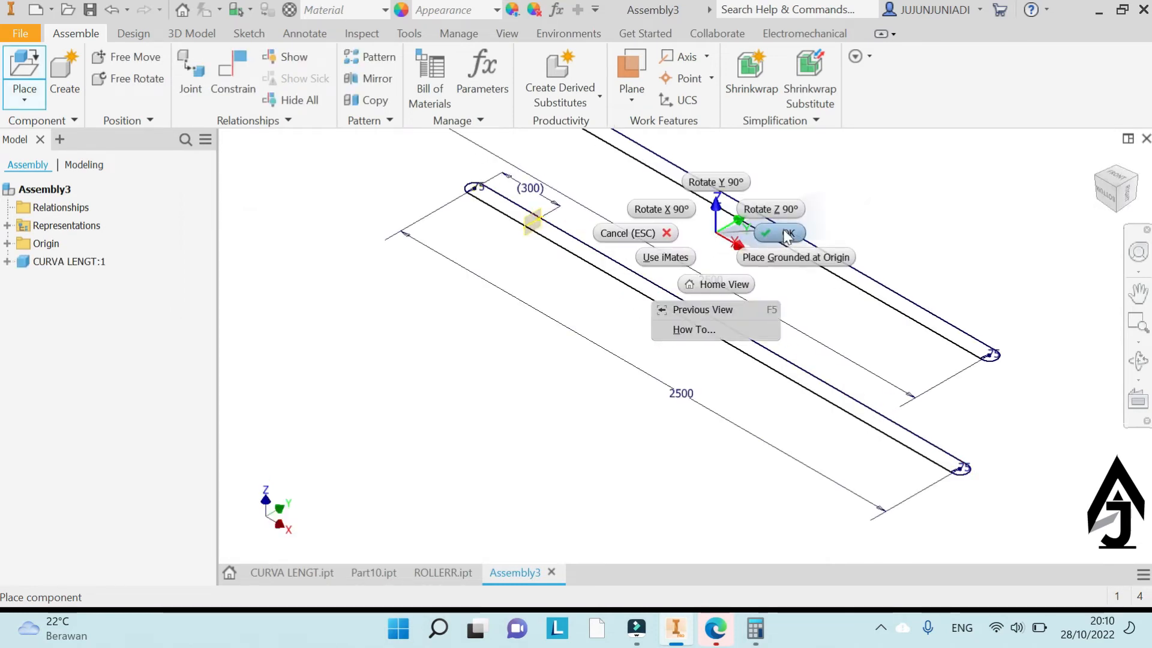
{"action": "left_click", "coordinate": [786, 234]}
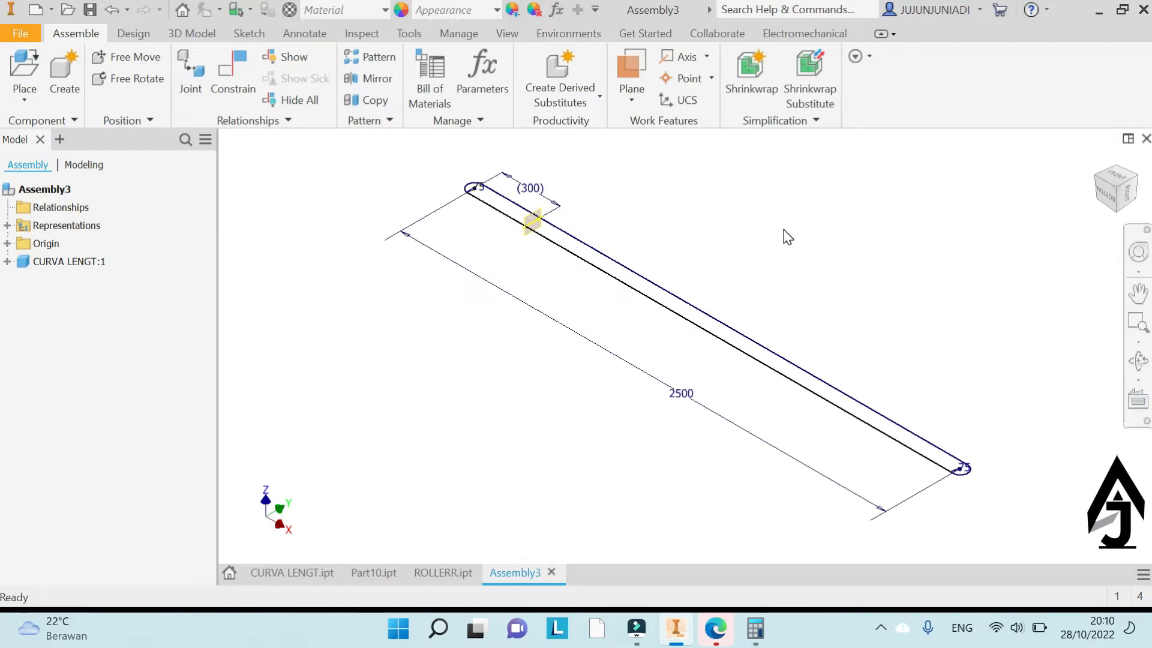
Constrain CURVA LENGT's XY plane flush with the assembly's XY plane at 0 mm offset
{"action": "left_click", "coordinate": [233, 74]}
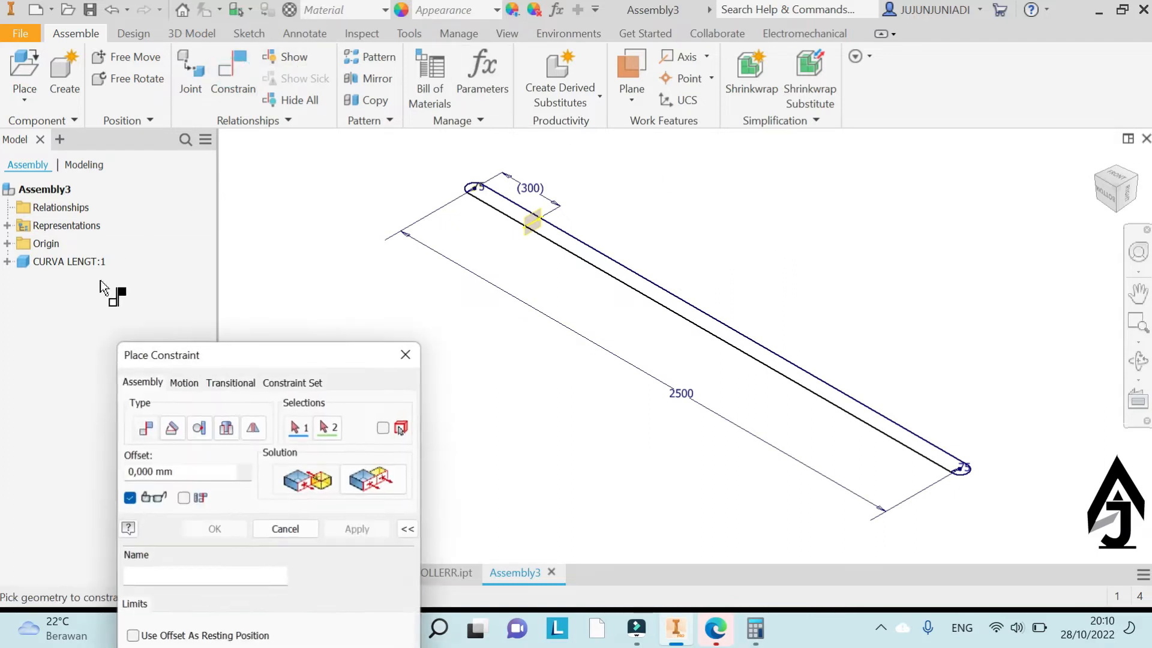
{"action": "left_click", "coordinate": [7, 261]}
{"action": "left_click", "coordinate": [7, 243]}
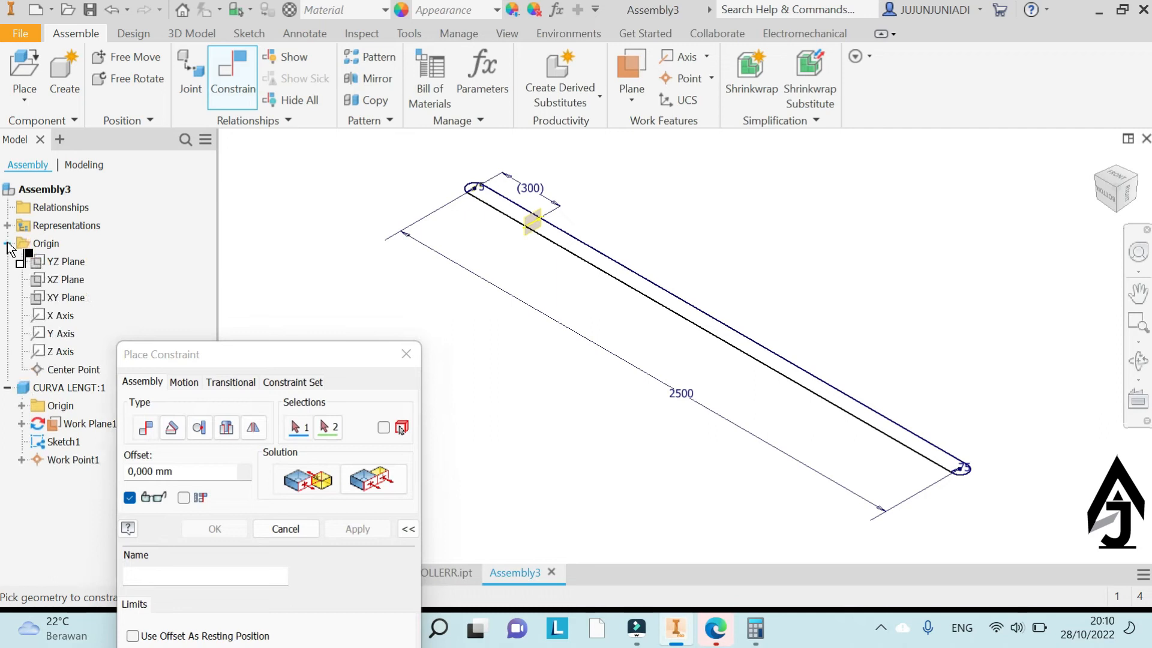
{"action": "left_click", "coordinate": [21, 406]}
{"action": "left_click", "coordinate": [79, 442]}
{"action": "left_click_drag", "start_coordinate": [282, 362], "coordinate": [820, 252]}
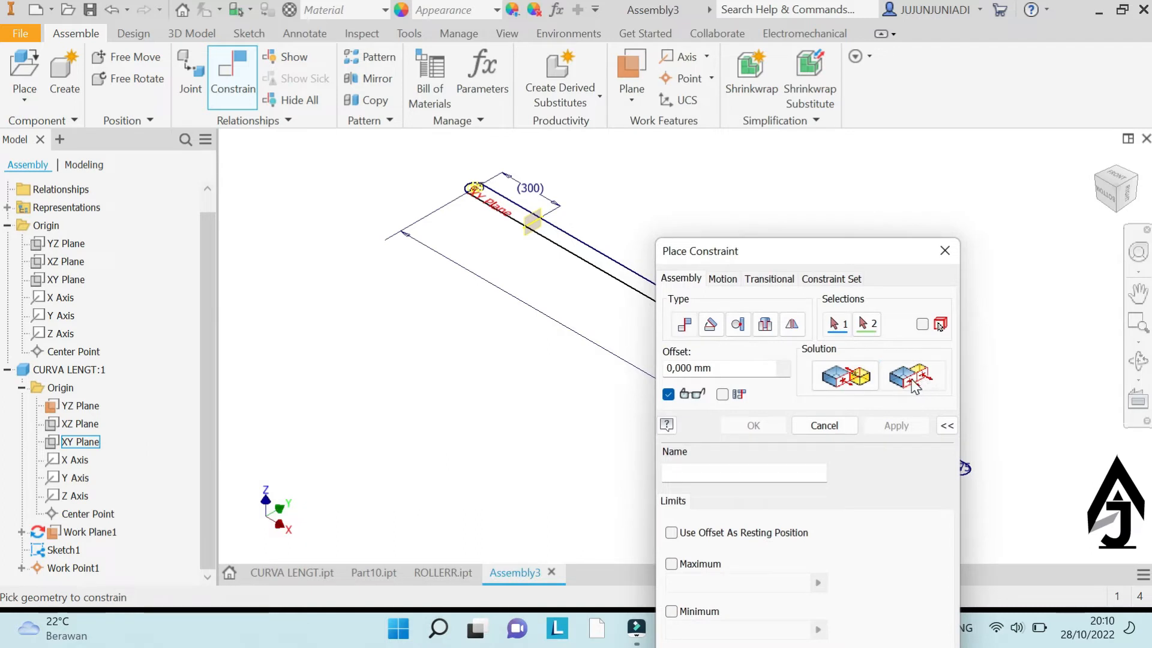
{"action": "left_click", "coordinate": [67, 443]}
{"action": "left_click", "coordinate": [65, 279]}
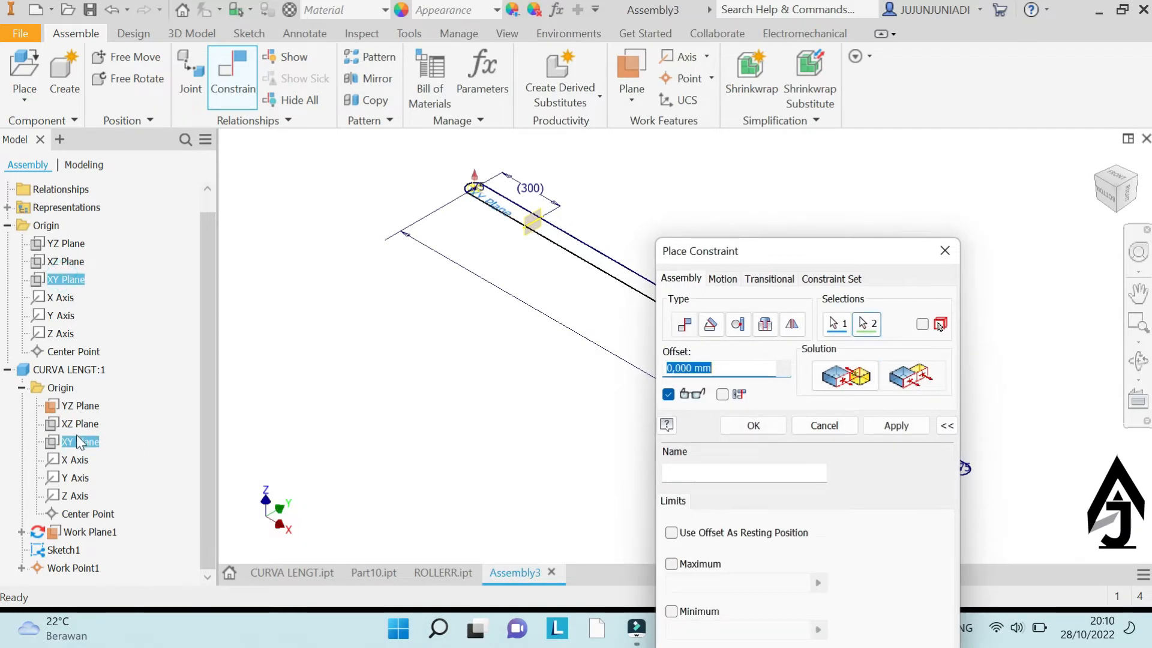
{"action": "left_click", "coordinate": [896, 428]}
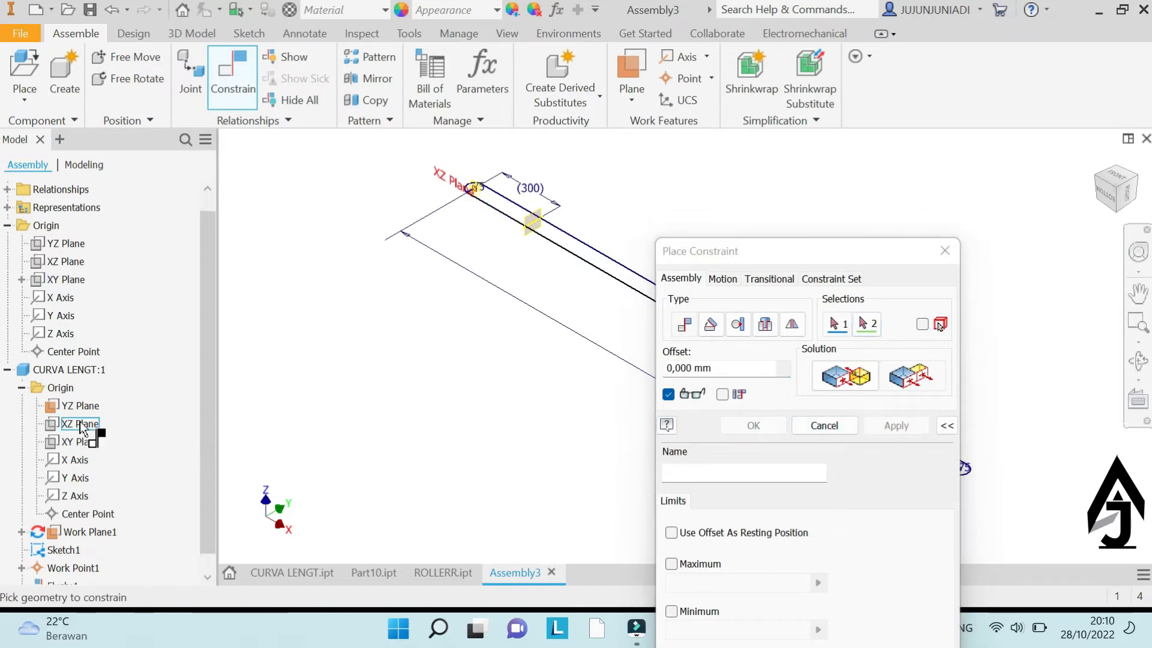
Constrain CURVA LENGT's XZ and YZ planes flush with the matching assembly origin planes at 0 mm offset
{"action": "left_click", "coordinate": [80, 424]}
{"action": "left_click", "coordinate": [66, 263]}
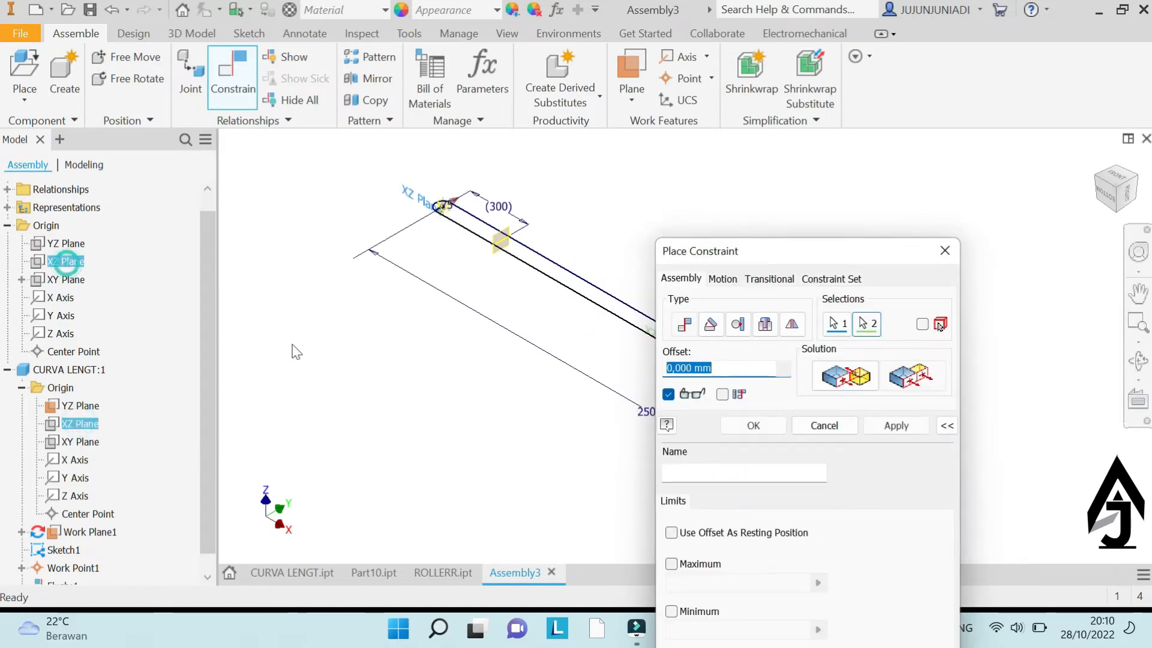
{"action": "left_click", "coordinate": [903, 428]}
{"action": "left_click", "coordinate": [80, 406]}
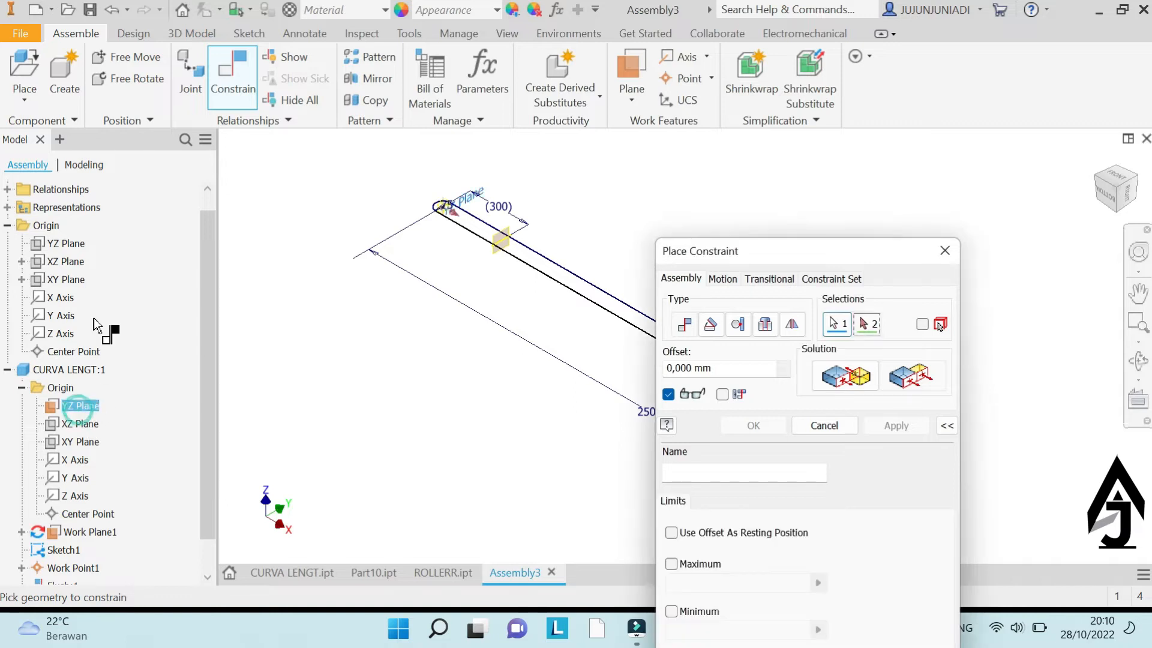
{"action": "left_click", "coordinate": [67, 244]}
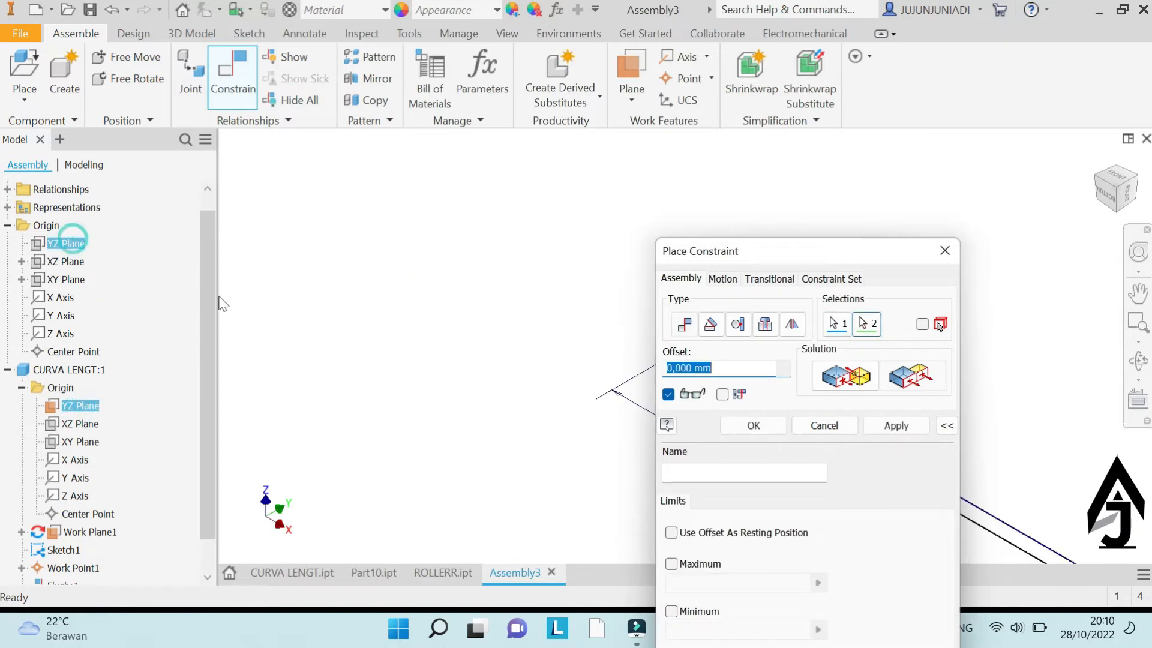
{"action": "left_click", "coordinate": [889, 430]}
{"action": "left_click", "coordinate": [945, 251]}
Make the CURVA LENGT component adaptive in the assembly
{"action": "scroll", "coordinate": [744, 423], "scroll_direction": "down", "scroll_amount": 4}
{"action": "middle_click_drag", "start_coordinate": [744, 424], "coordinate": [682, 360]}
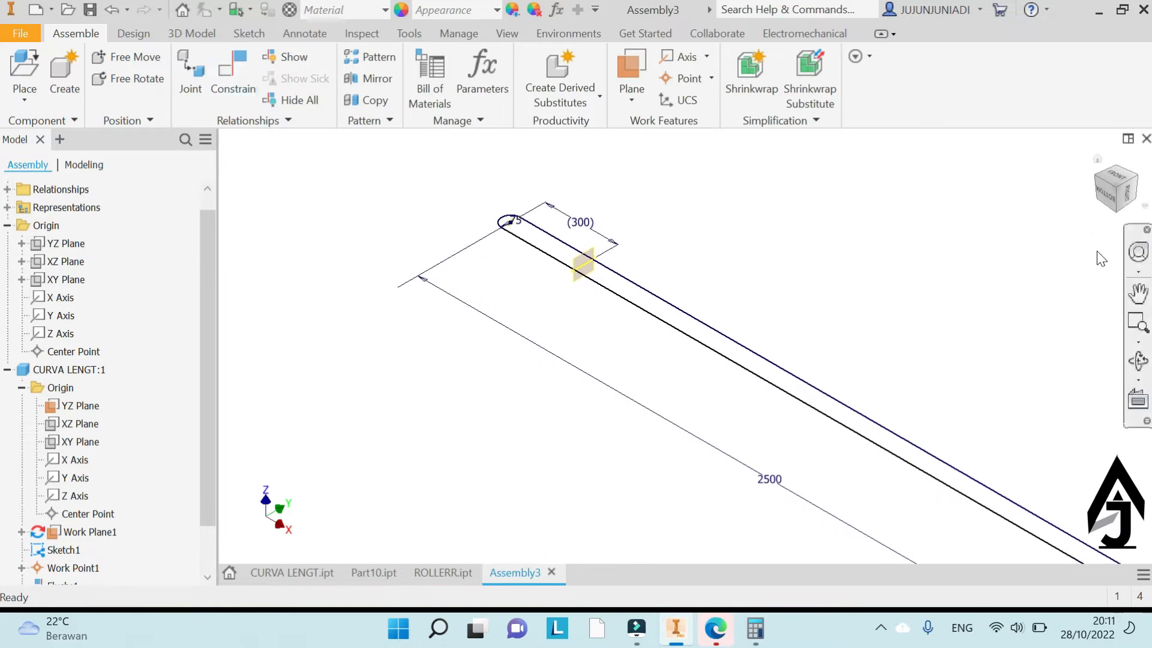
{"action": "left_click", "coordinate": [1111, 184]}
{"action": "scroll", "coordinate": [542, 225], "scroll_direction": "up", "scroll_amount": 5}
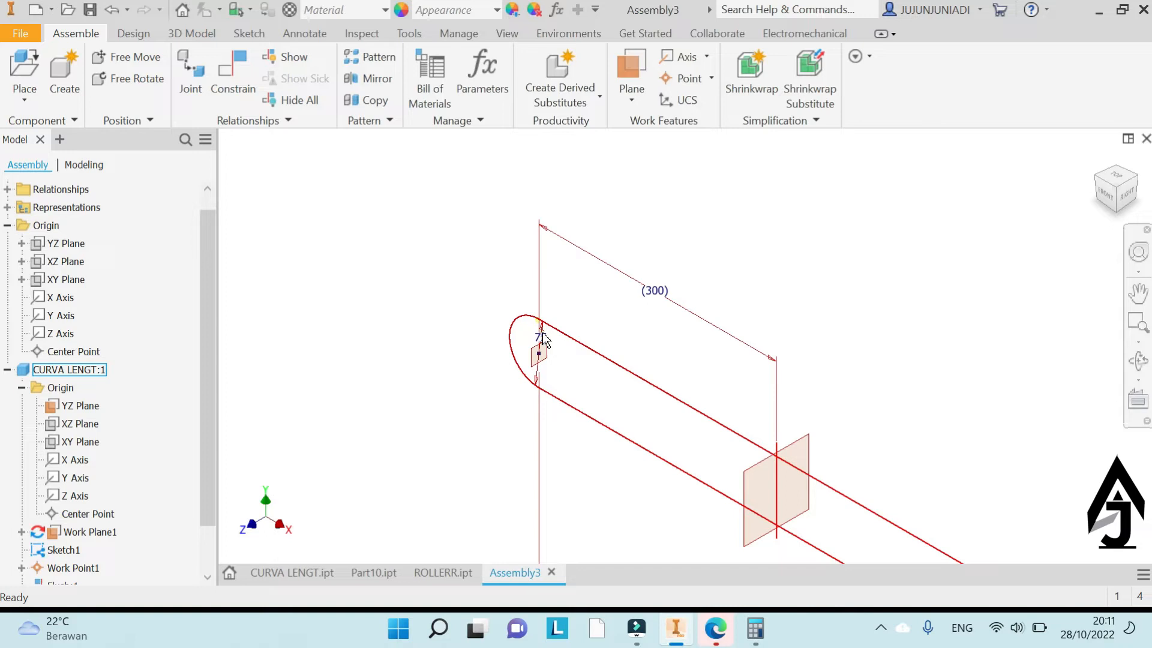
{"action": "left_click", "coordinate": [7, 370]}
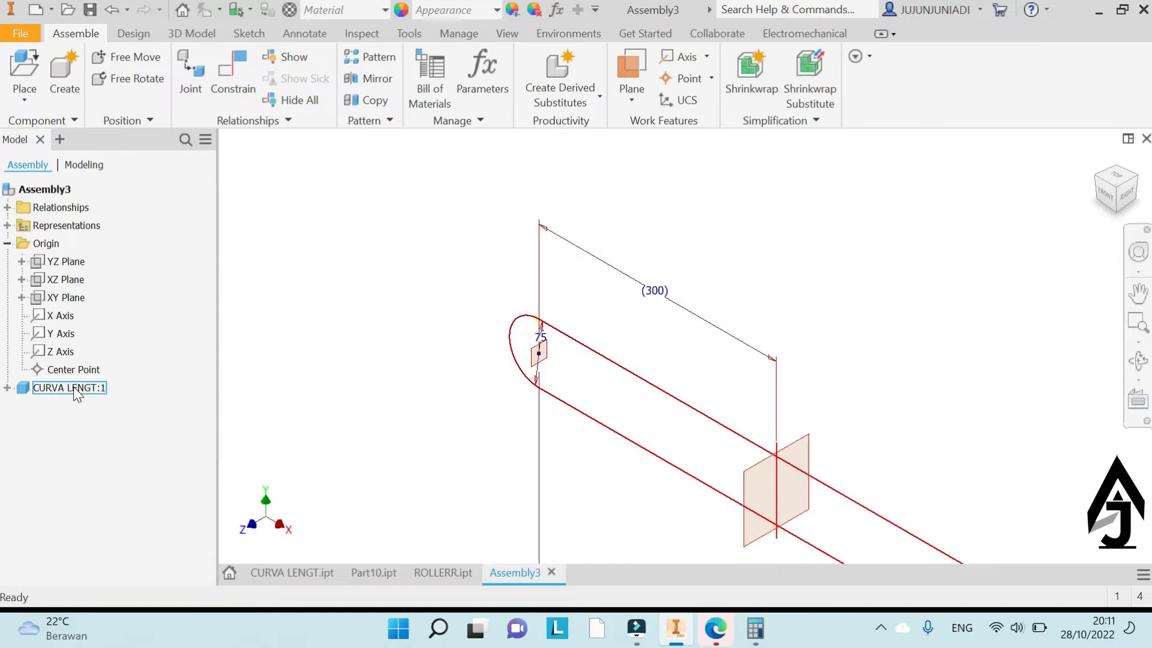
{"action": "right_click", "coordinate": [72, 388]}
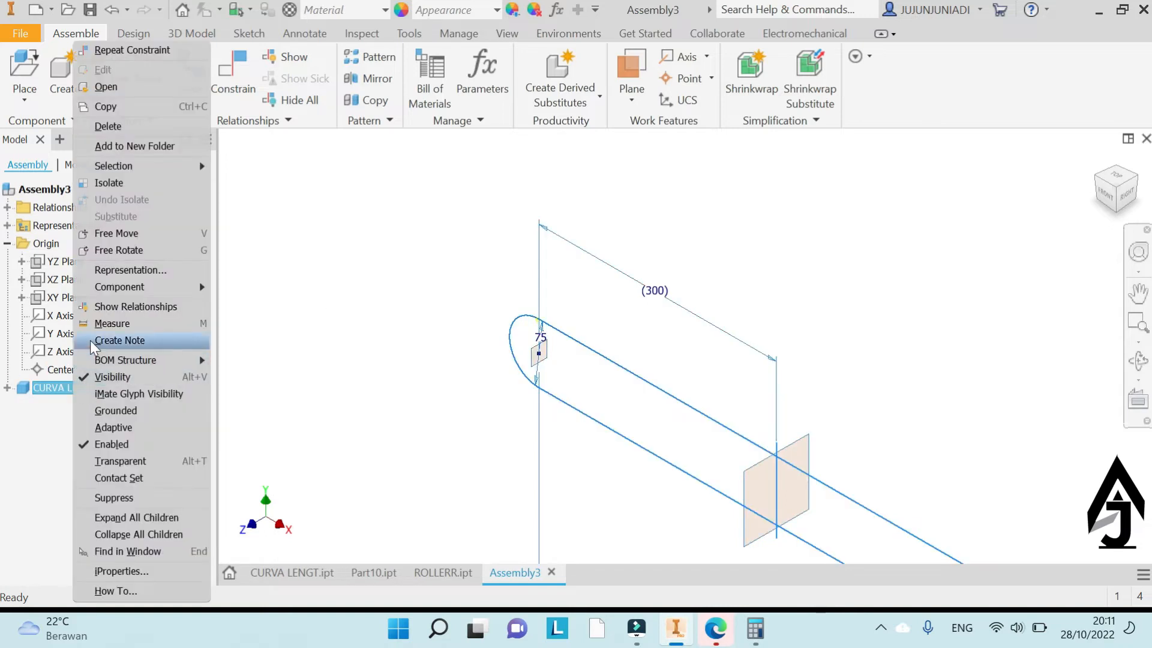
{"action": "left_click", "coordinate": [128, 427]}
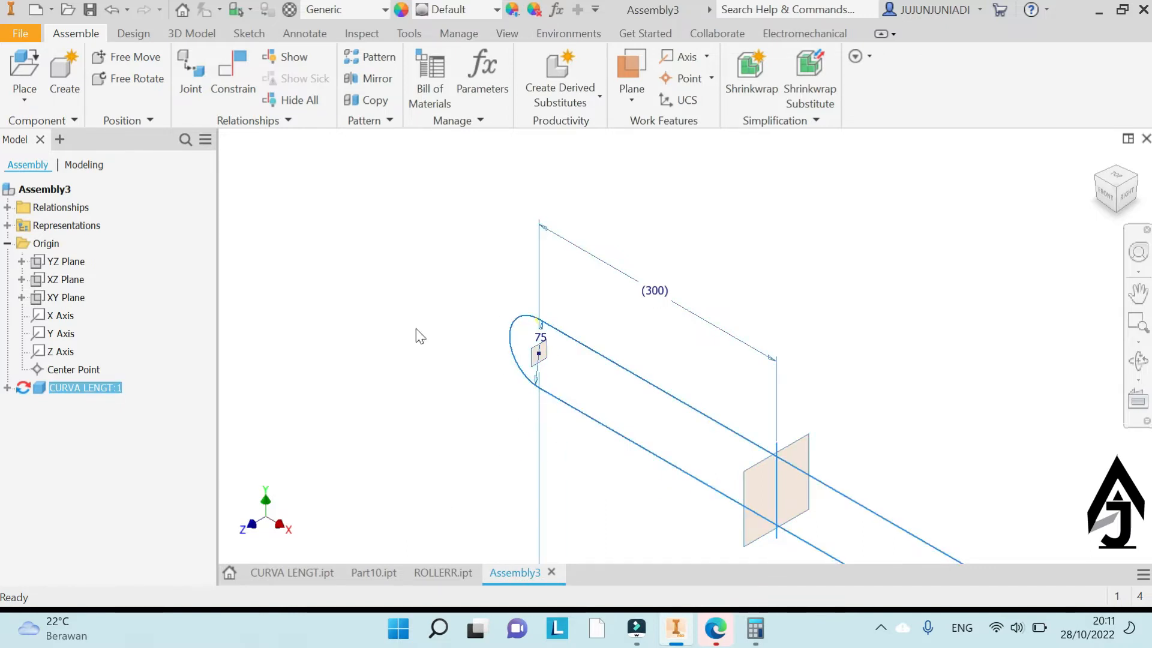
Choose the ROLLERR part from the PERCOBAAN folder as the component to place, accepting its current location
{"action": "left_click", "coordinate": [451, 571]}
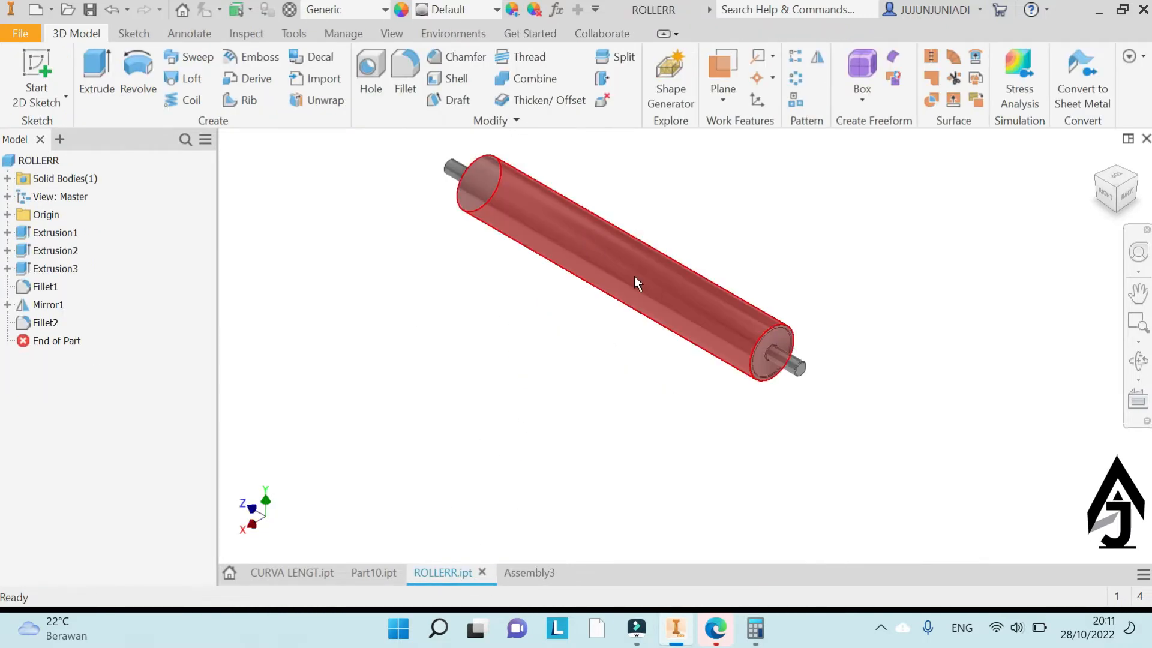
{"action": "left_click", "coordinate": [520, 571]}
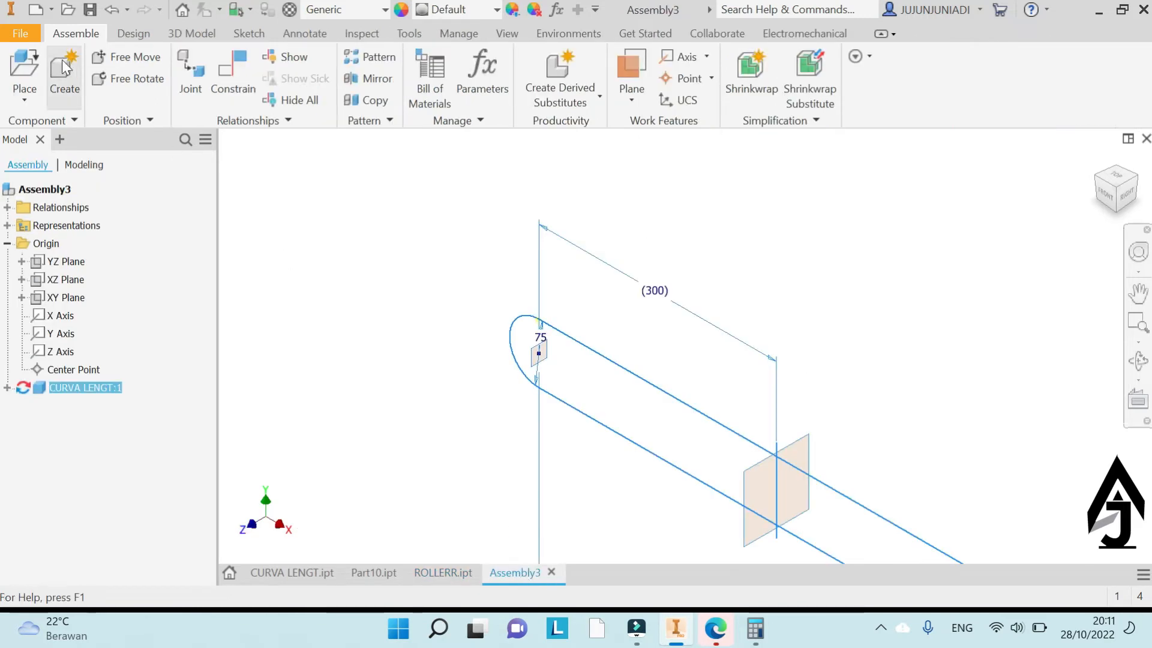
{"action": "left_click", "coordinate": [20, 60]}
{"action": "scroll", "coordinate": [493, 366], "scroll_direction": "down", "scroll_amount": 4}
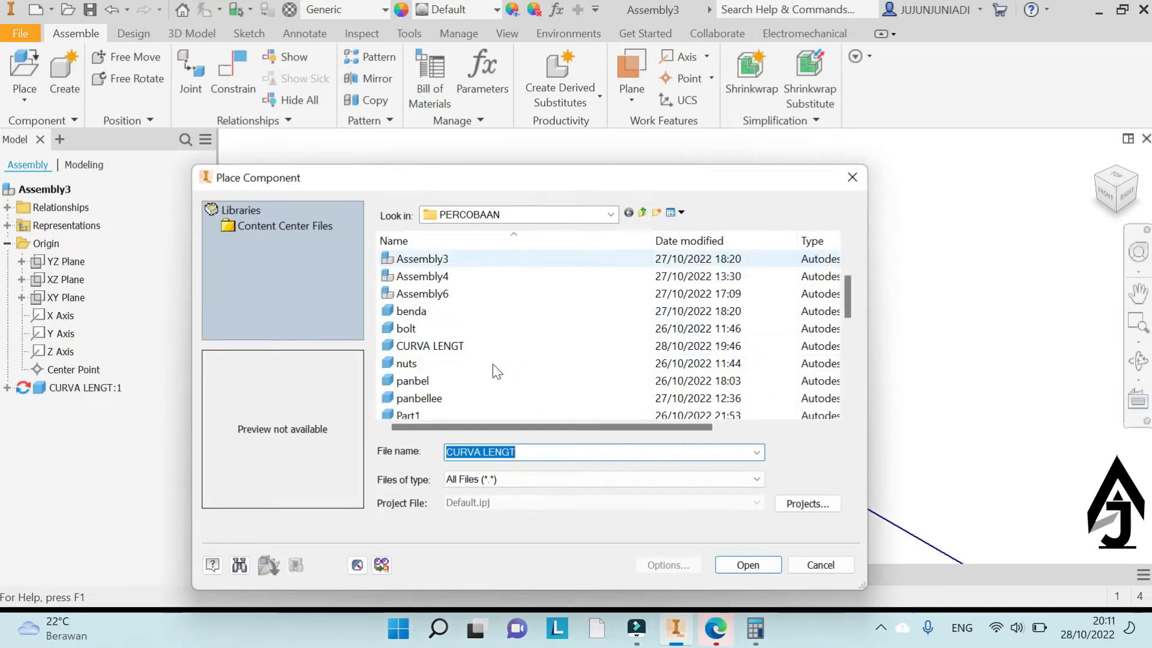
{"action": "scroll", "coordinate": [480, 372], "scroll_direction": "down", "scroll_amount": 6}
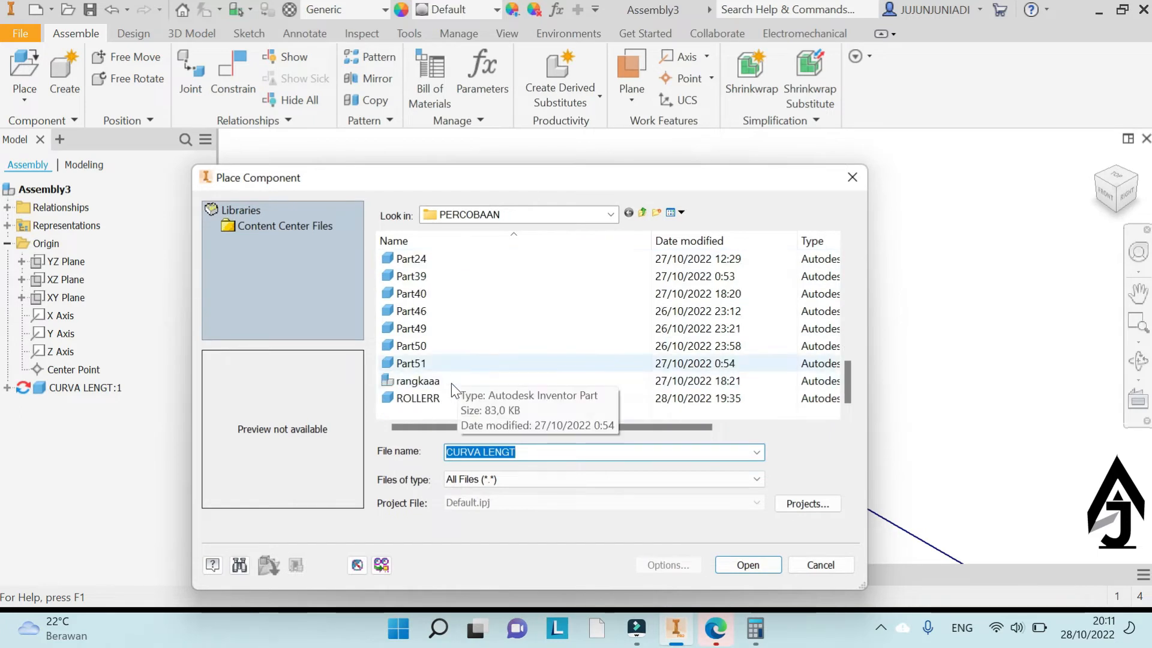
{"action": "left_click", "coordinate": [445, 399]}
{"action": "left_click", "coordinate": [762, 565]}
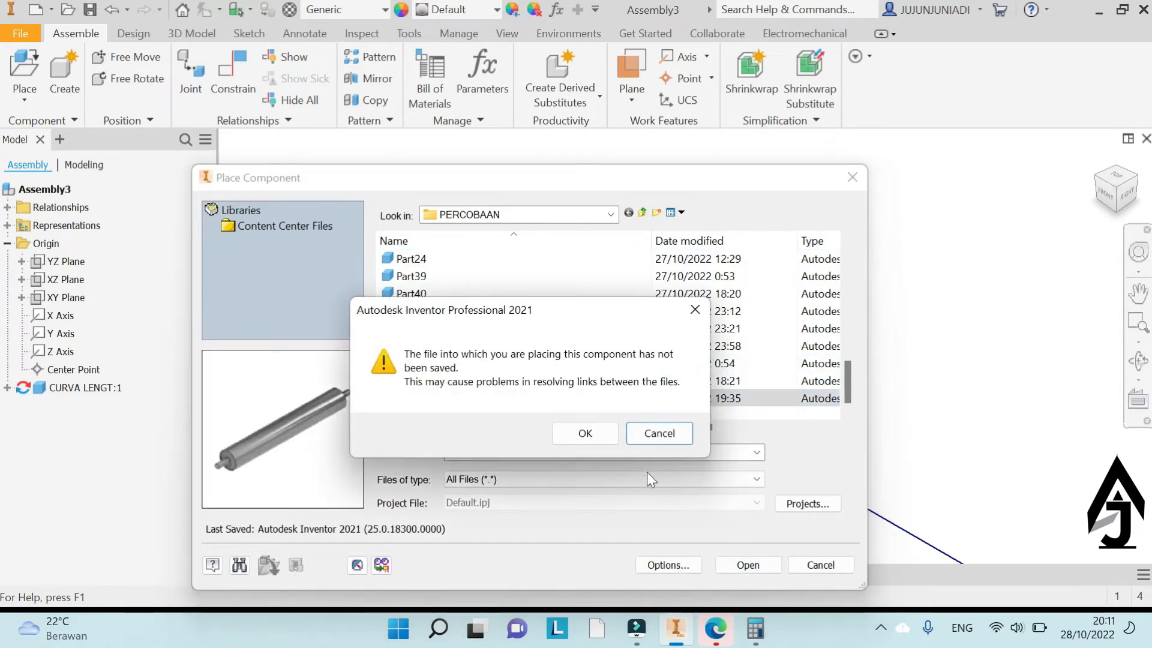
{"action": "left_click", "coordinate": [583, 430]}
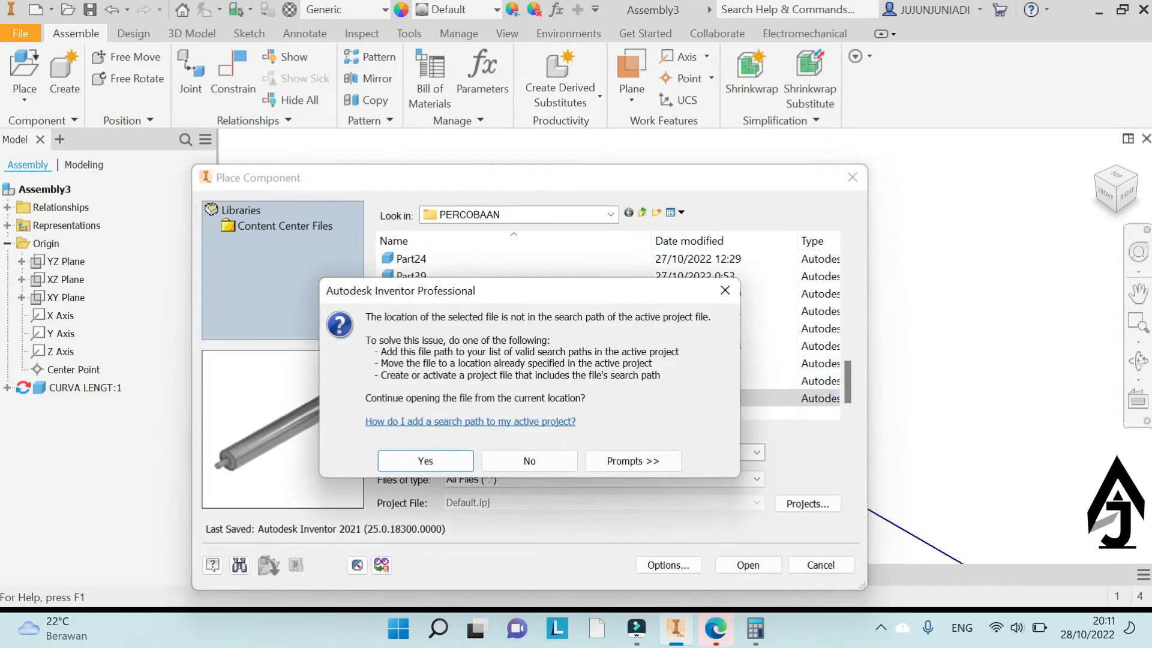
{"action": "left_click", "coordinate": [424, 461]}
Place one instance of ROLLERR near the loop's end and finish placing
{"action": "left_click", "coordinate": [465, 315]}
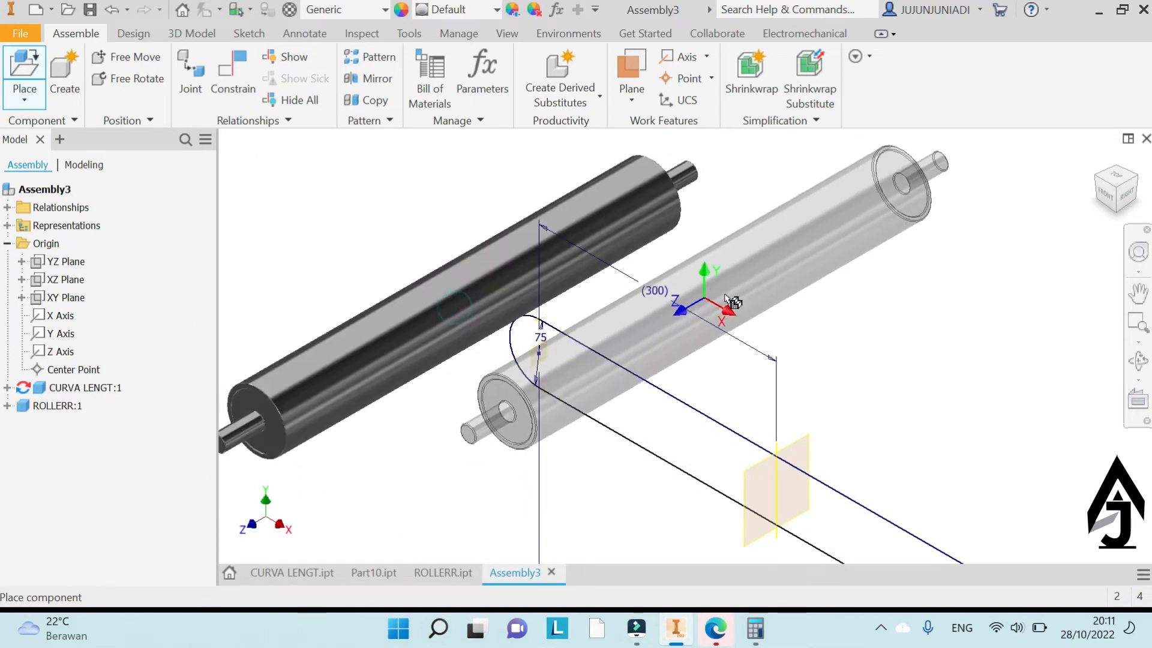
{"action": "right_click", "coordinate": [779, 284]}
{"action": "left_click", "coordinate": [840, 284]}
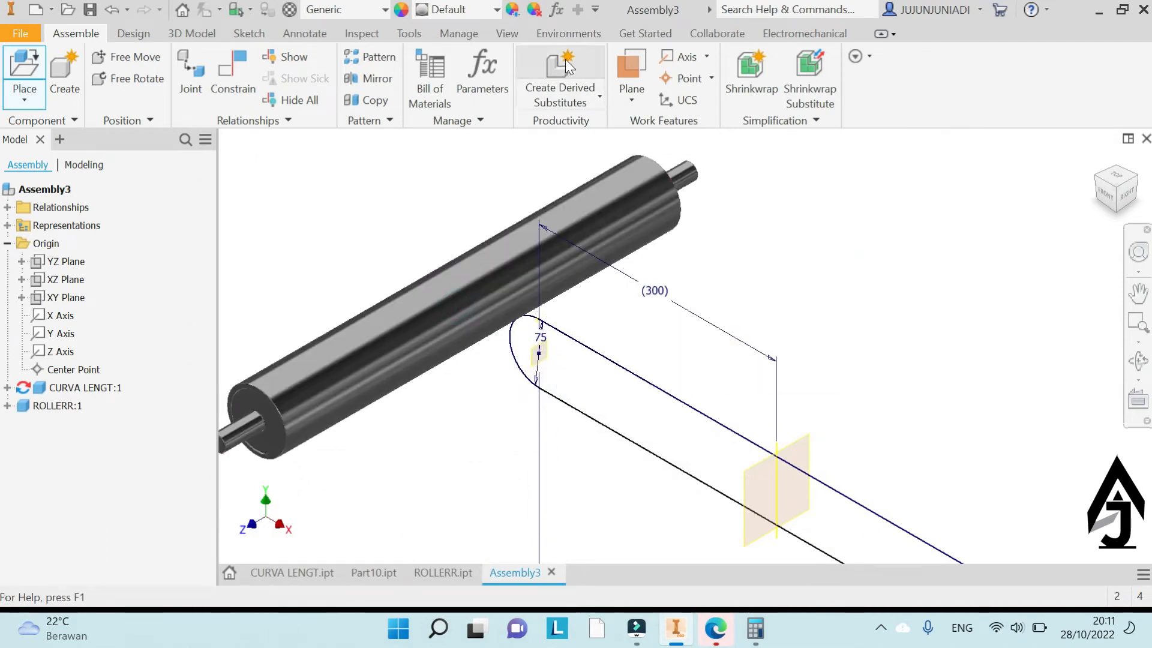
Set the visual style to Shaded with Edges and move the roller away from the loop
{"action": "left_click", "coordinate": [507, 33]}
{"action": "left_click", "coordinate": [345, 96]}
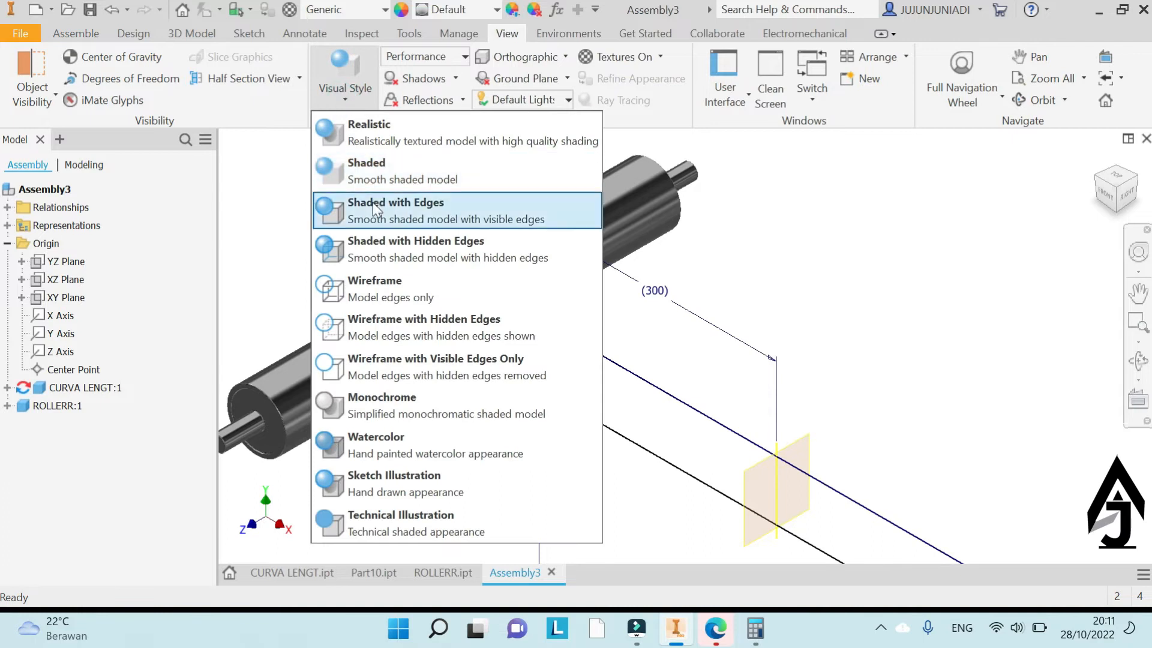
{"action": "left_click", "coordinate": [408, 207]}
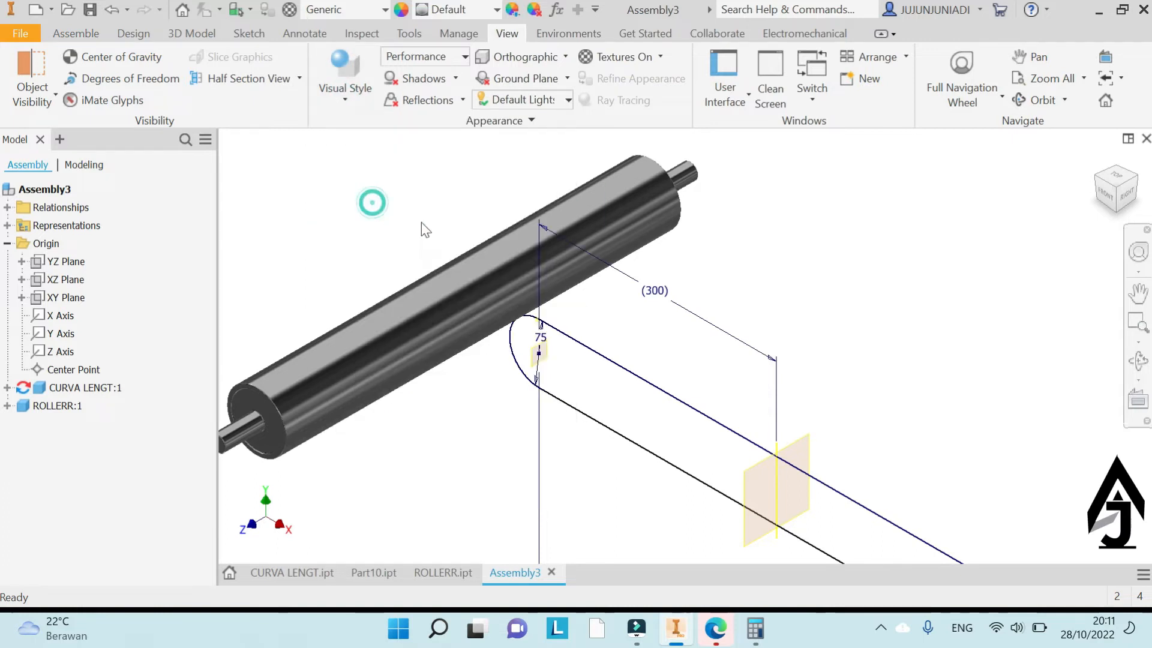
{"action": "left_click", "coordinate": [1098, 186]}
{"action": "left_click_drag", "start_coordinate": [576, 336], "coordinate": [653, 422]}
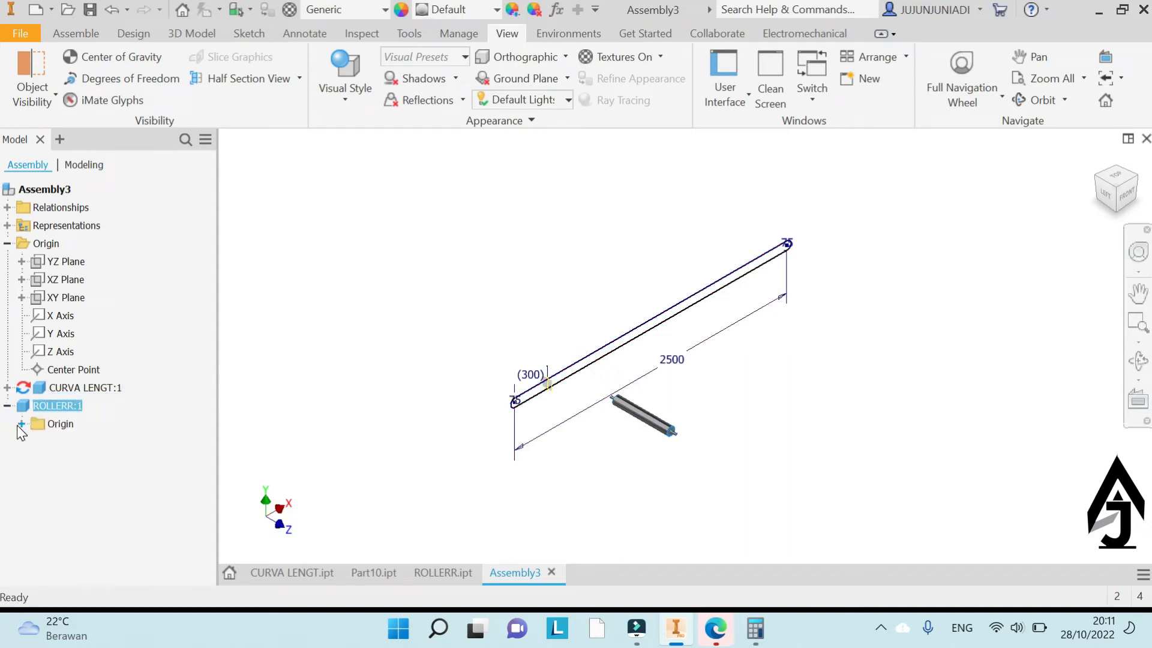
Mate ROLLERR's origin center point to CURVA LENGT's origin center point with 0 mm offset
{"action": "left_click", "coordinate": [21, 424]}
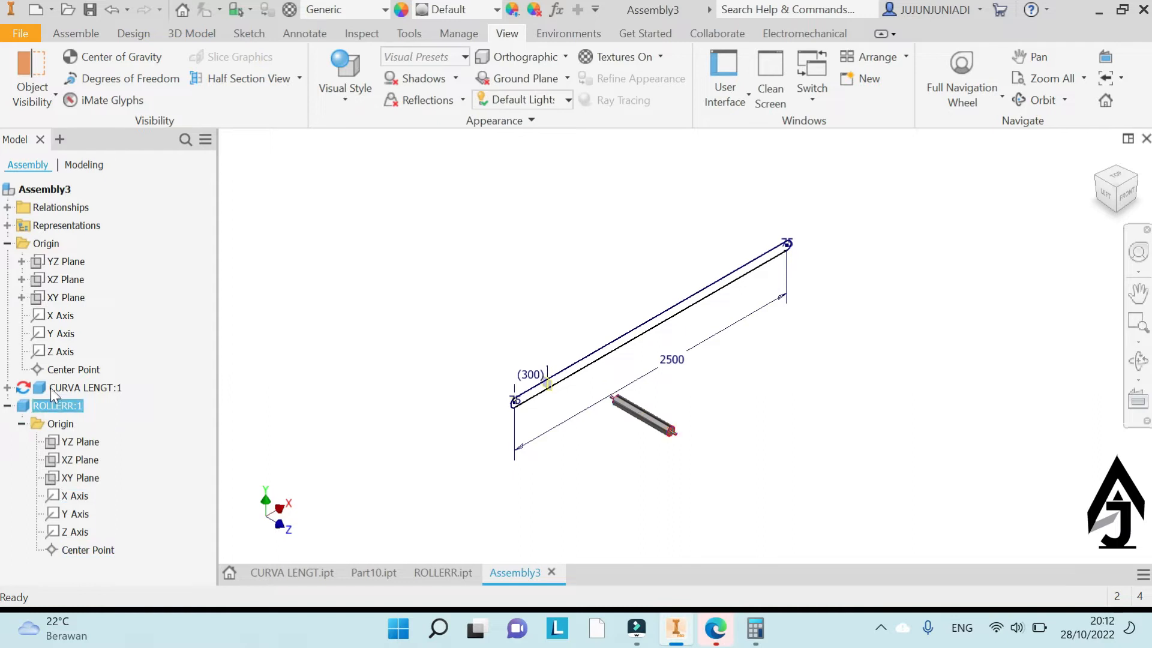
{"action": "right_click", "coordinate": [399, 209]}
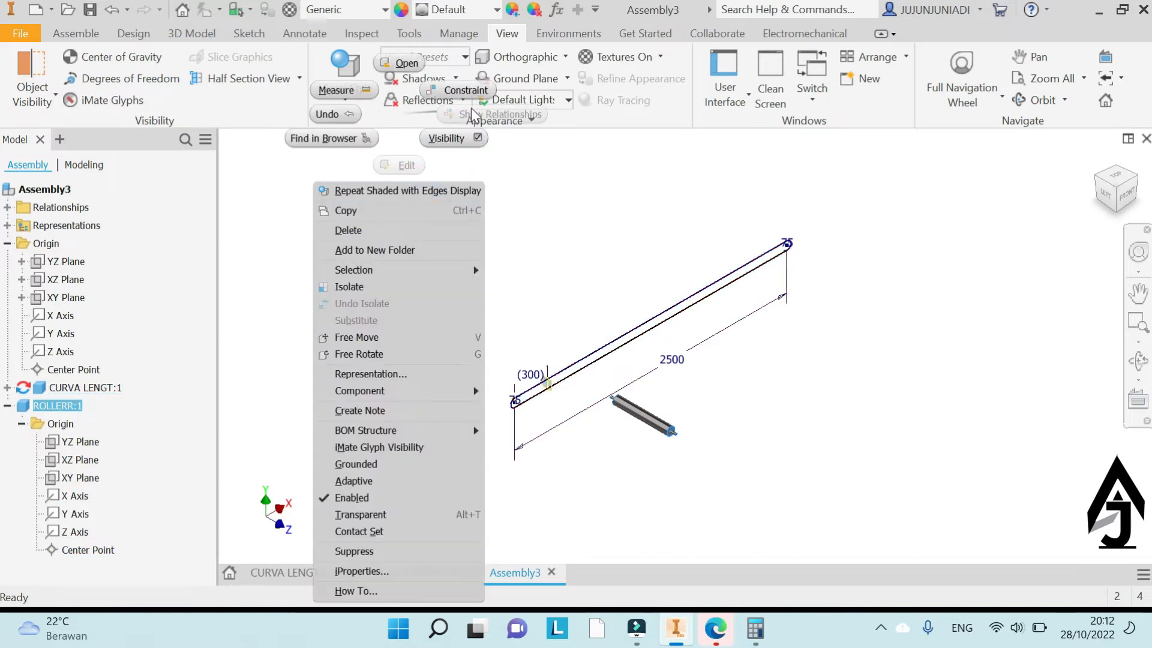
{"action": "left_click", "coordinate": [458, 93]}
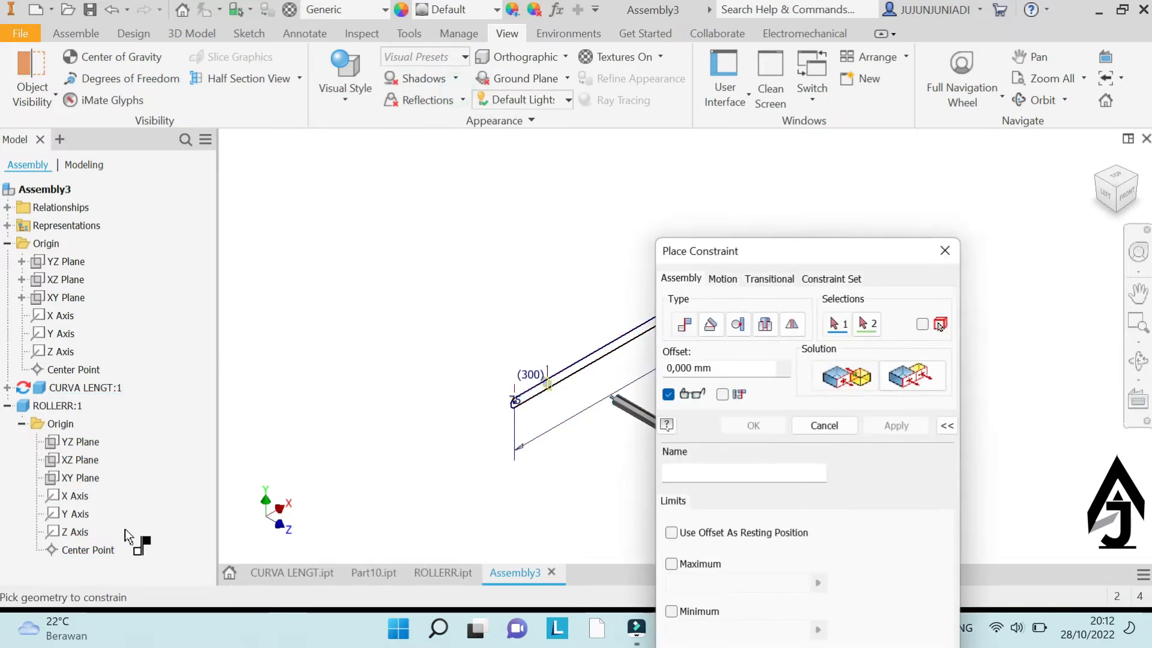
{"action": "left_click", "coordinate": [93, 554]}
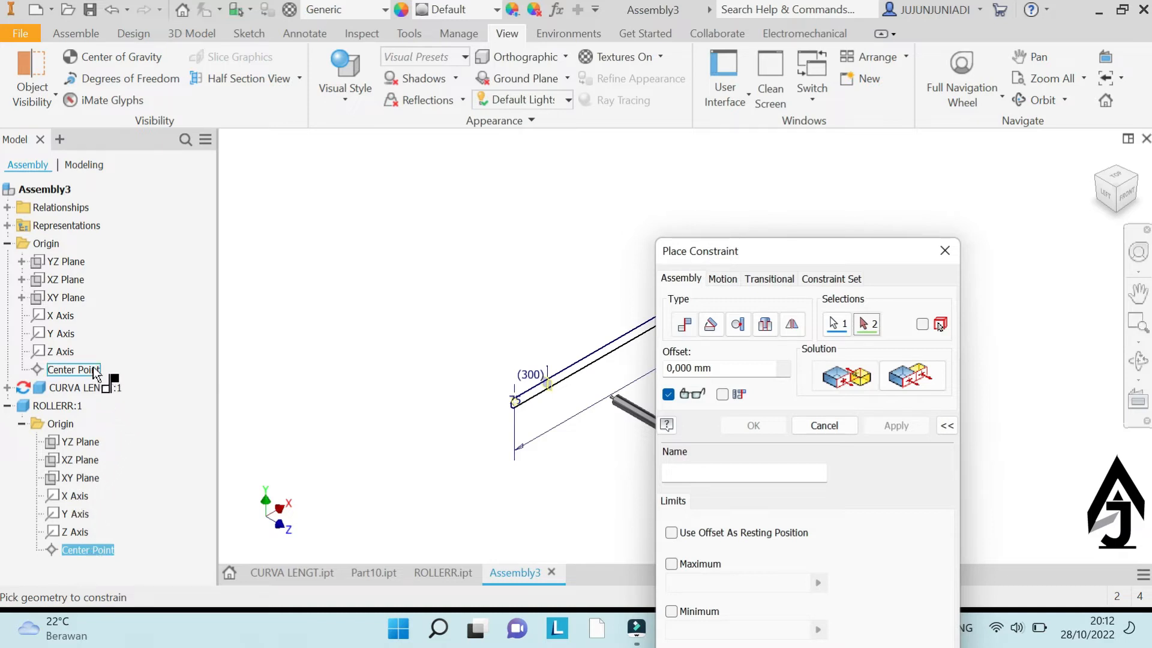
{"action": "left_click", "coordinate": [7, 387]}
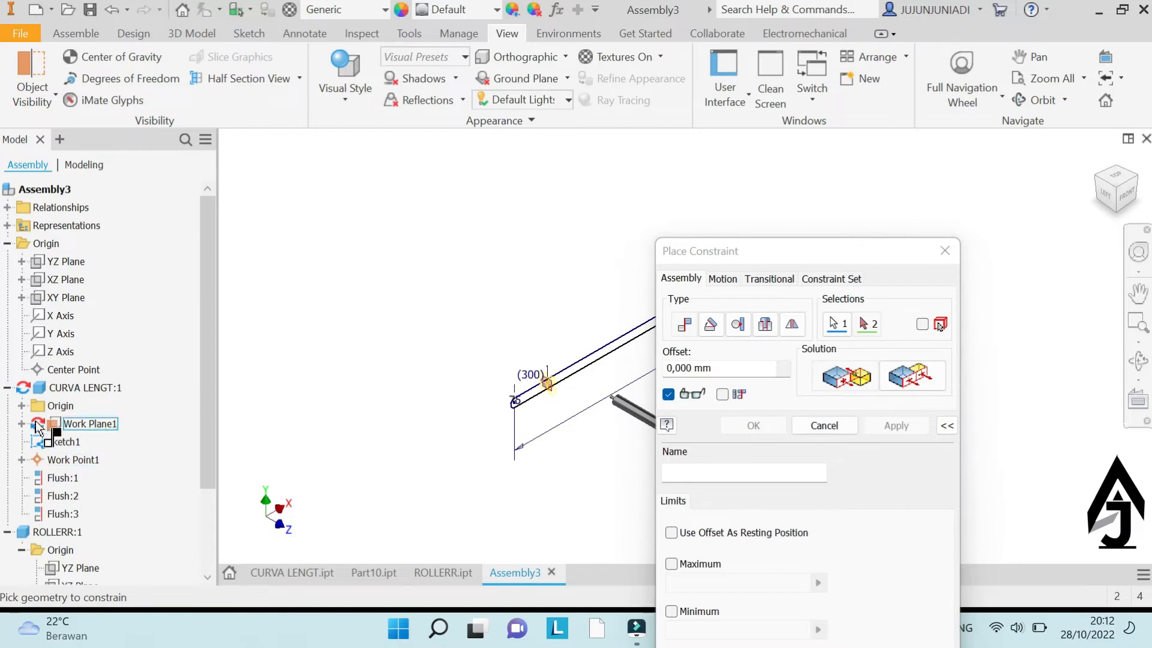
{"action": "left_click", "coordinate": [21, 406]}
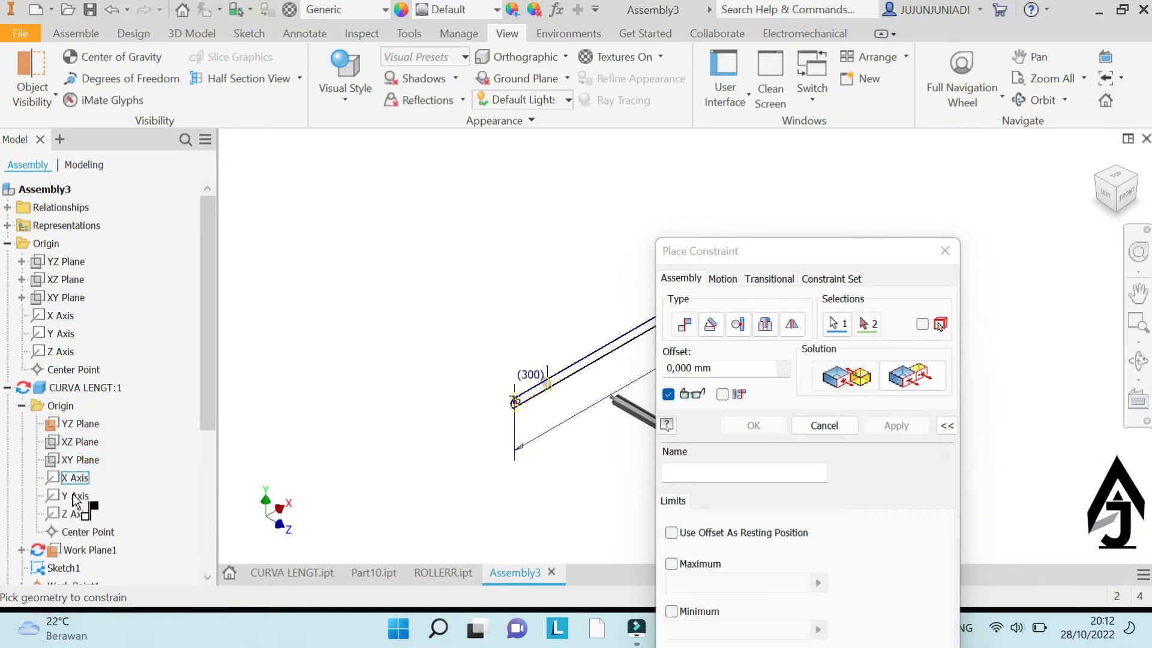
{"action": "left_click", "coordinate": [78, 534]}
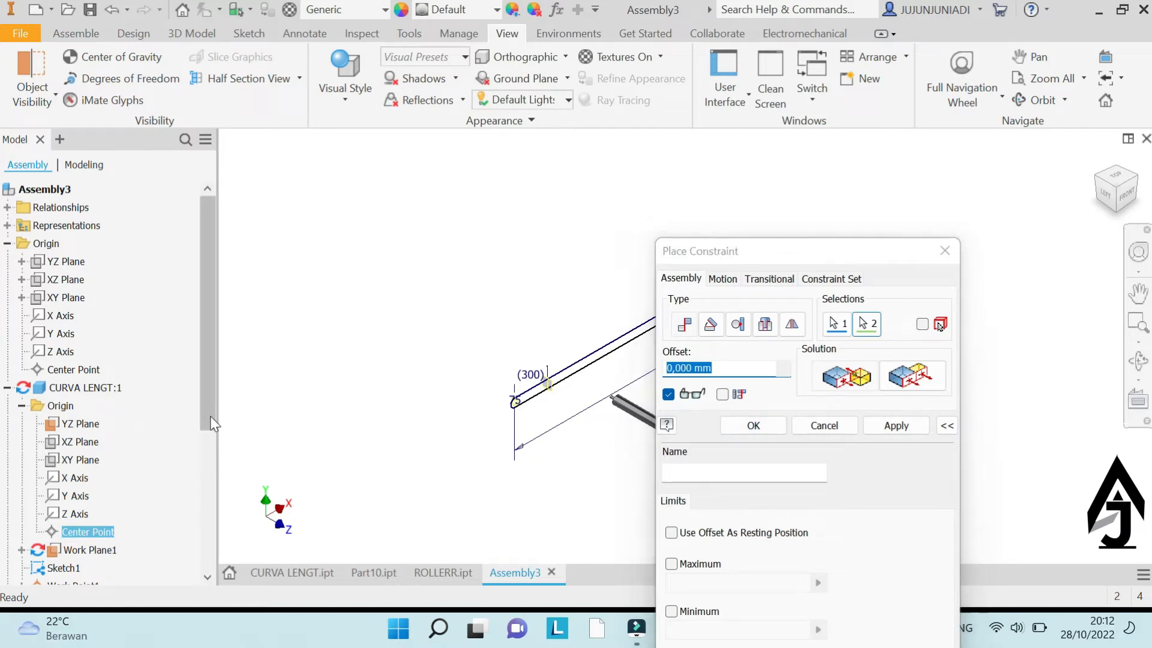
{"action": "scroll", "coordinate": [204, 429], "scroll_direction": "down", "scroll_amount": 3}
{"action": "left_click", "coordinate": [898, 430]}
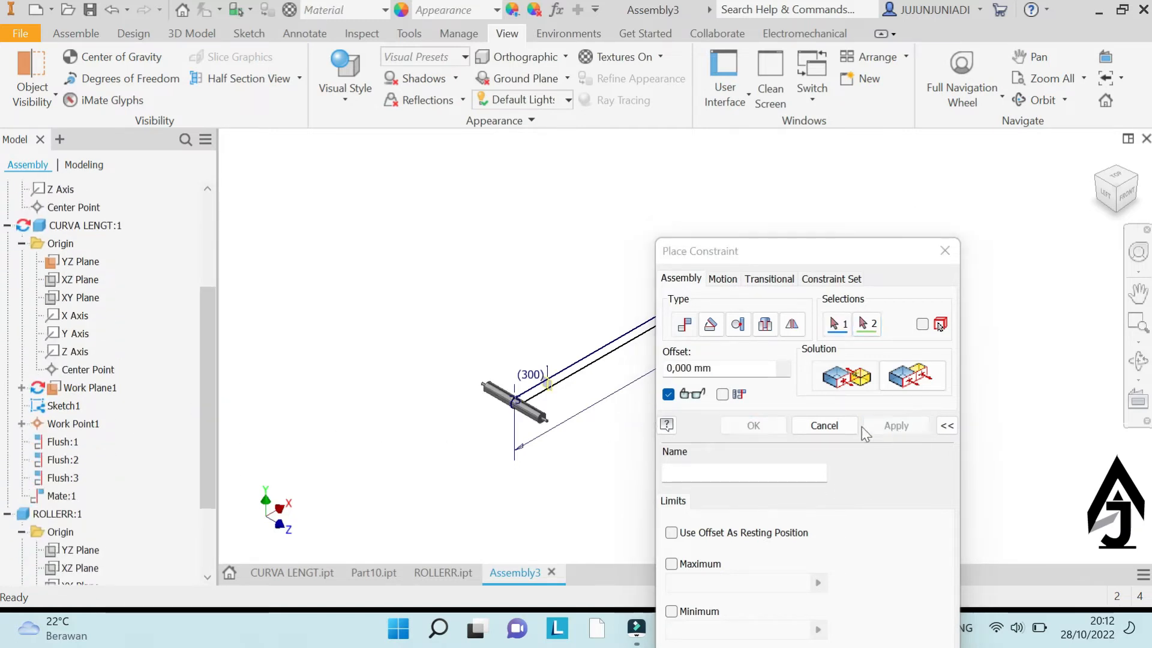
{"action": "left_click", "coordinate": [945, 251]}
Mate ROLLERR's origin XY Plane to CURVA LENGT's origin XY Plane with 0 mm offset and finish constraining
{"action": "scroll", "coordinate": [534, 414], "scroll_direction": "up", "scroll_amount": 10}
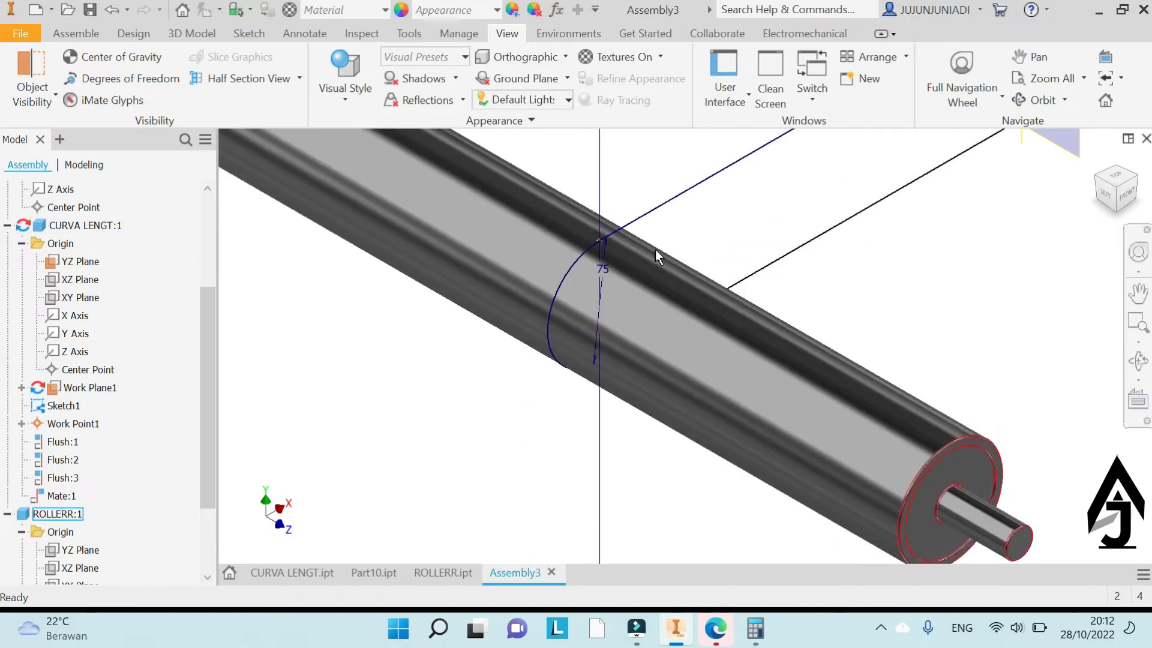
{"action": "scroll", "coordinate": [648, 264], "scroll_direction": "down", "scroll_amount": 5}
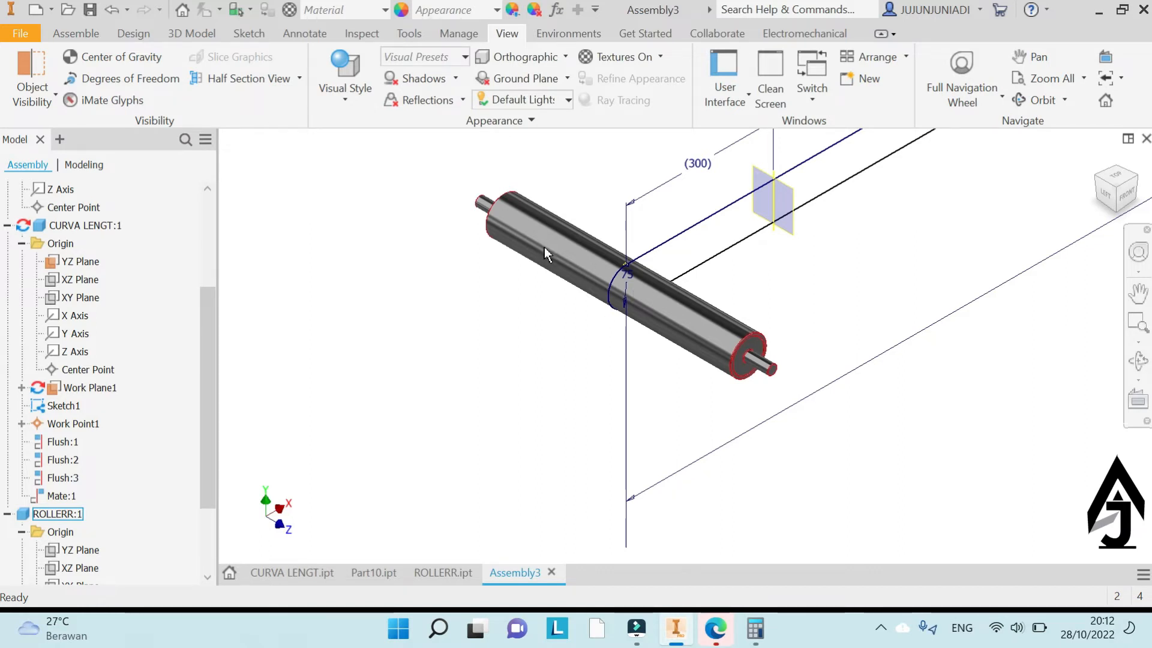
{"action": "right_click", "coordinate": [364, 180]}
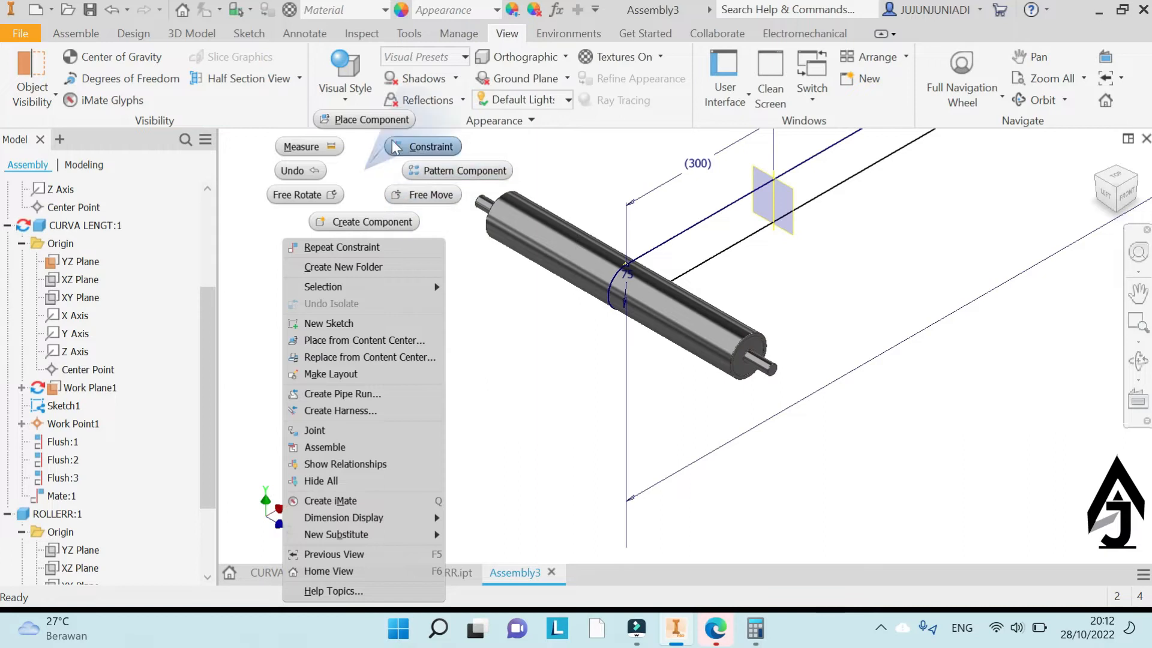
{"action": "left_click", "coordinate": [413, 148]}
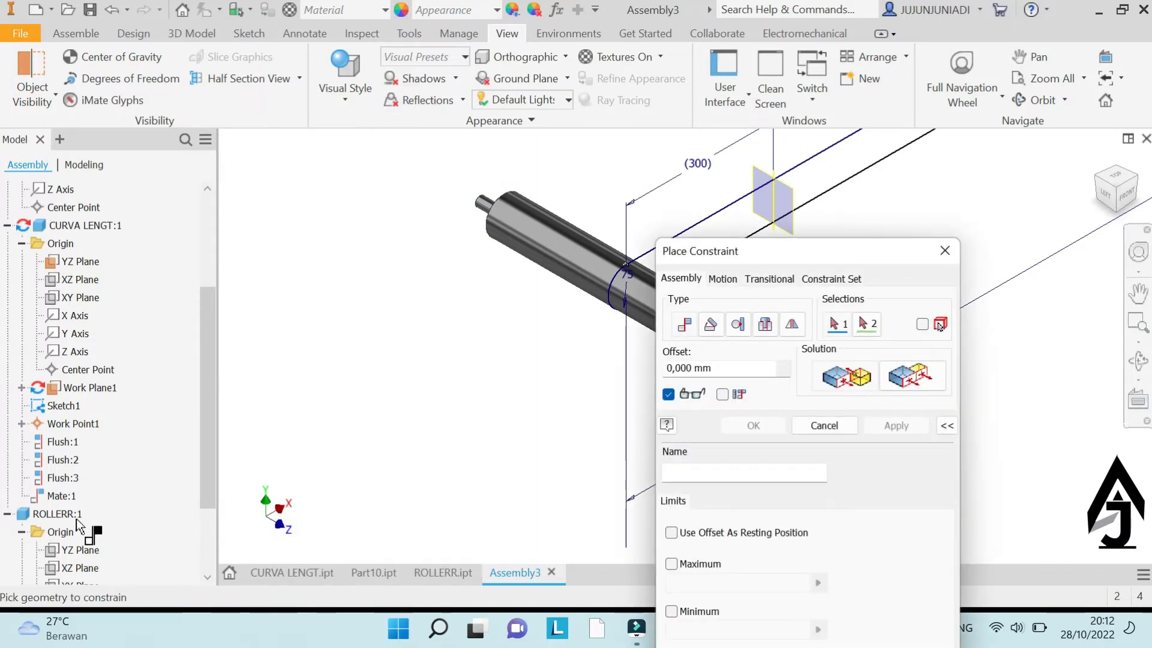
{"action": "scroll", "coordinate": [90, 542], "scroll_direction": "down", "scroll_amount": 2}
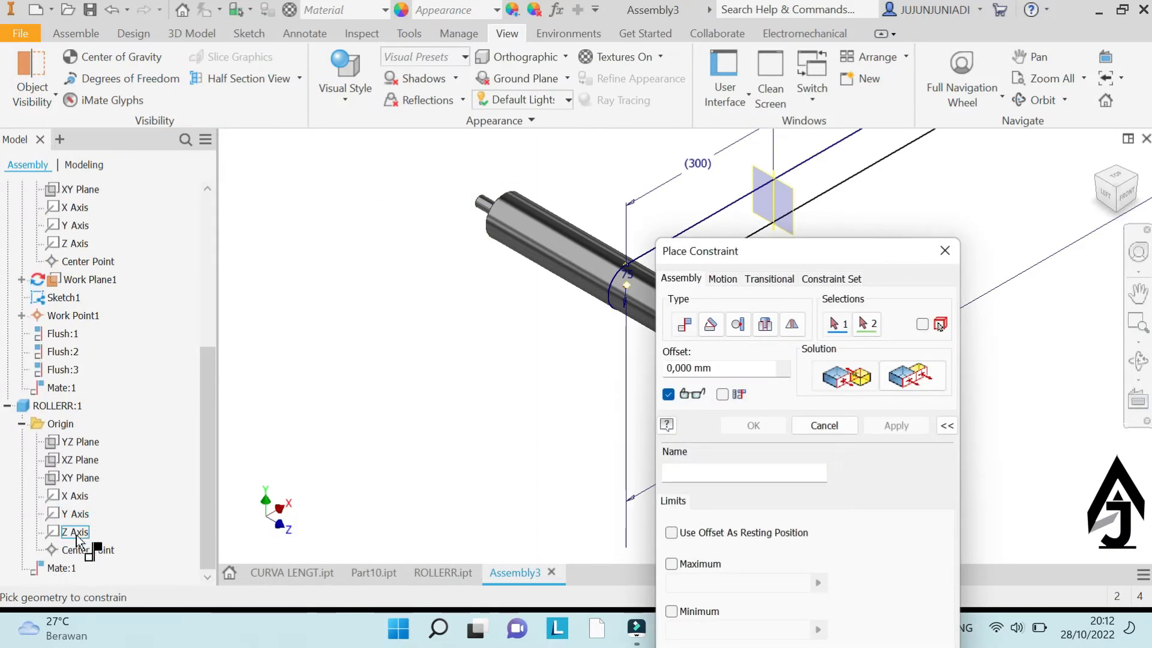
{"action": "left_click", "coordinate": [87, 480]}
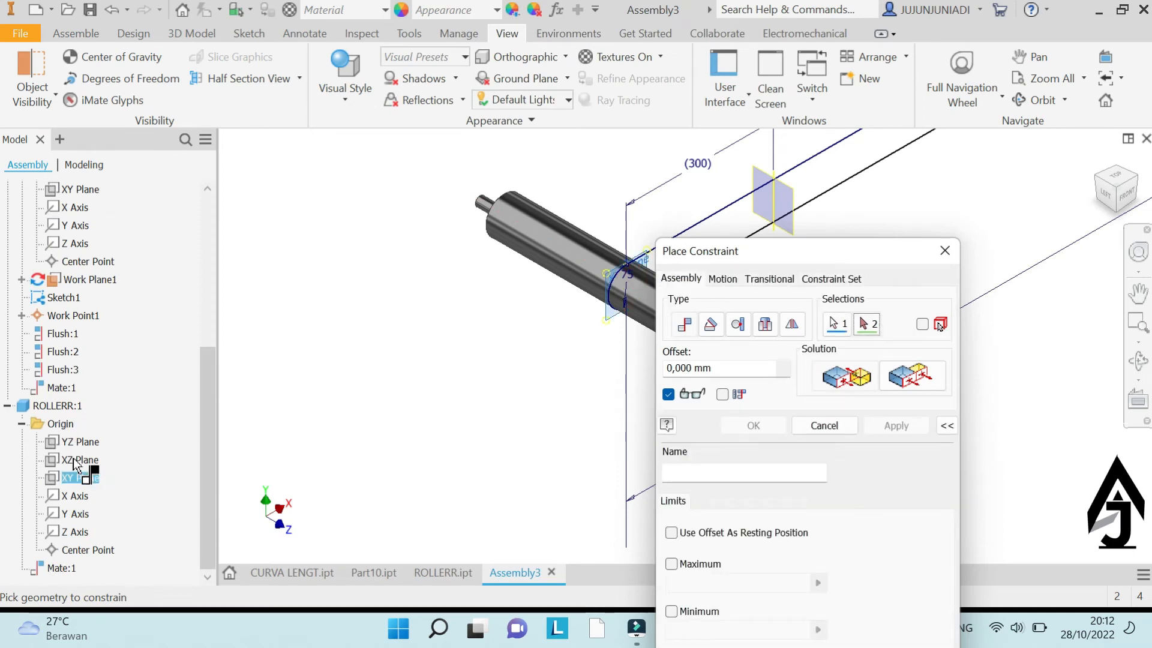
{"action": "scroll", "coordinate": [93, 384], "scroll_direction": "up", "scroll_amount": 3}
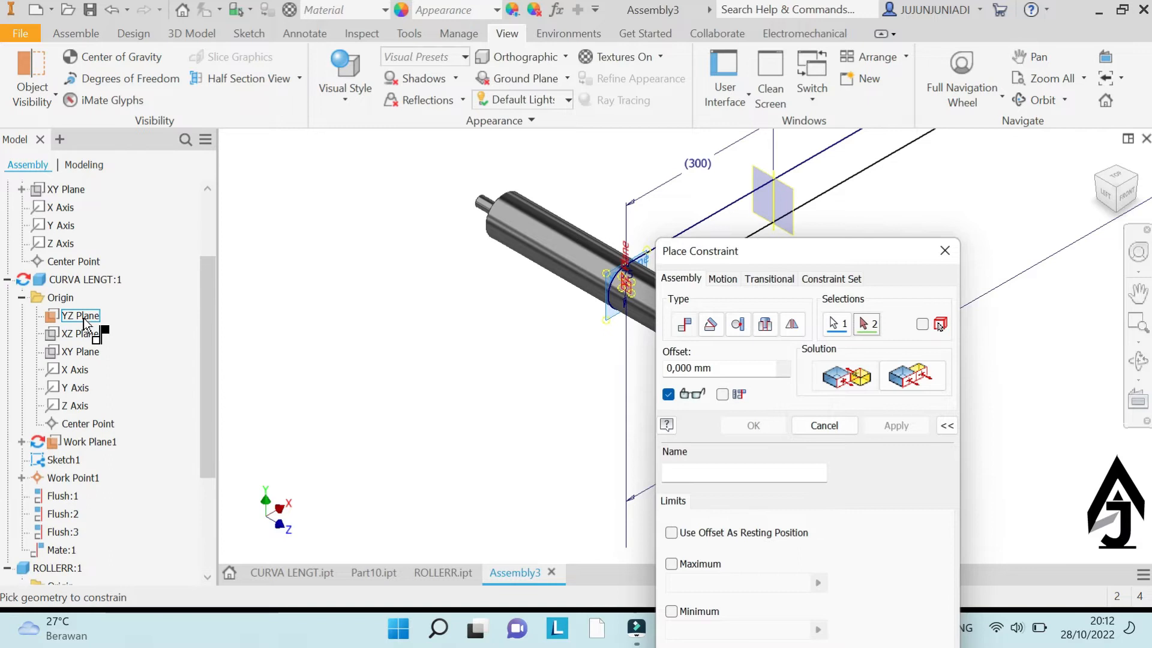
{"action": "left_click", "coordinate": [78, 351]}
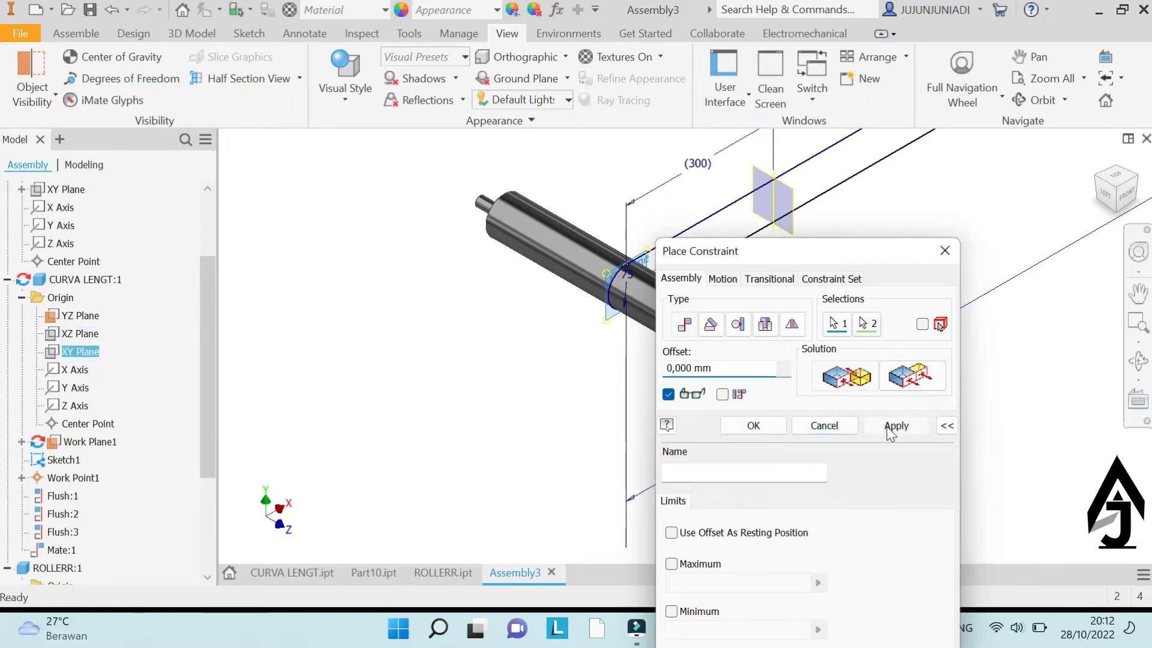
{"action": "left_click", "coordinate": [890, 427]}
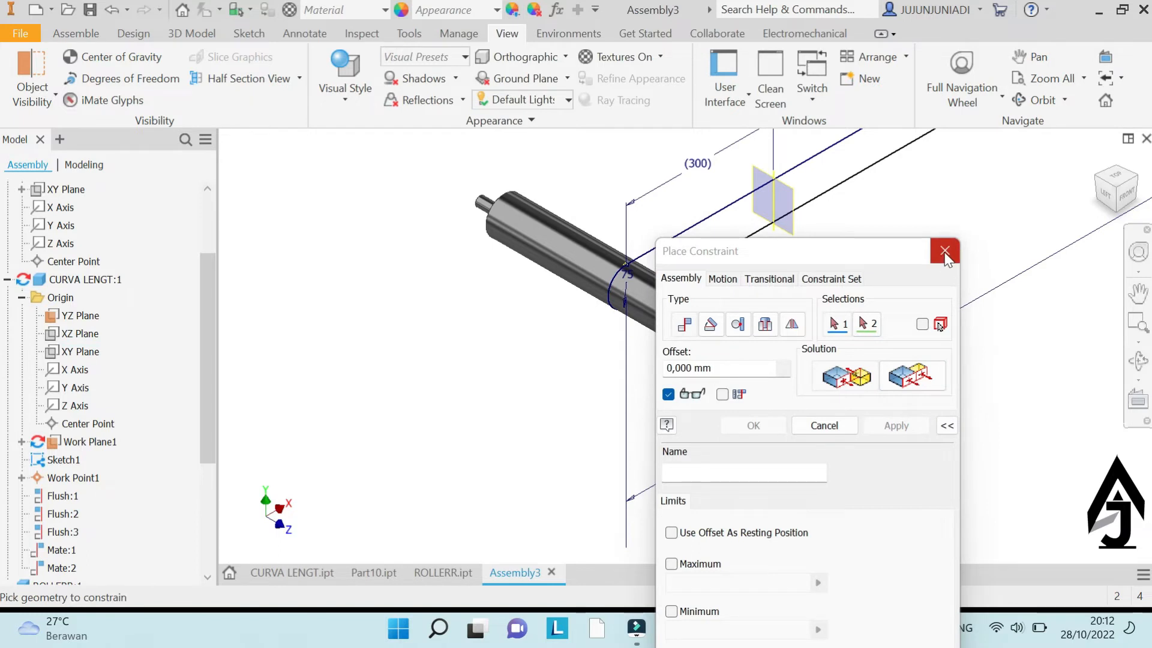
{"action": "left_click", "coordinate": [945, 252]}
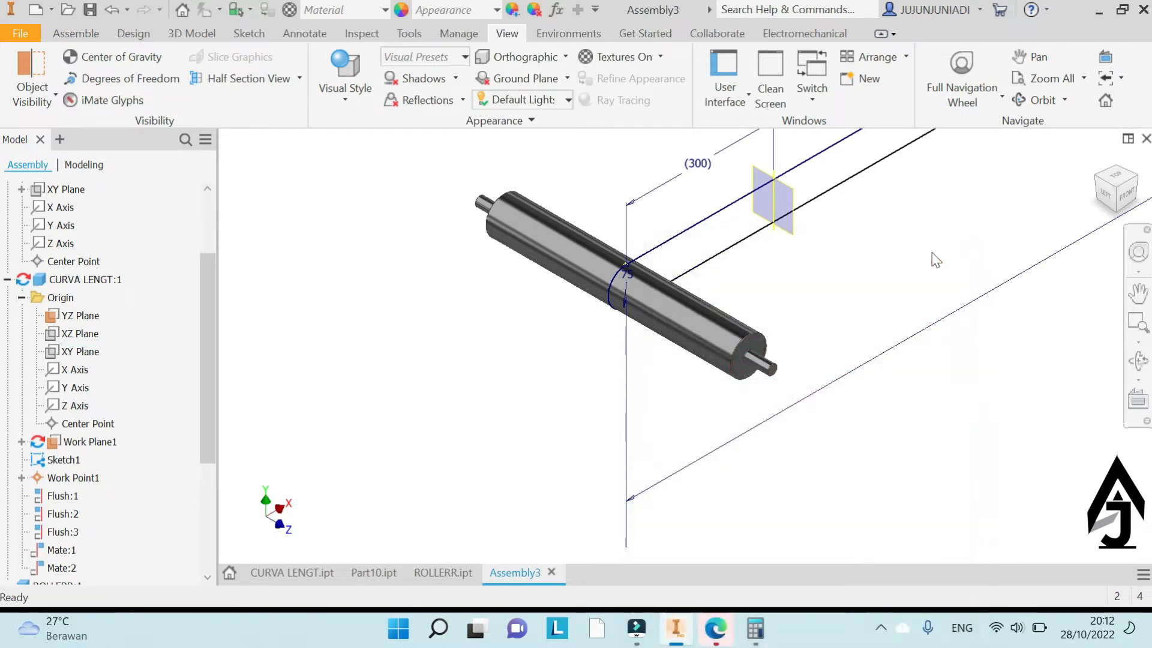
Open the ROLLERR part file and turn on the visibility of its origin YZ Plane
{"action": "left_click", "coordinate": [706, 320]}
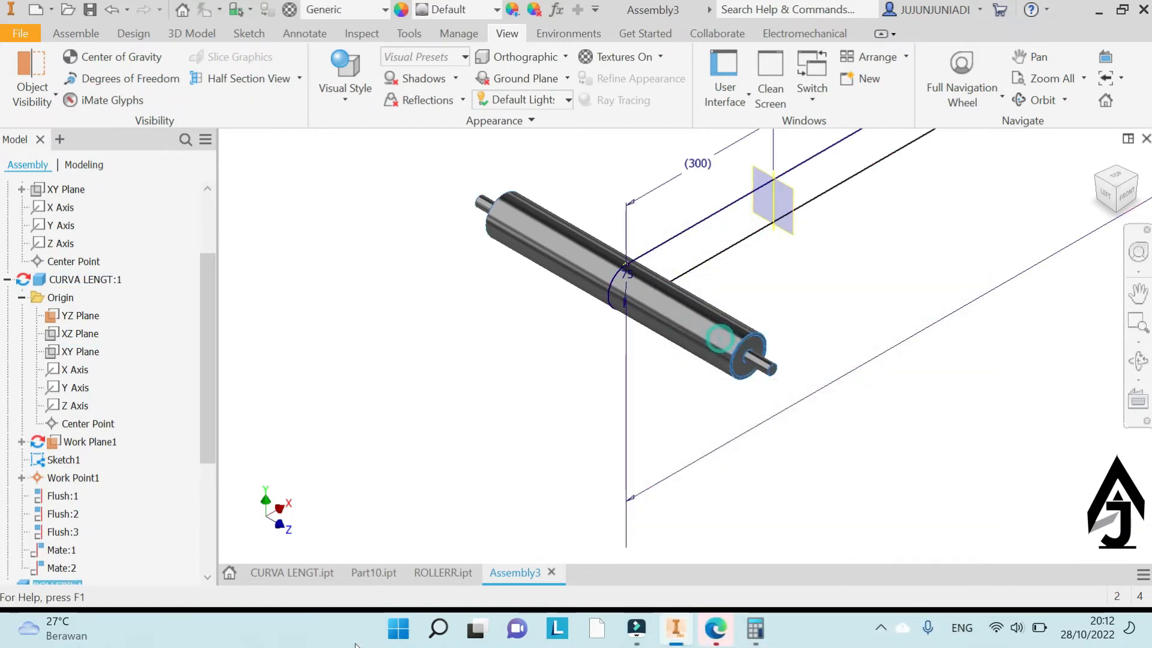
{"action": "left_click", "coordinate": [442, 574]}
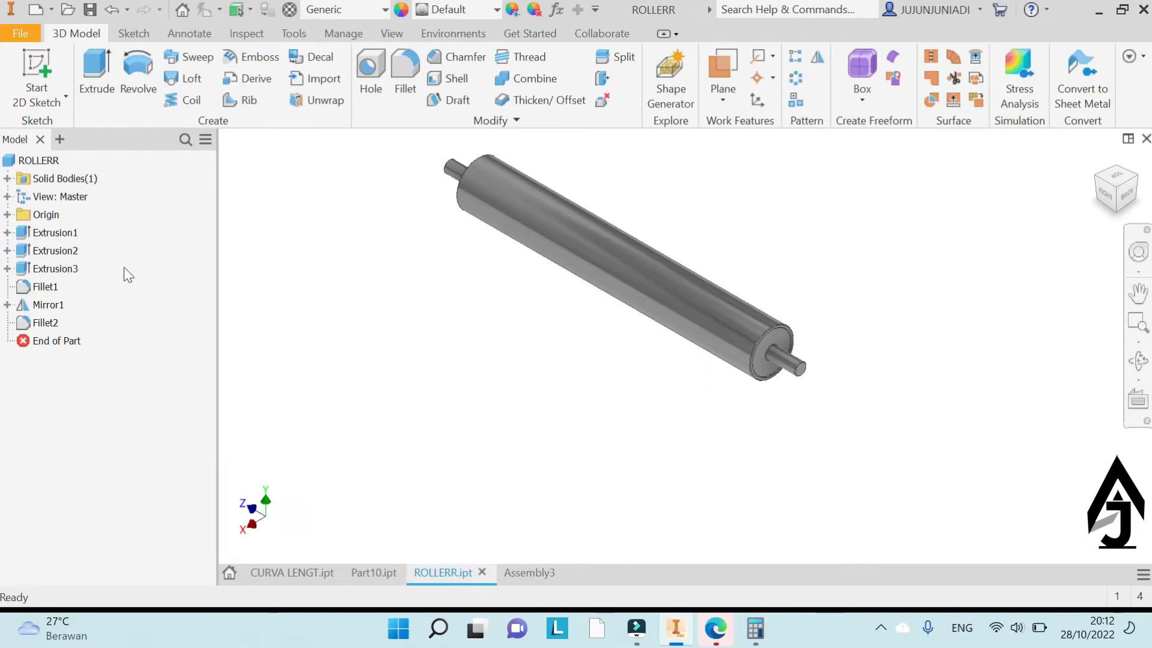
{"action": "left_click", "coordinate": [7, 215]}
{"action": "right_click", "coordinate": [50, 231]}
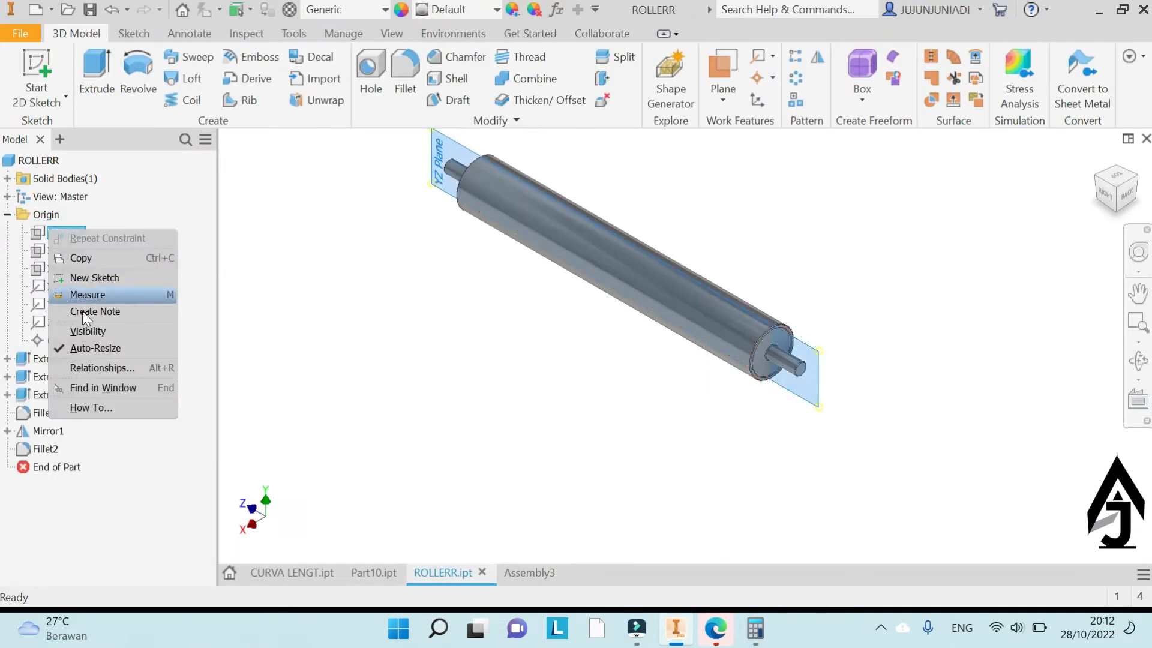
{"action": "left_click", "coordinate": [88, 330]}
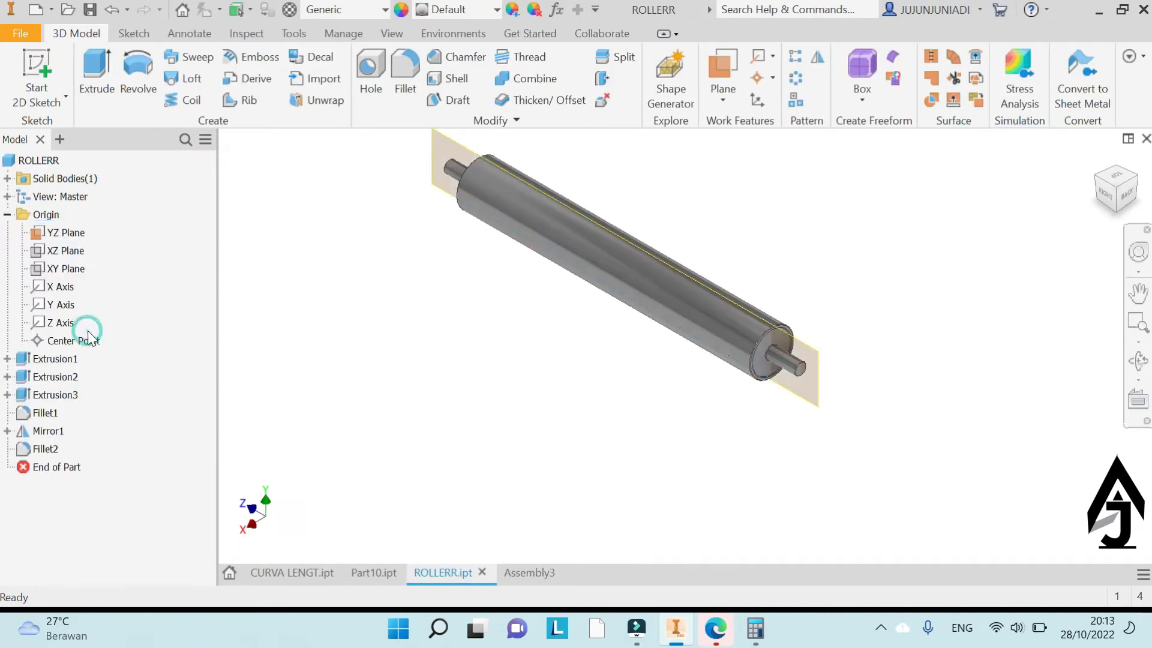
Try moving the roller in Assembly3, and undo back through the YZ Plane visibility change in ROLLERR
{"action": "left_click", "coordinate": [530, 573]}
{"action": "left_click", "coordinate": [678, 312]}
{"action": "left_click_drag", "start_coordinate": [650, 407], "coordinate": [746, 321]}
{"action": "left_click", "coordinate": [108, 10]}
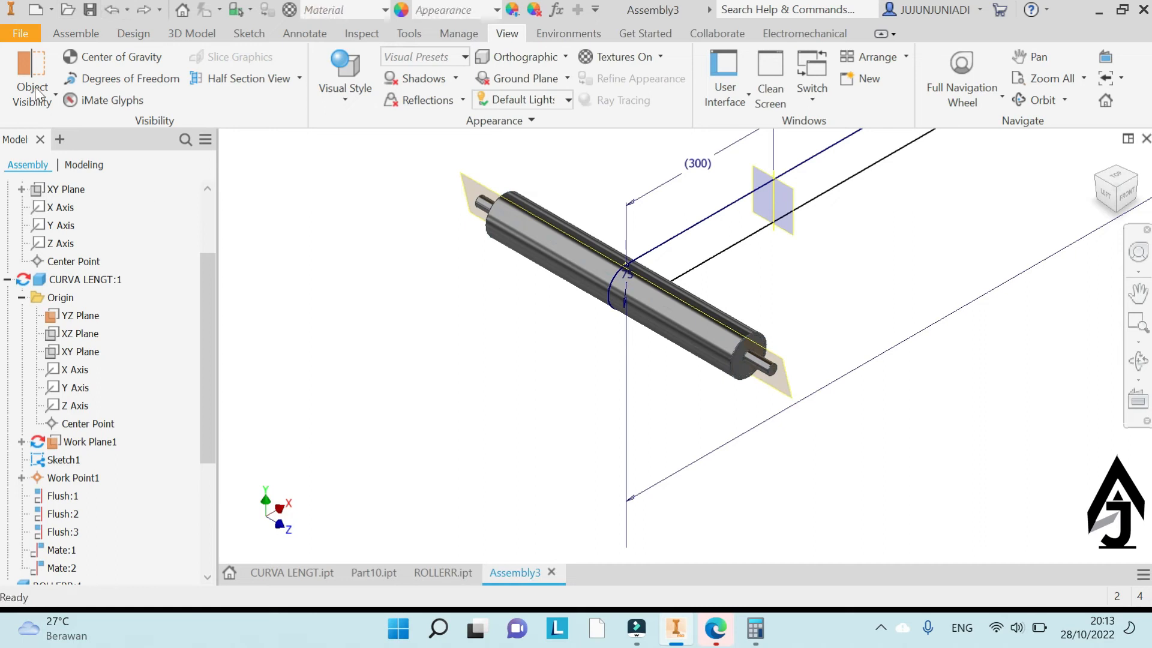
{"action": "left_click", "coordinate": [113, 9]}
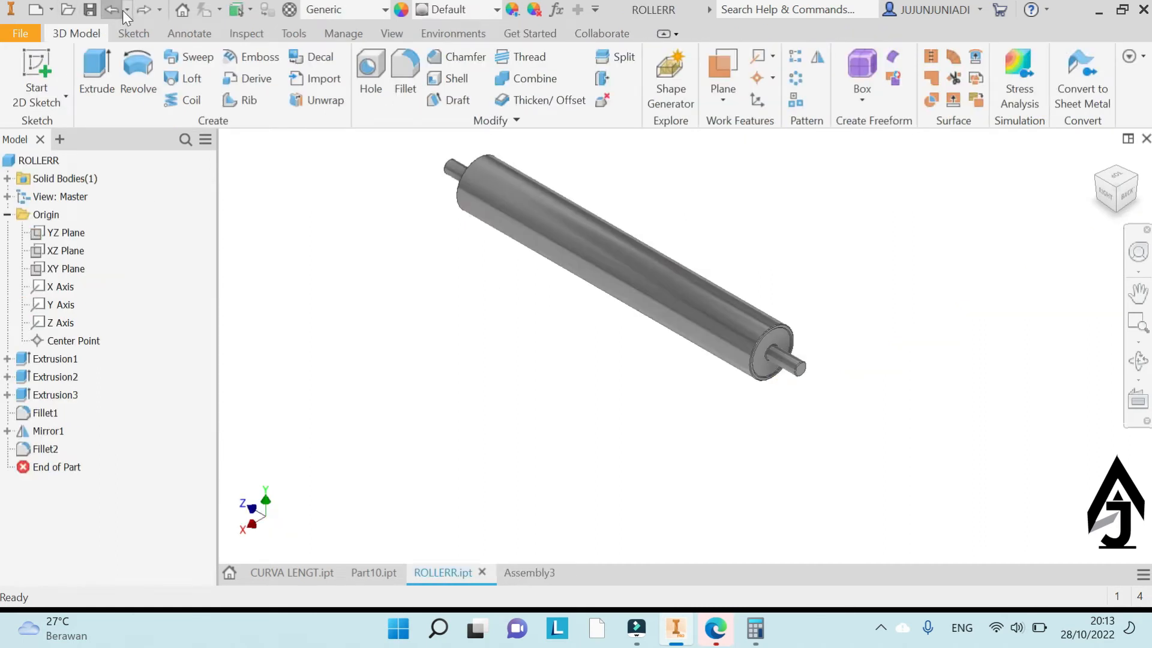
Start a rectangular component pattern of ROLLERR in Assembly3, using CURVA LENGT's origin X Axis as the column direction
{"action": "left_click", "coordinate": [522, 574]}
{"action": "scroll", "coordinate": [685, 265], "scroll_direction": "down", "scroll_amount": 3}
{"action": "scroll", "coordinate": [666, 307], "scroll_direction": "up", "scroll_amount": 6}
{"action": "middle_click_drag", "start_coordinate": [667, 311], "coordinate": [576, 350]}
{"action": "left_click", "coordinate": [579, 345]}
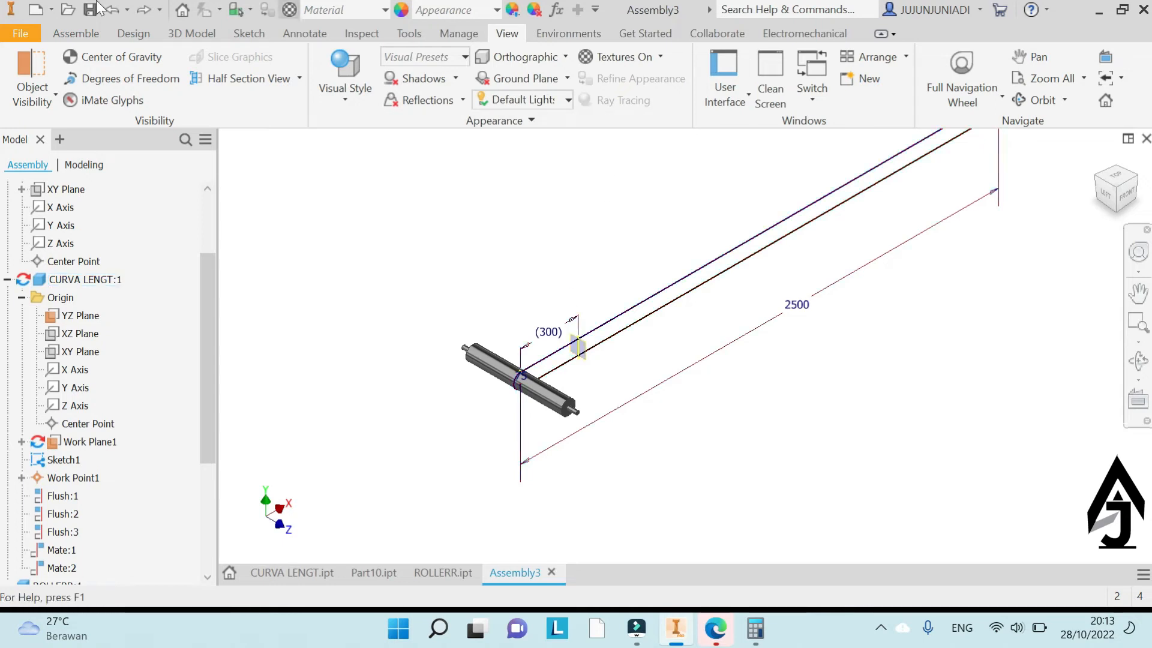
{"action": "left_click", "coordinate": [77, 35]}
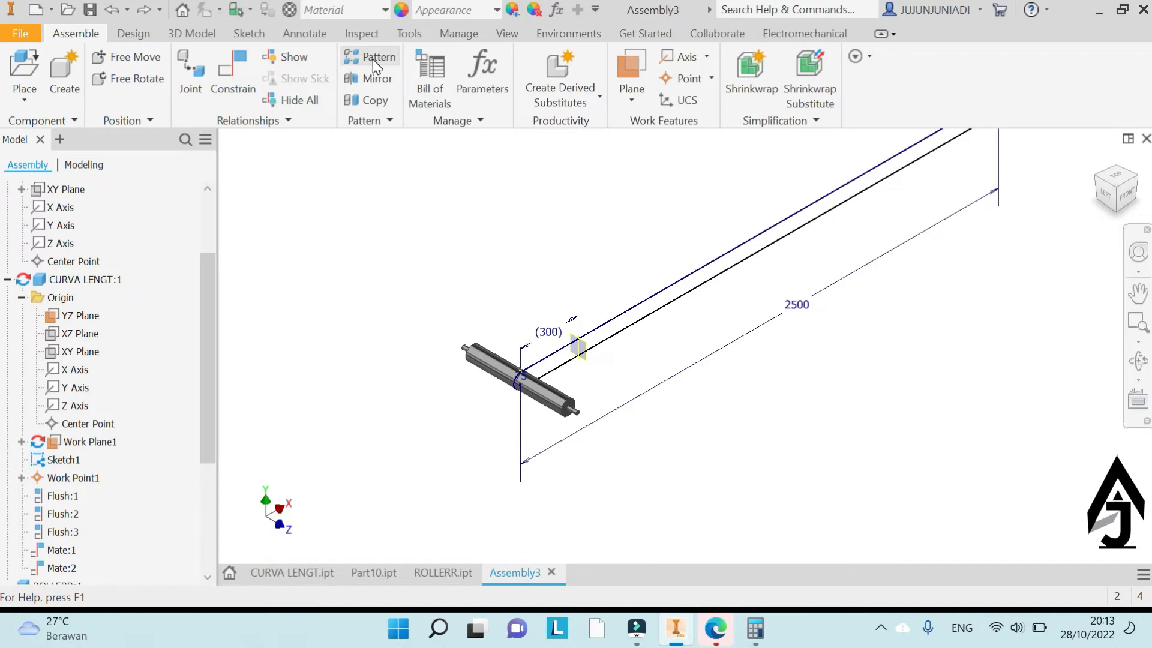
{"action": "right_click", "coordinate": [380, 189]}
{"action": "left_click", "coordinate": [377, 59]}
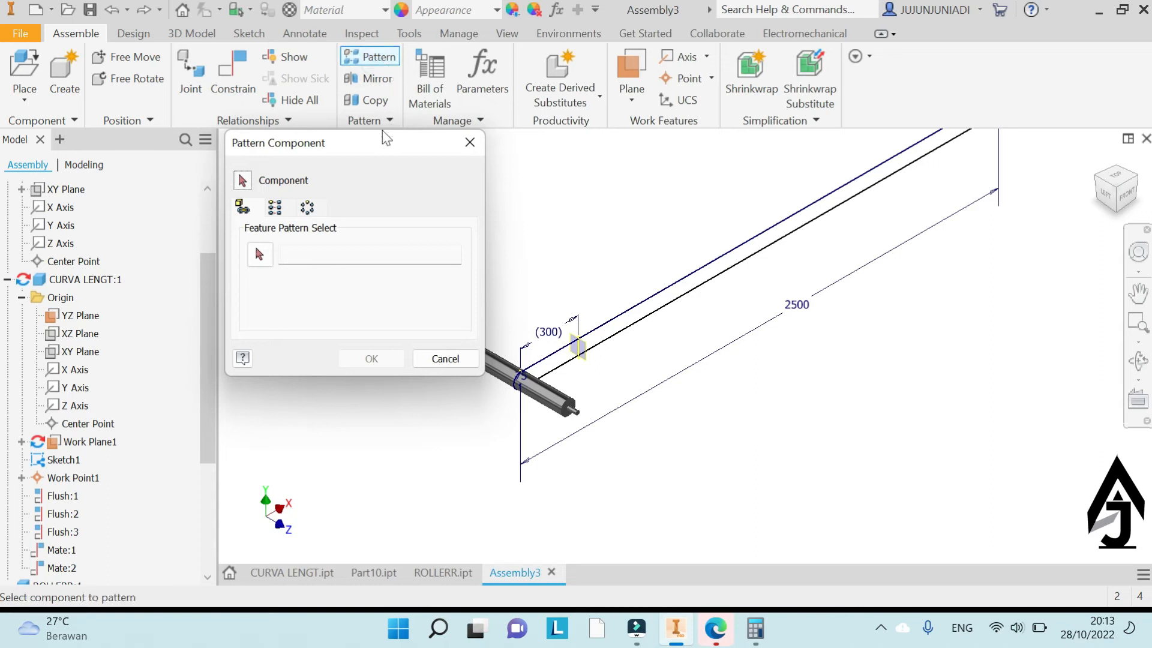
{"action": "left_click", "coordinate": [275, 207]}
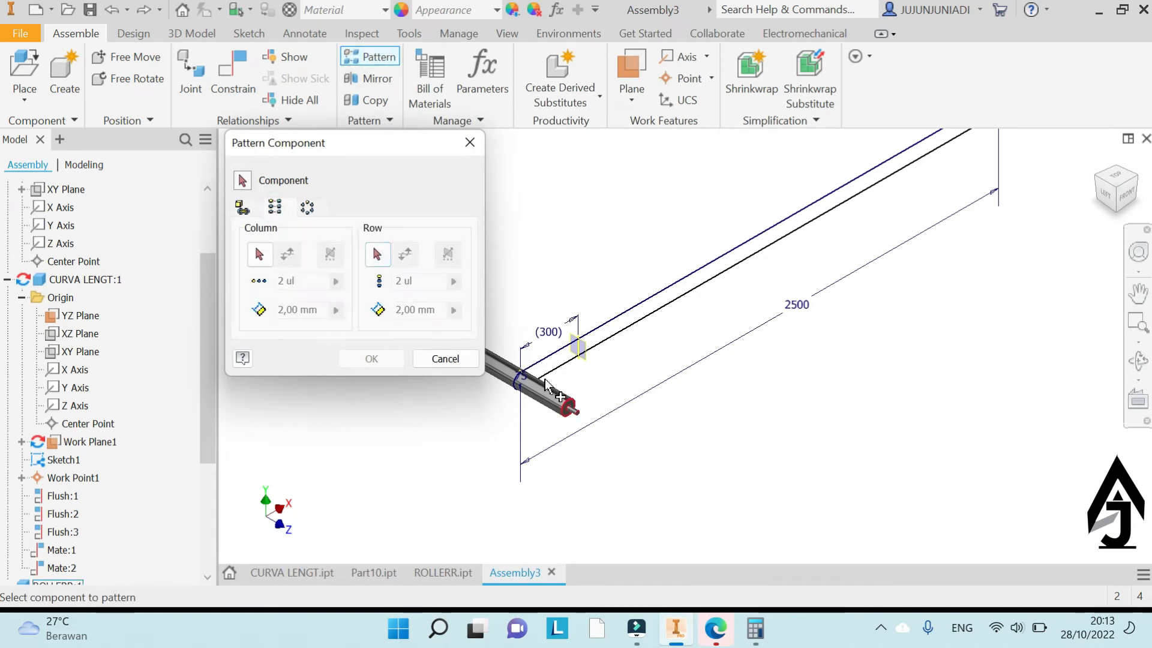
{"action": "scroll", "coordinate": [549, 394], "scroll_direction": "up", "scroll_amount": 5}
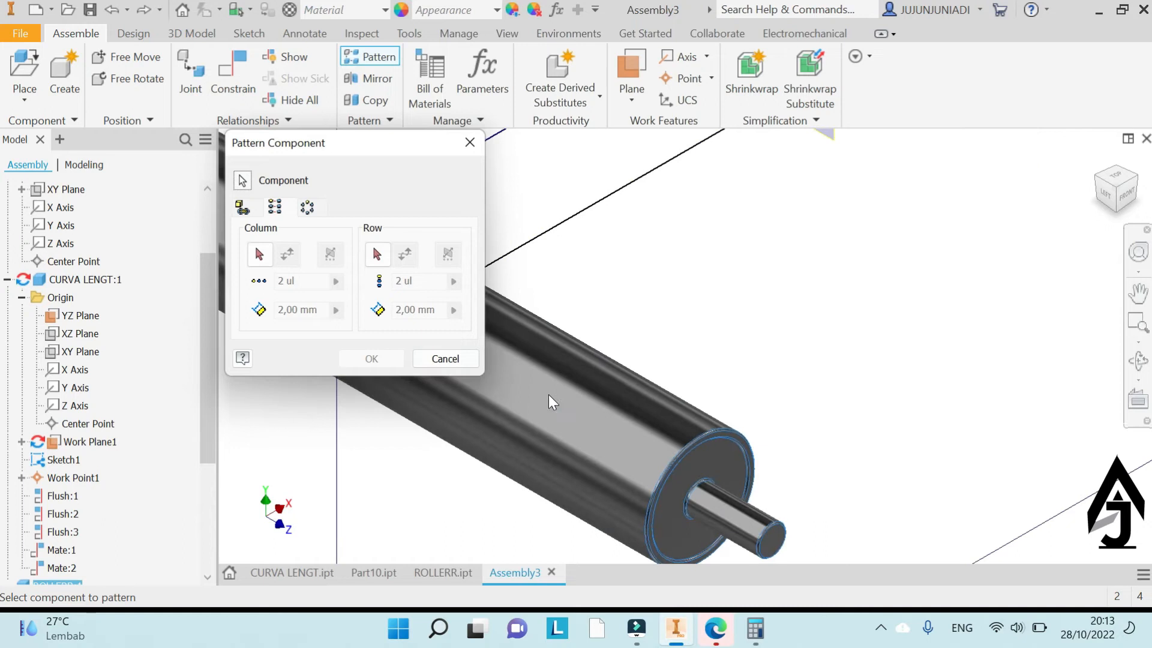
{"action": "left_click", "coordinate": [259, 254]}
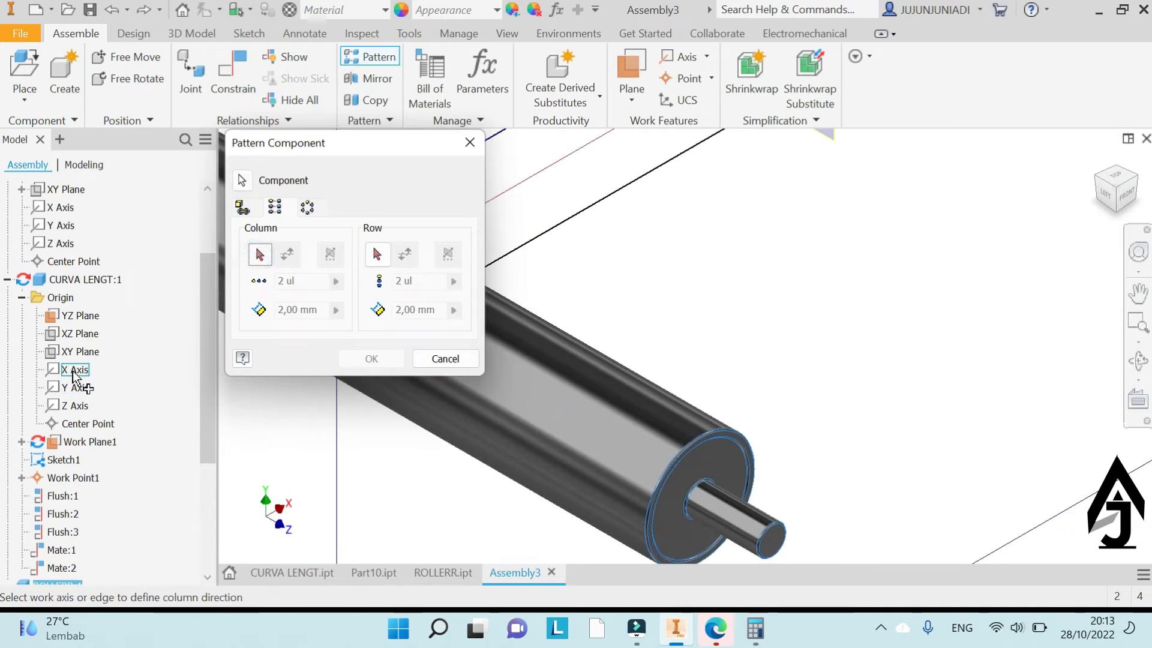
{"action": "scroll", "coordinate": [840, 303], "scroll_direction": "down", "scroll_amount": 3}
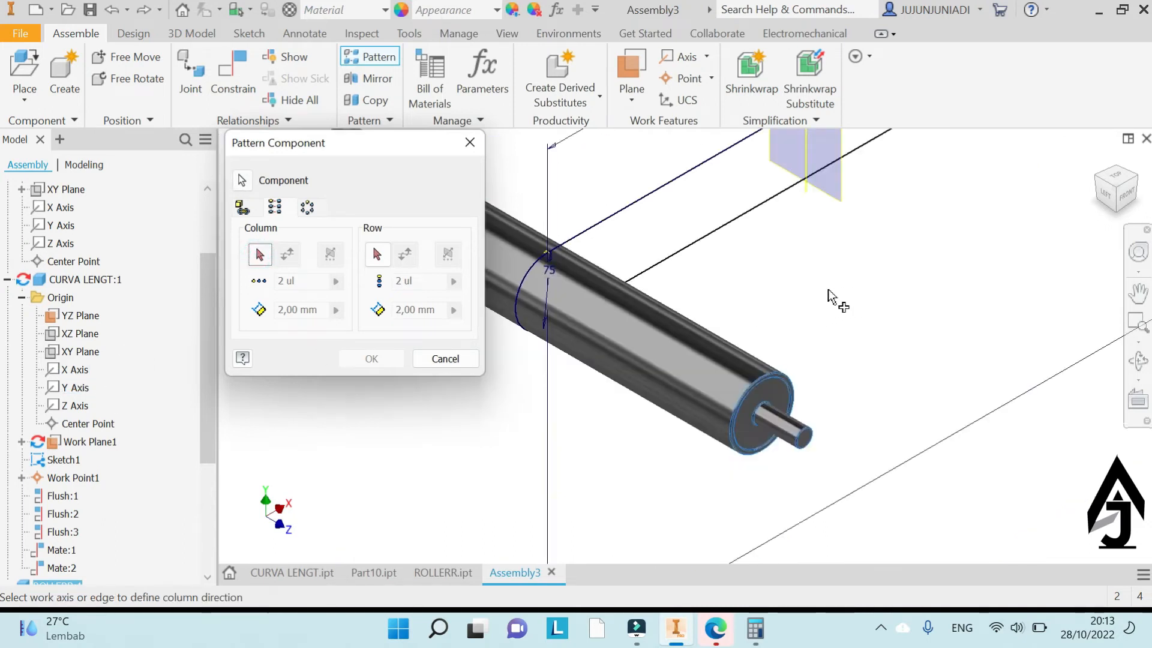
{"action": "left_click", "coordinate": [75, 370]}
{"action": "scroll", "coordinate": [699, 313], "scroll_direction": "down", "scroll_amount": 4}
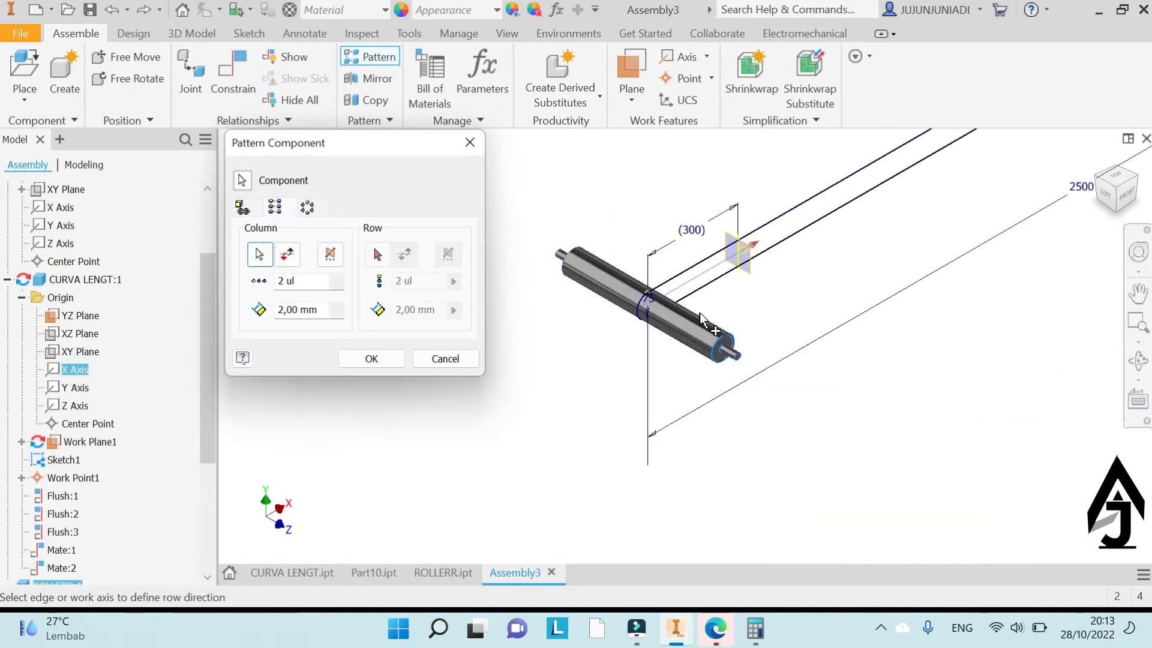
{"action": "middle_click_drag", "start_coordinate": [752, 245], "coordinate": [690, 313]}
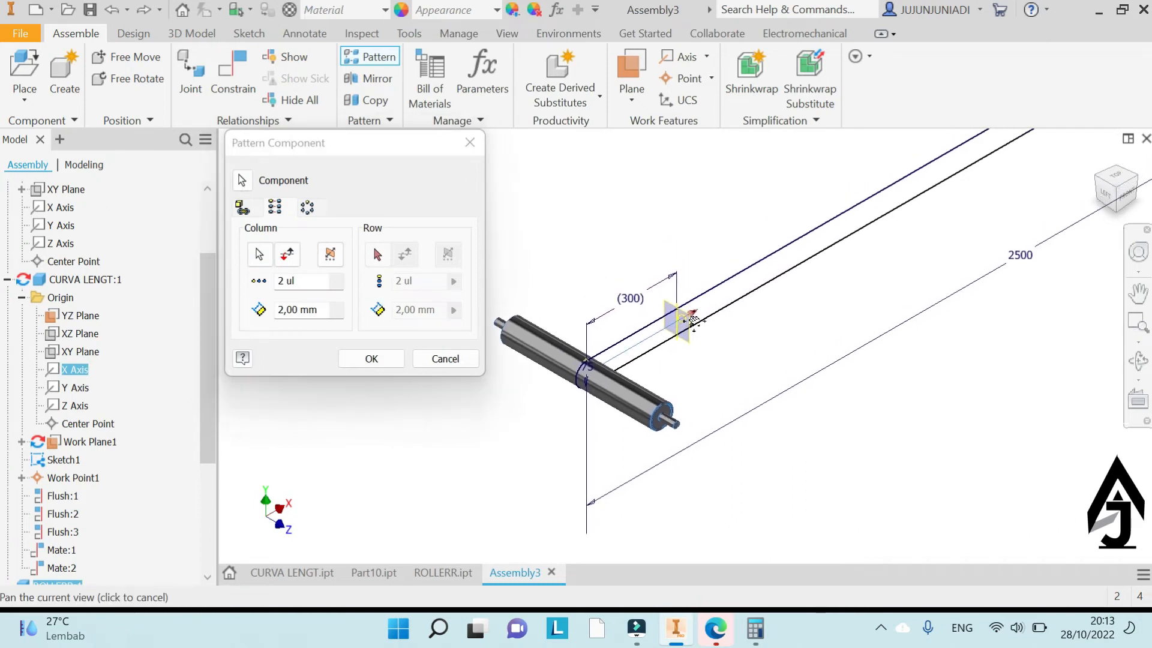
Set the column spacing to 2500 mm with a count of 2 and create the roller pattern
{"action": "left_click_drag", "start_coordinate": [328, 310], "coordinate": [237, 314]}
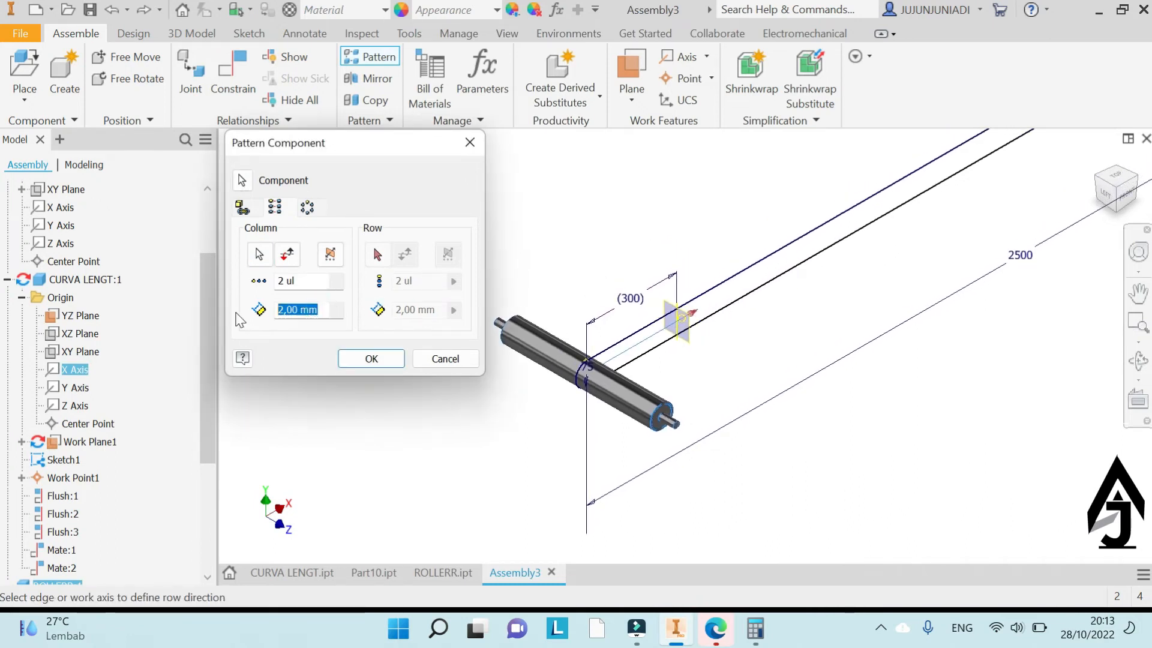
{"action": "type", "text": "255"}
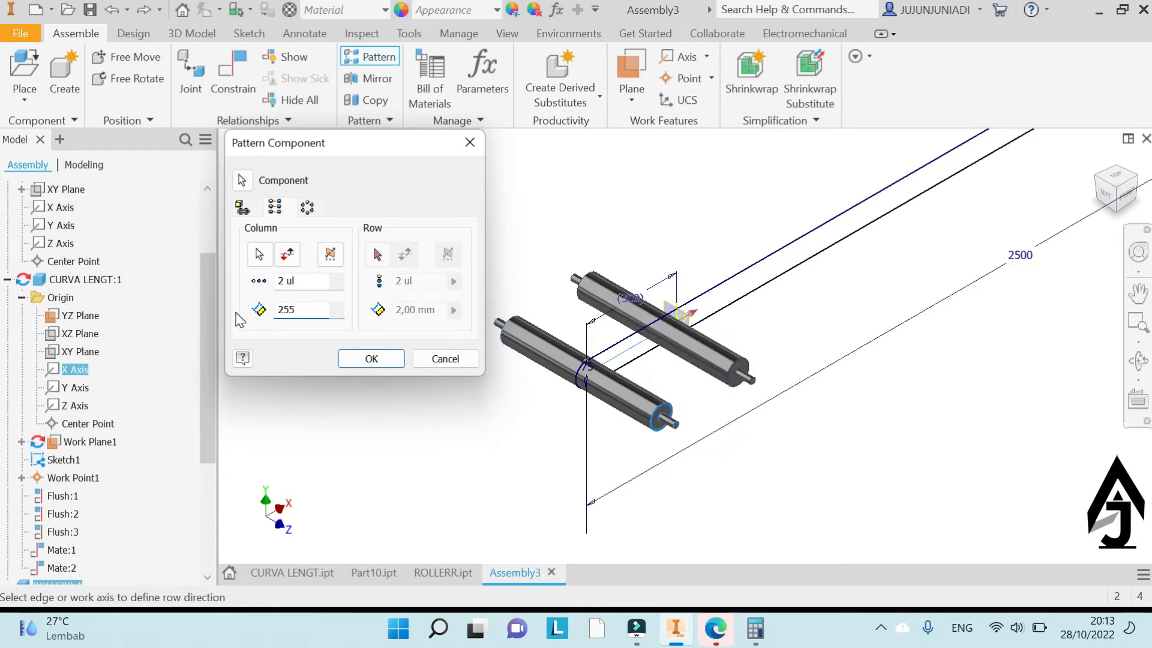
{"action": "key", "text": "BackSpace"}
{"action": "type", "text": "00"}
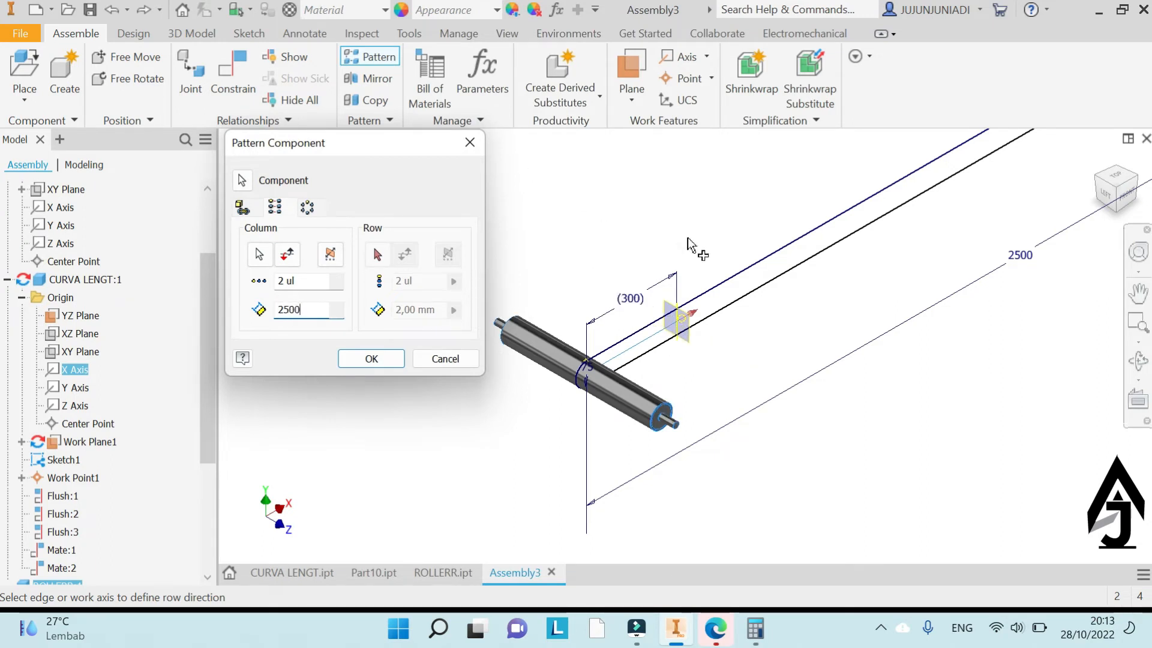
{"action": "scroll", "coordinate": [688, 240], "scroll_direction": "down", "scroll_amount": 5}
{"action": "scroll", "coordinate": [918, 162], "scroll_direction": "up", "scroll_amount": 5}
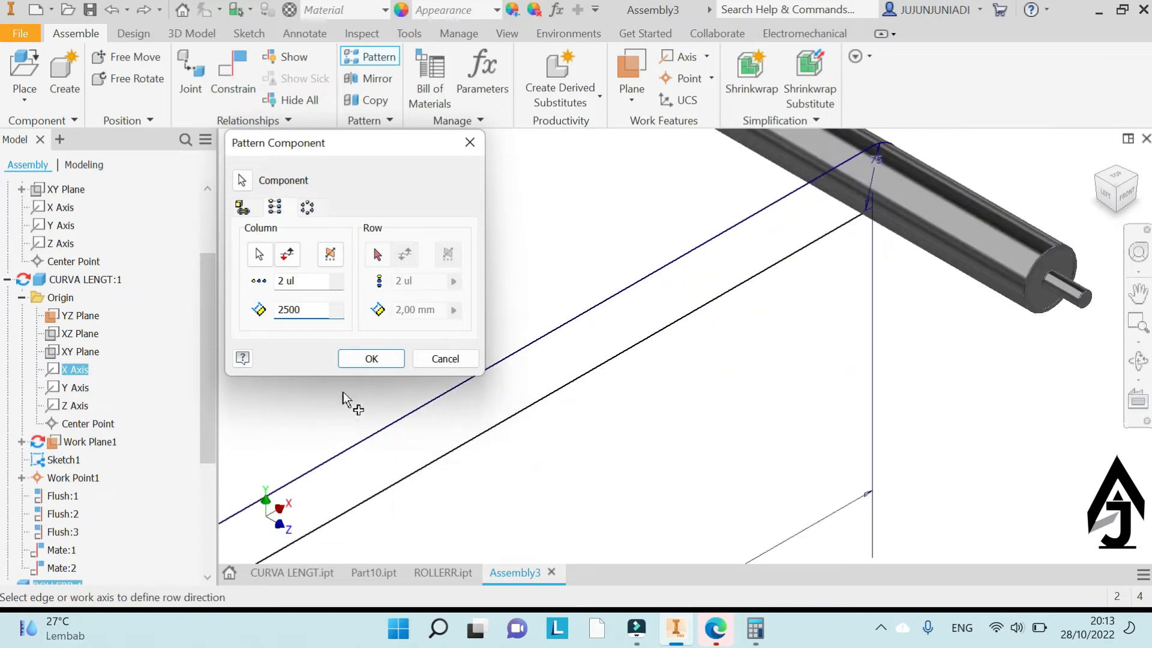
{"action": "left_click", "coordinate": [373, 359]}
{"action": "scroll", "coordinate": [744, 340], "scroll_direction": "down", "scroll_amount": 5}
{"action": "middle_click_drag", "start_coordinate": [590, 459], "coordinate": [752, 308]}
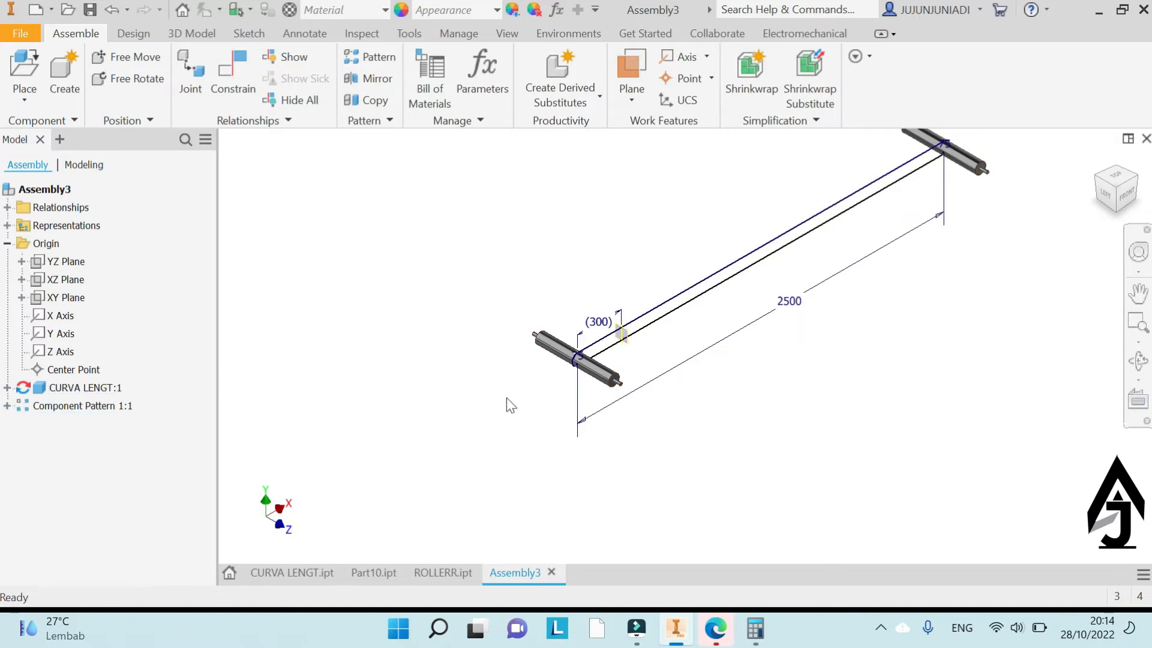
Turn on the visibility of the origin YZ Plane in the ROLLERR part file and return to Assembly3 to inspect the rollers
{"action": "left_click", "coordinate": [441, 572]}
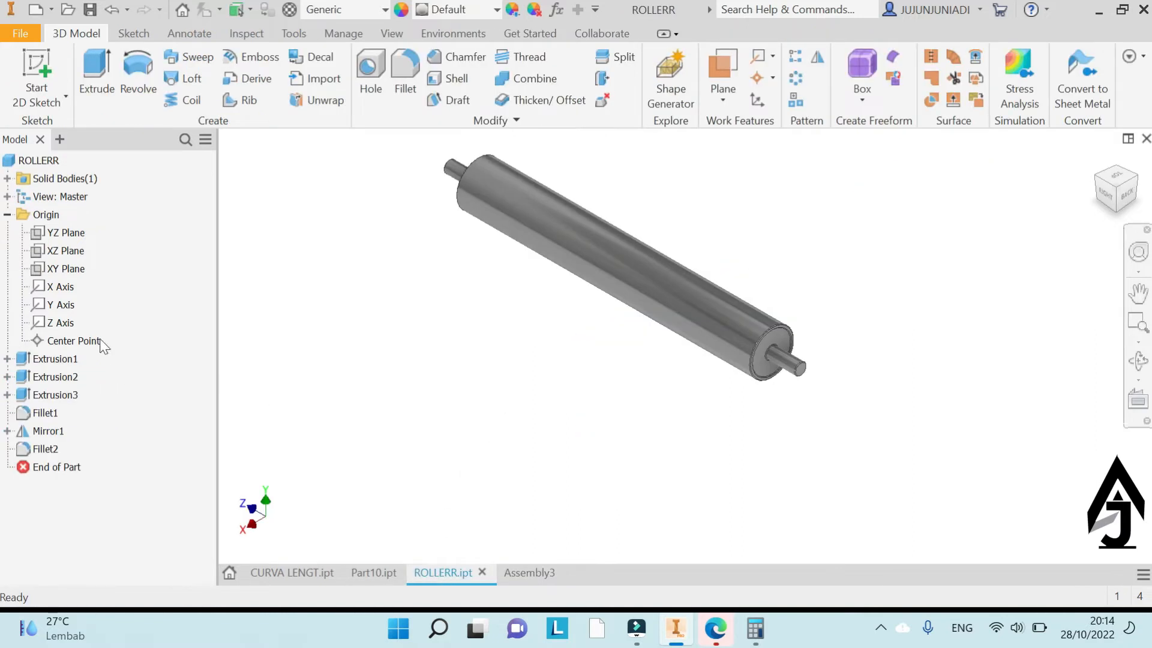
{"action": "right_click", "coordinate": [60, 232]}
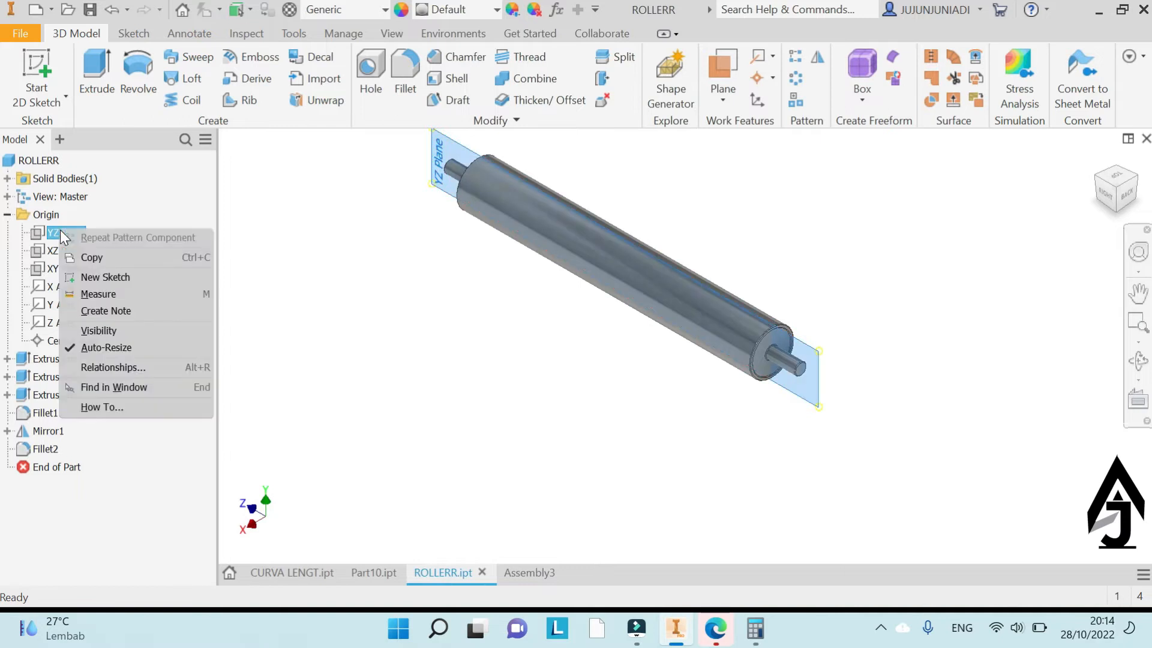
{"action": "left_click", "coordinate": [98, 330]}
{"action": "left_click", "coordinate": [292, 573]}
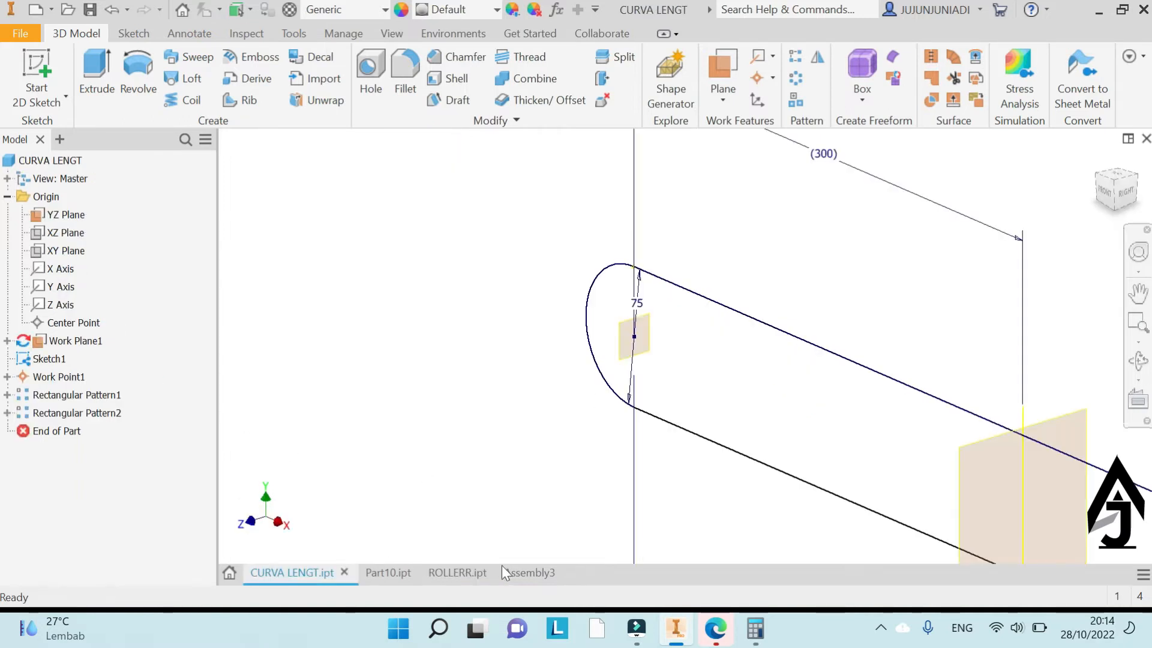
{"action": "left_click", "coordinate": [515, 573]}
{"action": "middle_click_drag", "start_coordinate": [869, 249], "coordinate": [771, 363]}
{"action": "scroll", "coordinate": [532, 463], "scroll_direction": "up", "scroll_amount": 4}
{"action": "scroll", "coordinate": [533, 465], "scroll_direction": "down", "scroll_amount": 2}
{"action": "scroll", "coordinate": [523, 495], "scroll_direction": "down", "scroll_amount": 1}
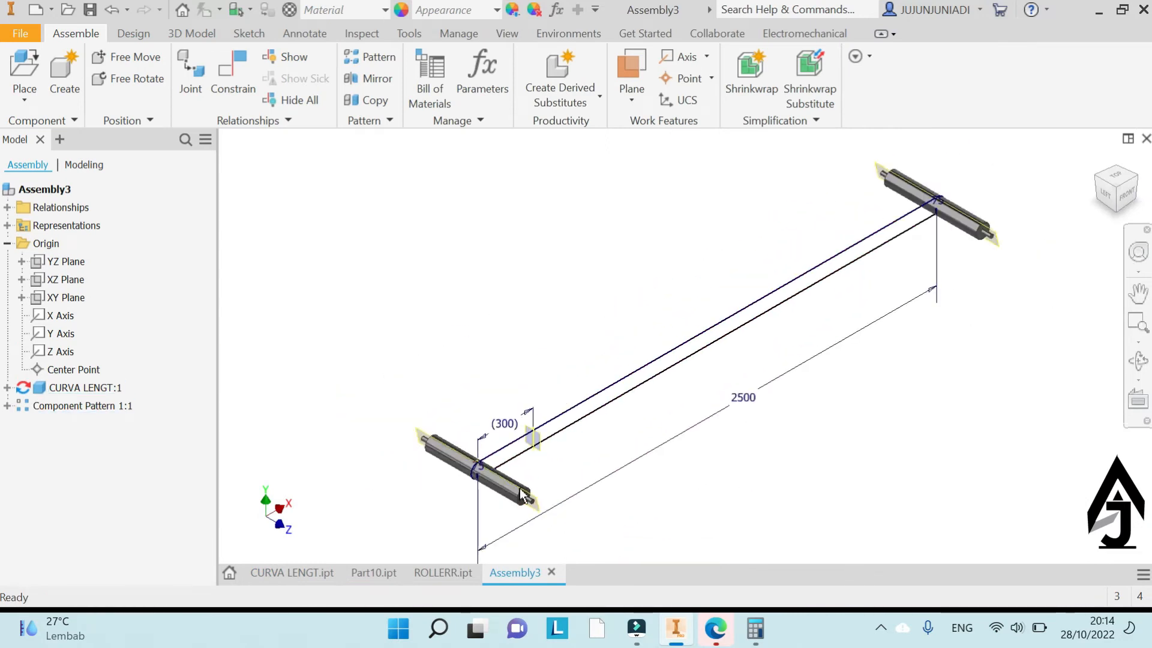
{"action": "left_click", "coordinate": [527, 475]}
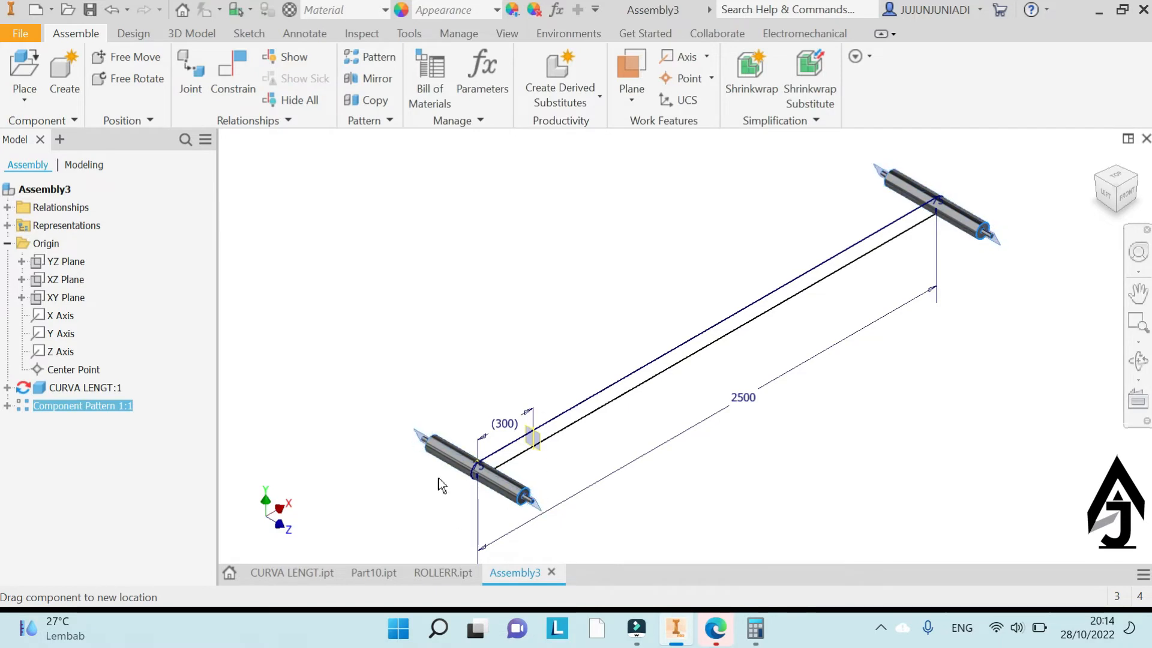
{"action": "left_click", "coordinate": [462, 298]}
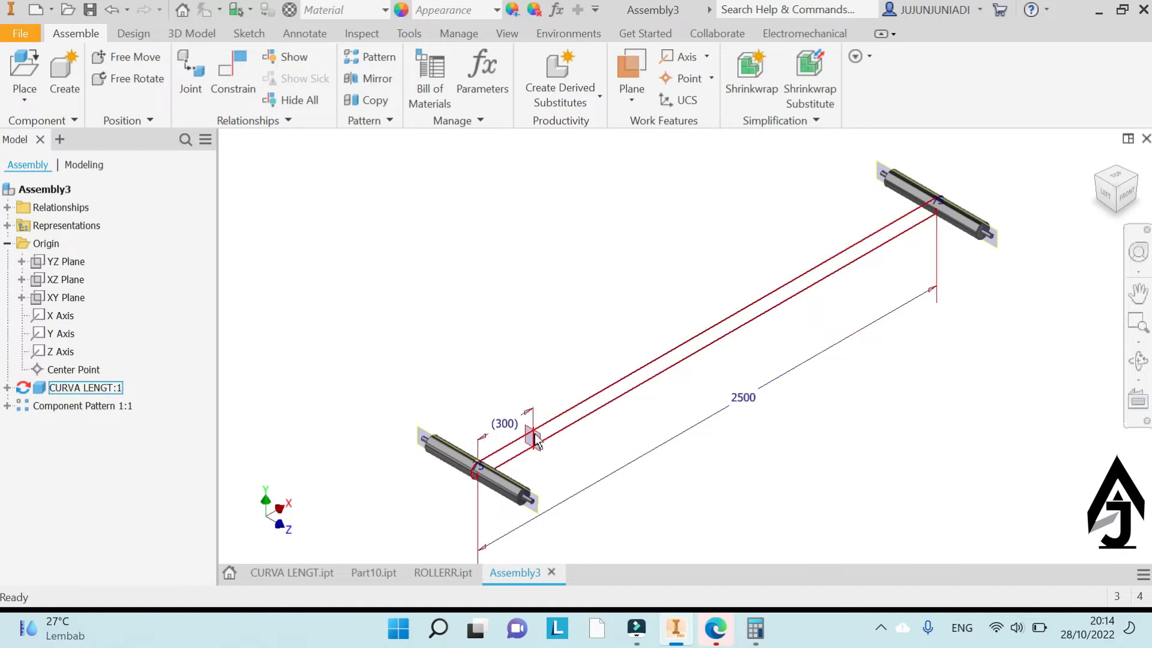
{"action": "middle_click_drag", "start_coordinate": [622, 404], "coordinate": [618, 268]}
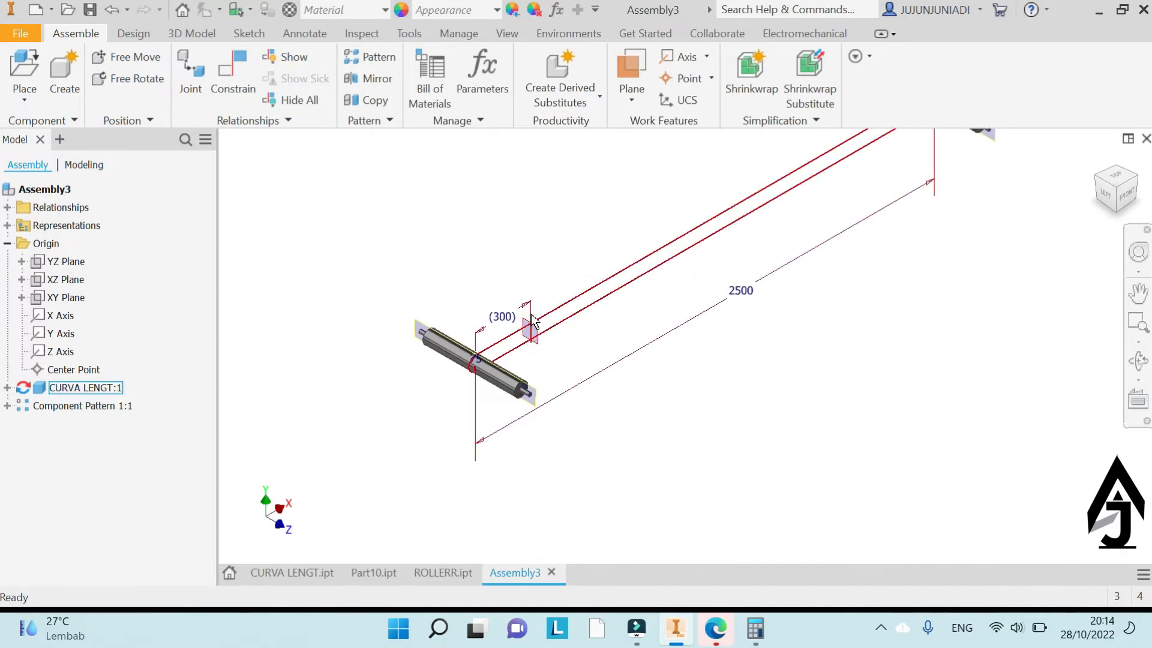
{"action": "left_click", "coordinate": [26, 65]}
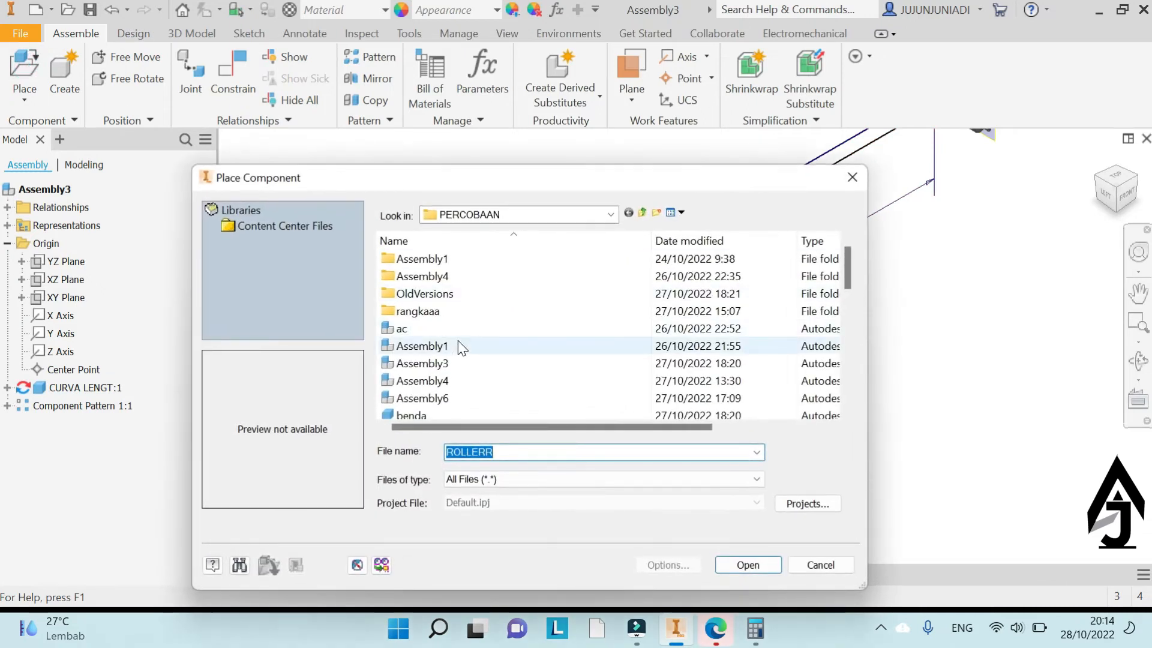
{"action": "left_click_drag", "start_coordinate": [510, 193], "coordinate": [830, 192]}
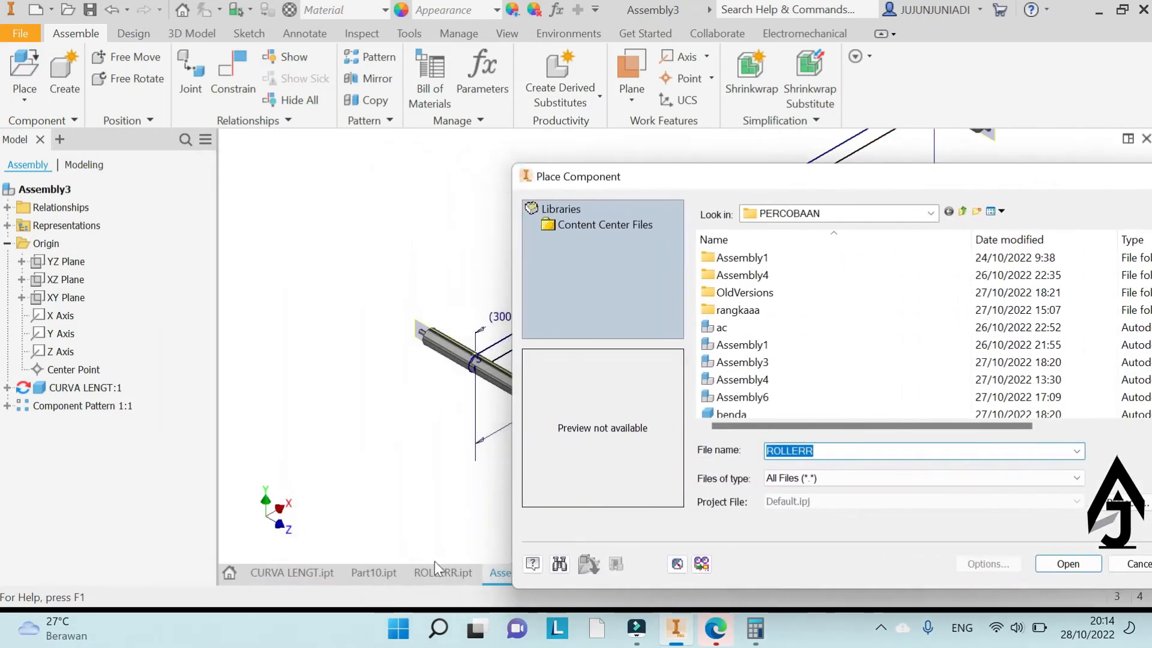
{"action": "left_click_drag", "start_coordinate": [984, 177], "coordinate": [658, 237]}
{"action": "left_click", "coordinate": [857, 240]}
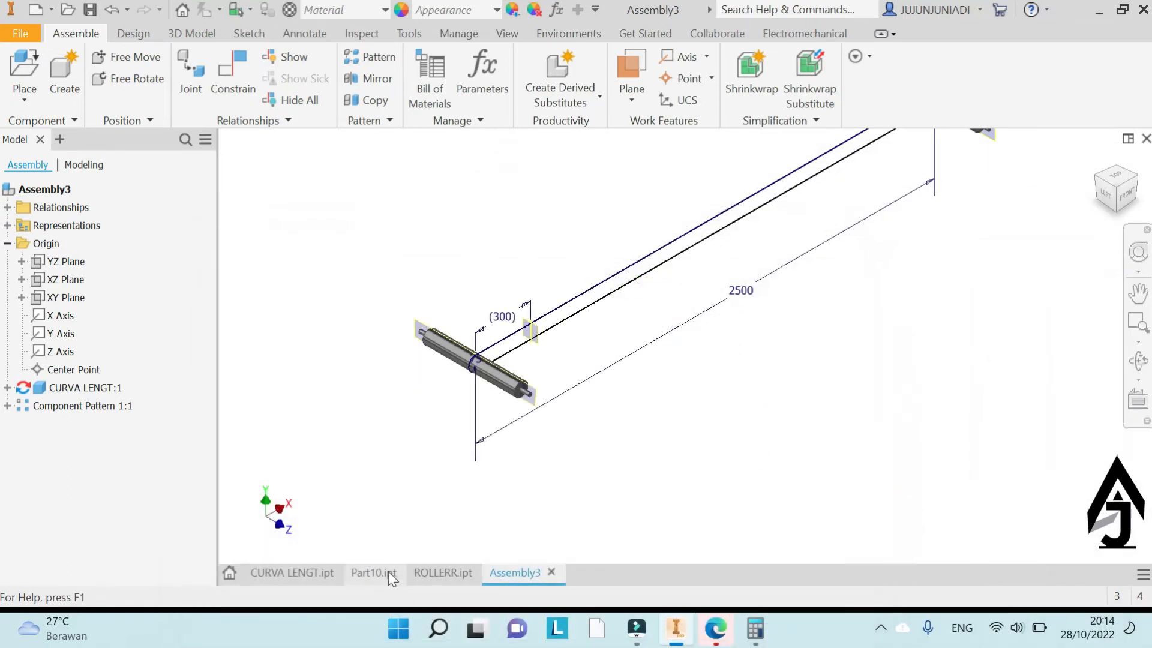
Look at the ROLLERR part file and return to Assembly3
{"action": "left_click", "coordinate": [378, 567]}
{"action": "left_click", "coordinate": [445, 574]}
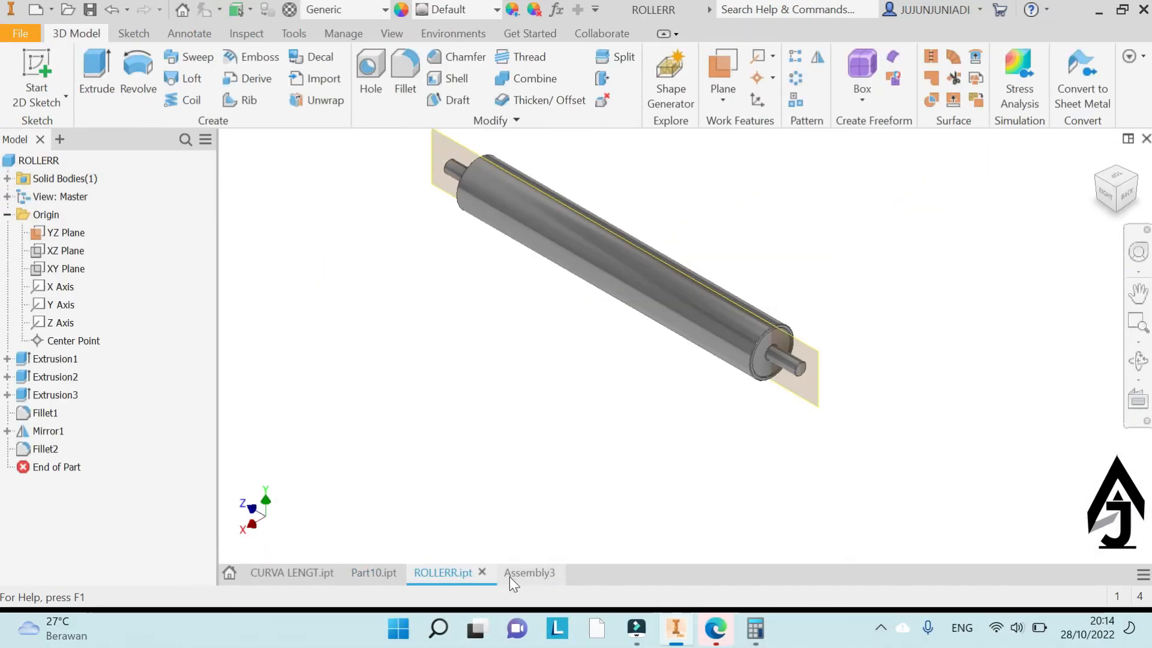
{"action": "left_click", "coordinate": [524, 572]}
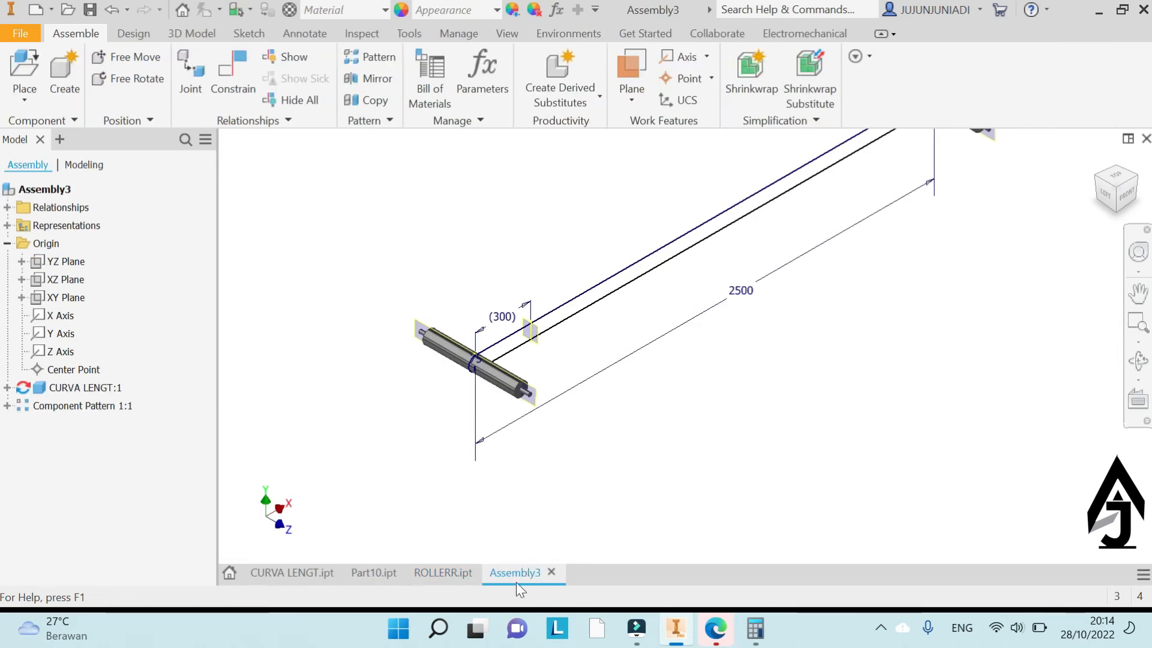
Start placing a component in Assembly3 and preview the assembly files in the PERCOBAAN folder, including Assembly6
{"action": "left_click", "coordinate": [24, 67]}
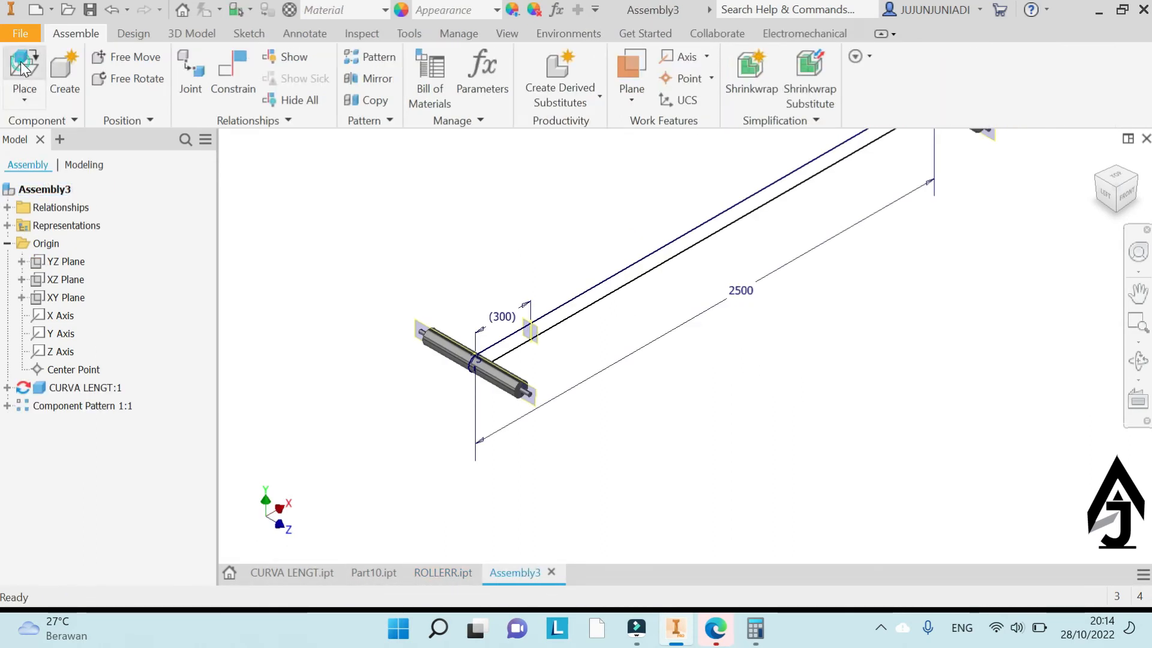
{"action": "scroll", "coordinate": [438, 360], "scroll_direction": "down", "scroll_amount": 1}
{"action": "left_click", "coordinate": [426, 340]}
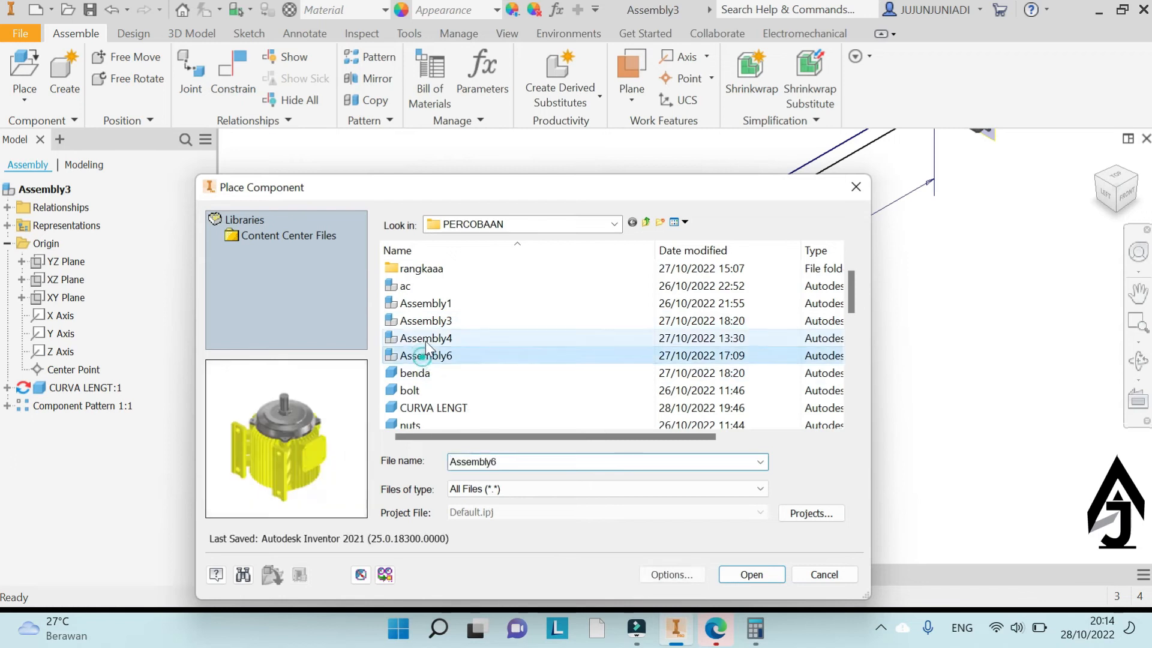
Preview the assembly and part files in the PERCOBAAN folder to find the slat component to place
{"action": "left_click", "coordinate": [427, 303]}
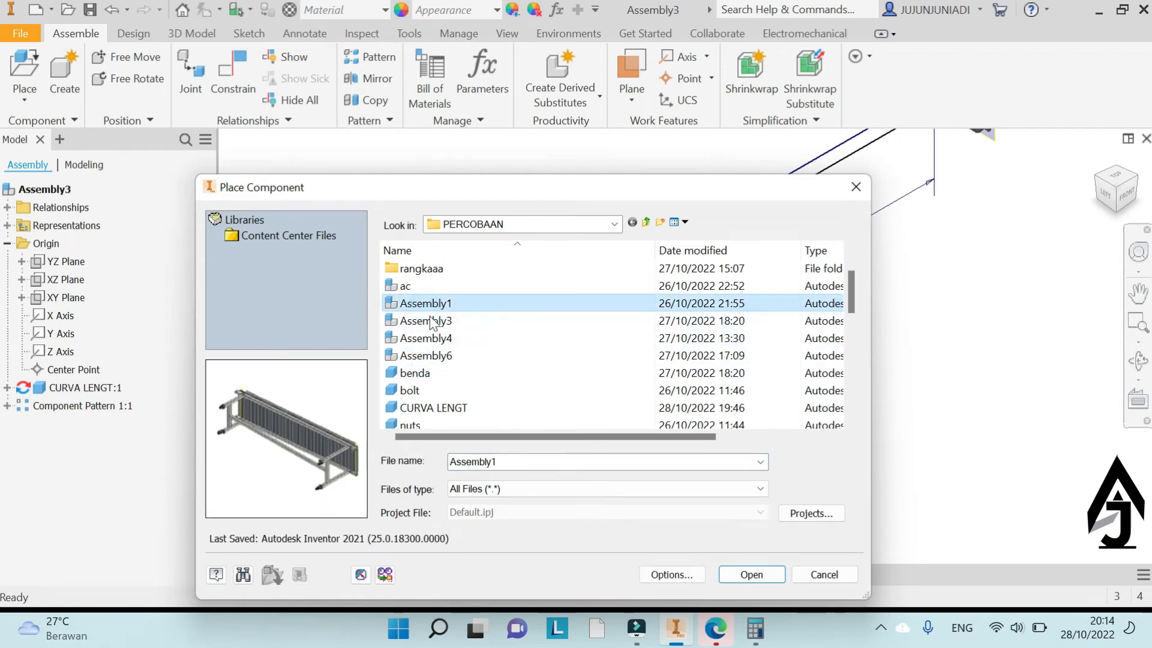
{"action": "left_click", "coordinate": [427, 322]}
{"action": "scroll", "coordinate": [432, 336], "scroll_direction": "down", "scroll_amount": 1}
{"action": "left_click", "coordinate": [417, 390]}
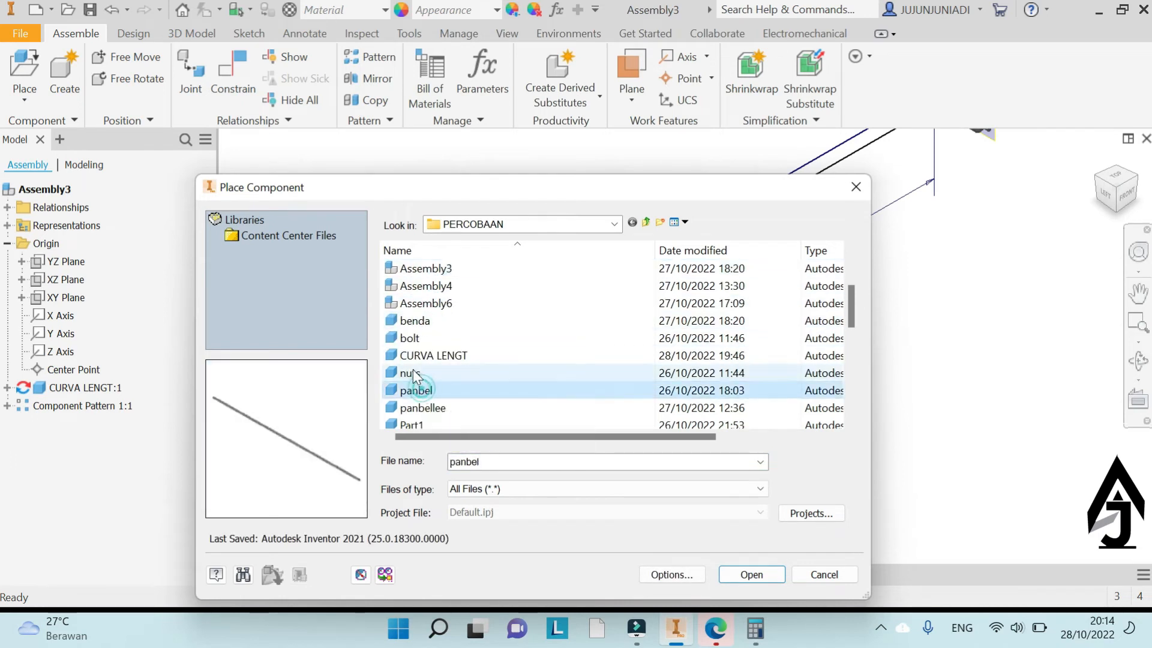
{"action": "left_click", "coordinate": [417, 372]}
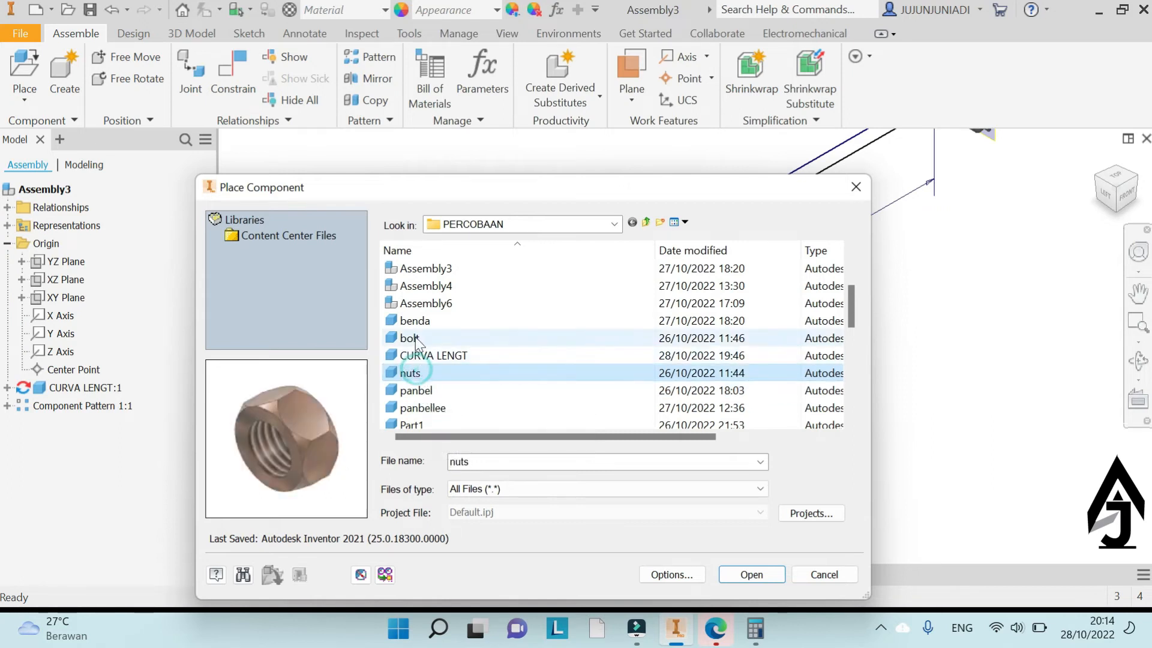
{"action": "scroll", "coordinate": [433, 408], "scroll_direction": "down", "scroll_amount": 1}
{"action": "left_click", "coordinate": [413, 389]}
{"action": "left_click", "coordinate": [414, 372]}
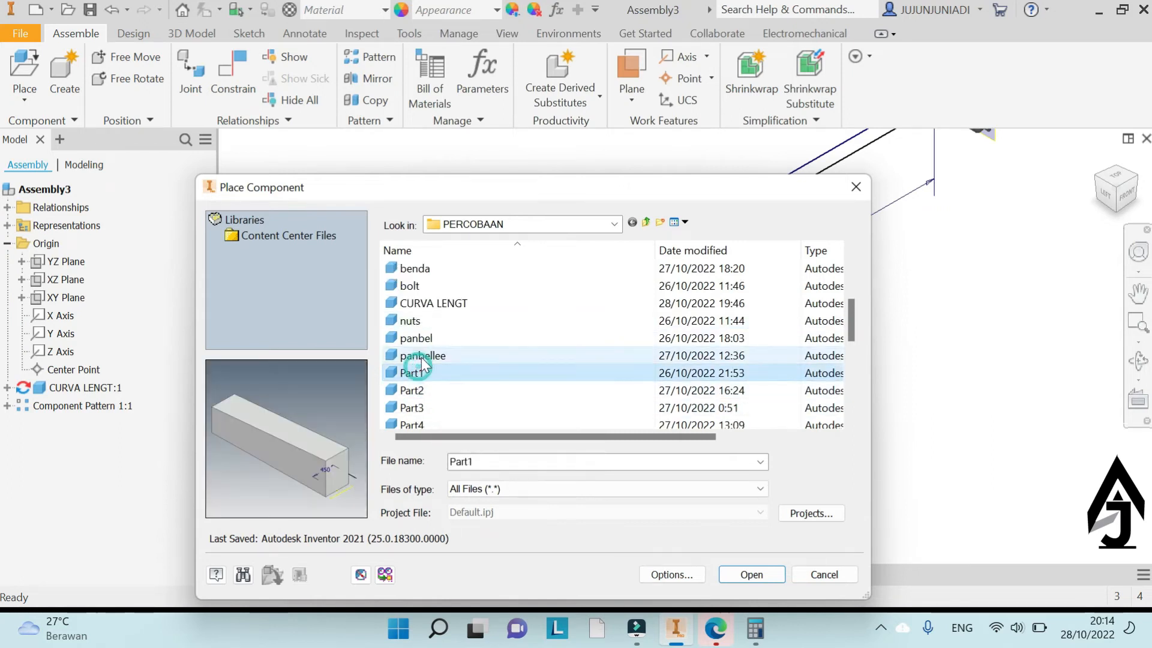
{"action": "left_click", "coordinate": [422, 356]}
{"action": "scroll", "coordinate": [422, 360], "scroll_direction": "down", "scroll_amount": 1}
{"action": "left_click", "coordinate": [417, 390]}
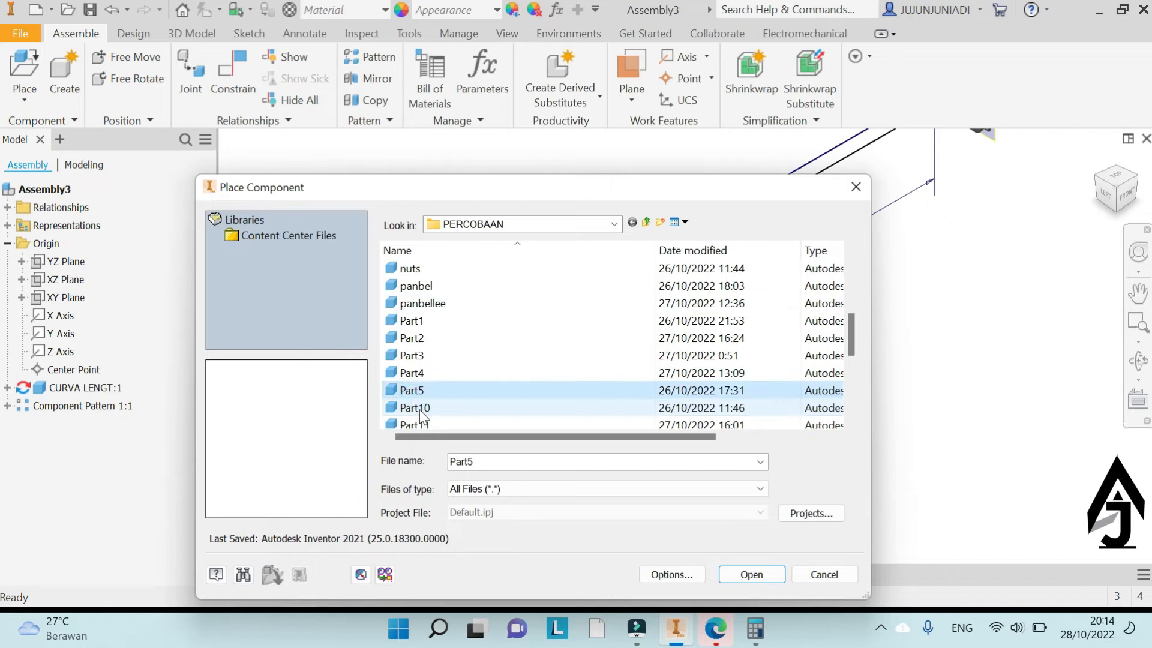
Place one instance of Part10 from the PERCOBAAN folder in the assembly and expand its origin geometry in the model tree
{"action": "left_click", "coordinate": [420, 408]}
{"action": "left_click", "coordinate": [751, 577]}
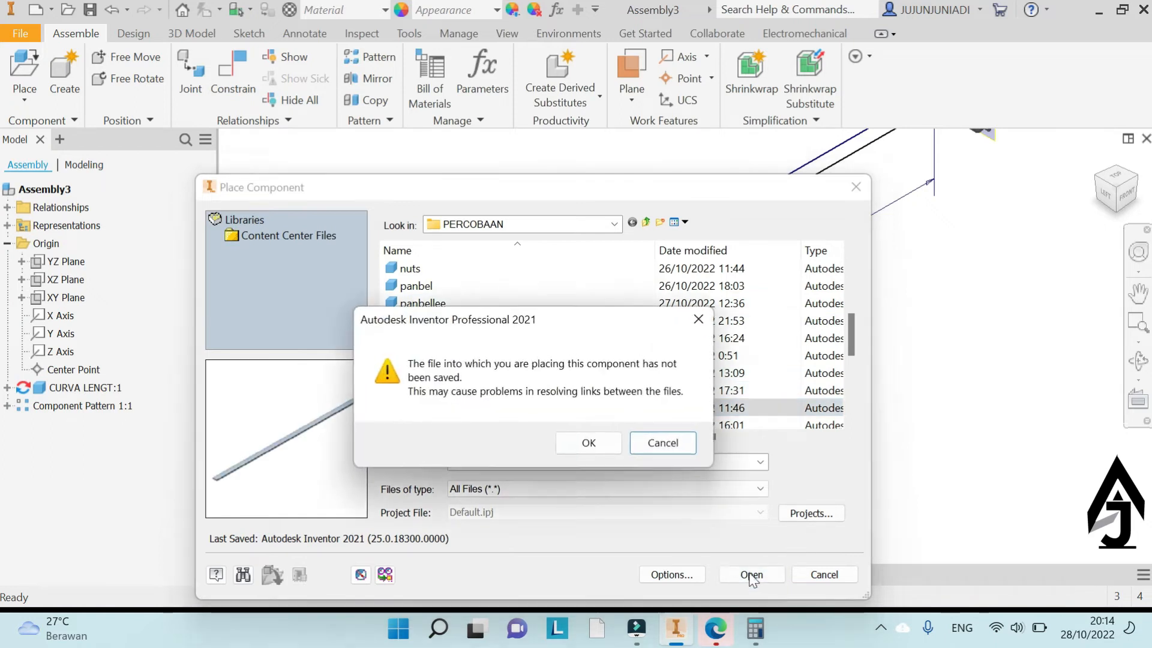
{"action": "left_click", "coordinate": [596, 451]}
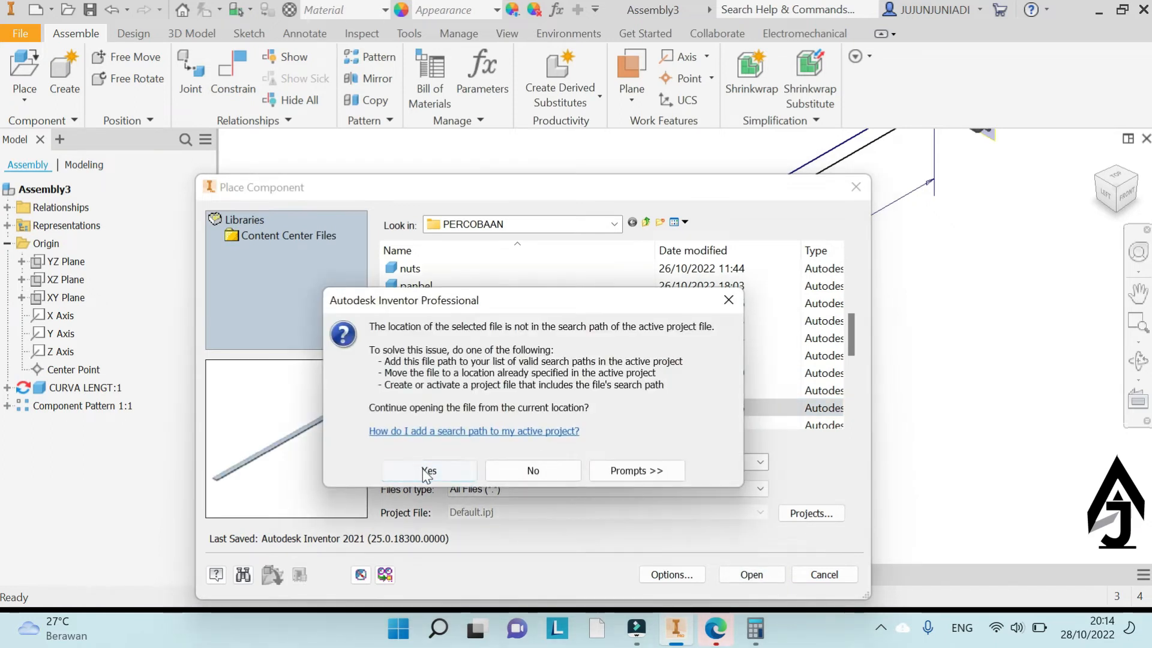
{"action": "left_click", "coordinate": [430, 469]}
{"action": "left_click", "coordinate": [525, 236]}
{"action": "right_click", "coordinate": [883, 369]}
{"action": "left_click", "coordinate": [823, 378]}
{"action": "scroll", "coordinate": [594, 286], "scroll_direction": "down", "scroll_amount": 10}
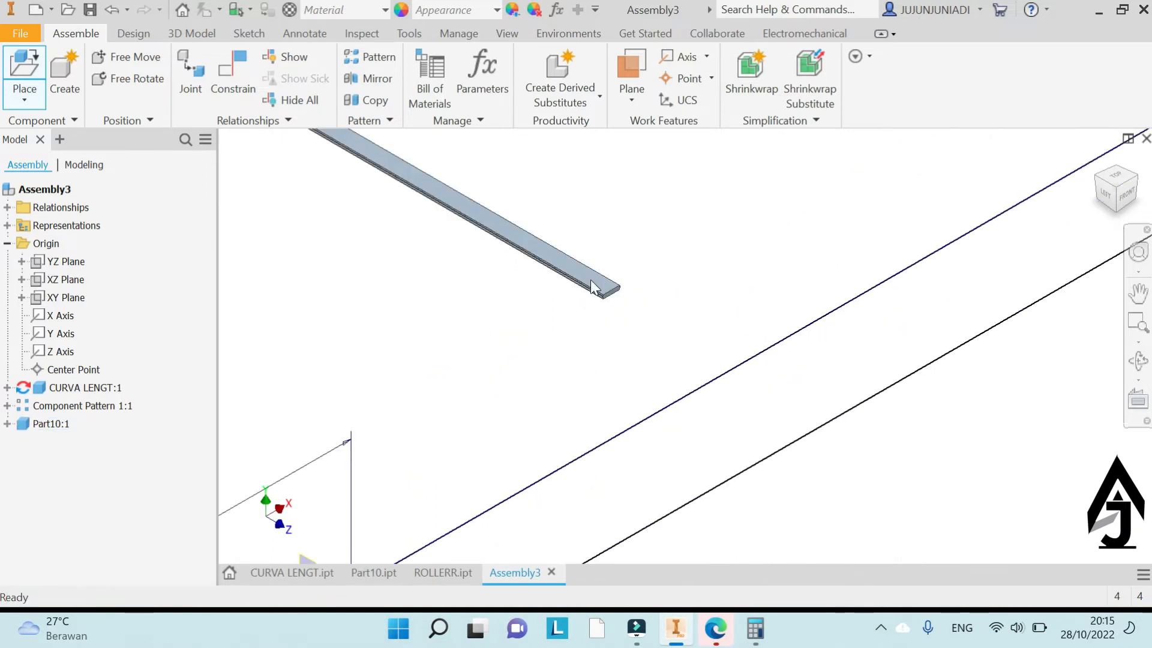
{"action": "scroll", "coordinate": [688, 334], "scroll_direction": "up", "scroll_amount": 10}
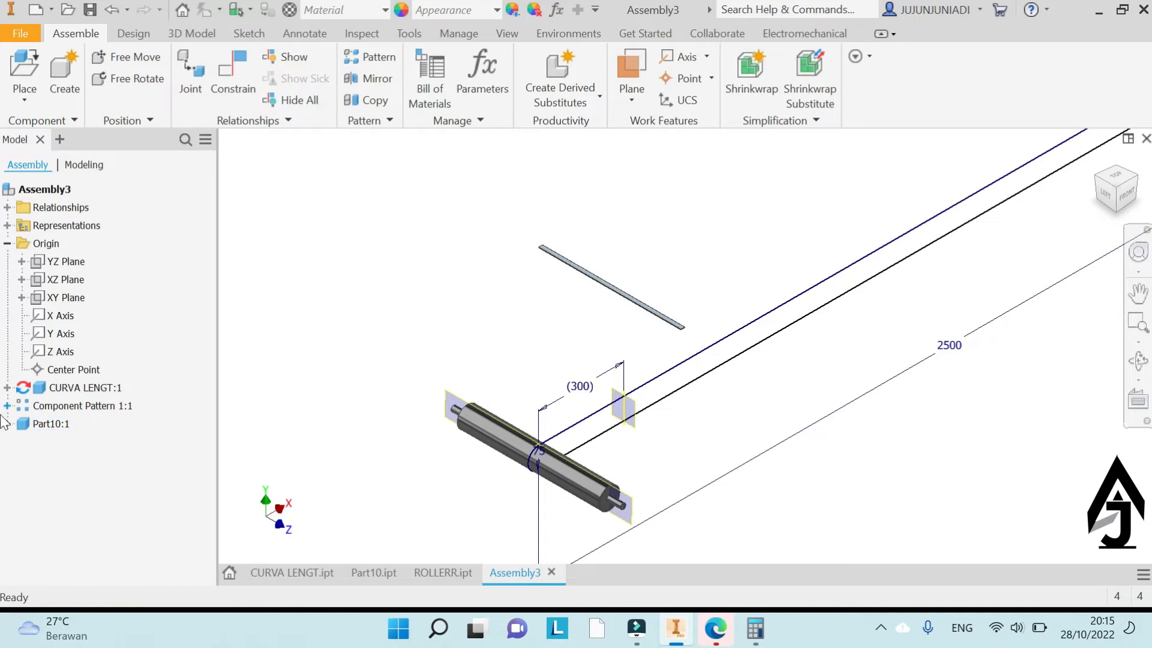
{"action": "left_click", "coordinate": [21, 442]}
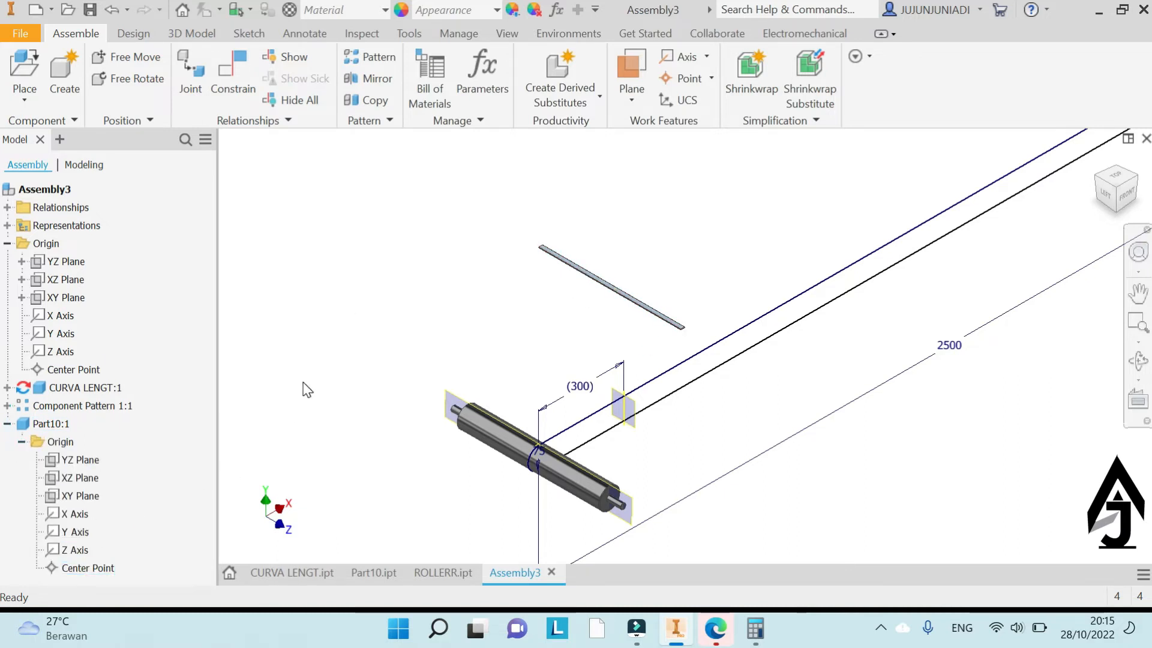
{"action": "right_click", "coordinate": [332, 173]}
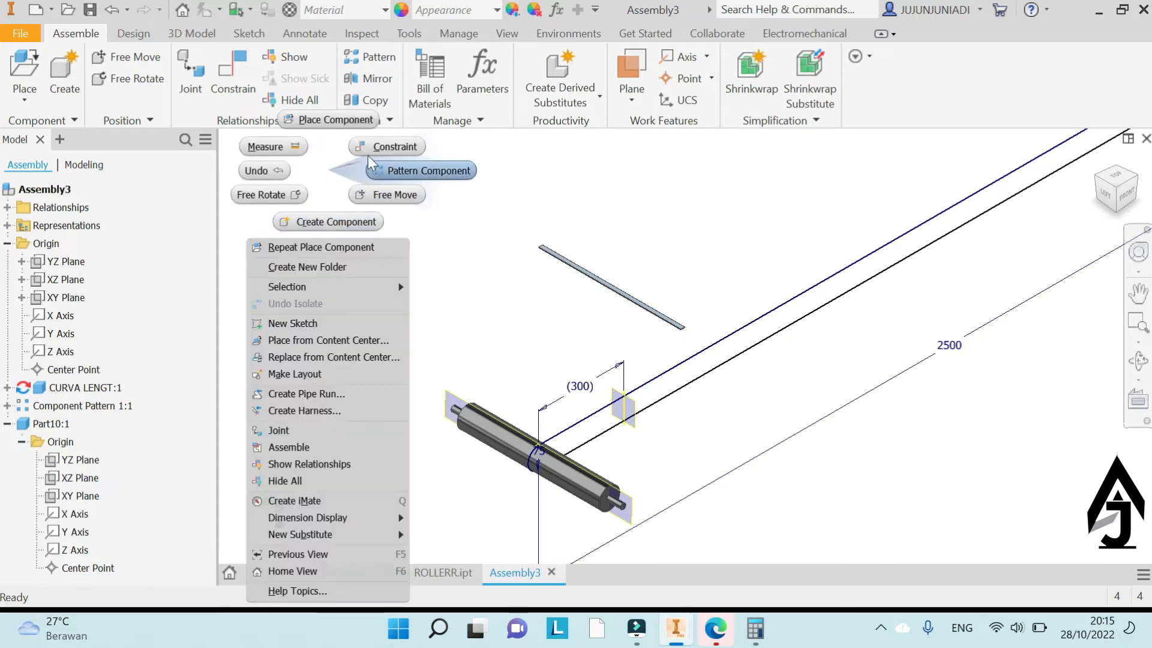
{"action": "left_click", "coordinate": [387, 146]}
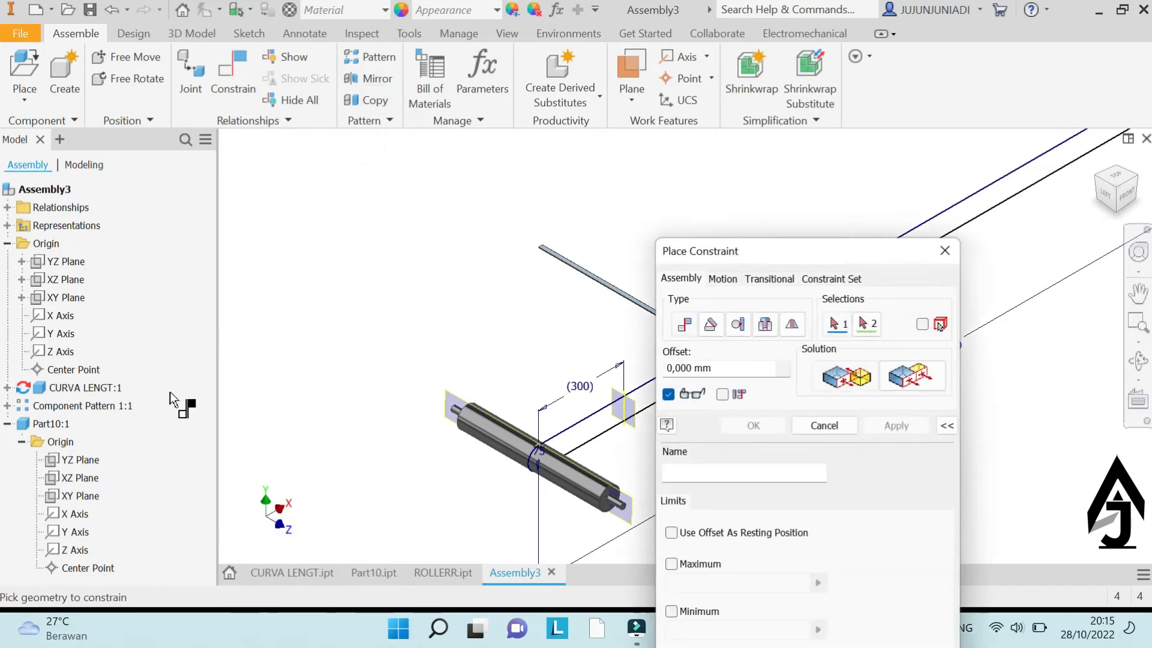
{"action": "left_click", "coordinate": [90, 567]}
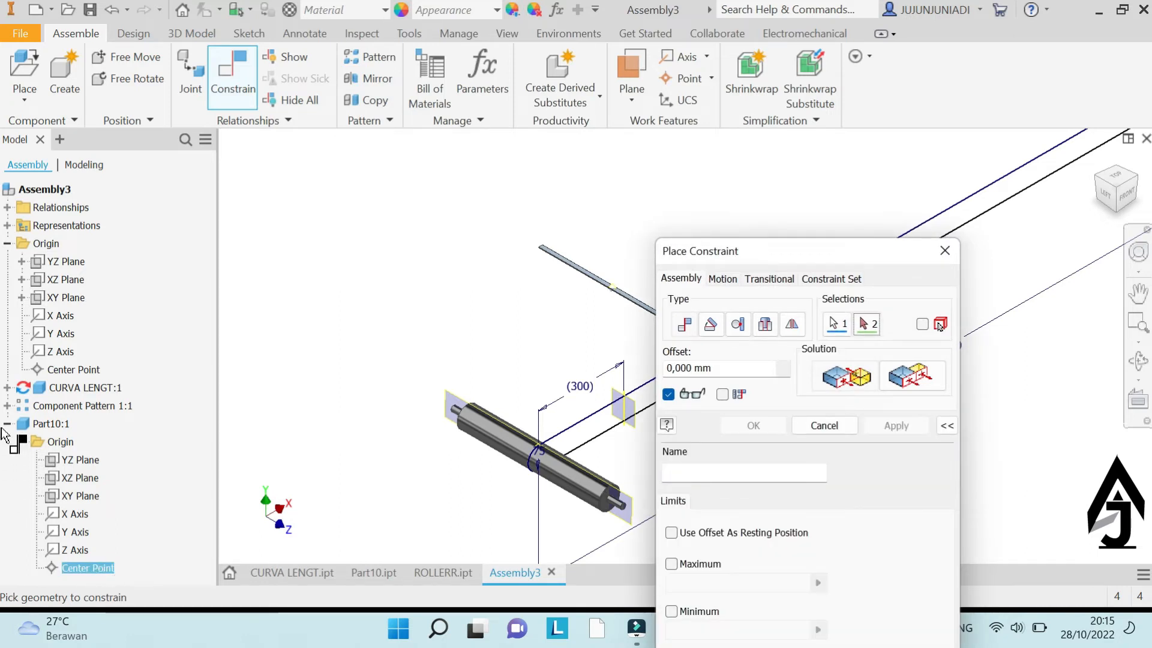
{"action": "left_click", "coordinate": [8, 388]}
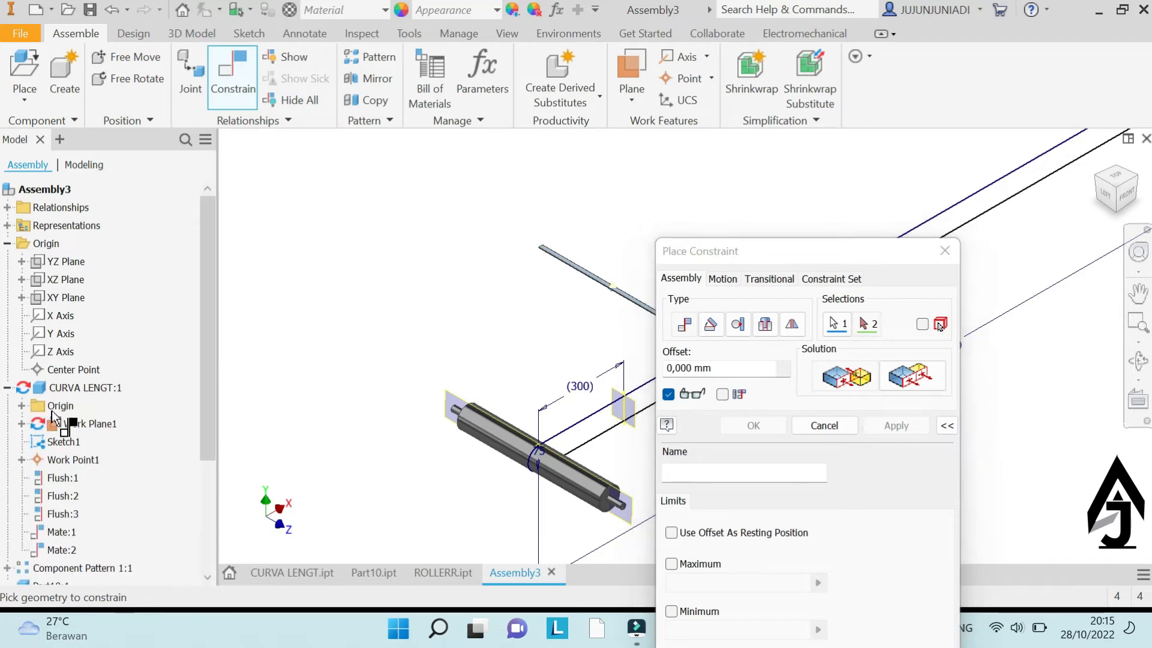
{"action": "scroll", "coordinate": [474, 326], "scroll_direction": "down", "scroll_amount": 3}
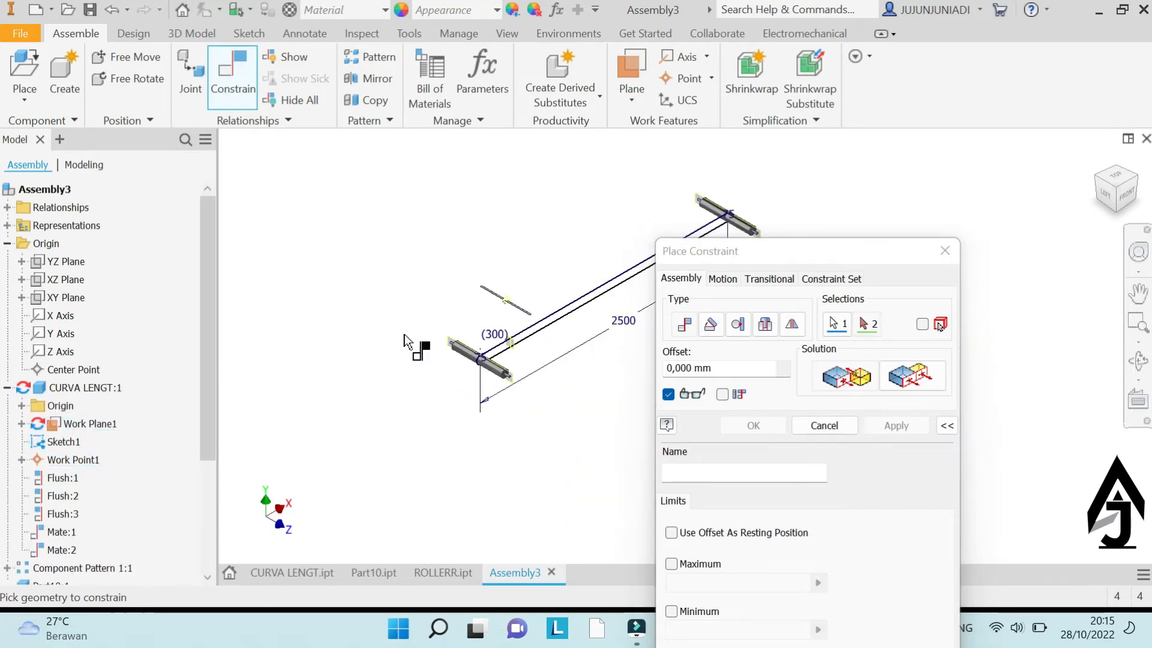
{"action": "left_click", "coordinate": [945, 250]}
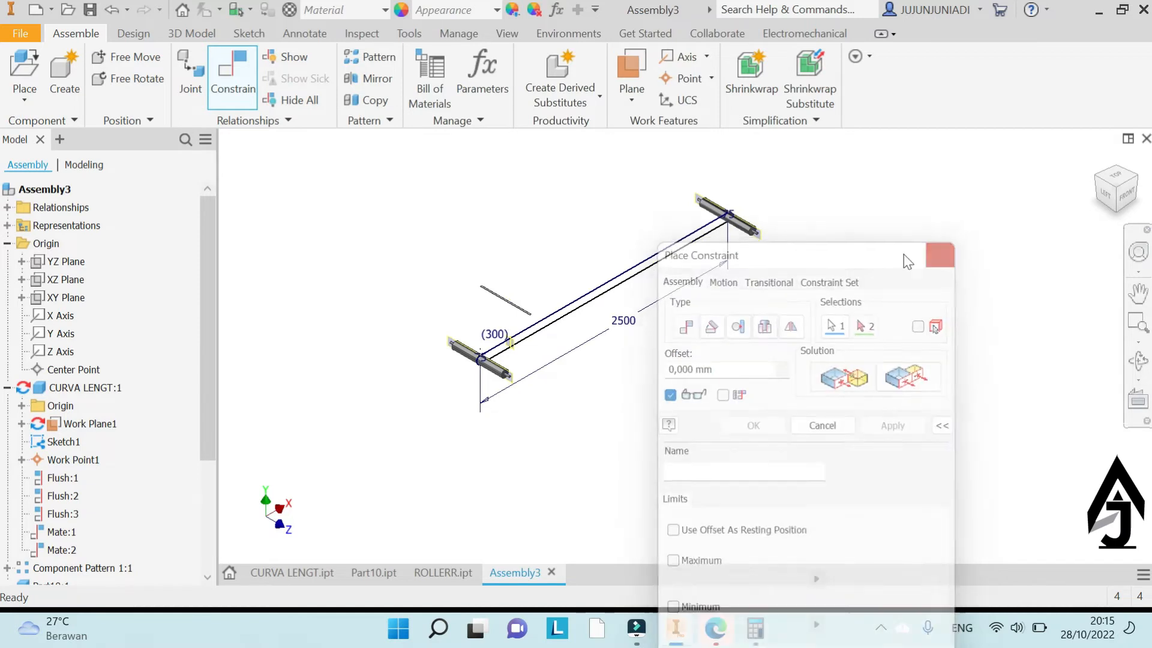
Switch the model tree to the Modeling view and expand CURVA LENGT's Rectangular Pattern1 down to Work Point2
{"action": "left_click", "coordinate": [81, 168]}
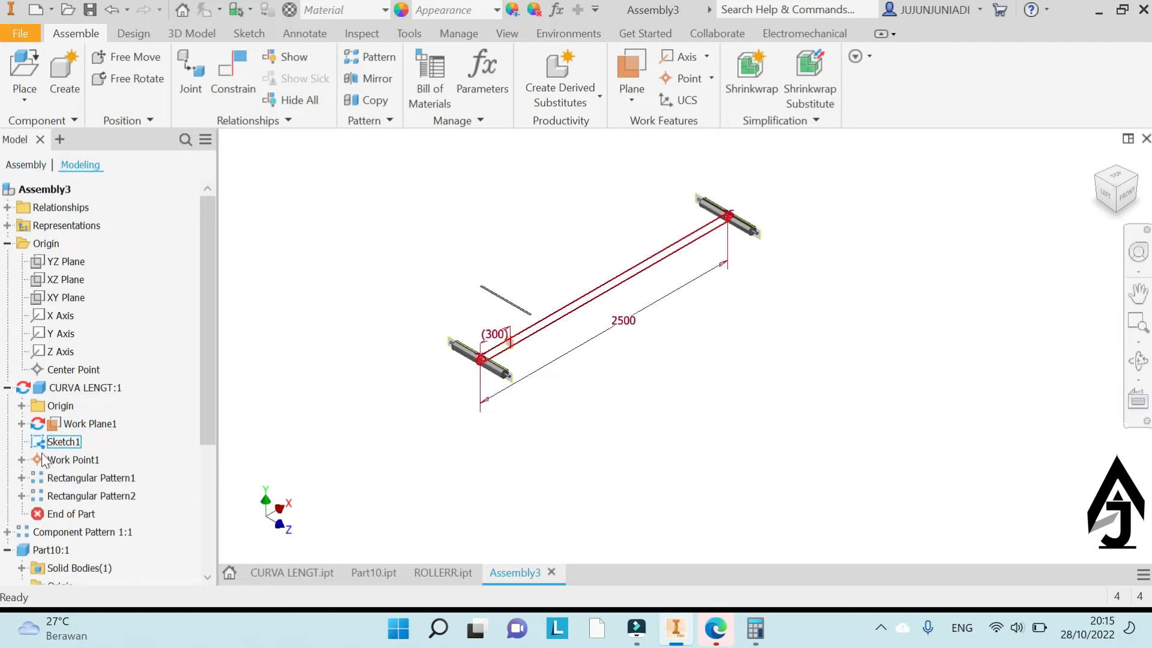
{"action": "left_click", "coordinate": [22, 479]}
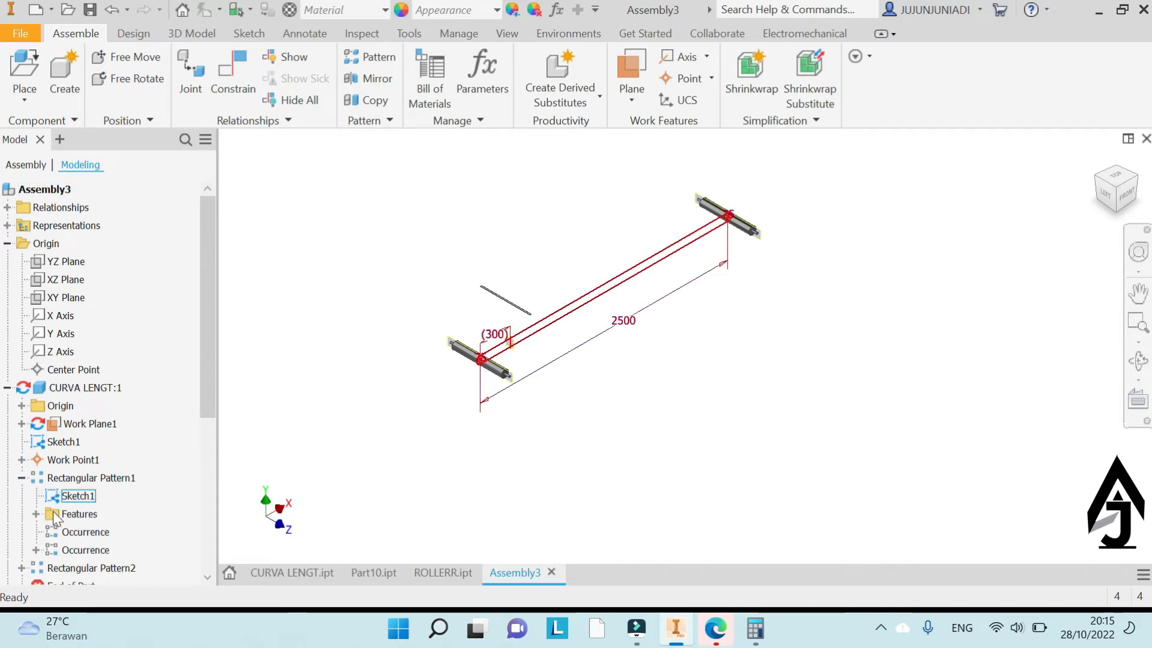
{"action": "scroll", "coordinate": [108, 498], "scroll_direction": "down", "scroll_amount": 2}
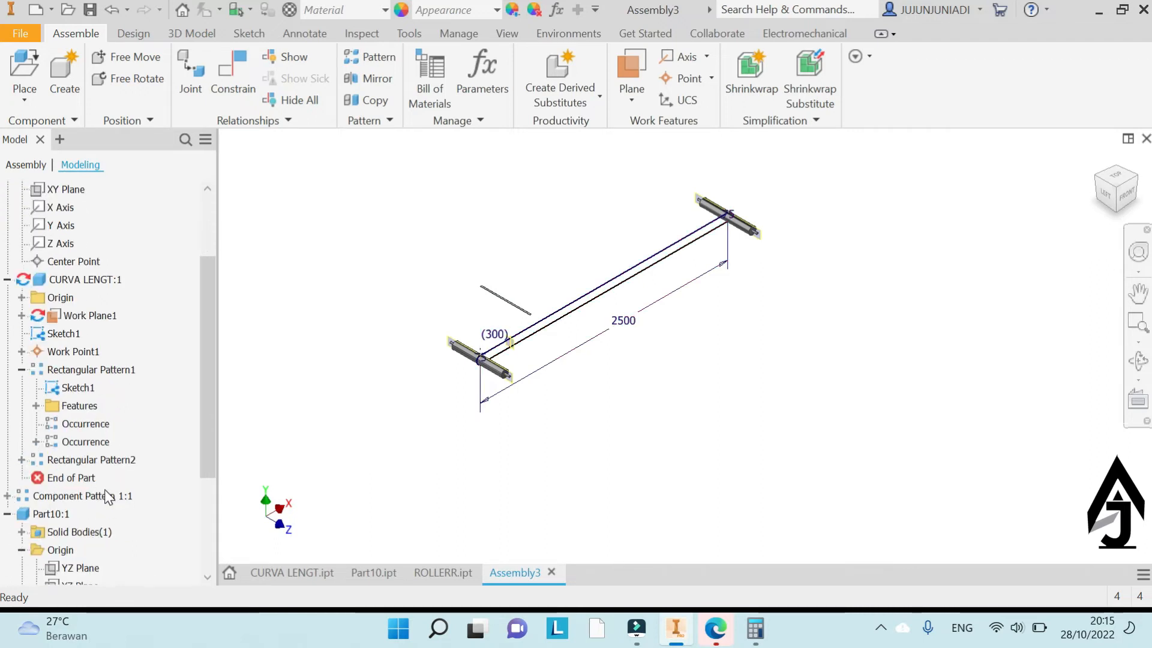
{"action": "left_click", "coordinate": [36, 442]}
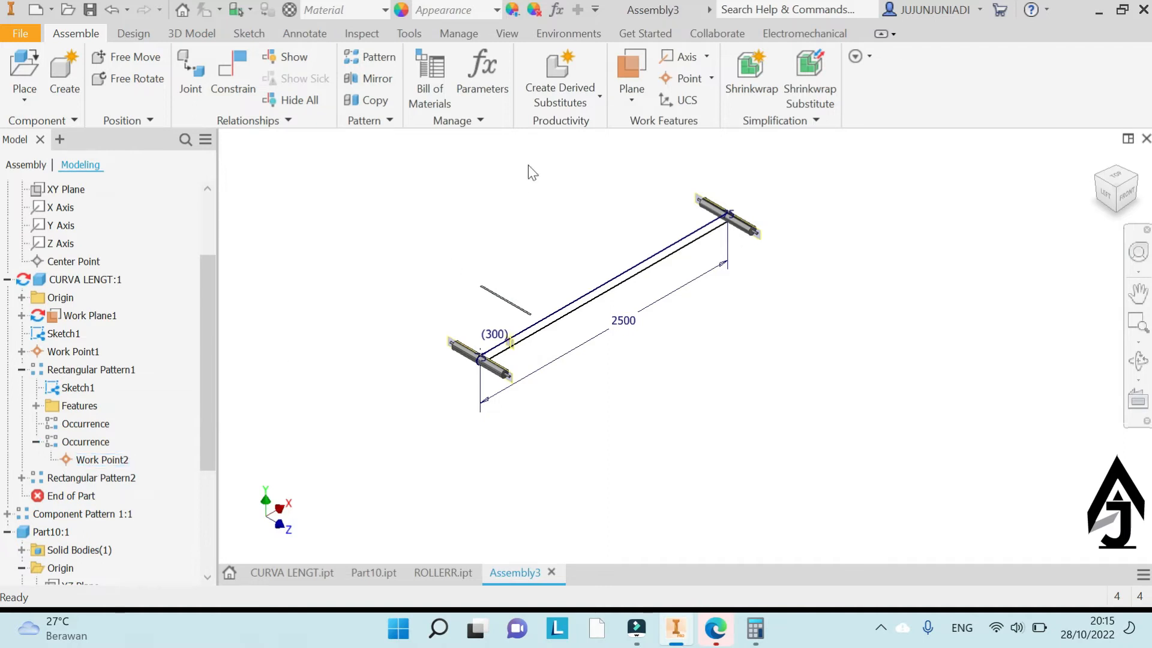
{"action": "left_click_drag", "start_coordinate": [208, 424], "coordinate": [204, 505]}
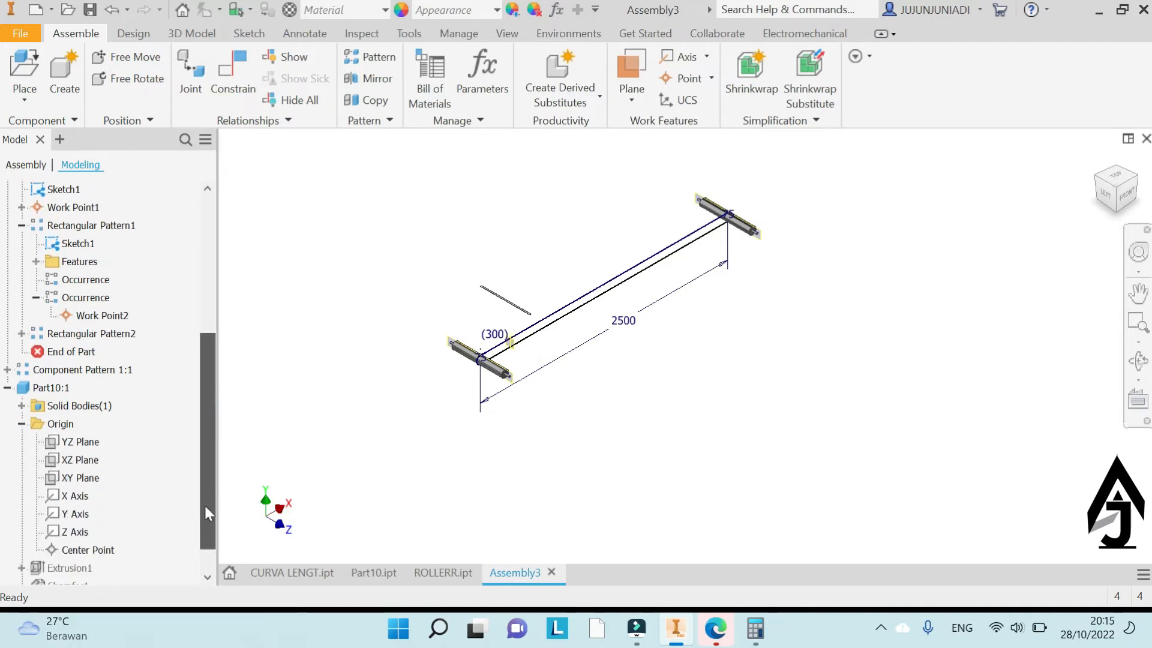
Constrain Part10's origin center point to Work Point2 of CURVA LENGT with a 0 mm offset
{"action": "right_click", "coordinate": [420, 187]}
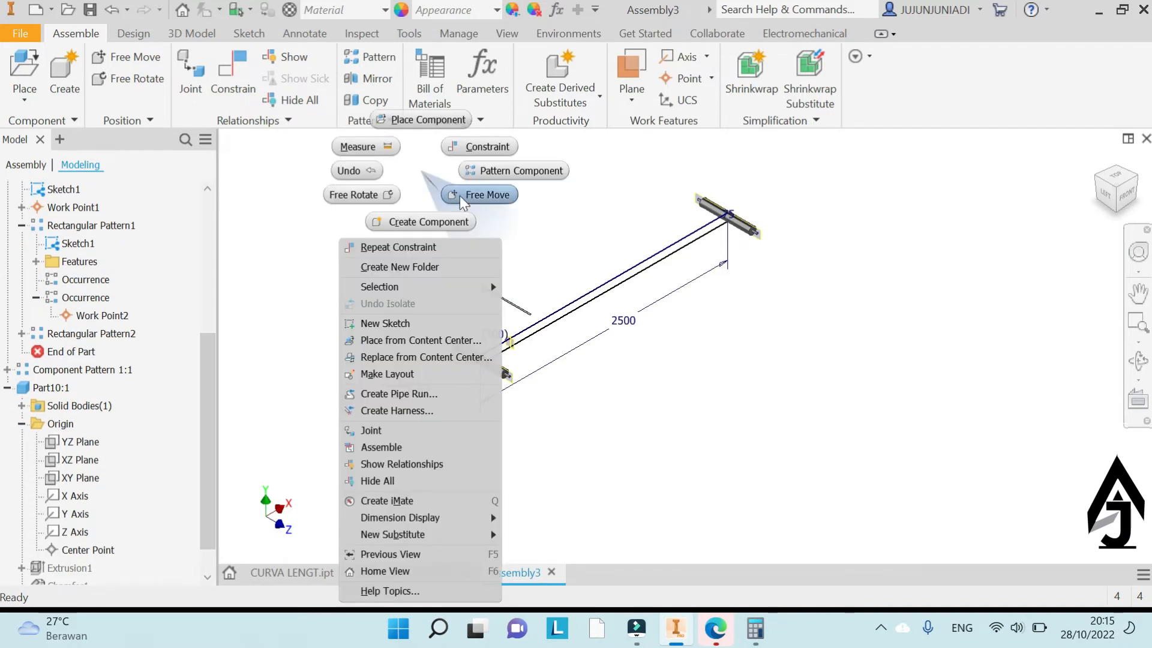
{"action": "left_click", "coordinate": [482, 146]}
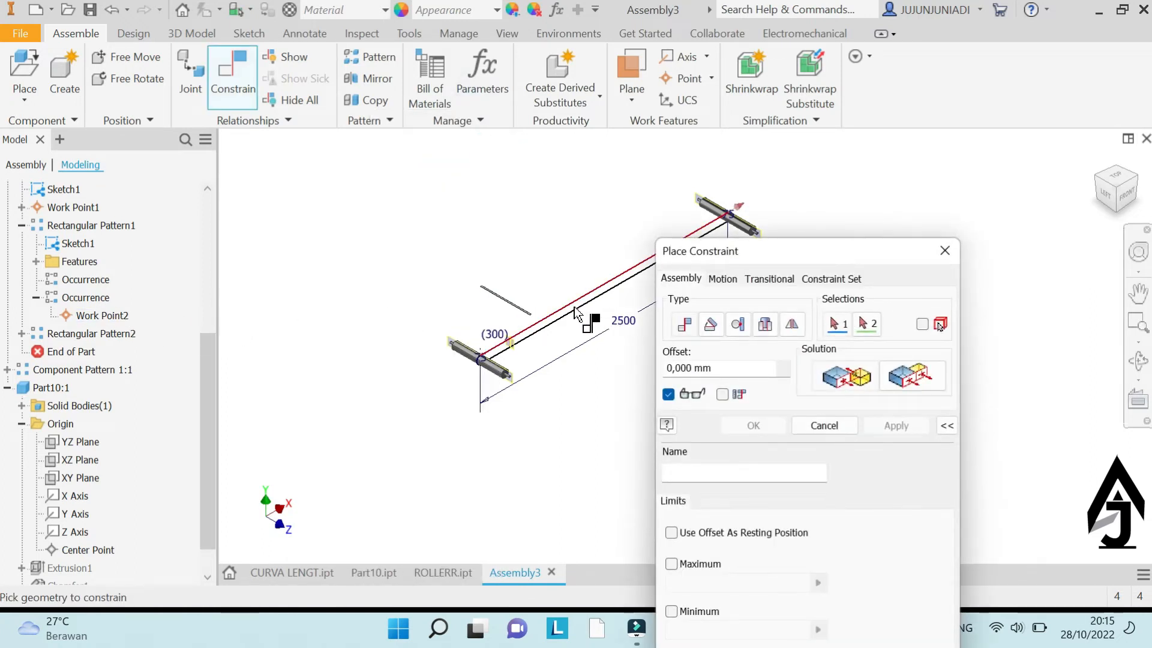
{"action": "scroll", "coordinate": [99, 498], "scroll_direction": "down", "scroll_amount": 1}
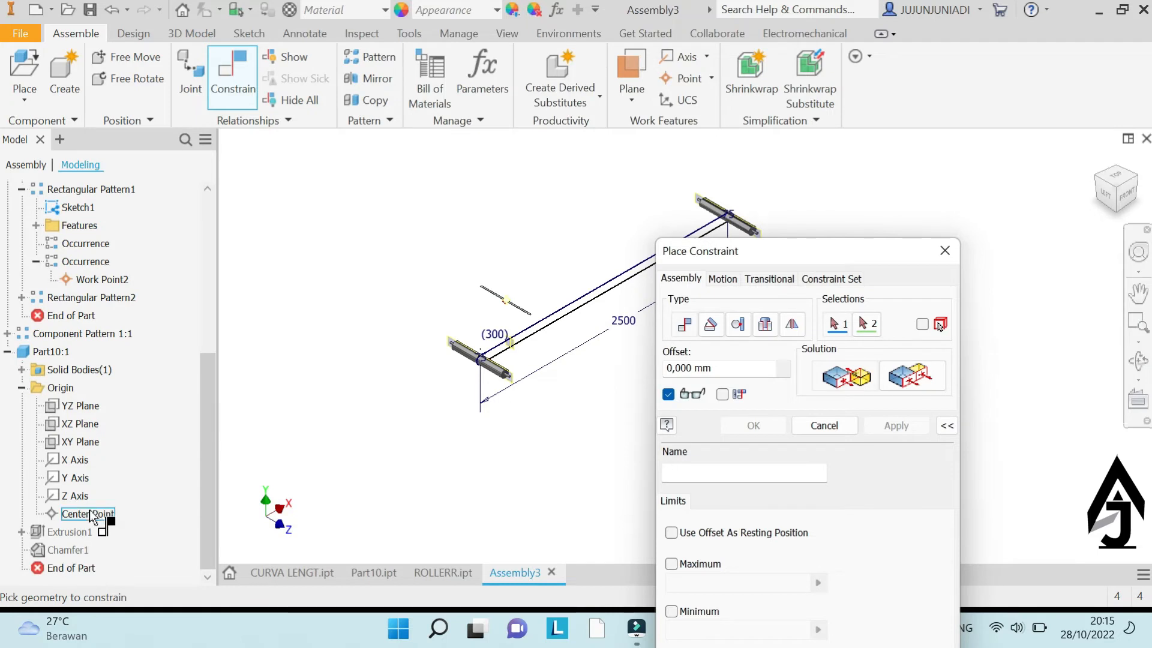
{"action": "left_click", "coordinate": [88, 515]}
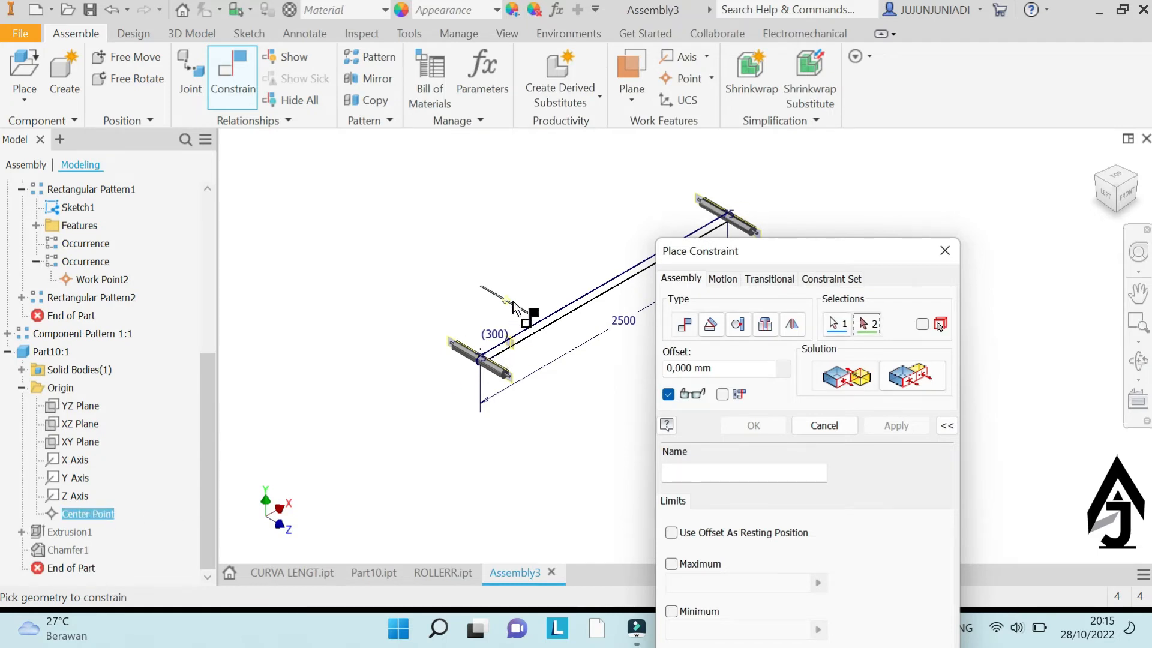
{"action": "left_click", "coordinate": [102, 280]}
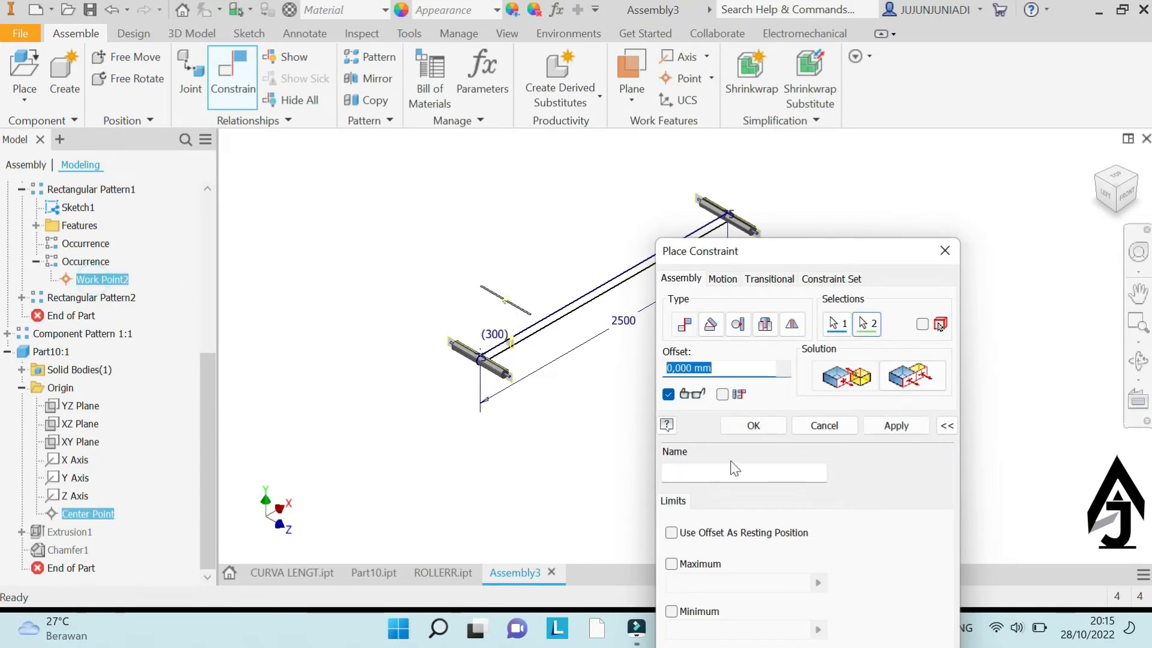
{"action": "left_click", "coordinate": [895, 425]}
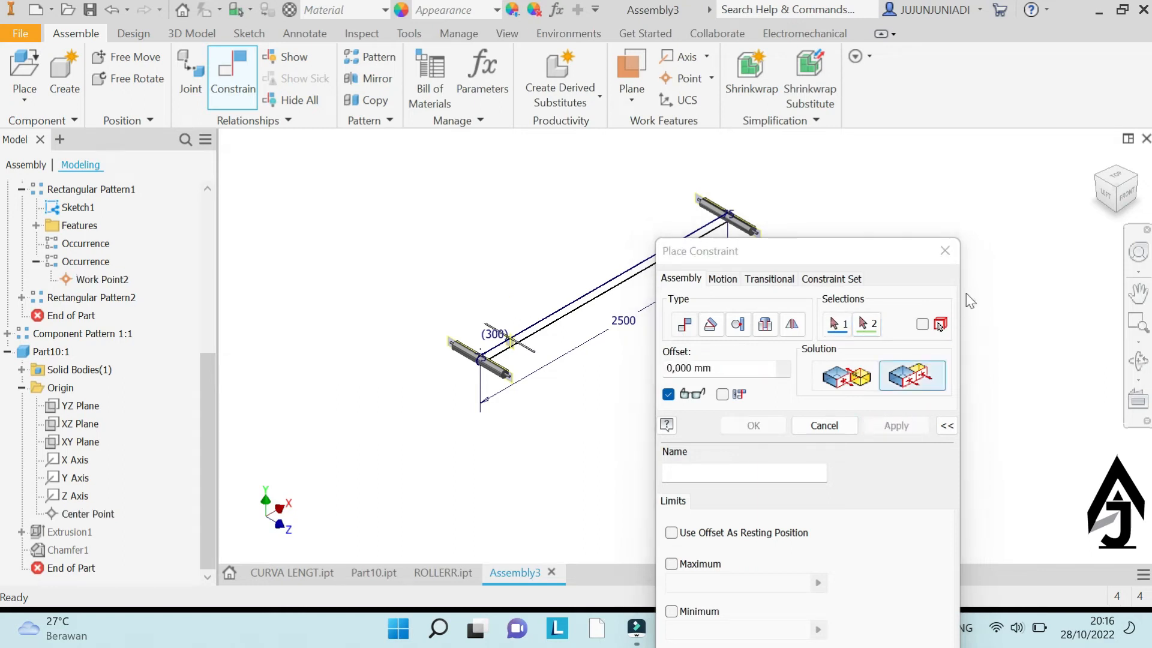
{"action": "left_click", "coordinate": [945, 251]}
Mate Part10's XY plane to the assembly's XY plane with a 0 mm offset
{"action": "scroll", "coordinate": [660, 270], "scroll_direction": "up", "scroll_amount": 5}
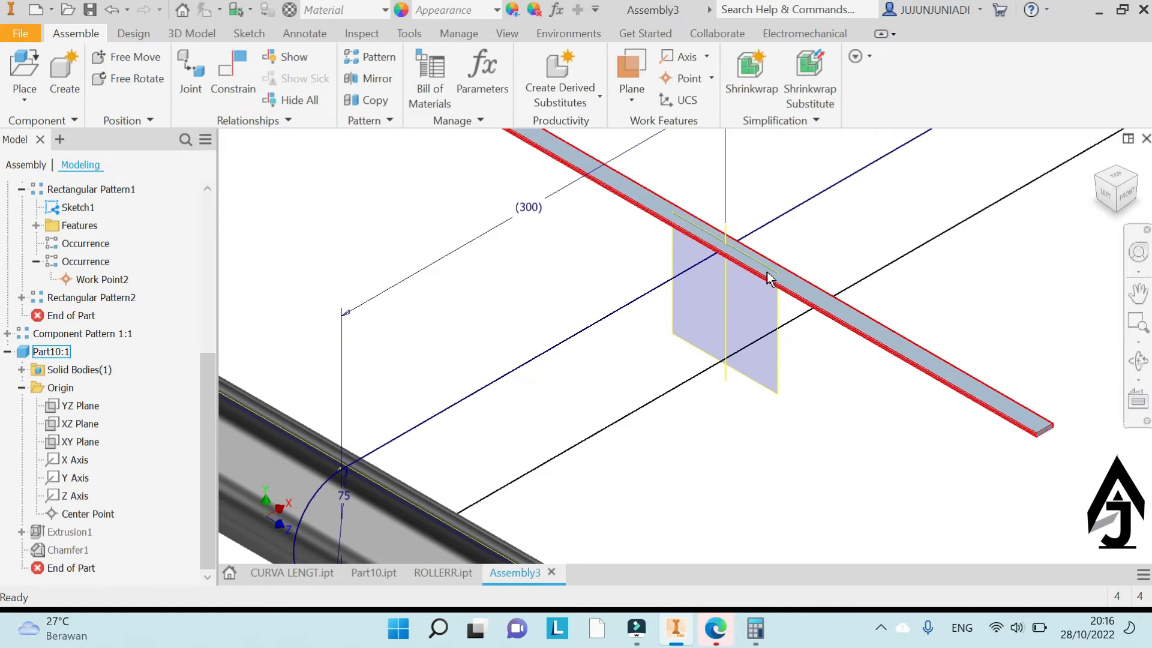
{"action": "right_click", "coordinate": [415, 157]}
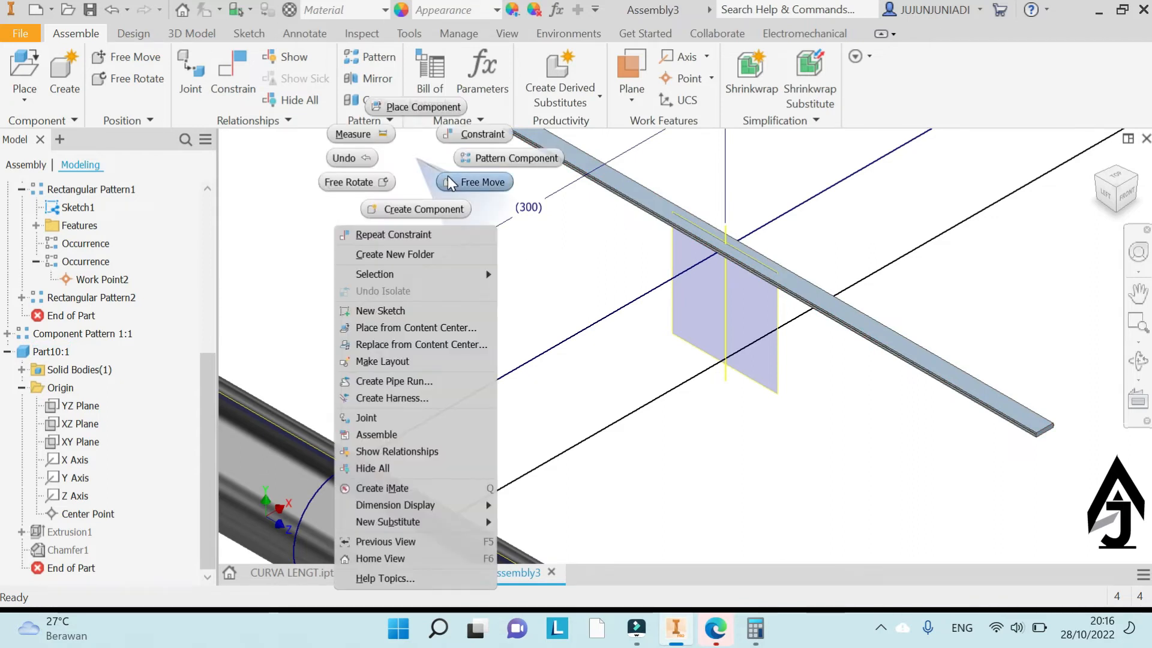
{"action": "left_click", "coordinate": [477, 133]}
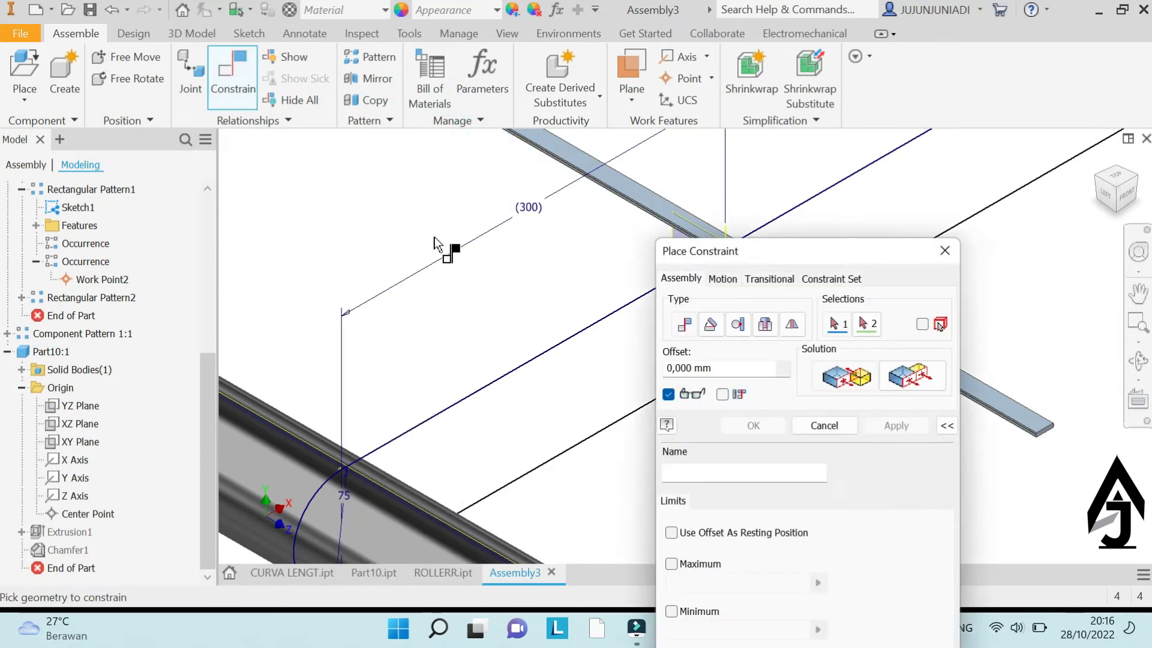
{"action": "left_click", "coordinate": [846, 375]}
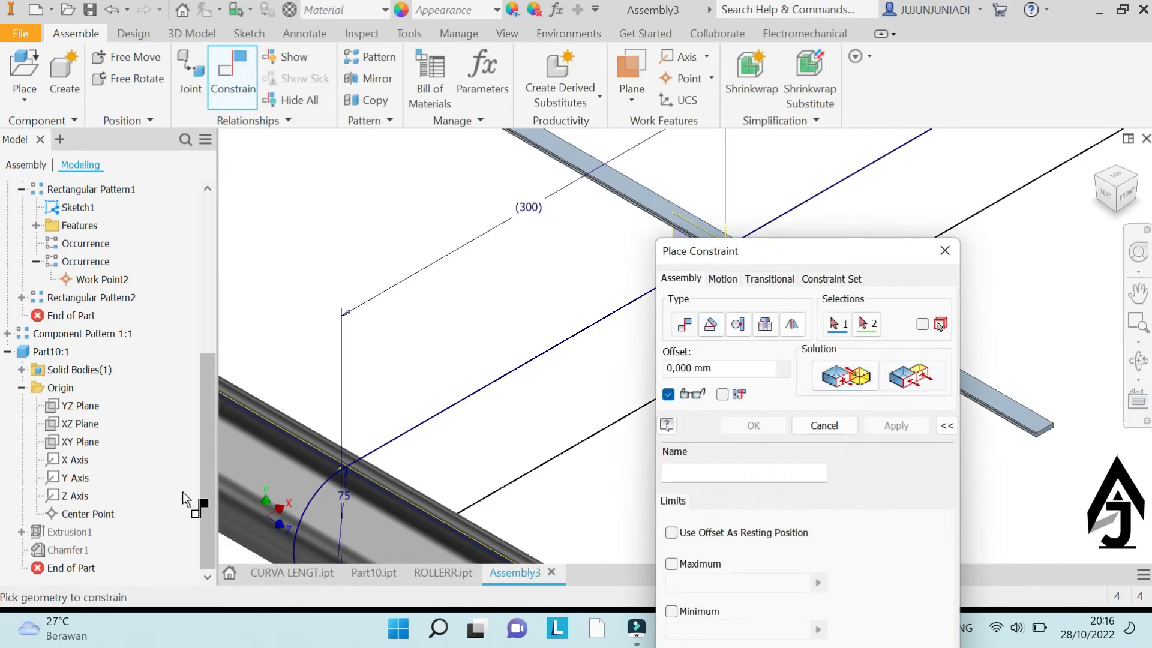
{"action": "left_click", "coordinate": [71, 443]}
{"action": "left_click_drag", "start_coordinate": [206, 414], "coordinate": [226, 232]}
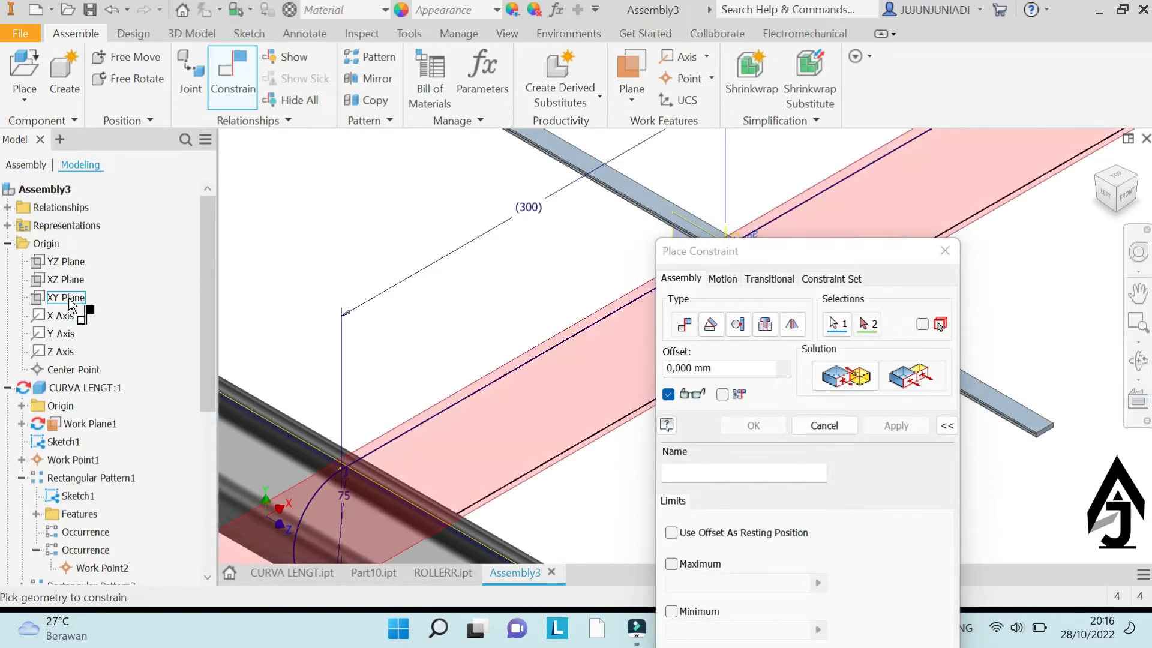
{"action": "left_click", "coordinate": [69, 299]}
{"action": "left_click", "coordinate": [894, 426]}
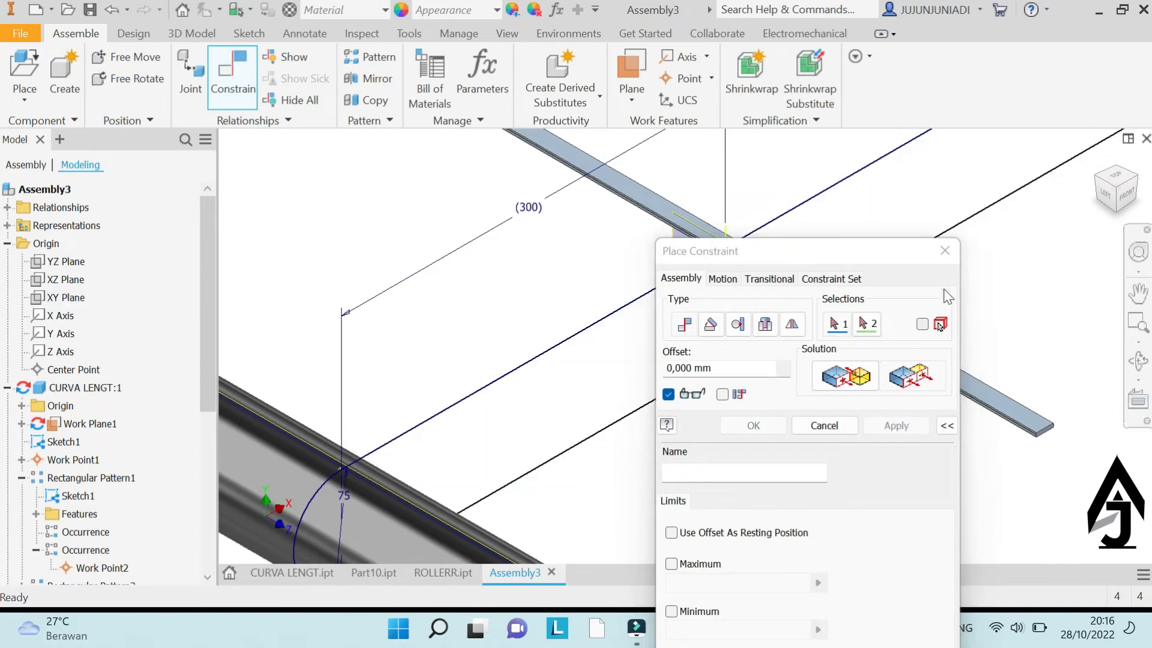
{"action": "left_click", "coordinate": [945, 254]}
{"action": "left_click", "coordinate": [905, 271]}
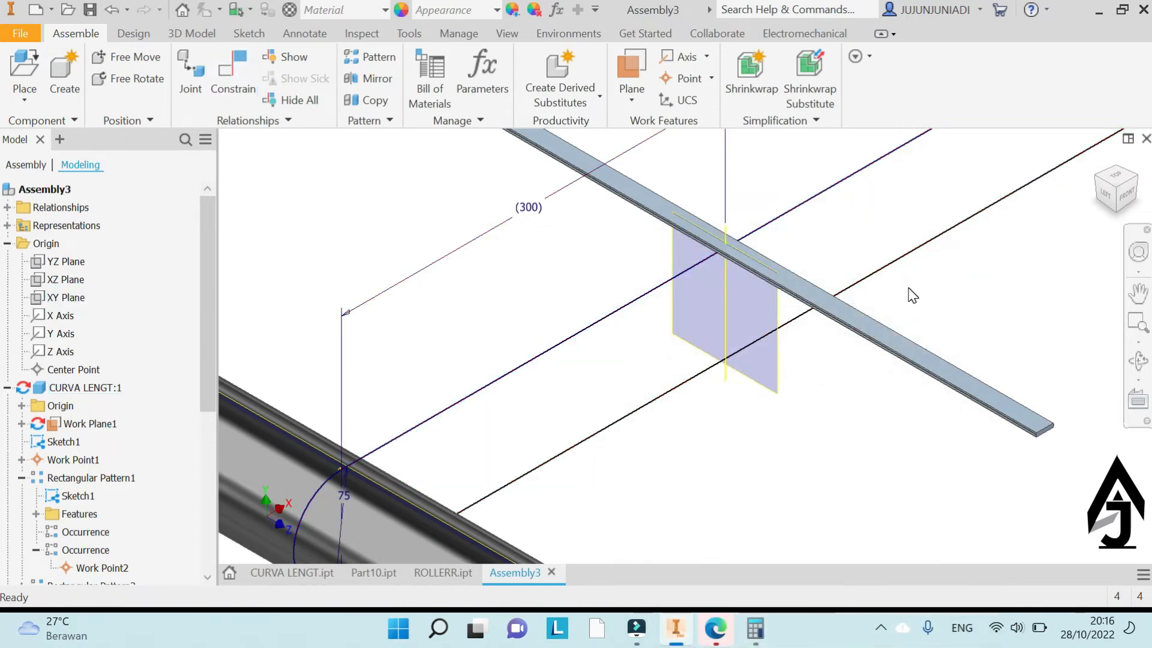
Try to apply a 0 deg angle constraint between Part10's XY plane and the assembly's XZ plane, with the assembly's YZ plane as reference
{"action": "left_click", "coordinate": [238, 70]}
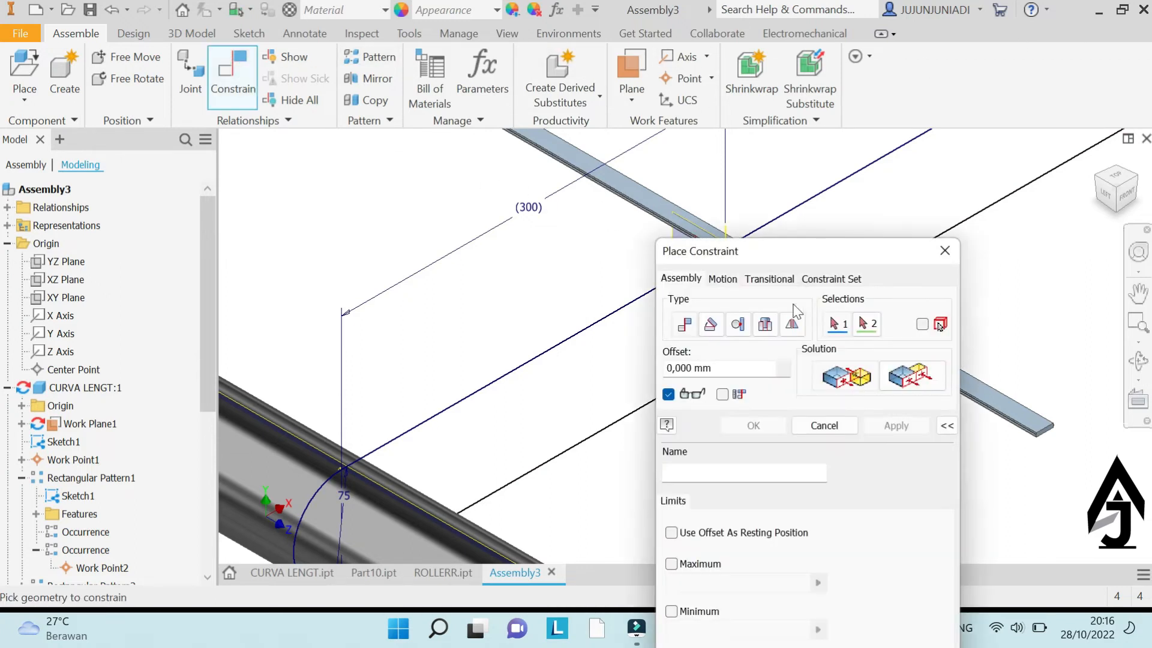
{"action": "left_click", "coordinate": [711, 326]}
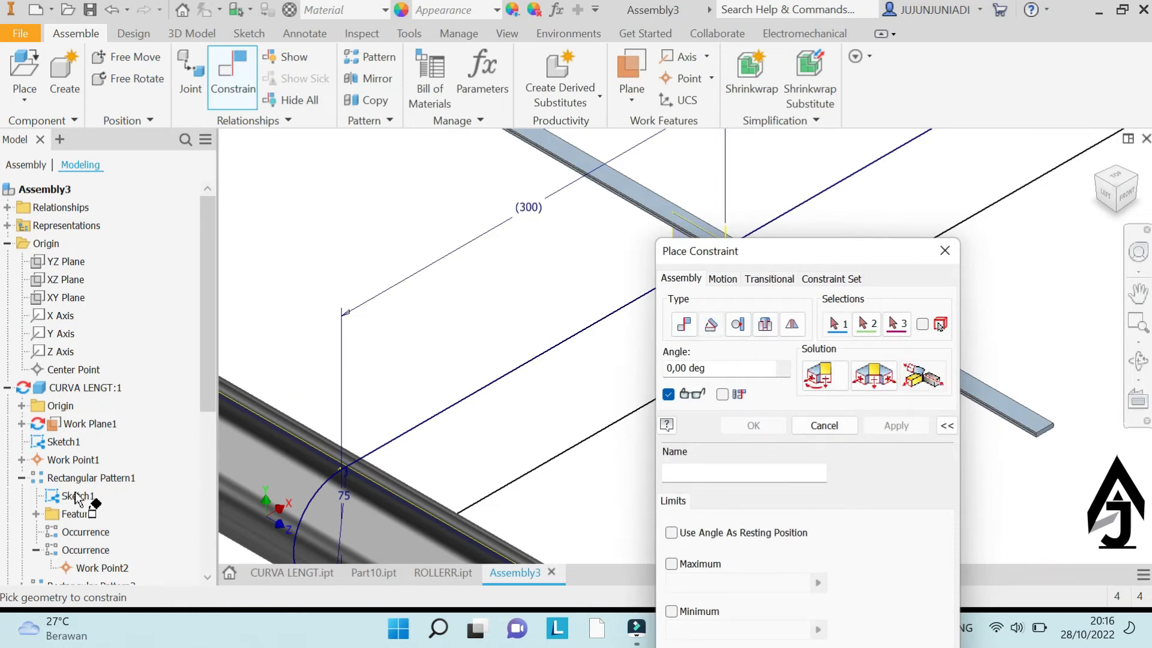
{"action": "scroll", "coordinate": [74, 491], "scroll_direction": "down", "scroll_amount": 5}
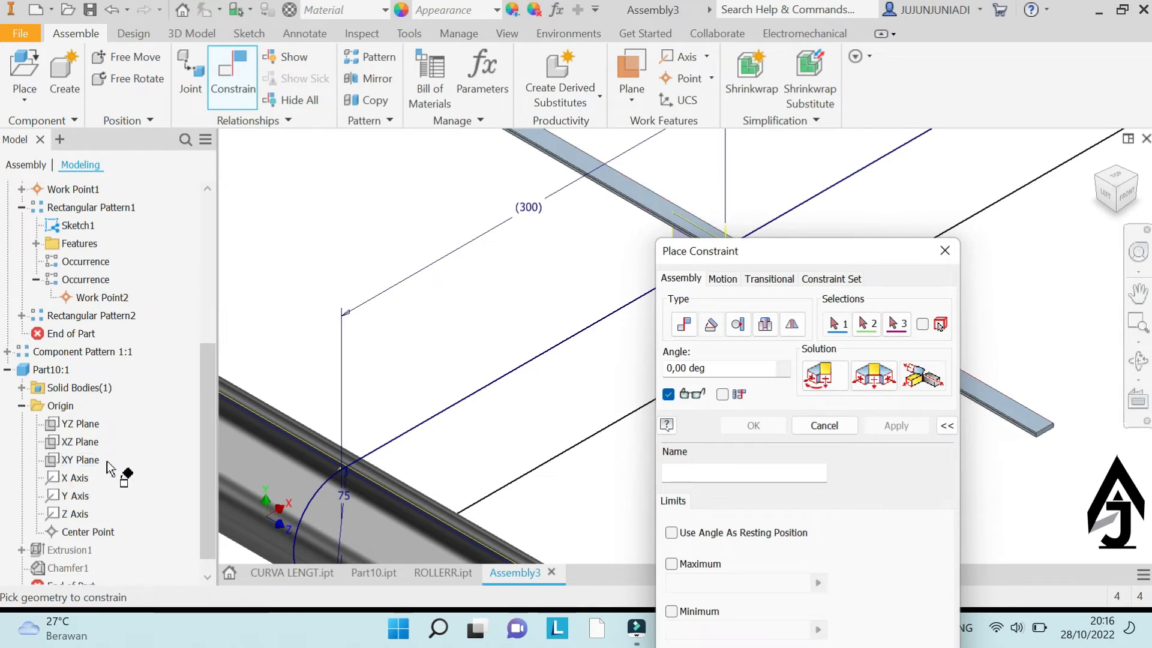
{"action": "left_click", "coordinate": [88, 460]}
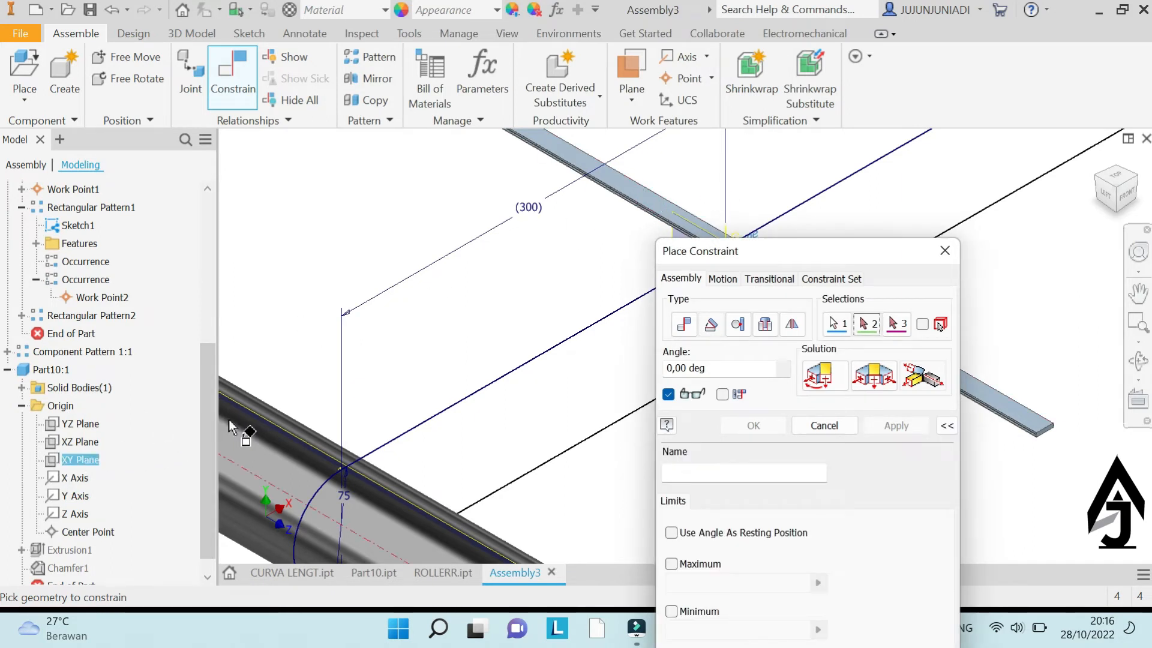
{"action": "left_click_drag", "start_coordinate": [207, 416], "coordinate": [227, 244]}
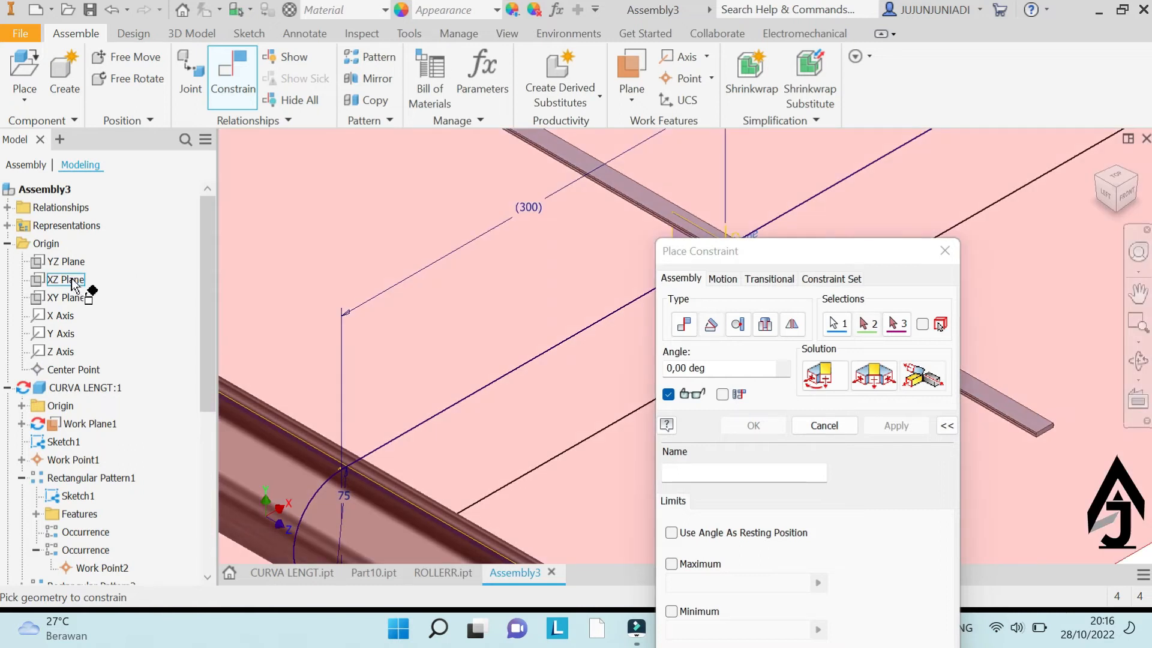
{"action": "left_click", "coordinate": [72, 281]}
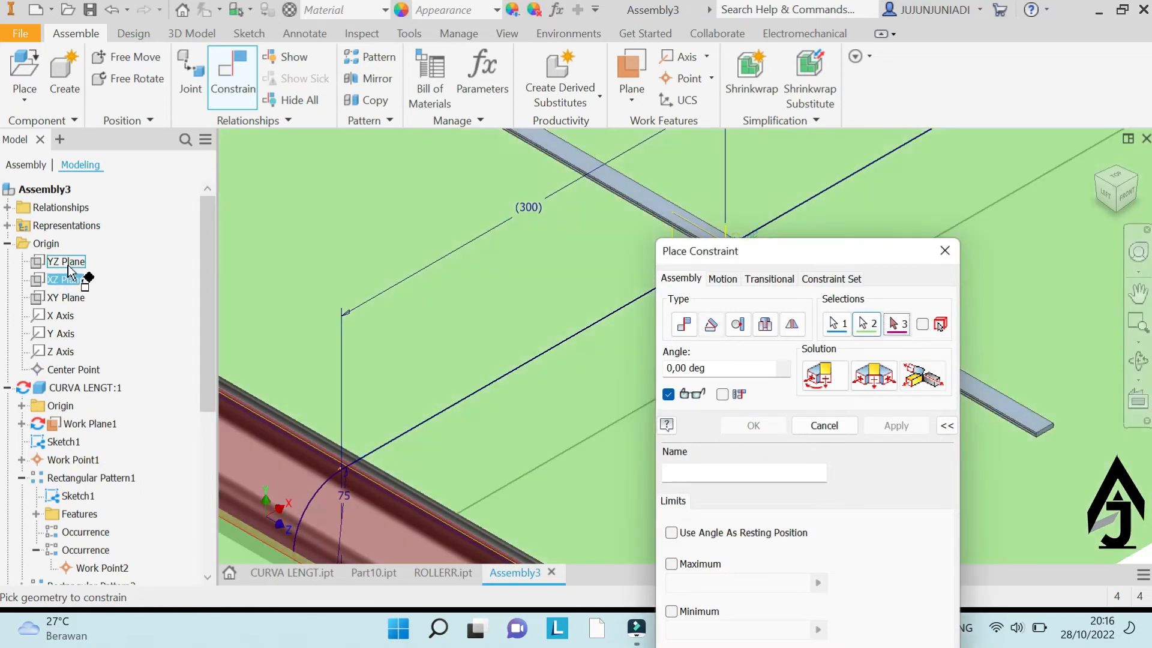
{"action": "left_click", "coordinate": [71, 264]}
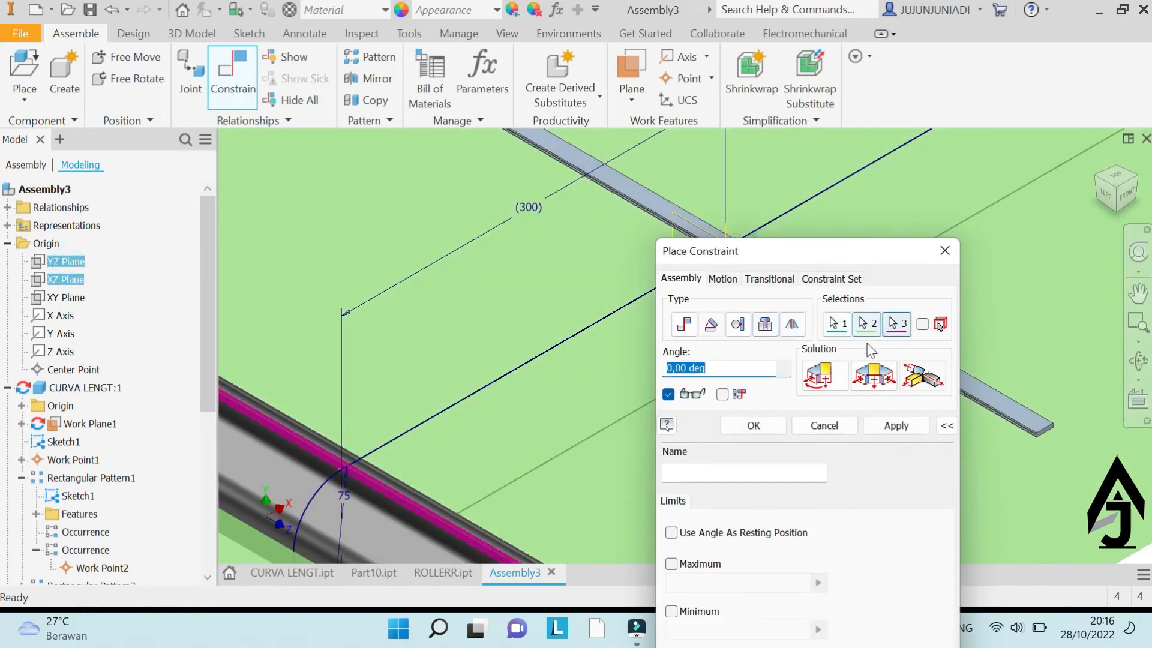
{"action": "left_click", "coordinate": [897, 426]}
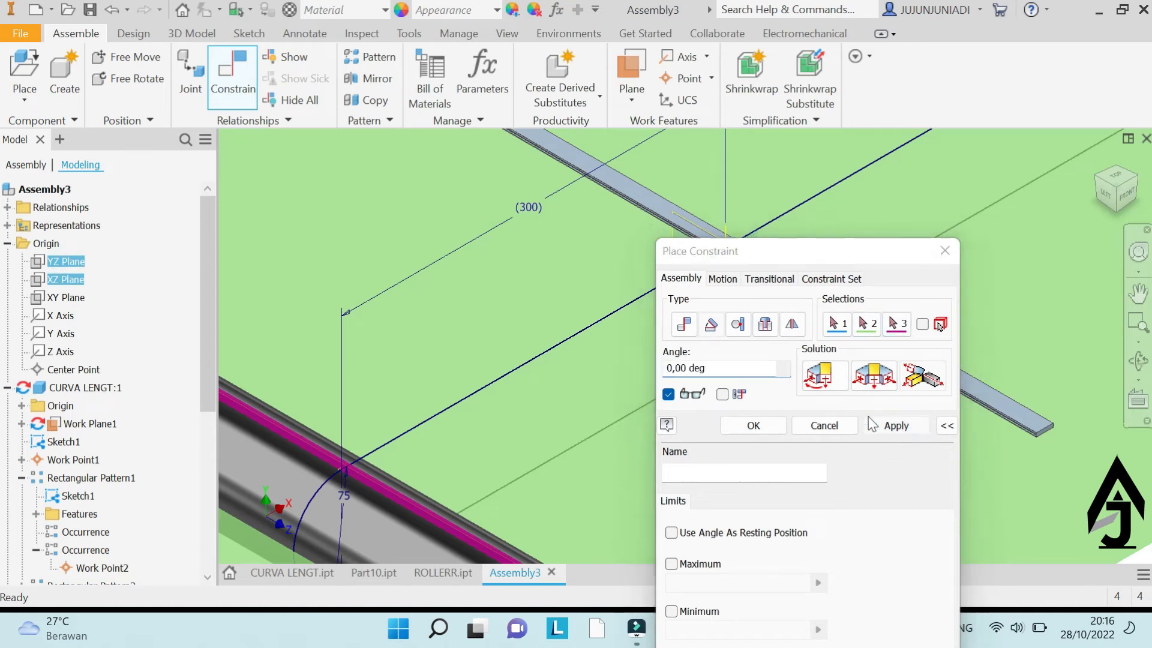
{"action": "left_click", "coordinate": [792, 115]}
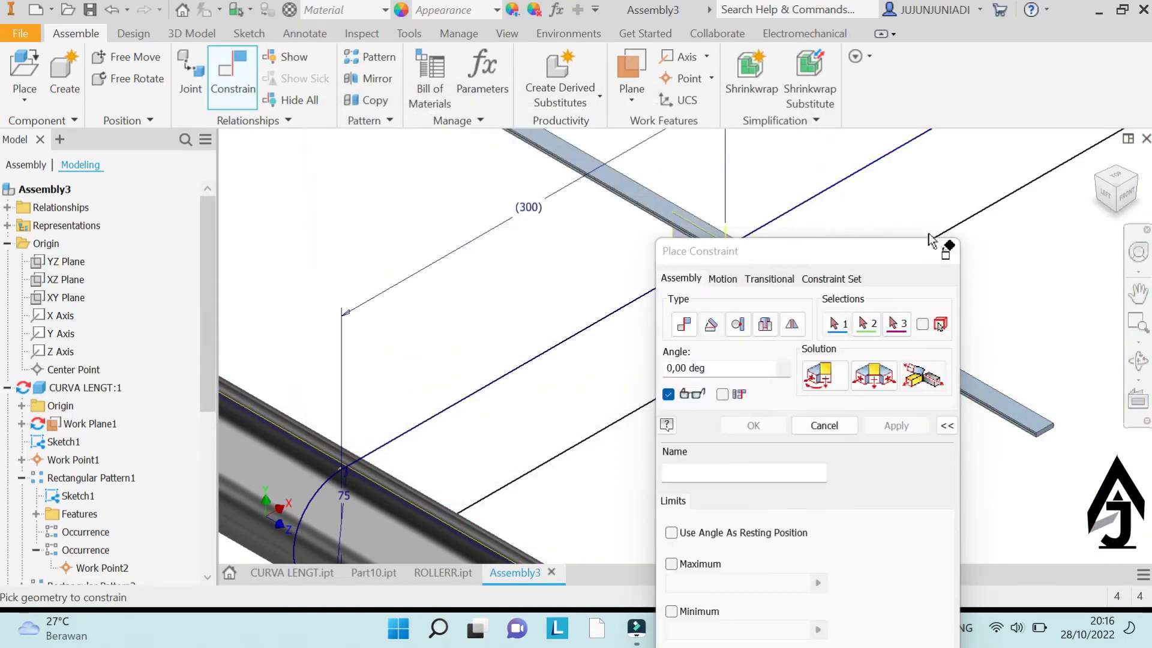
{"action": "left_click", "coordinate": [944, 250]}
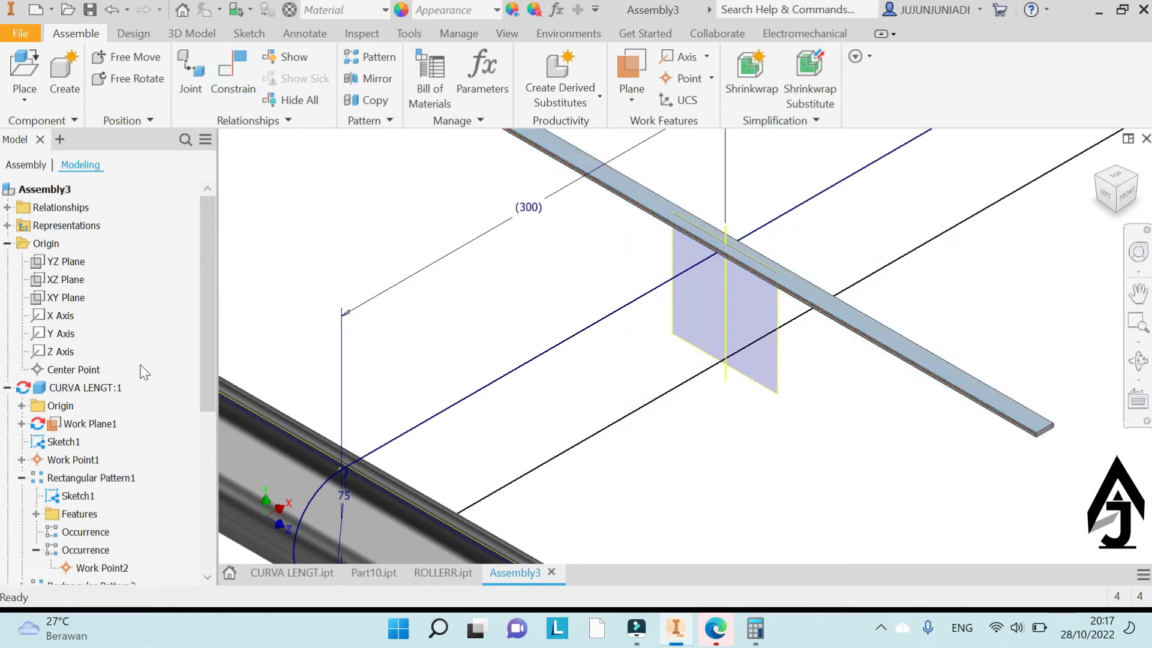
Constrain Part10's XZ plane to the assembly's XZ plane at a 0 deg angle, using the assembly's YZ plane as reference
{"action": "left_click_drag", "start_coordinate": [204, 366], "coordinate": [198, 539]}
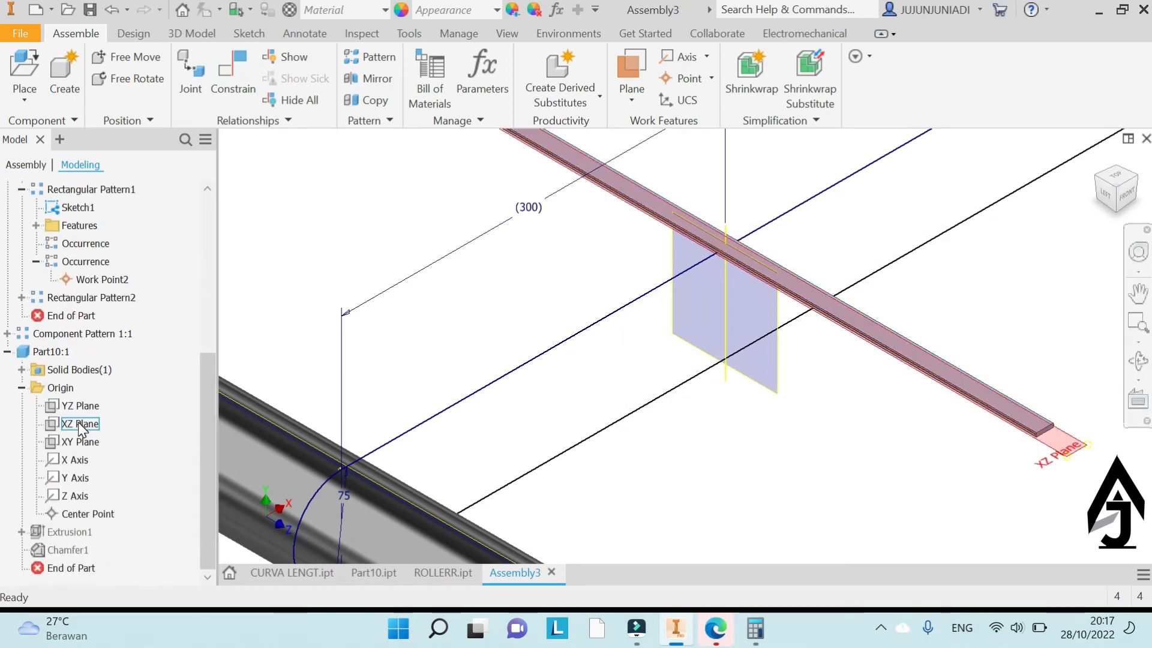
{"action": "right_click", "coordinate": [342, 216]}
{"action": "left_click", "coordinate": [361, 152]}
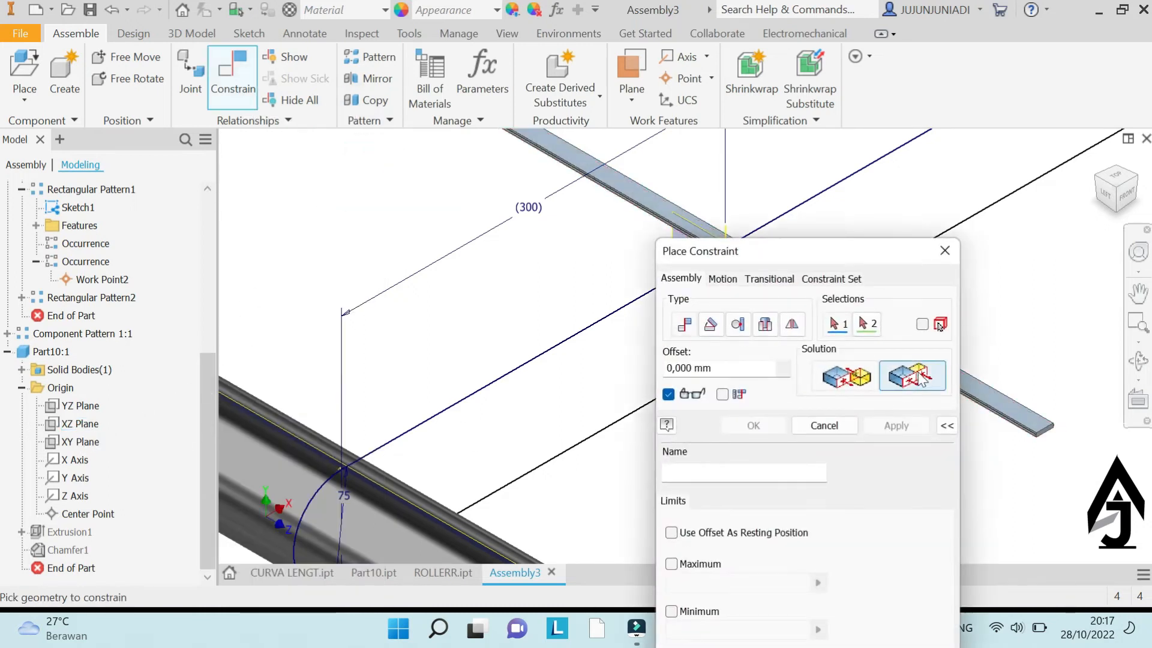
{"action": "left_click", "coordinate": [710, 325]}
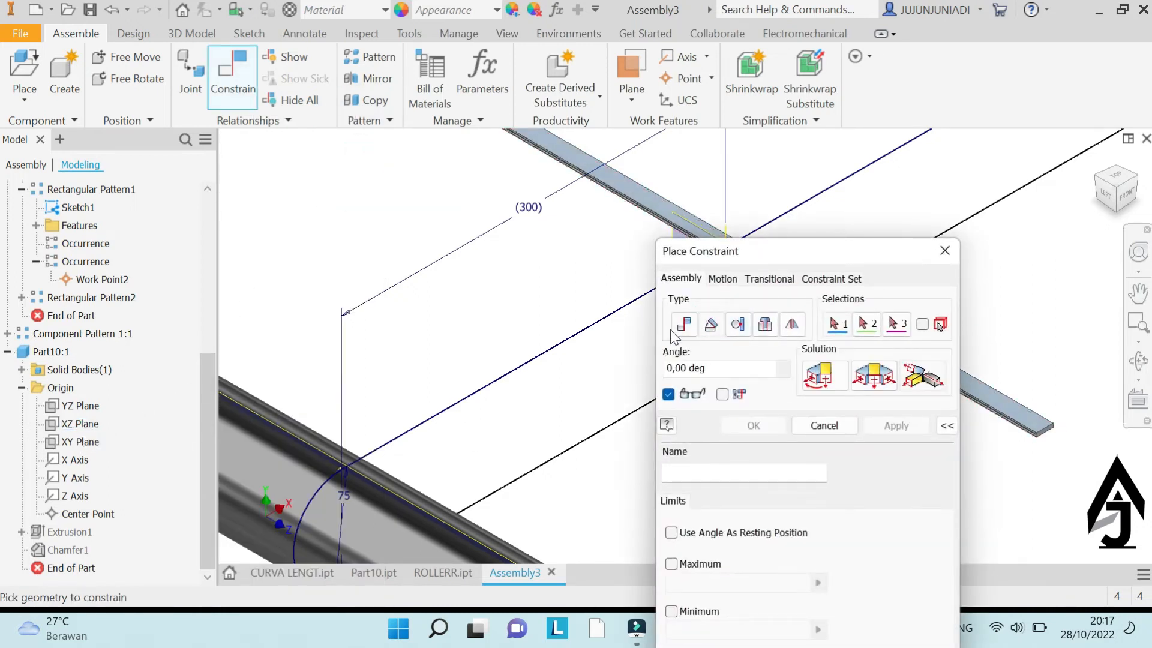
{"action": "left_click", "coordinate": [78, 426]}
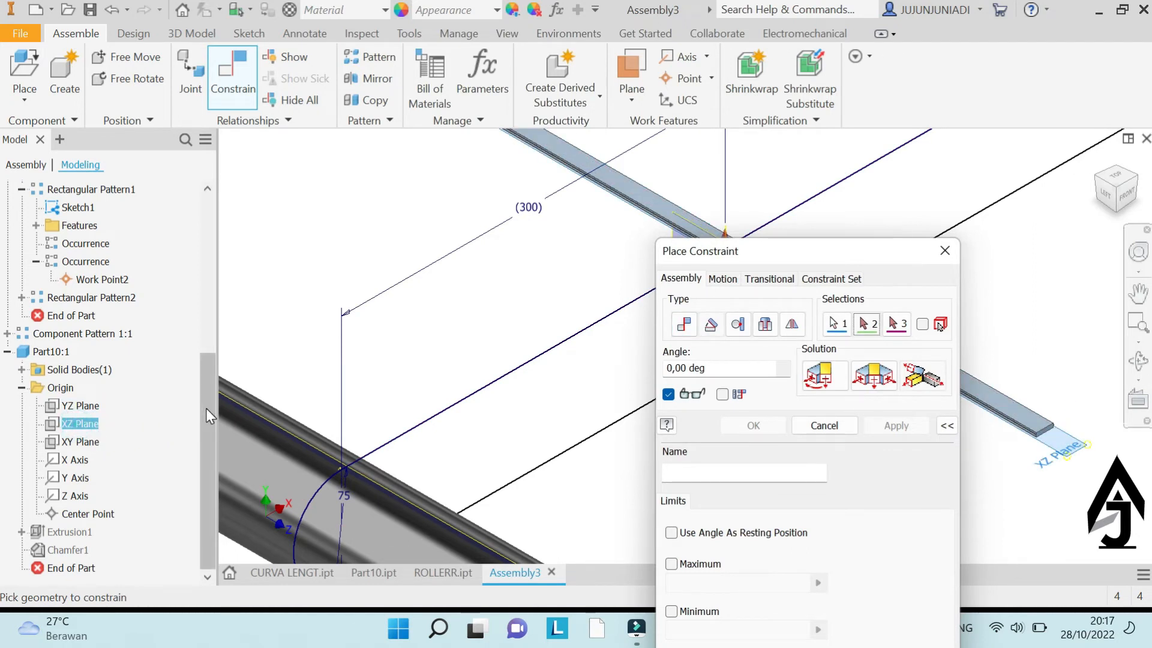
{"action": "left_click_drag", "start_coordinate": [208, 390], "coordinate": [204, 235]}
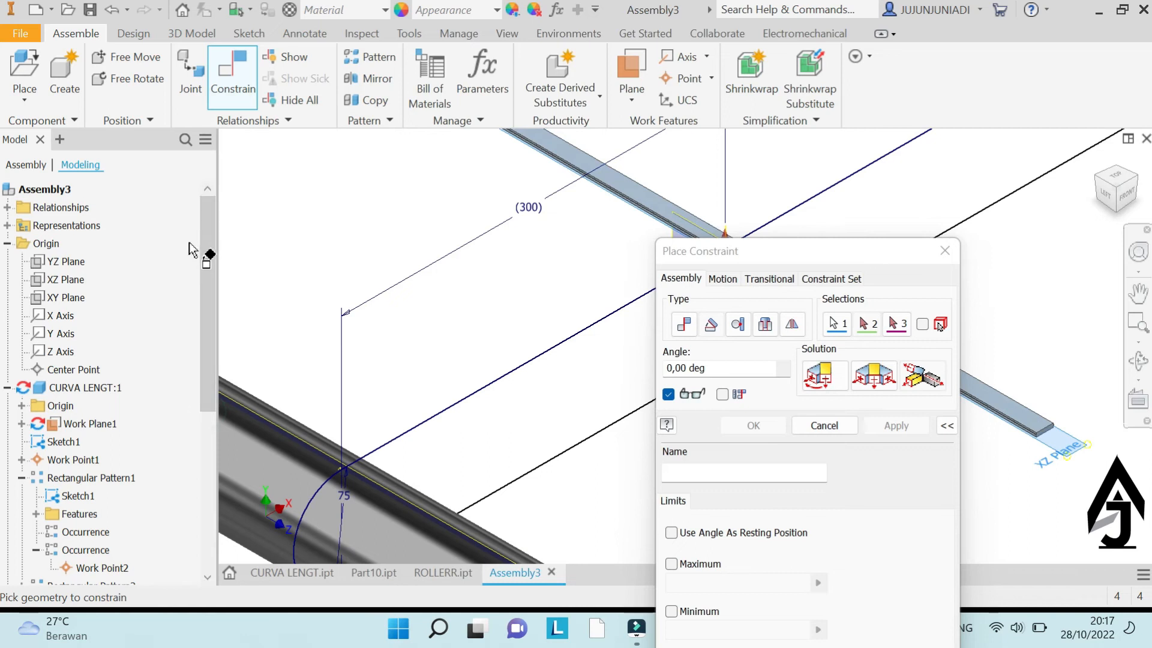
{"action": "scroll", "coordinate": [149, 414], "scroll_direction": "down", "scroll_amount": 2}
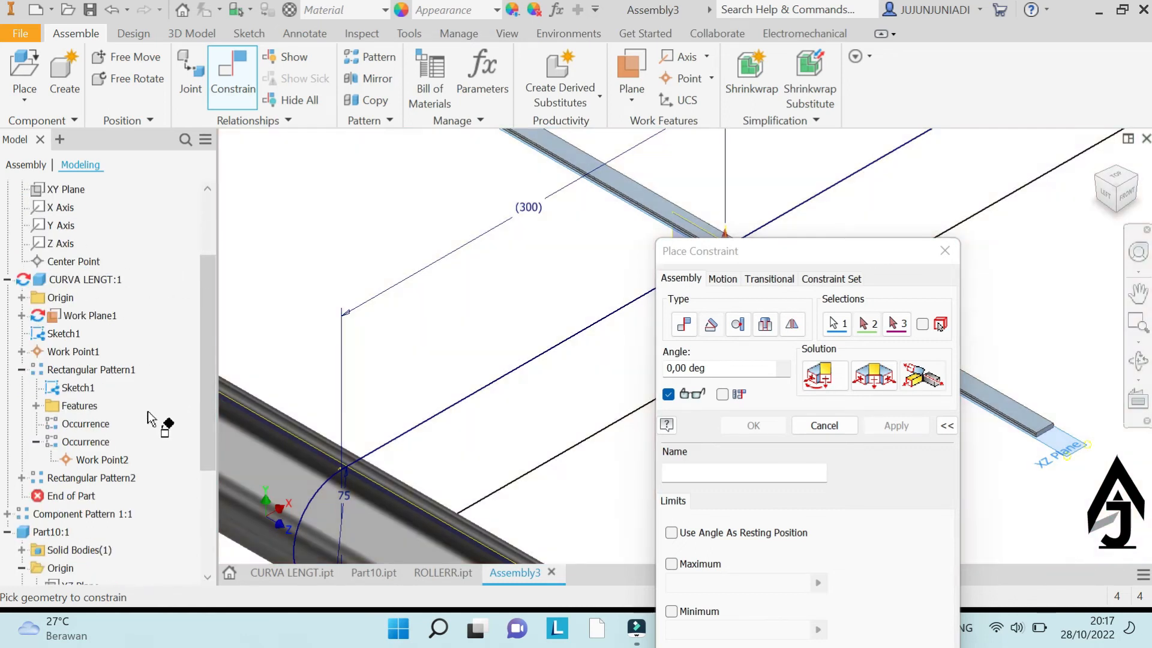
{"action": "scroll", "coordinate": [148, 414], "scroll_direction": "down", "scroll_amount": 2}
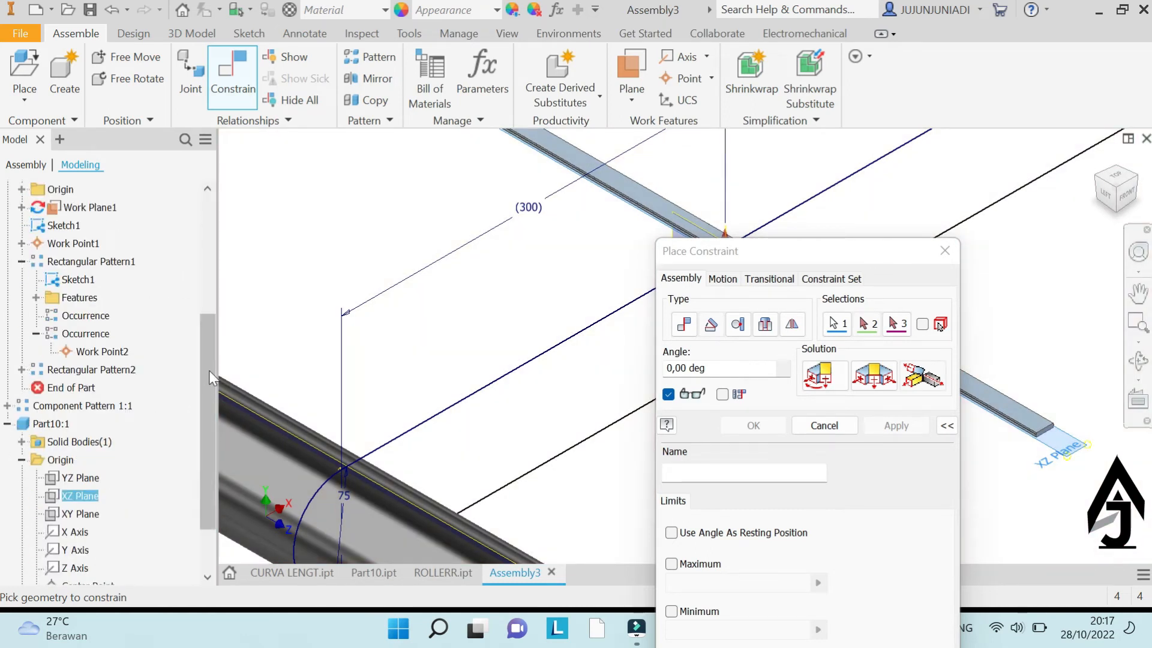
{"action": "left_click_drag", "start_coordinate": [208, 370], "coordinate": [207, 256]}
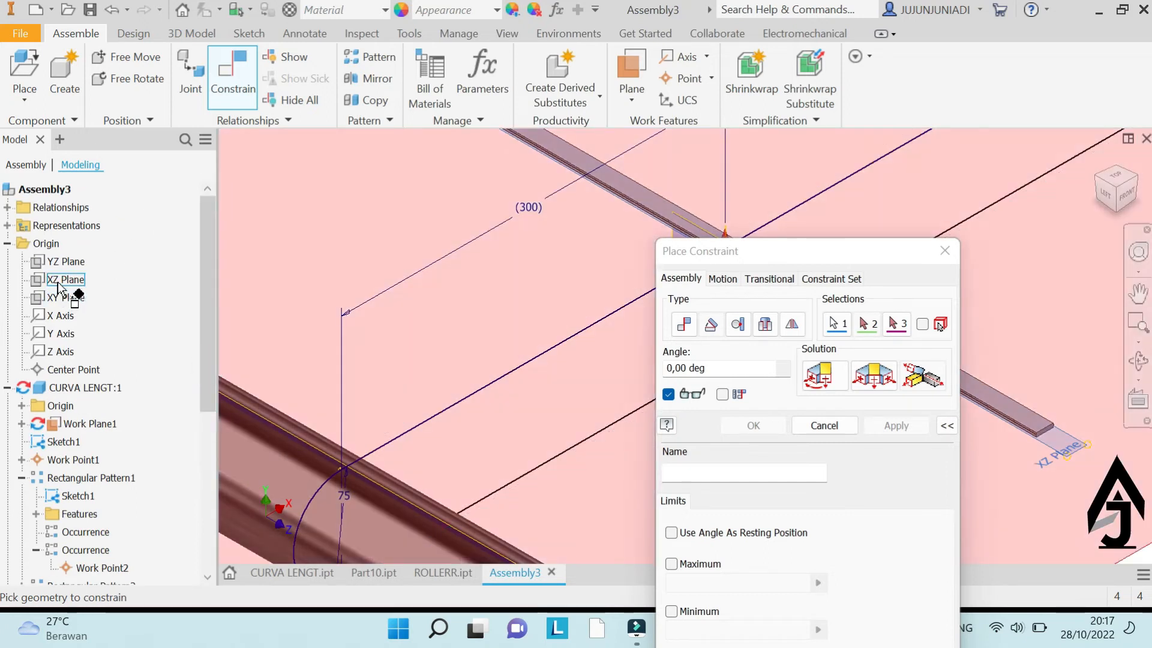
{"action": "left_click", "coordinate": [60, 281]}
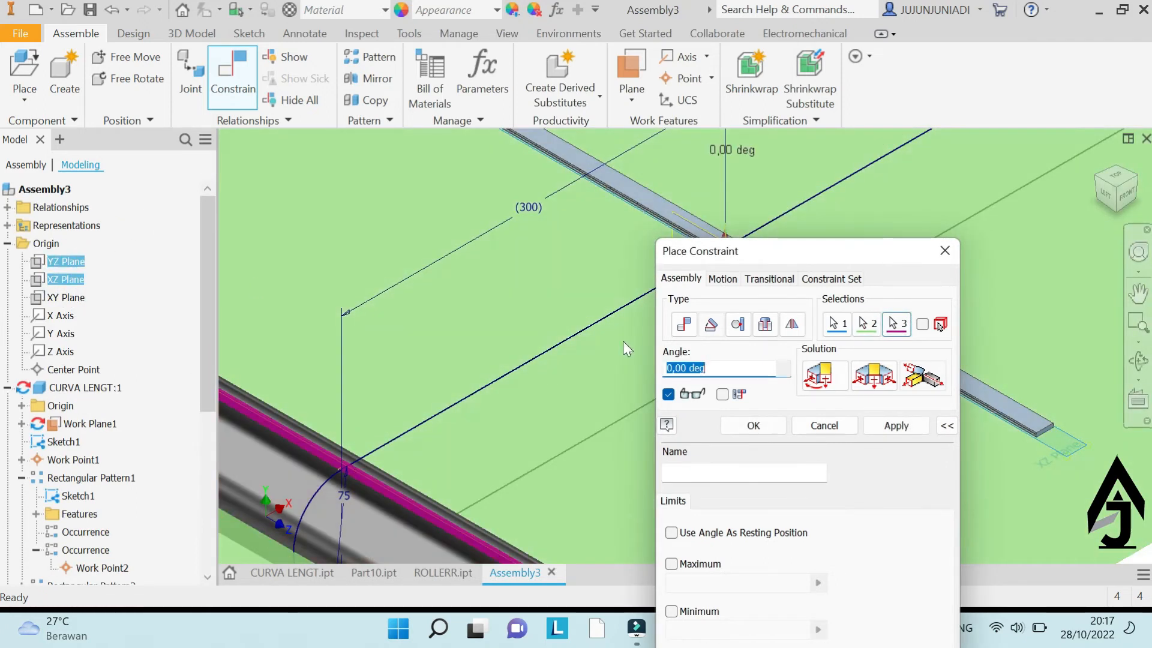
{"action": "left_click", "coordinate": [897, 426]}
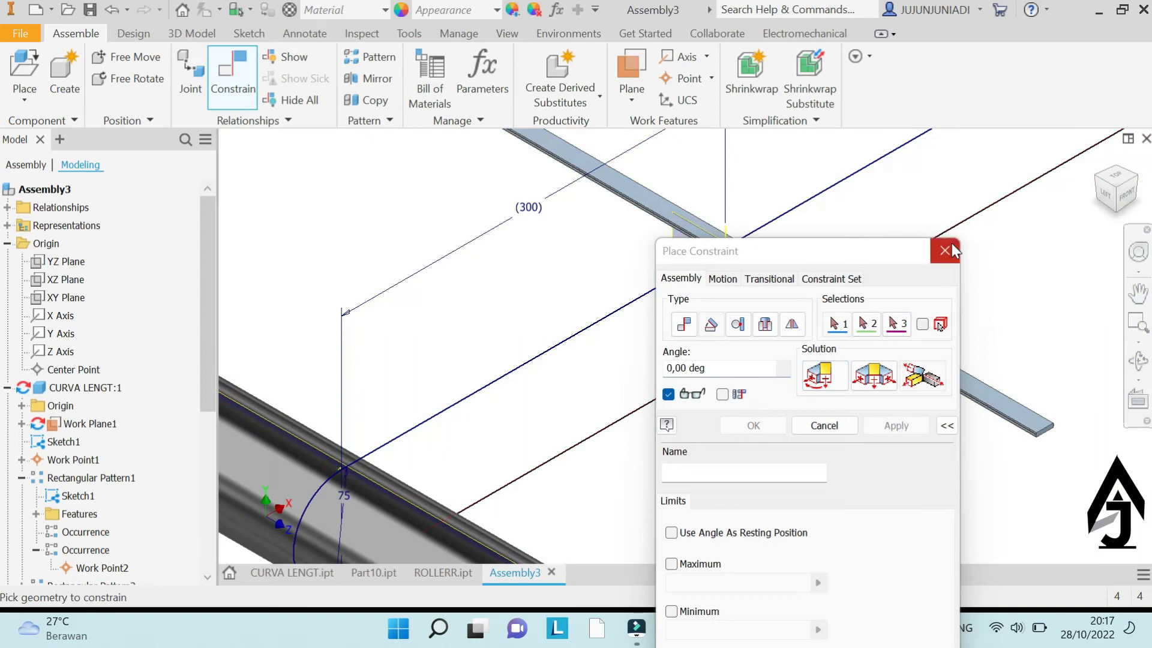
{"action": "left_click", "coordinate": [951, 244]}
Pattern the Part10 slat along the conveyor path by associating it with CURVA LENGT's Rectangular Pattern2
{"action": "scroll", "coordinate": [704, 272], "scroll_direction": "up", "scroll_amount": 4}
{"action": "middle_click_drag", "start_coordinate": [771, 256], "coordinate": [618, 358]}
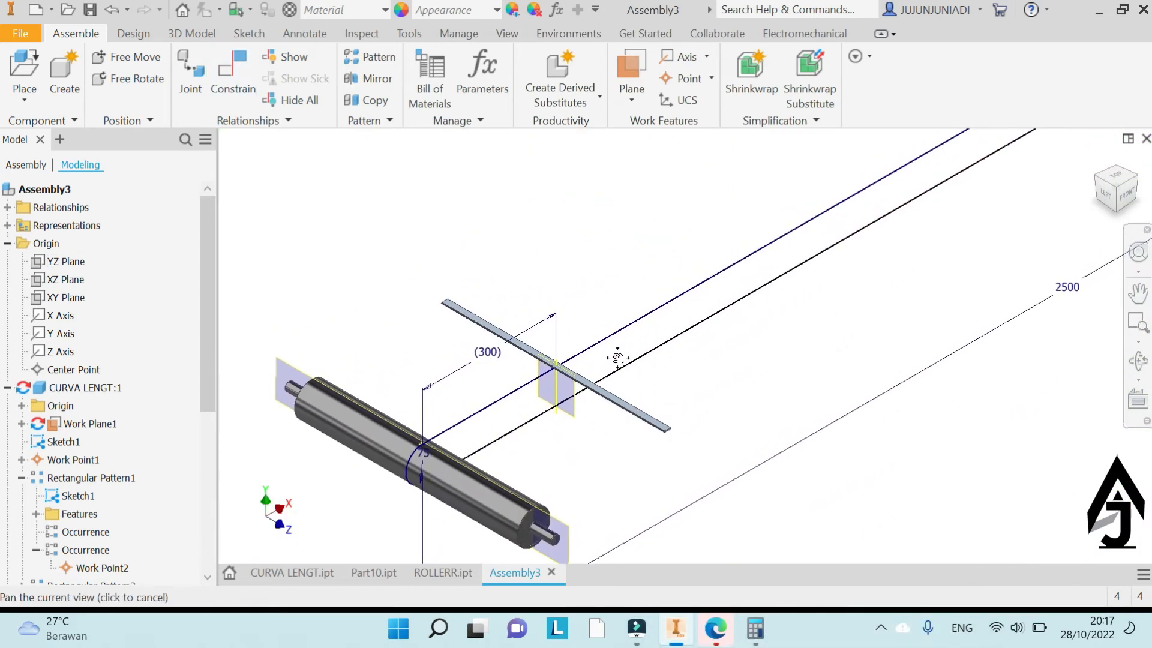
{"action": "scroll", "coordinate": [618, 358], "scroll_direction": "up", "scroll_amount": 2}
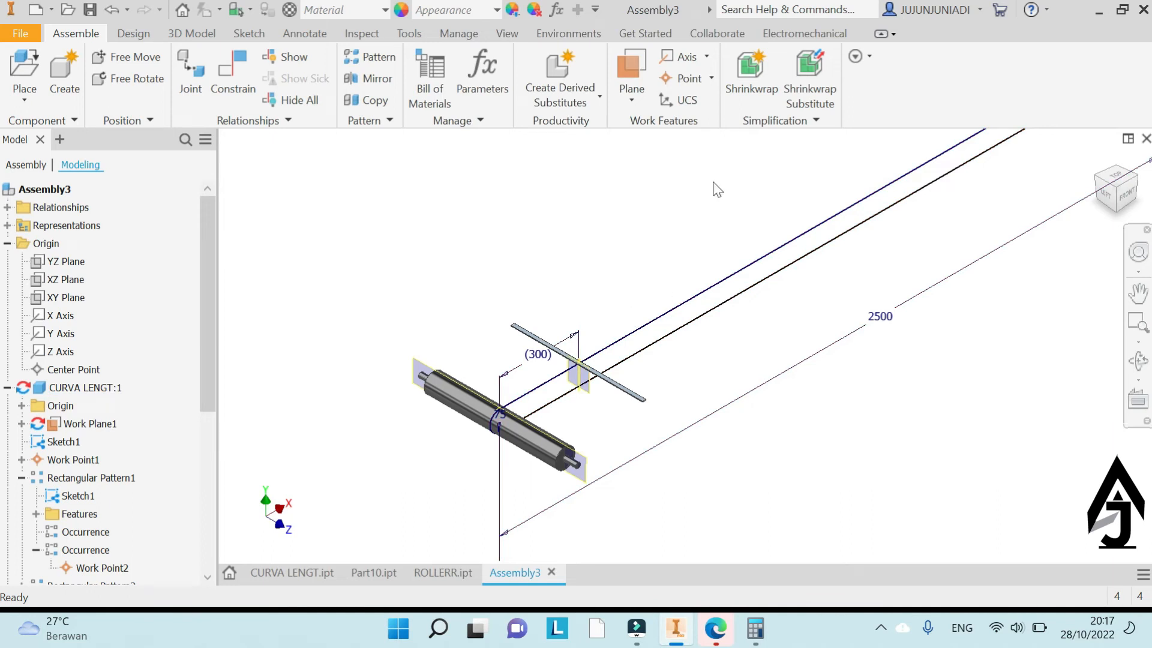
{"action": "left_click", "coordinate": [362, 60]}
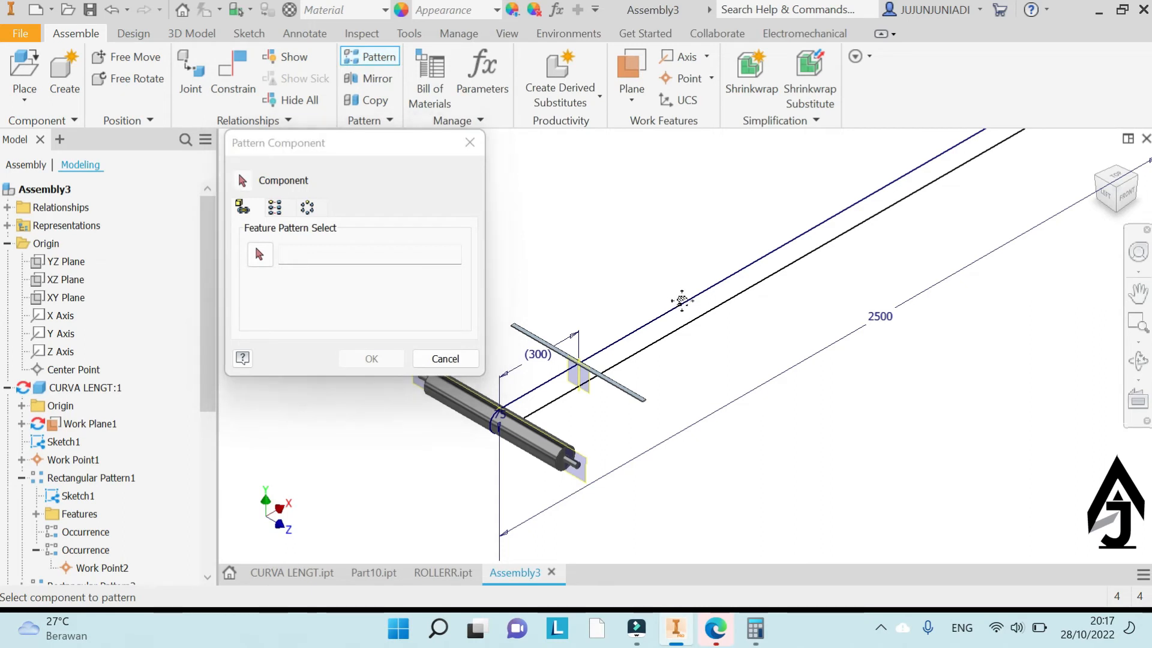
{"action": "middle_click_drag", "start_coordinate": [681, 300], "coordinate": [918, 250]}
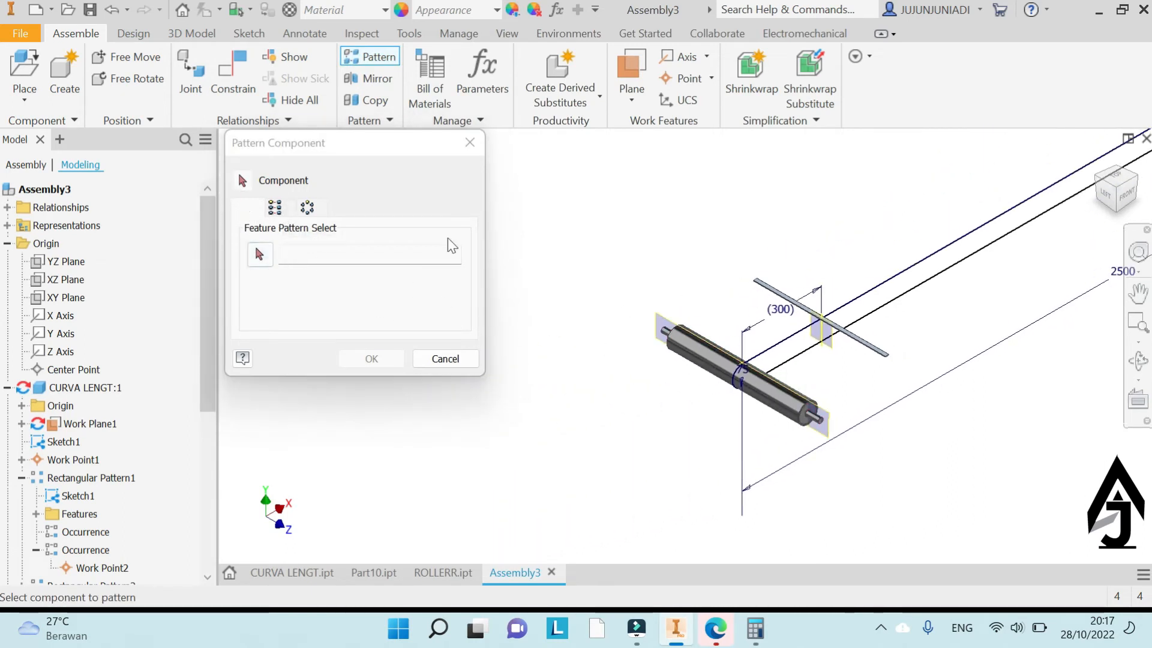
{"action": "scroll", "coordinate": [783, 295], "scroll_direction": "up", "scroll_amount": 5}
{"action": "left_click", "coordinate": [780, 298]}
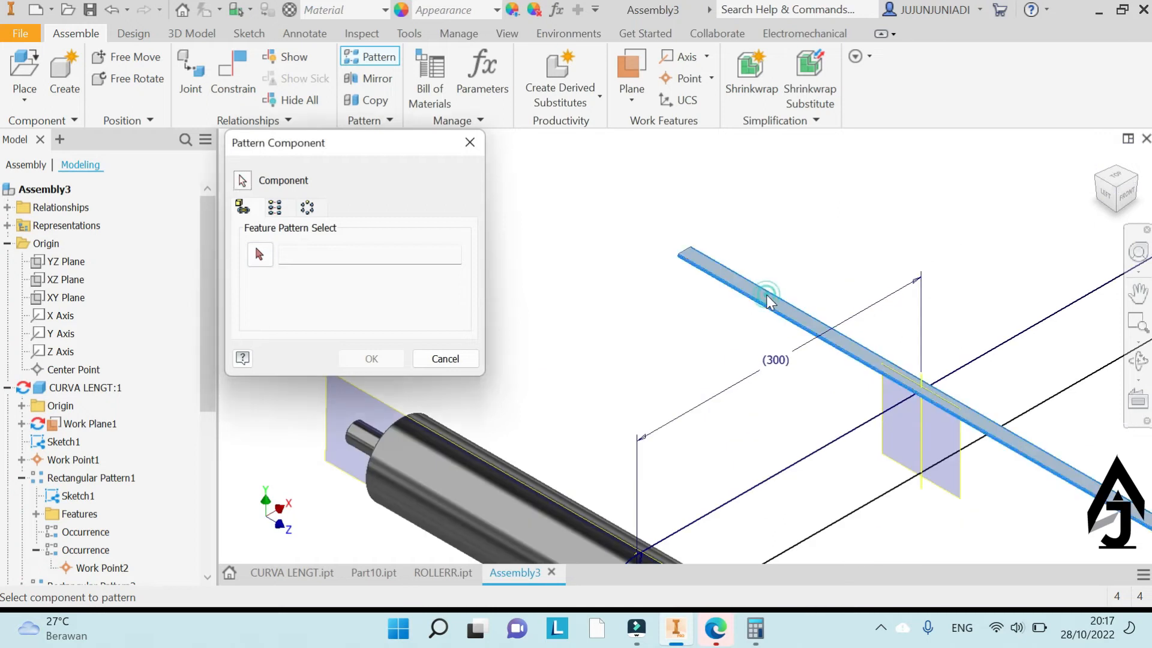
{"action": "left_click", "coordinate": [260, 257]}
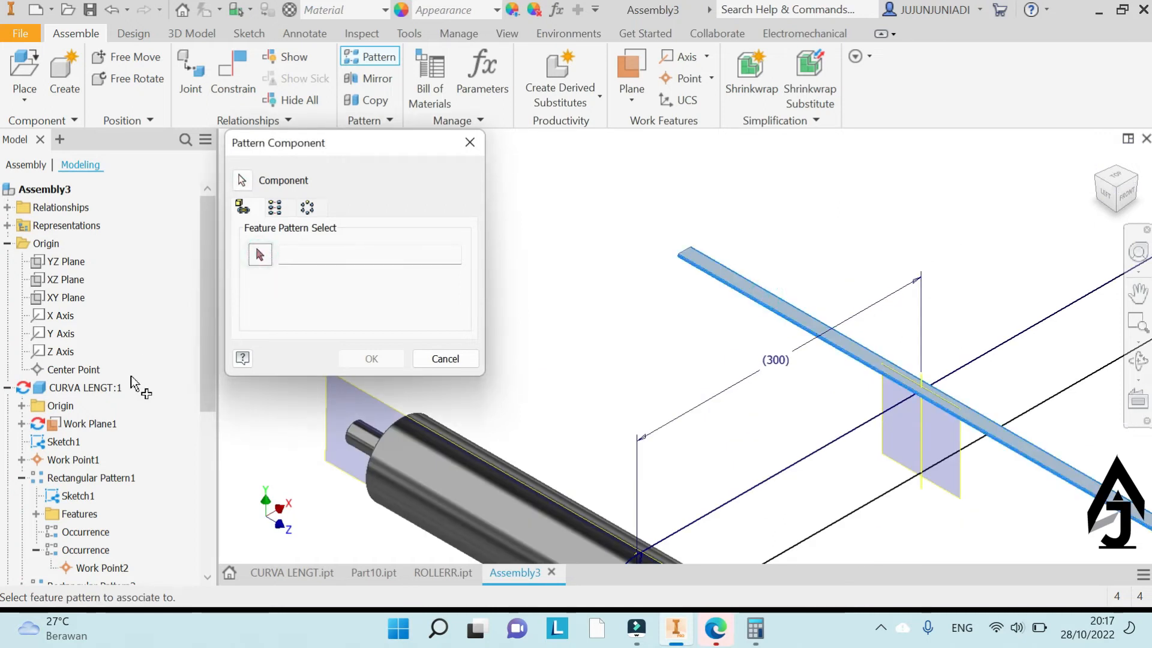
{"action": "scroll", "coordinate": [129, 382], "scroll_direction": "down", "scroll_amount": 3}
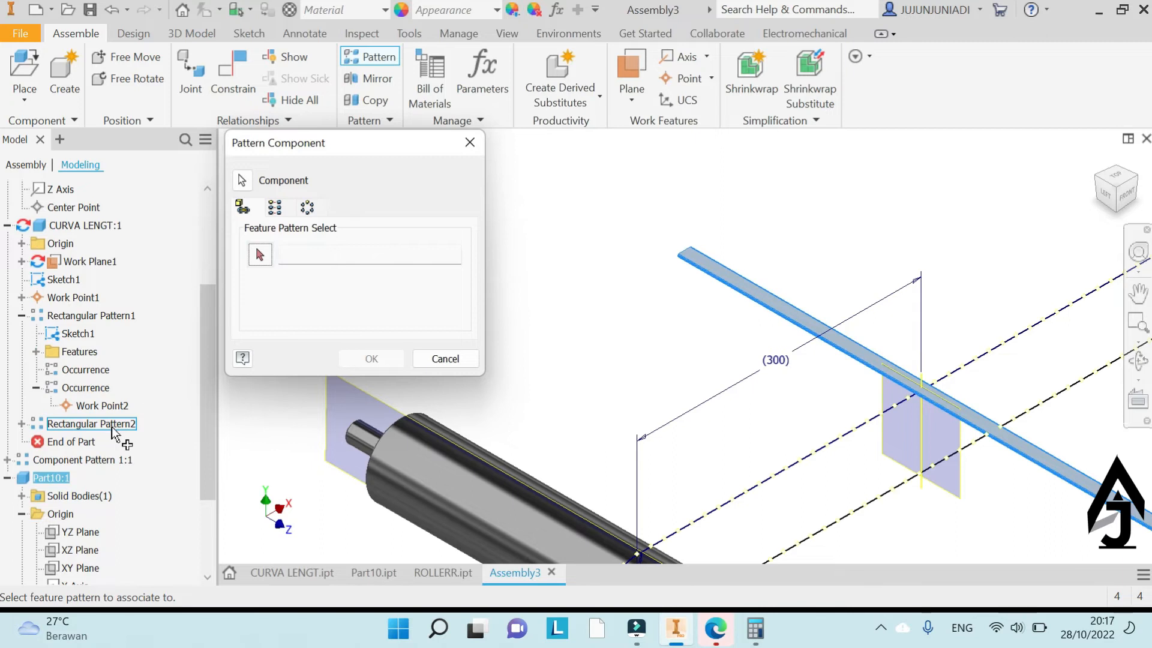
{"action": "left_click", "coordinate": [108, 431]}
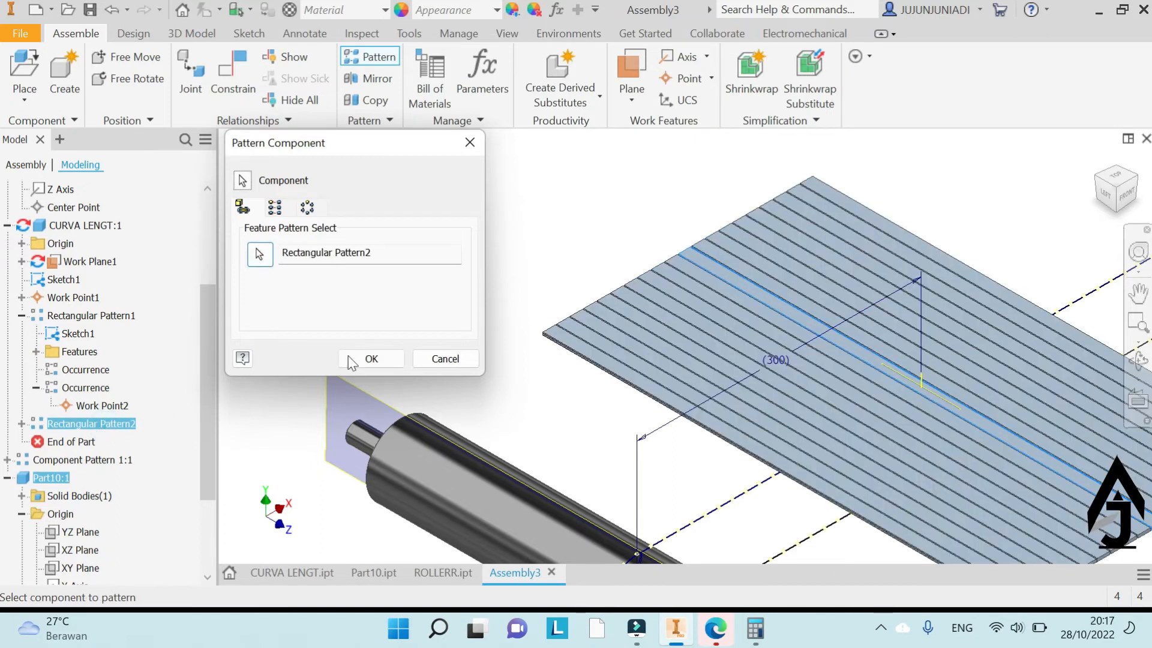
{"action": "left_click", "coordinate": [372, 359]}
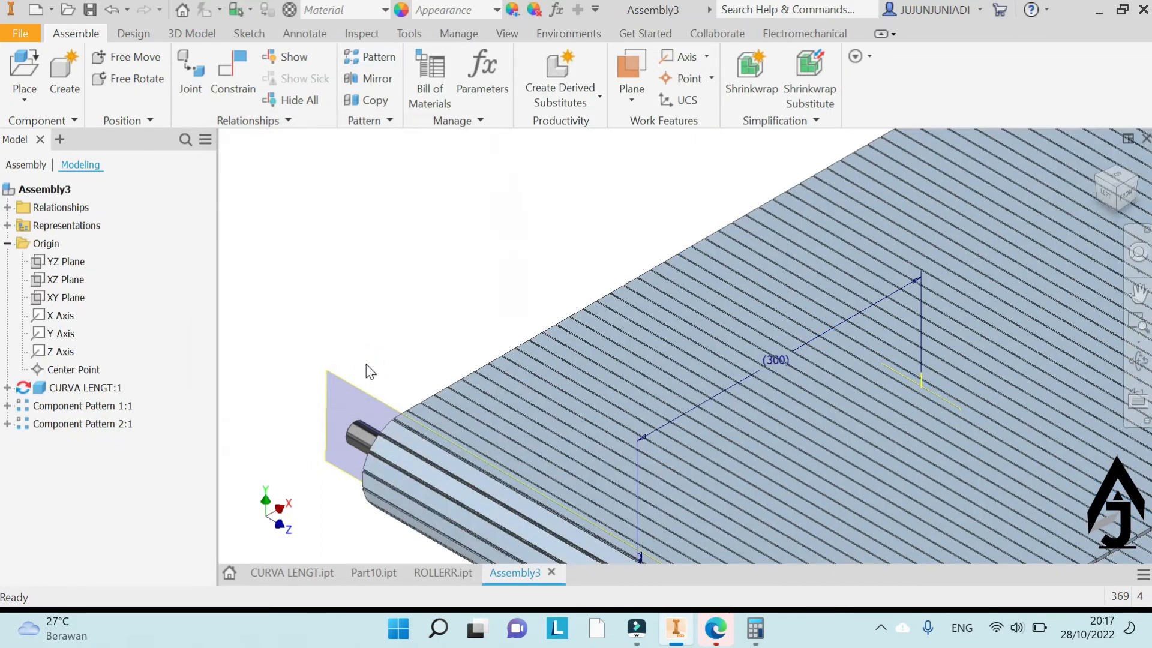
Examine how the patterned slats wrap around the roller, from the front and in an isometric view
{"action": "left_click", "coordinate": [1129, 202]}
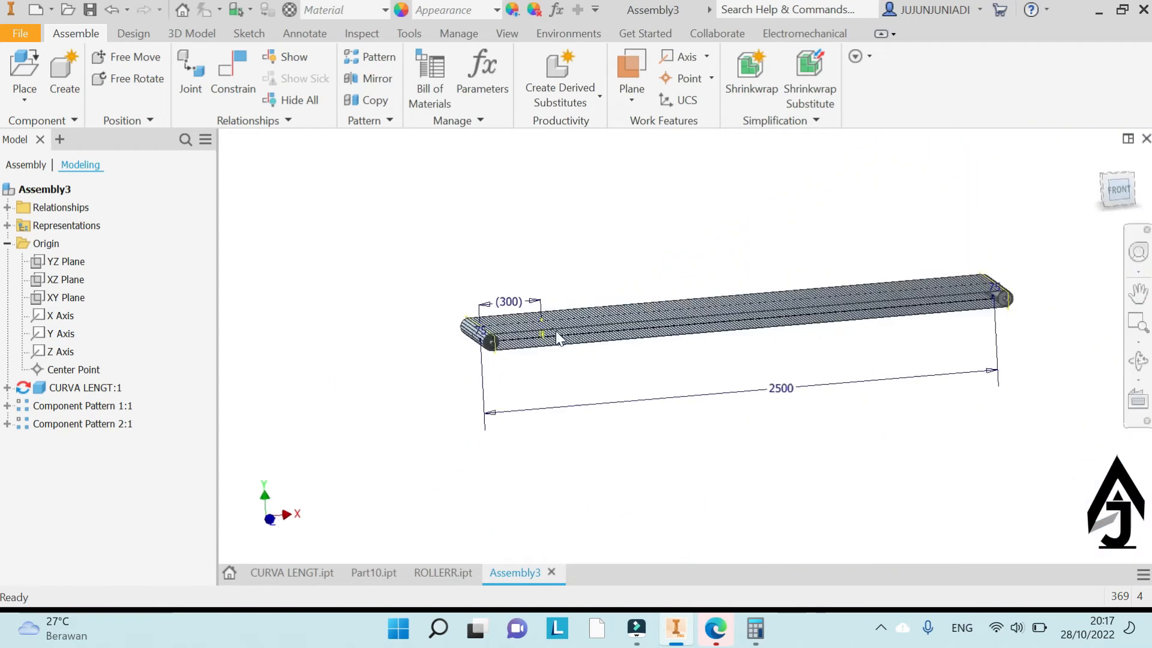
{"action": "scroll", "coordinate": [500, 314], "scroll_direction": "up", "scroll_amount": 5}
{"action": "scroll", "coordinate": [440, 310], "scroll_direction": "down", "scroll_amount": 3}
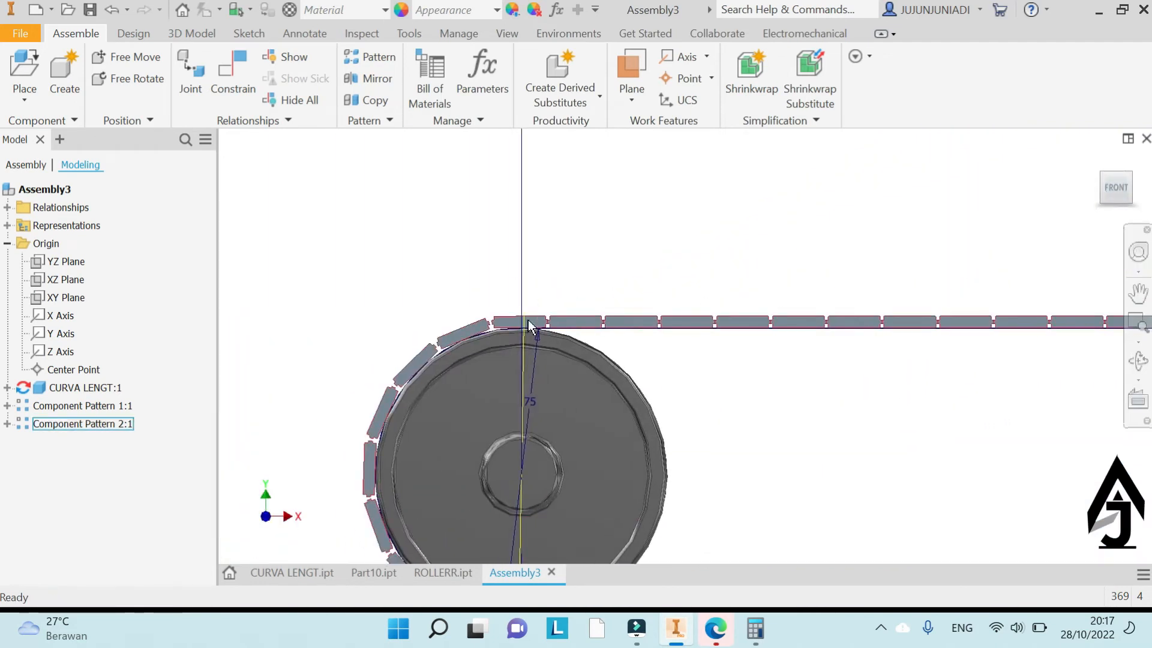
{"action": "scroll", "coordinate": [516, 315], "scroll_direction": "up", "scroll_amount": 5}
{"action": "scroll", "coordinate": [636, 310], "scroll_direction": "down", "scroll_amount": 6}
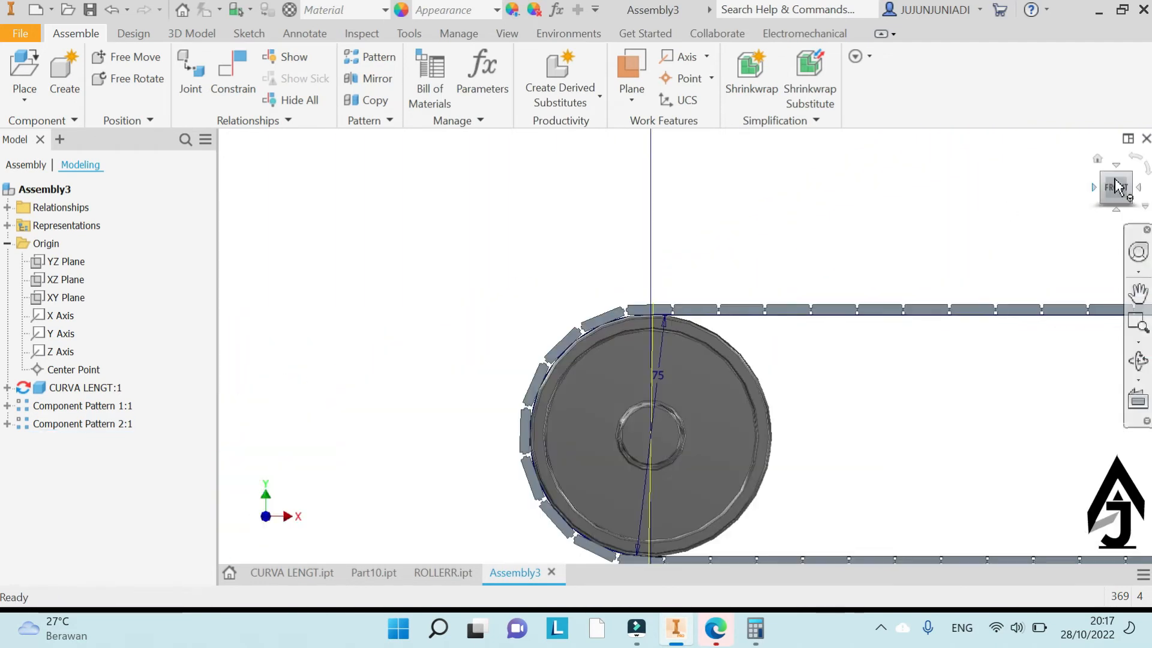
{"action": "left_click", "coordinate": [1104, 181]}
{"action": "scroll", "coordinate": [678, 449], "scroll_direction": "up", "scroll_amount": 5}
{"action": "middle_click_drag", "start_coordinate": [655, 438], "coordinate": [646, 423]}
{"action": "scroll", "coordinate": [645, 423], "scroll_direction": "up", "scroll_amount": 1}
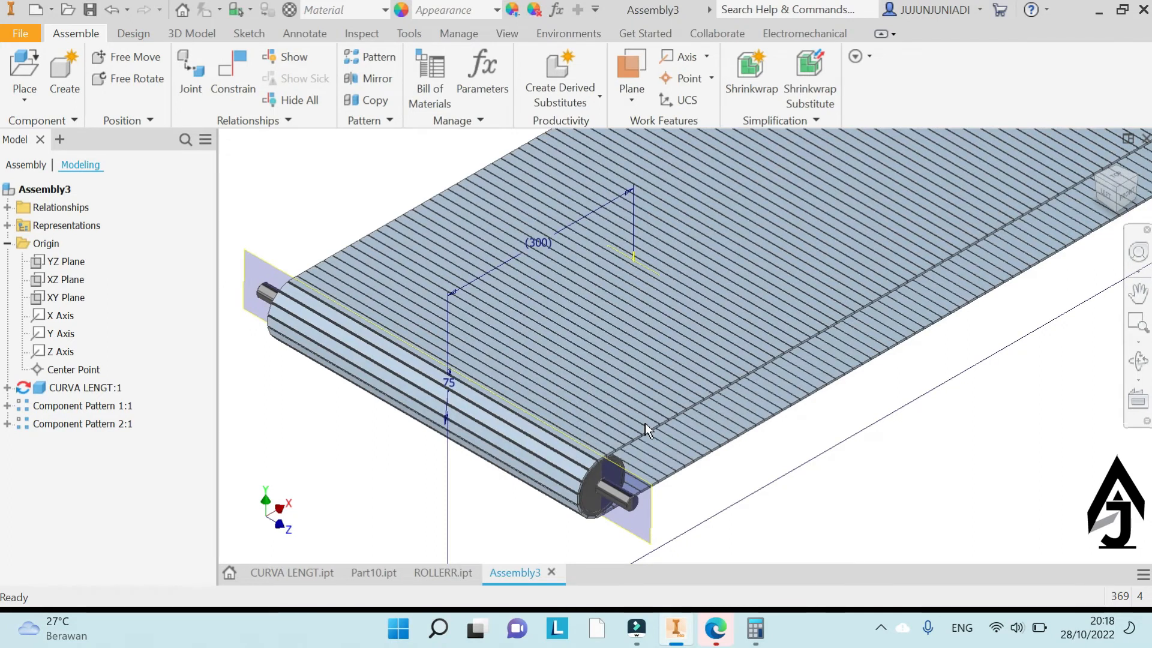
Constrain CURVA LENGT's Work Plane1 to the assembly's YZ plane with a 500 mm offset
{"action": "left_click", "coordinate": [230, 67]}
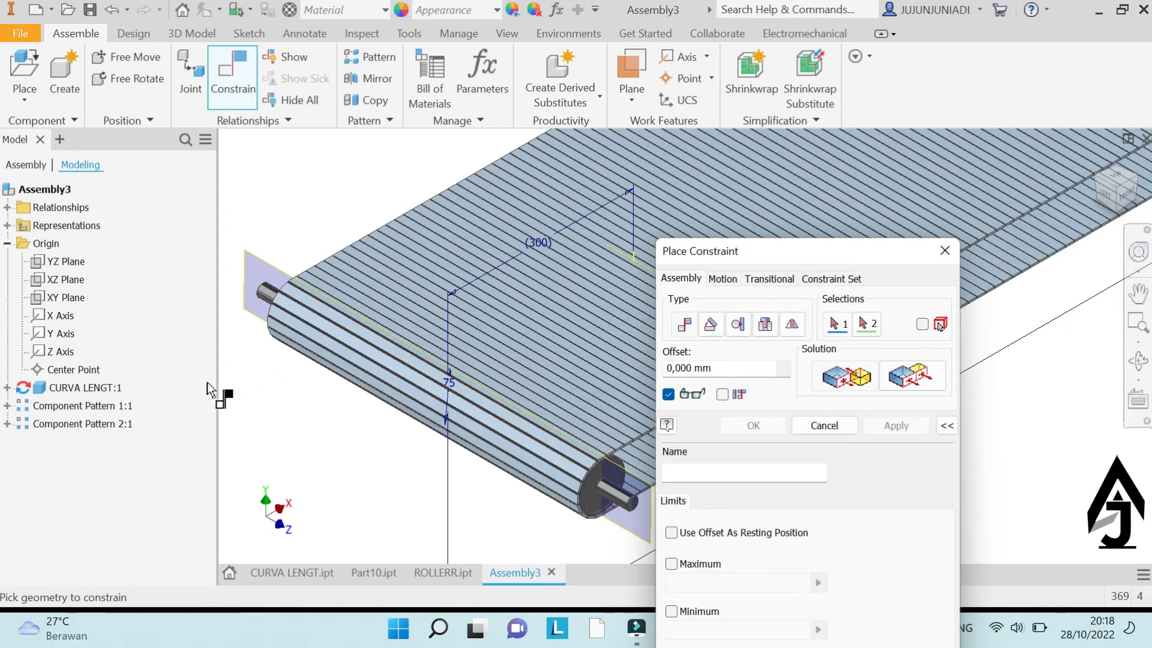
{"action": "left_click", "coordinate": [7, 388]}
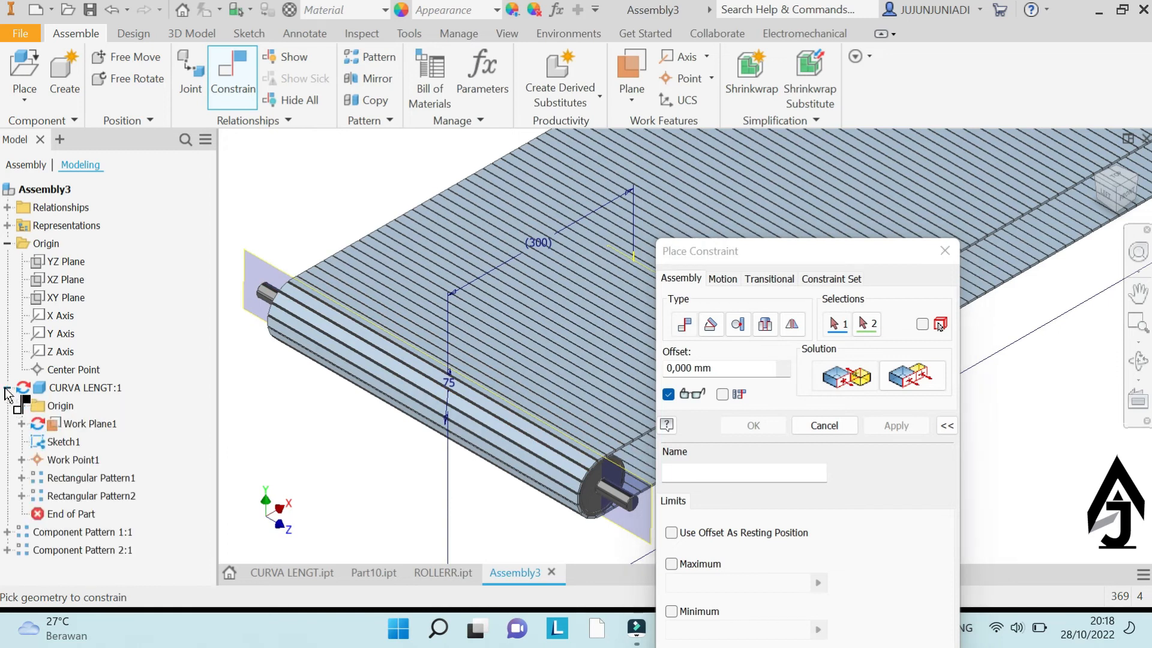
{"action": "left_click", "coordinate": [73, 427]}
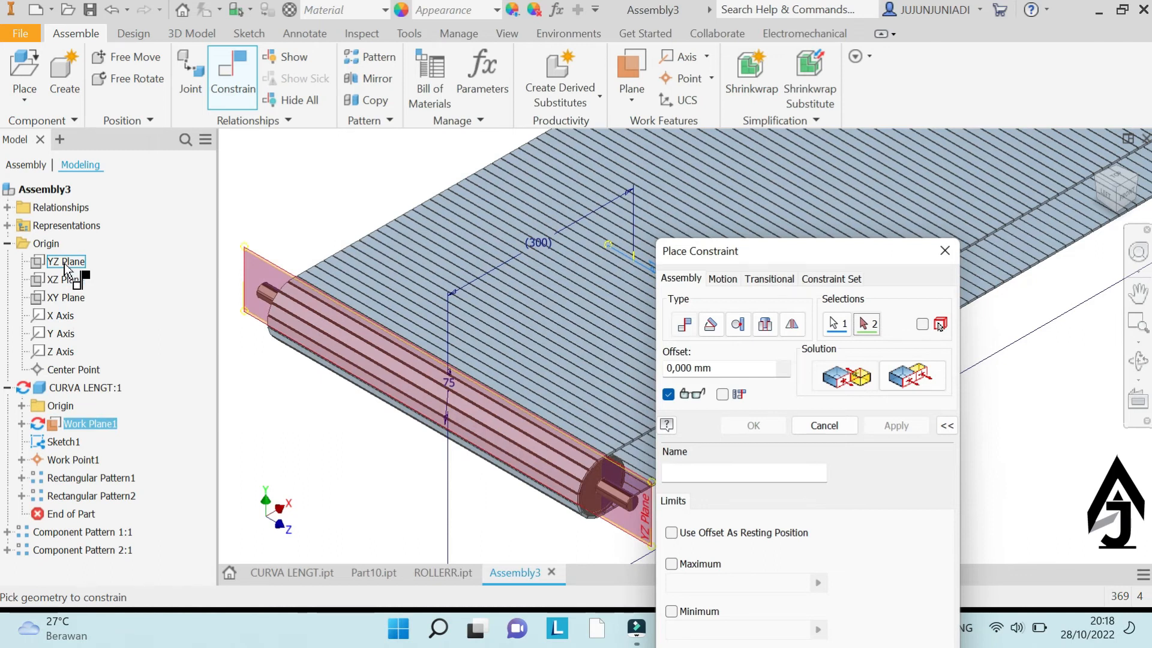
{"action": "left_click", "coordinate": [65, 265]}
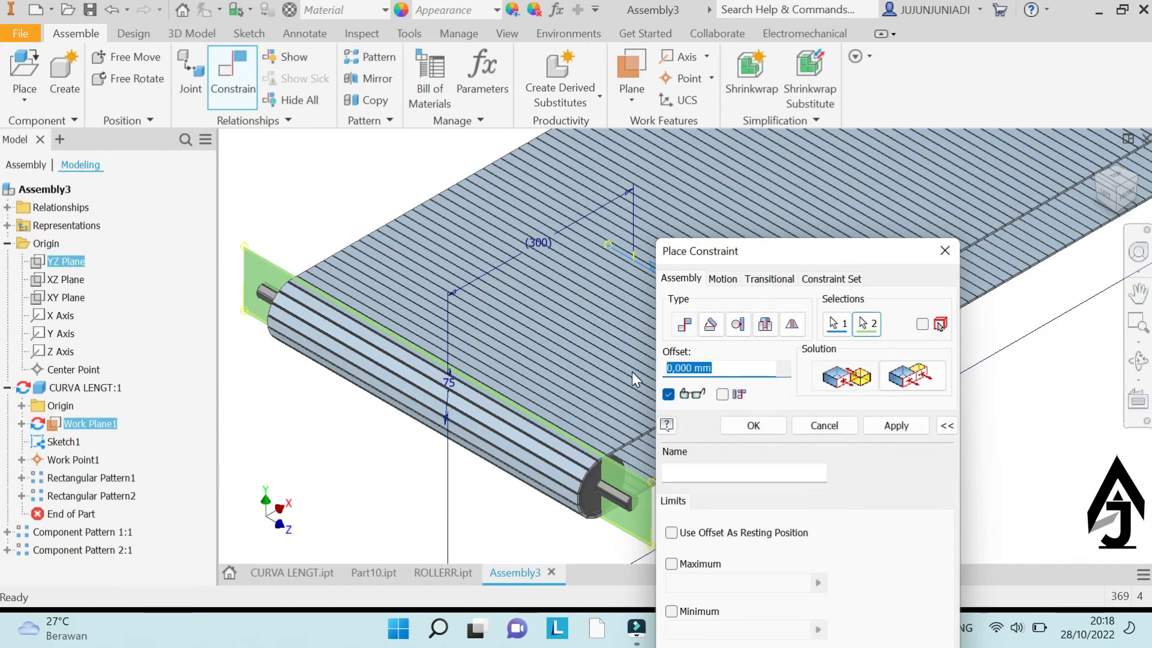
{"action": "type", "text": "3"}
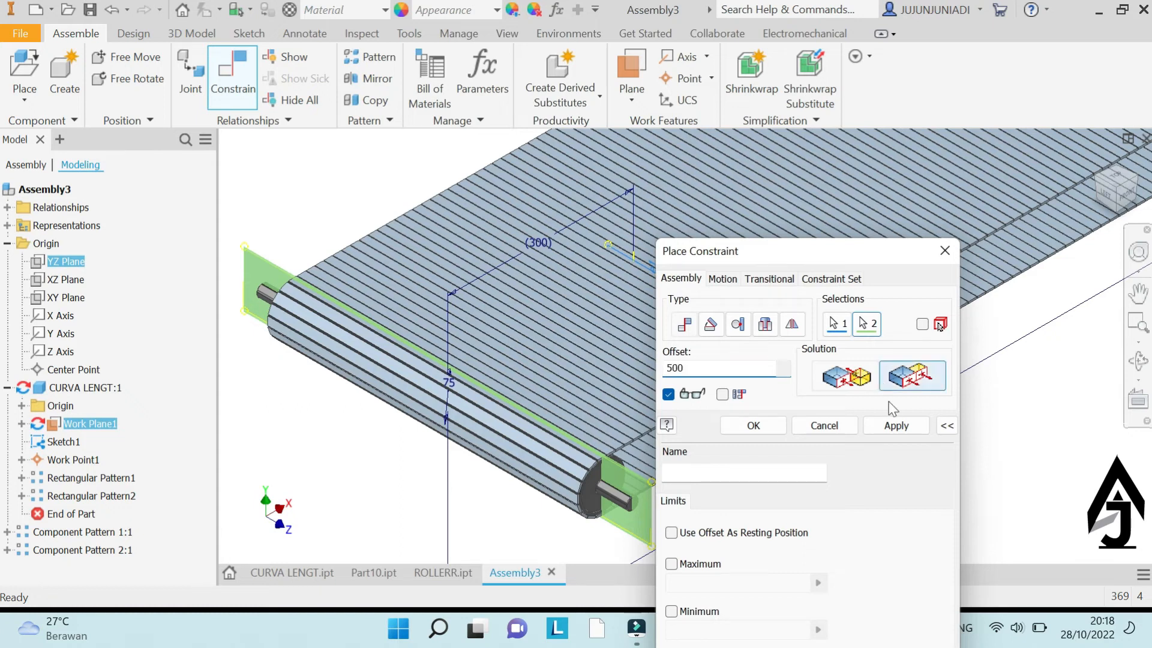
{"action": "left_click", "coordinate": [892, 423]}
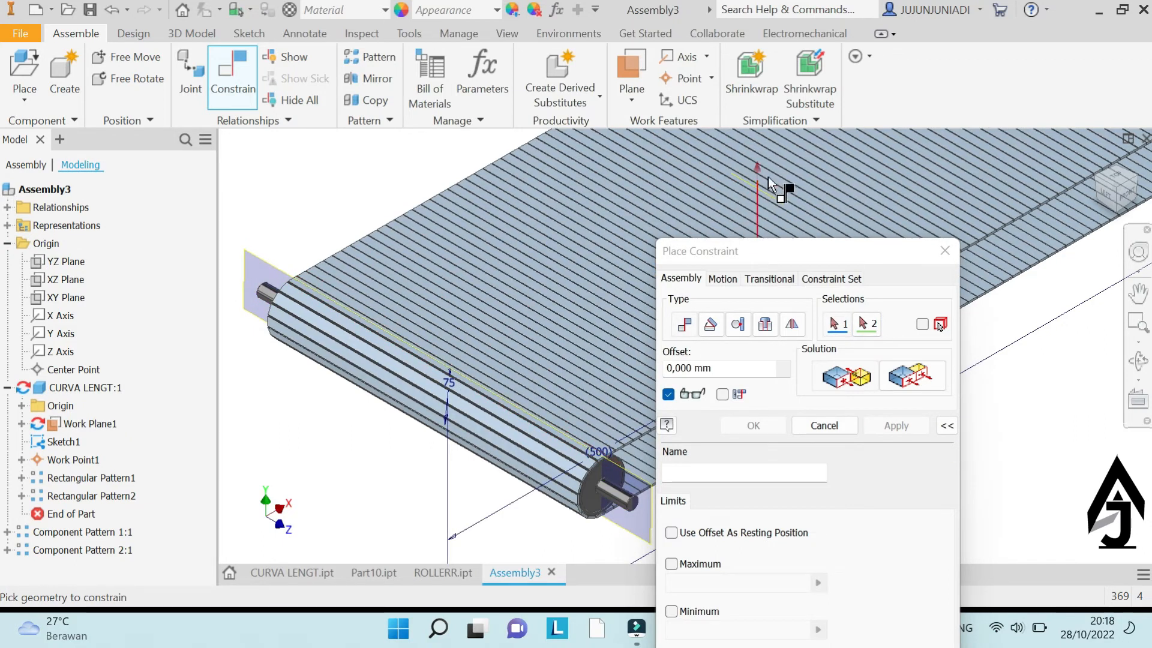
{"action": "left_click", "coordinate": [946, 249]}
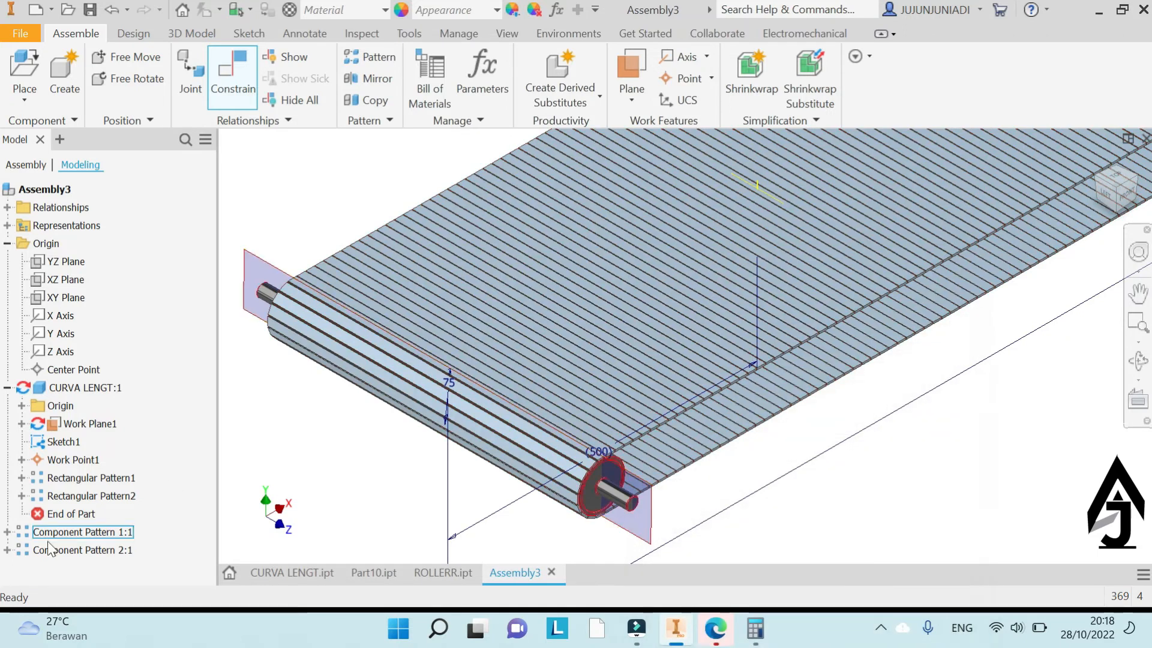
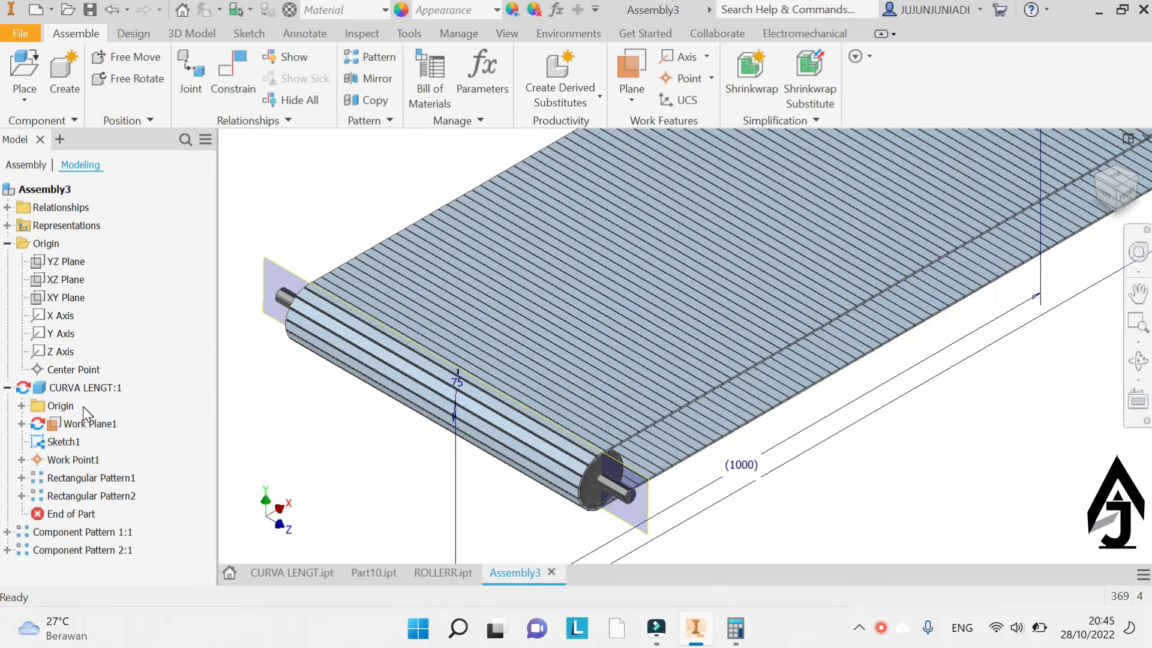
Constrain ROLLERR:1's XZ plane to the assembly's XZ plane at a 0 deg angle, using the assembly's YZ plane as reference
{"action": "left_click", "coordinate": [7, 532]}
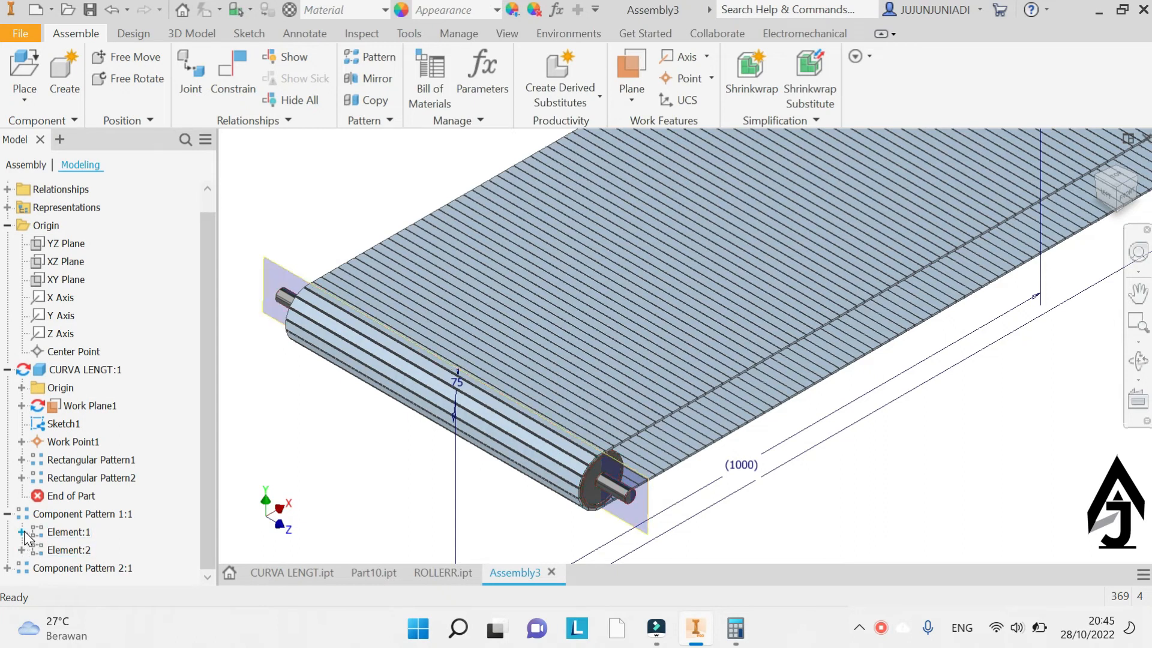
{"action": "left_click", "coordinate": [22, 532]}
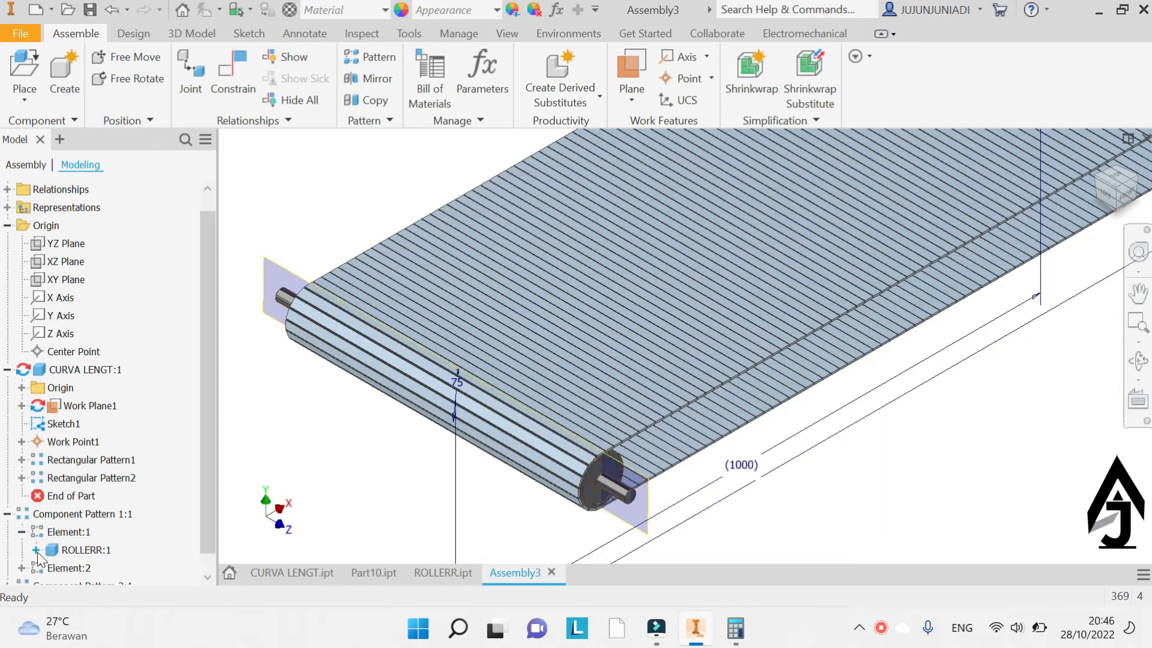
{"action": "left_click", "coordinate": [36, 550]}
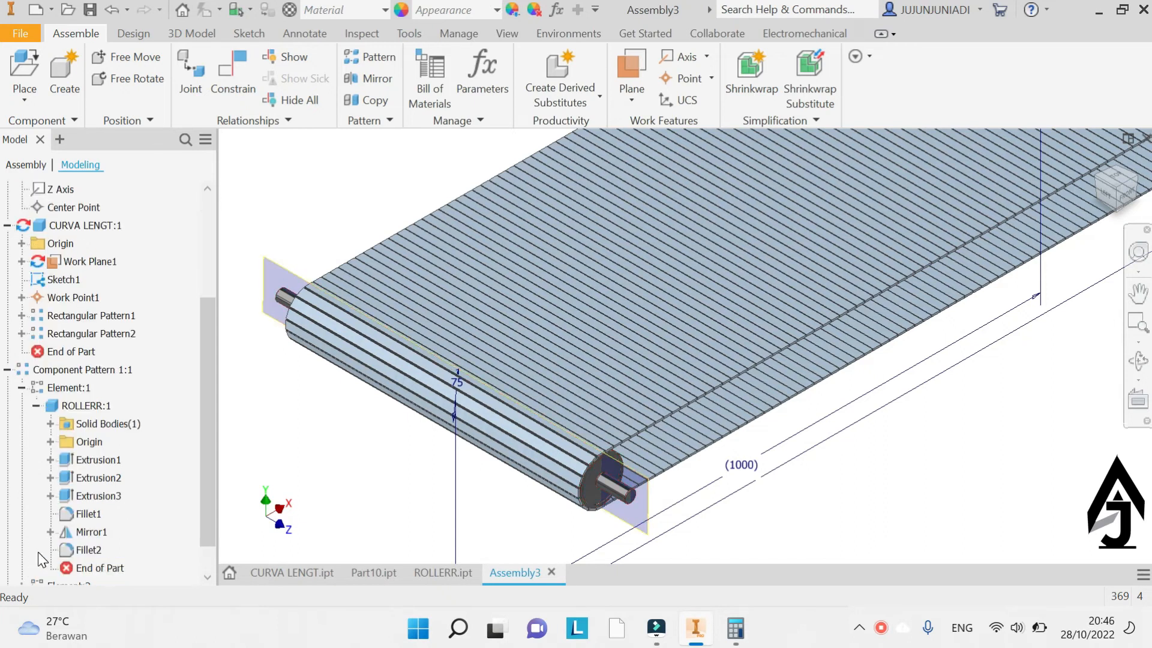
{"action": "left_click", "coordinate": [50, 442]}
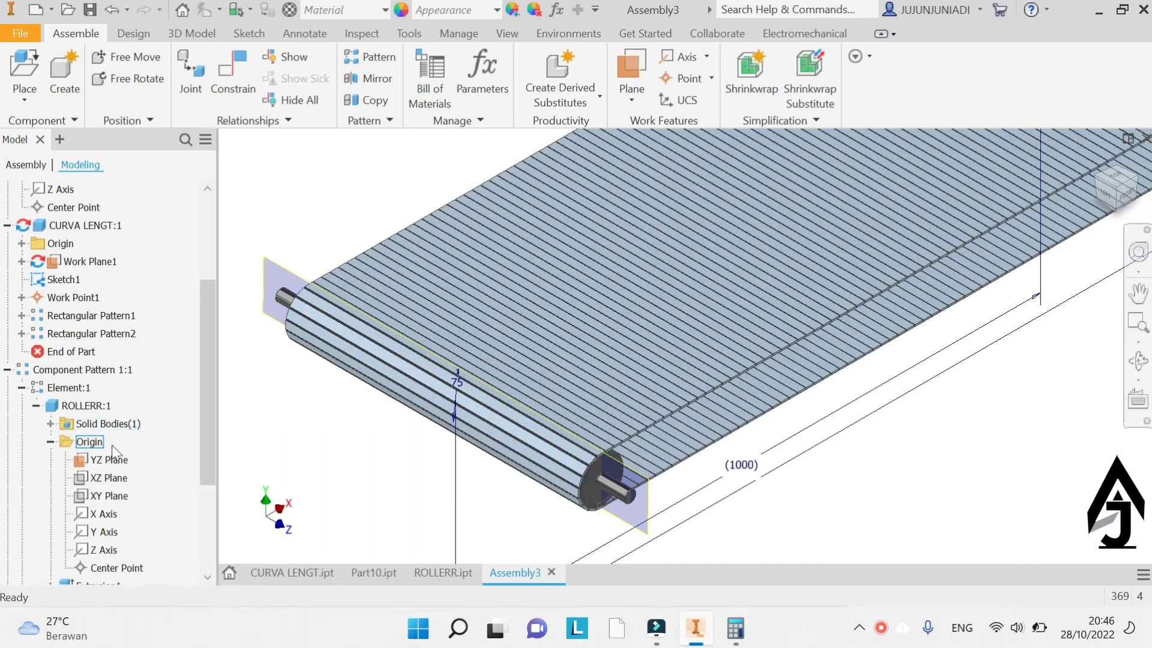
{"action": "right_click", "coordinate": [305, 169]}
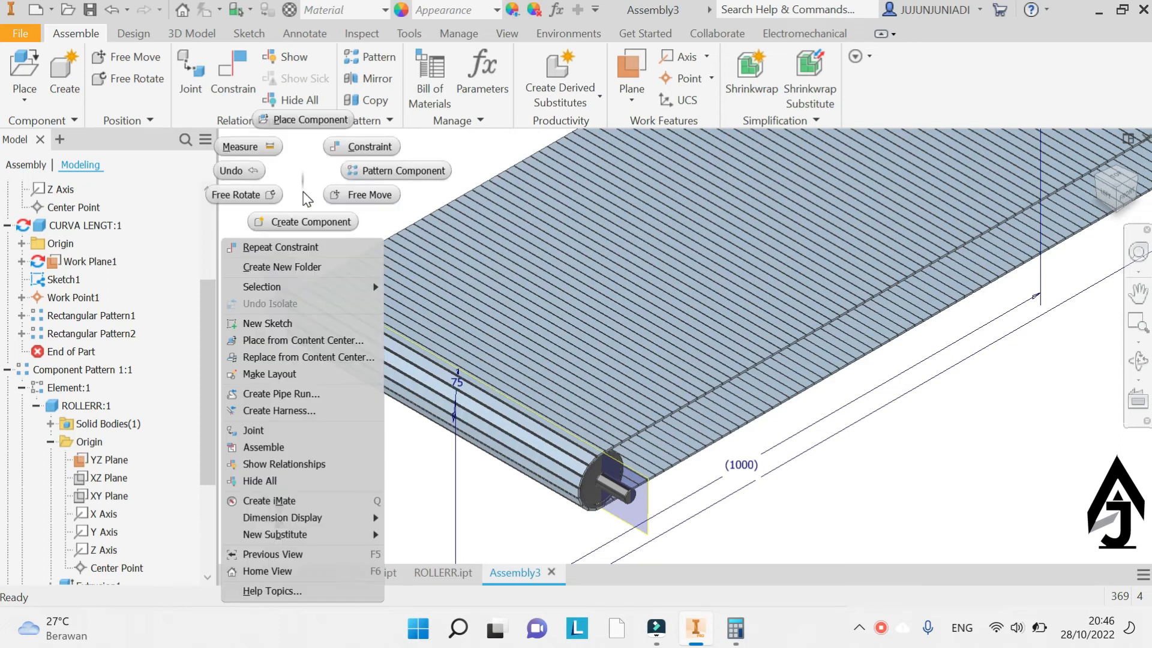
{"action": "left_click", "coordinate": [365, 144]}
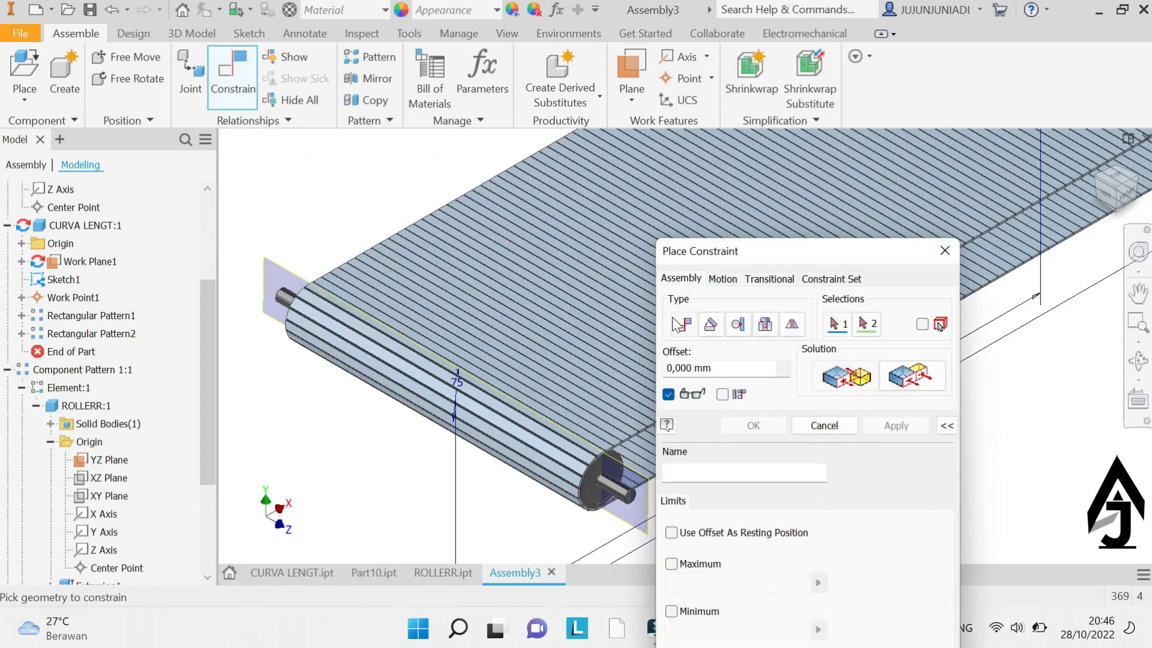
{"action": "left_click", "coordinate": [712, 328]}
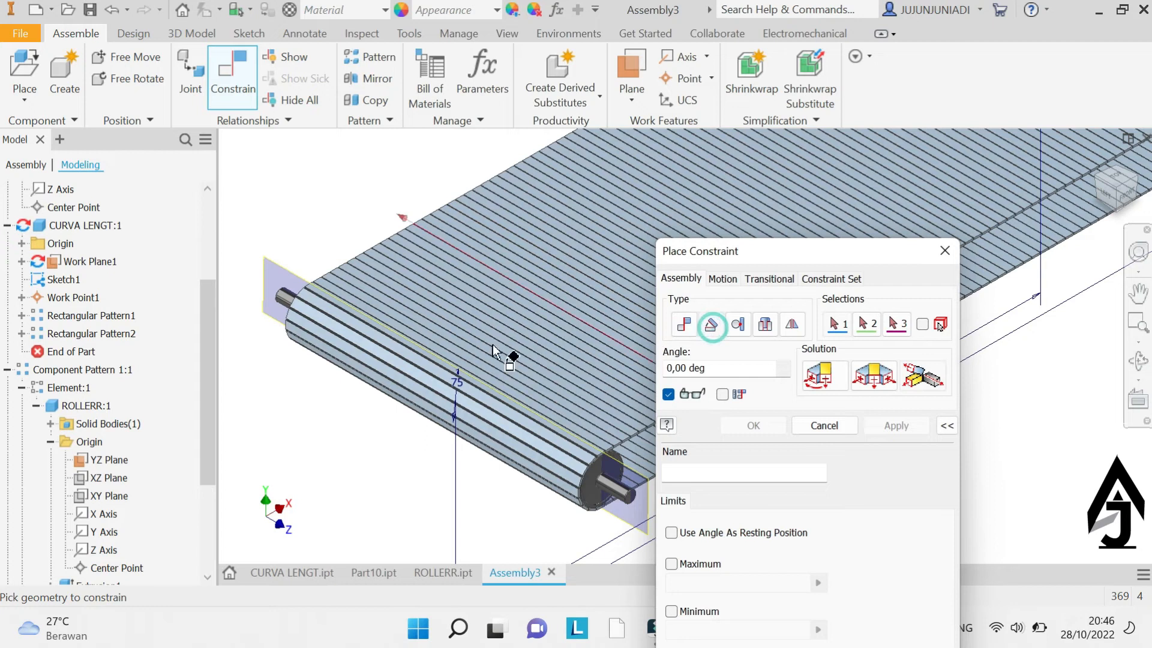
{"action": "left_click", "coordinate": [110, 480]}
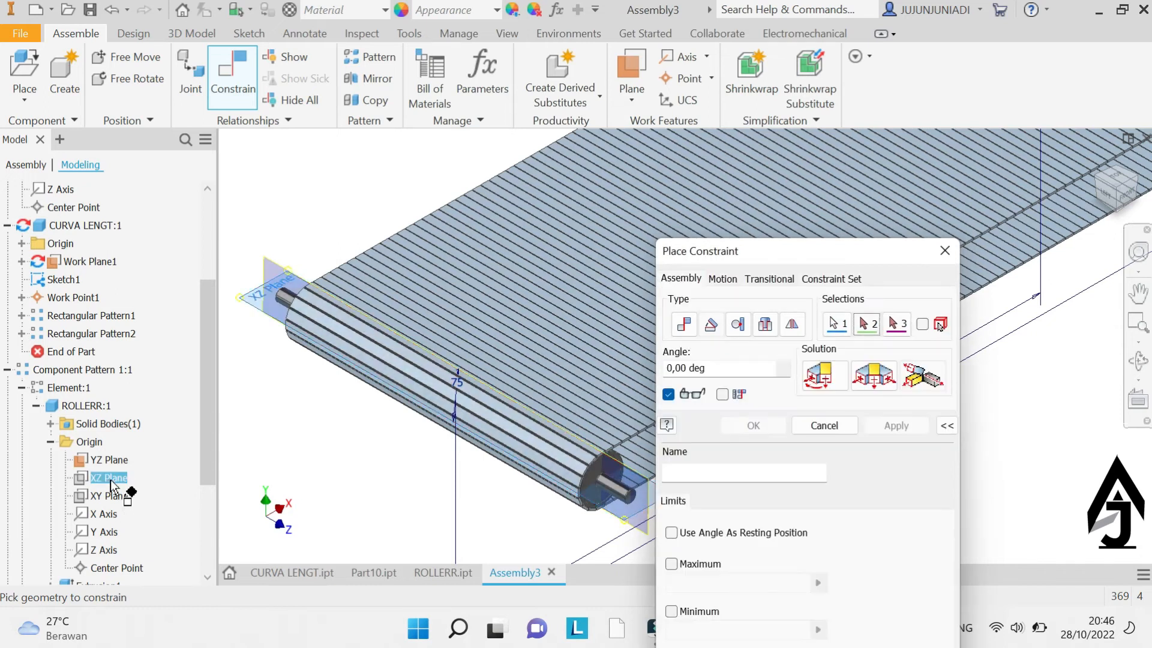
{"action": "scroll", "coordinate": [141, 406], "scroll_direction": "up", "scroll_amount": 3}
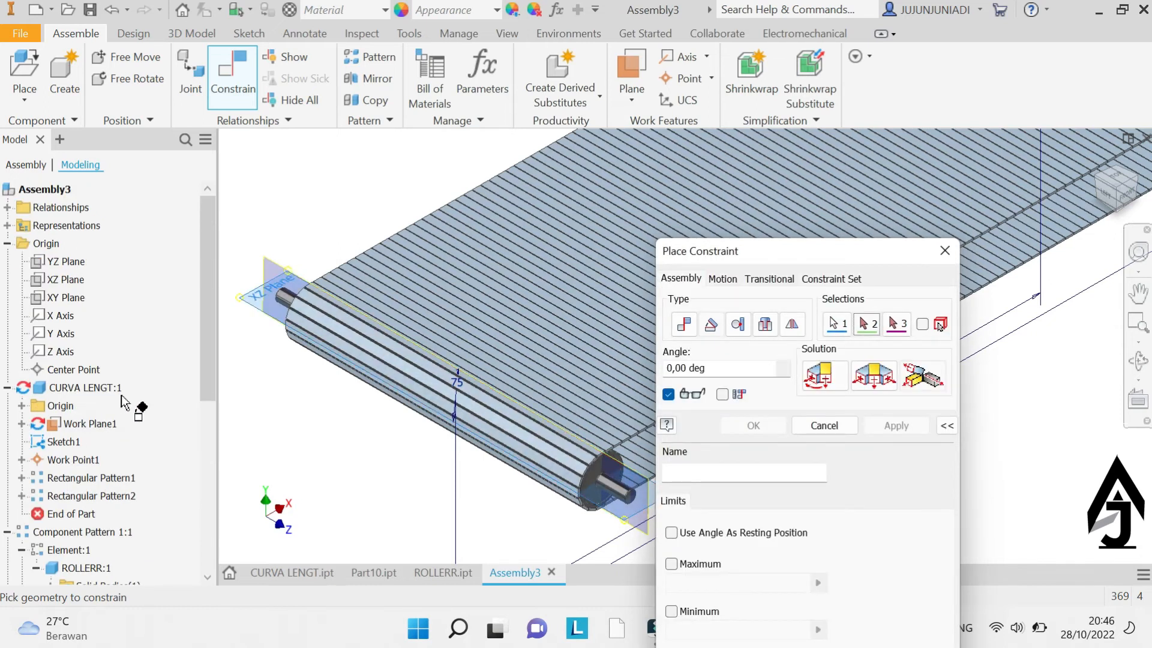
{"action": "left_click", "coordinate": [71, 280]}
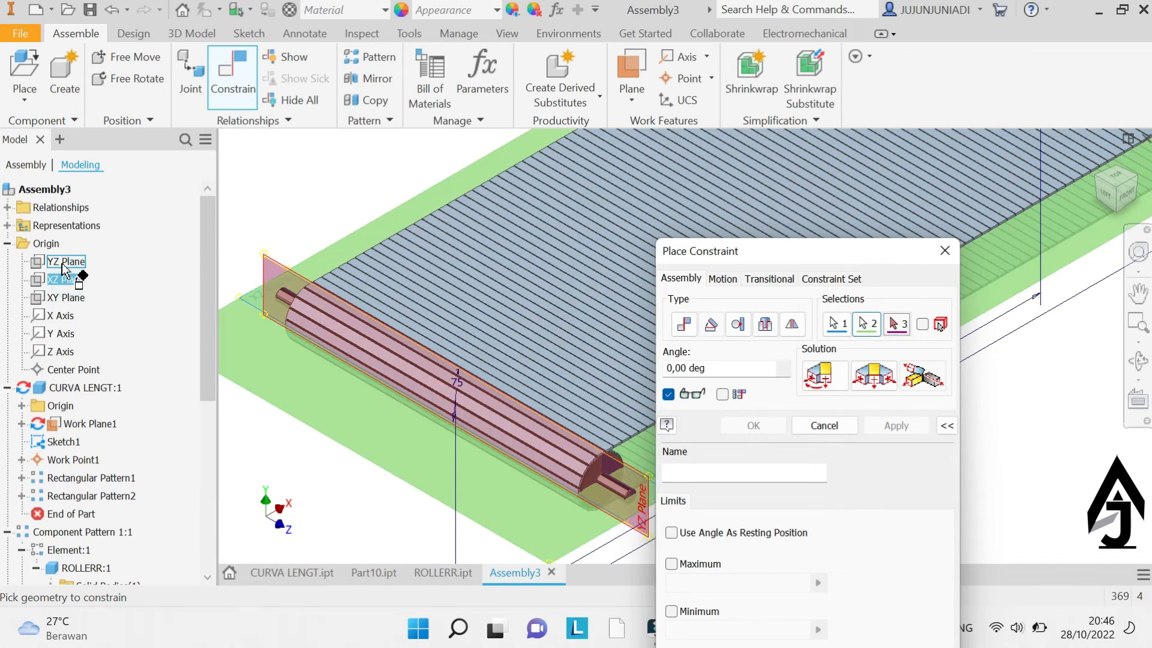
{"action": "left_click", "coordinate": [63, 262]}
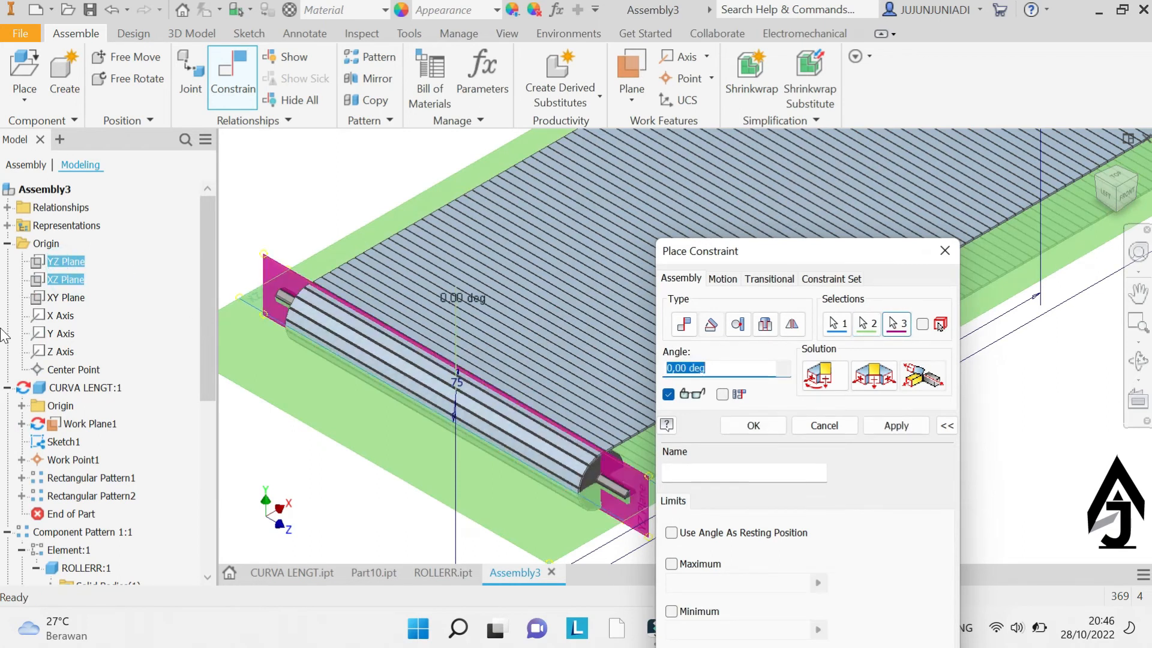
{"action": "left_click", "coordinate": [904, 426]}
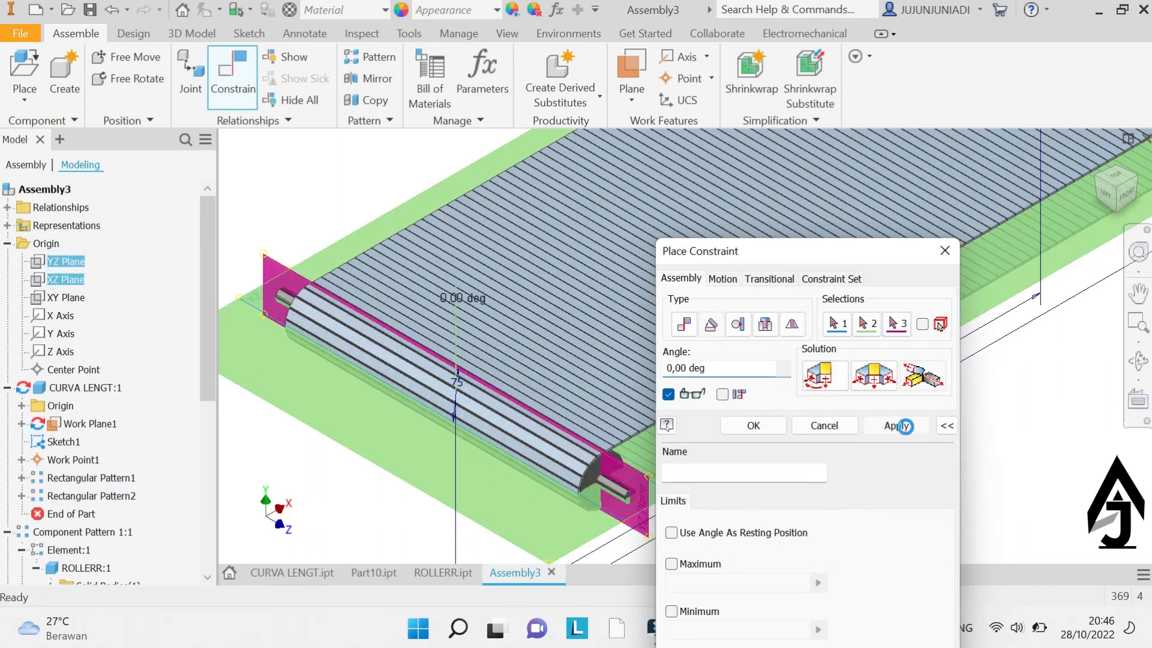
{"action": "left_click", "coordinate": [945, 250]}
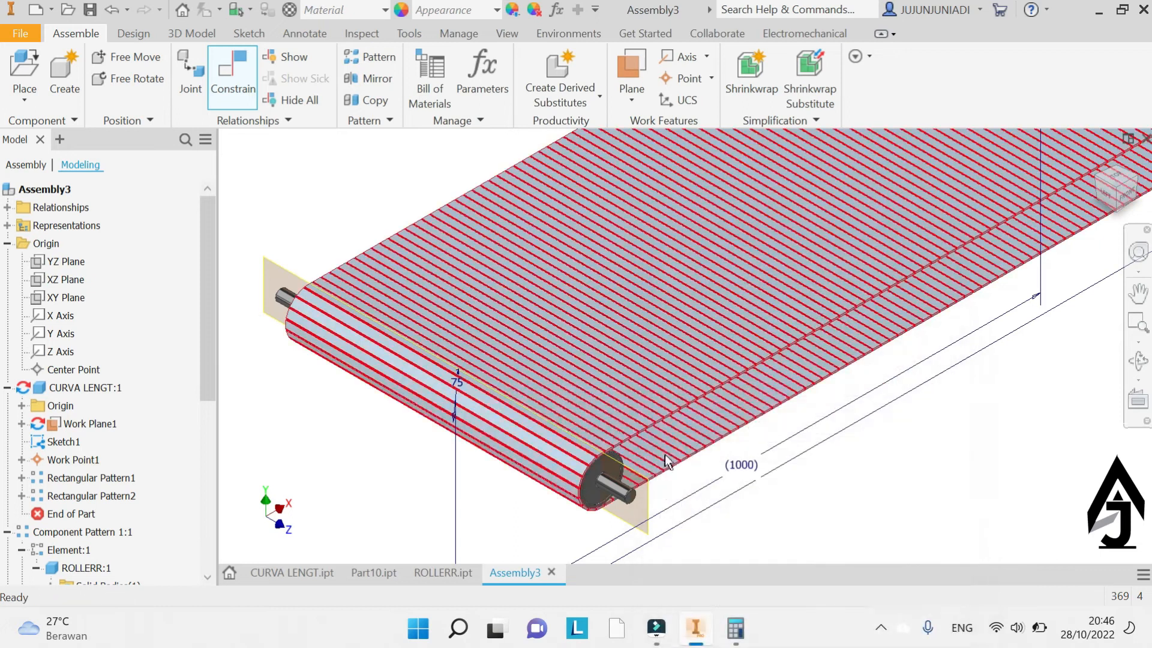
View the roller end from the front and list the constraints attached to the assembly's YZ and XZ planes
{"action": "left_click", "coordinate": [1128, 196]}
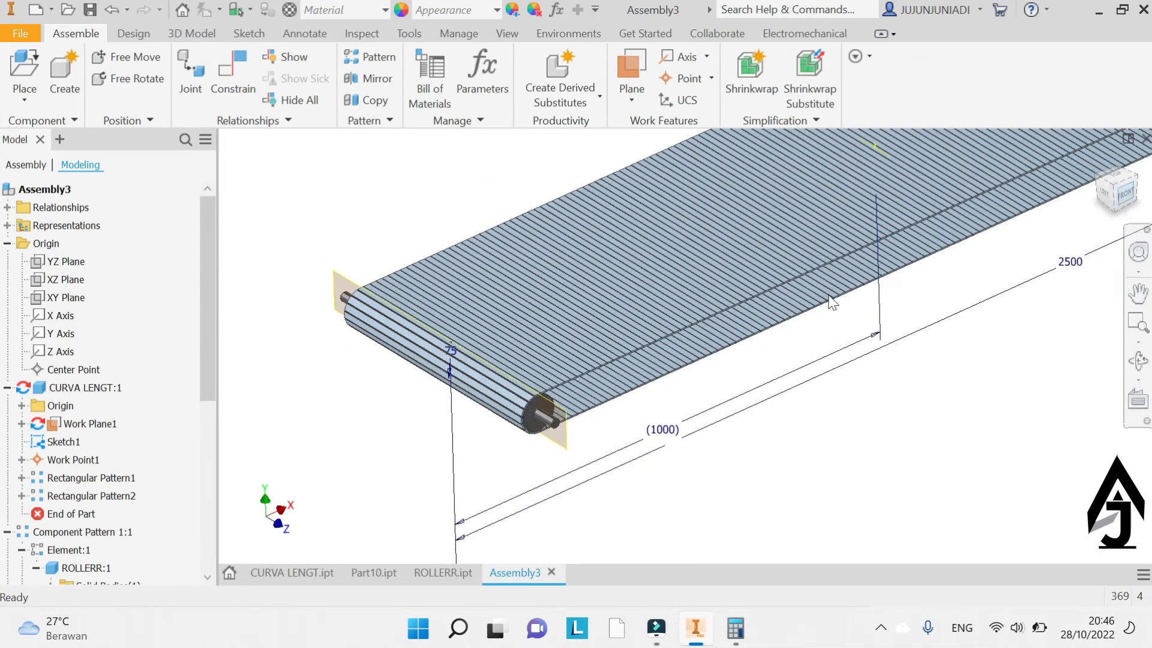
{"action": "scroll", "coordinate": [489, 309], "scroll_direction": "up", "scroll_amount": 6}
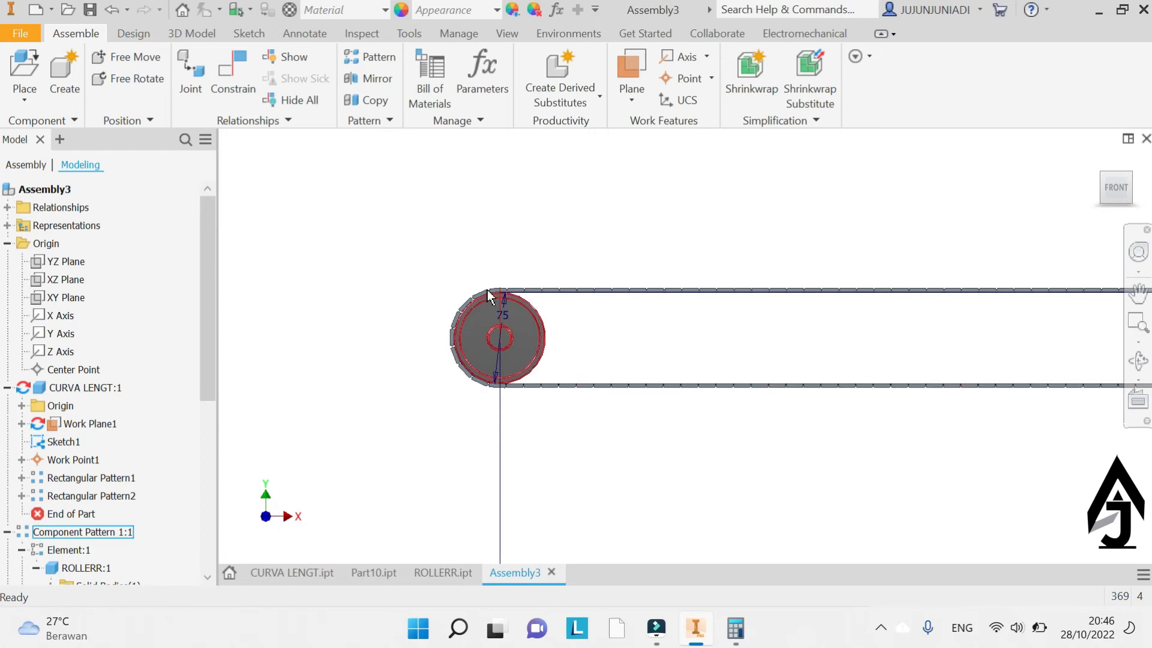
{"action": "scroll", "coordinate": [489, 297], "scroll_direction": "up", "scroll_amount": 5}
{"action": "middle_click_drag", "start_coordinate": [480, 252], "coordinate": [464, 232]}
{"action": "scroll", "coordinate": [461, 229], "scroll_direction": "up", "scroll_amount": 3}
{"action": "left_click", "coordinate": [11, 168]}
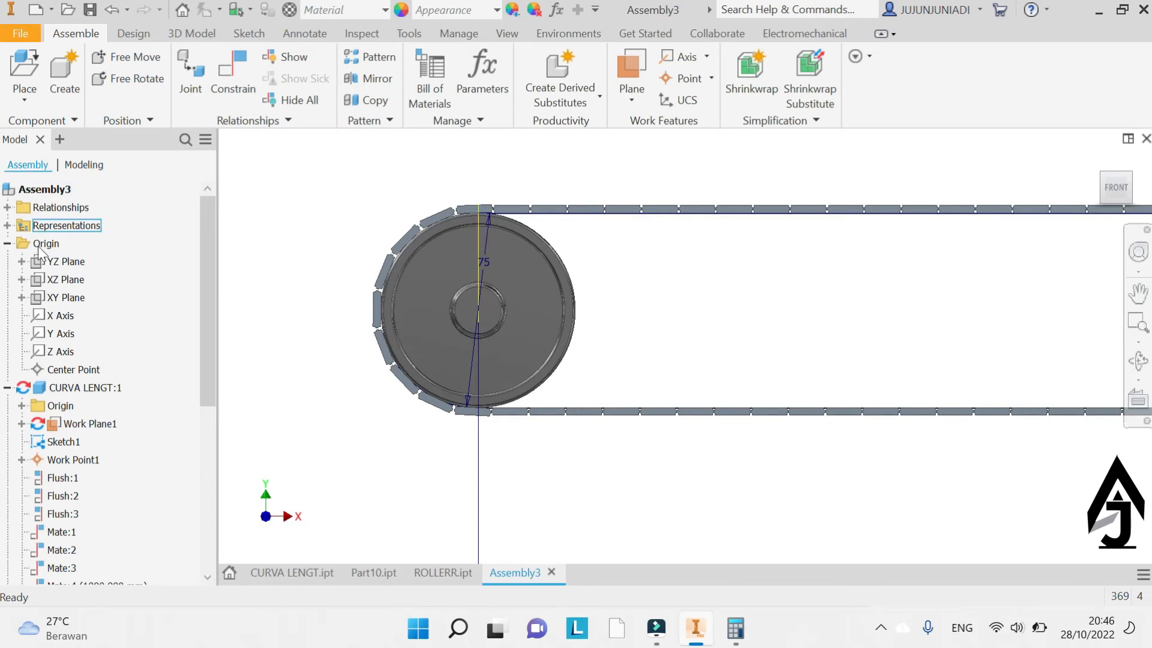
{"action": "left_click", "coordinate": [22, 261]}
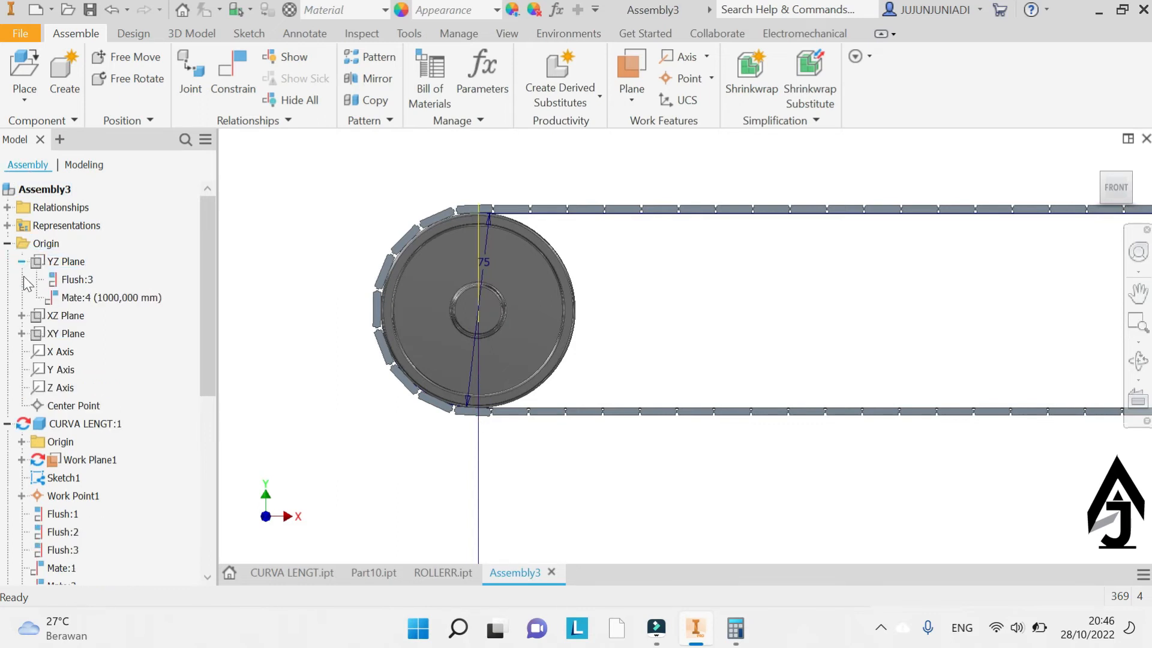
{"action": "left_click", "coordinate": [22, 316]}
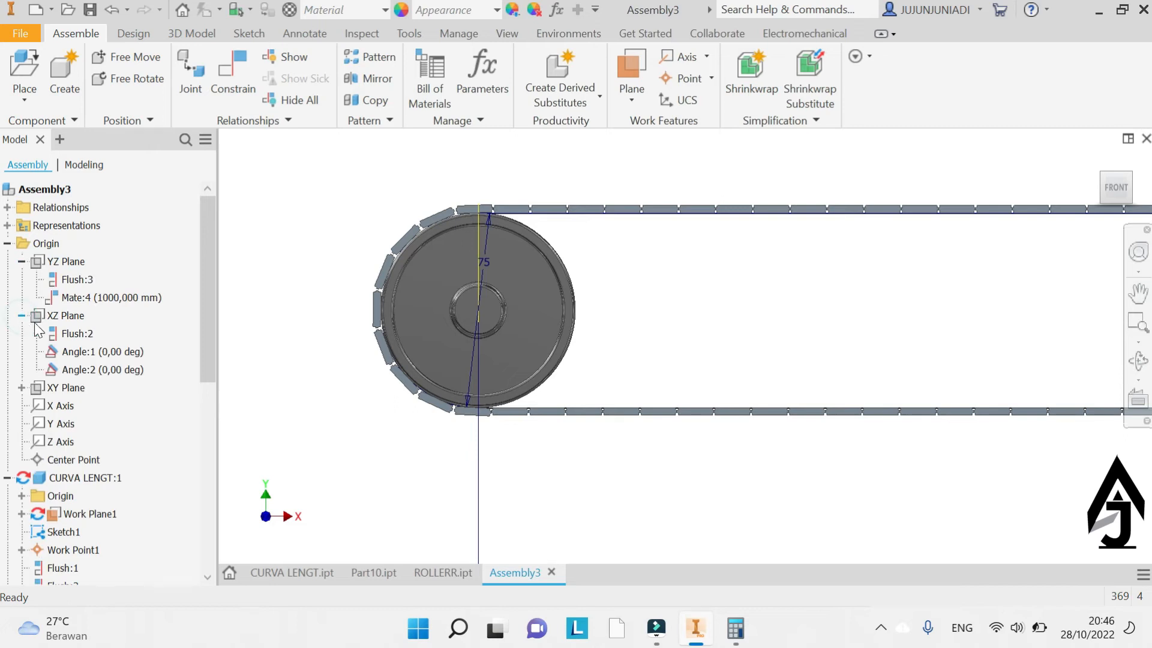
Set up a drive of the Mate:4 constraint on the YZ plane with Drive Adaptivity enabled and an end value of 1500 mm
{"action": "right_click", "coordinate": [112, 298]}
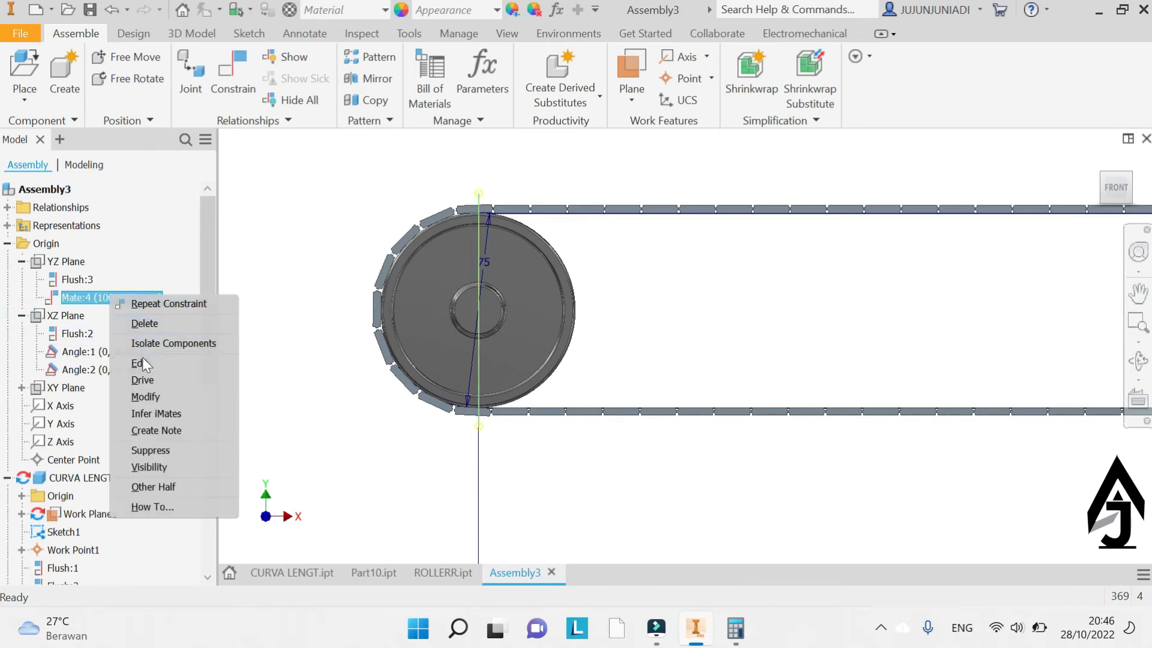
{"action": "left_click", "coordinate": [150, 379]}
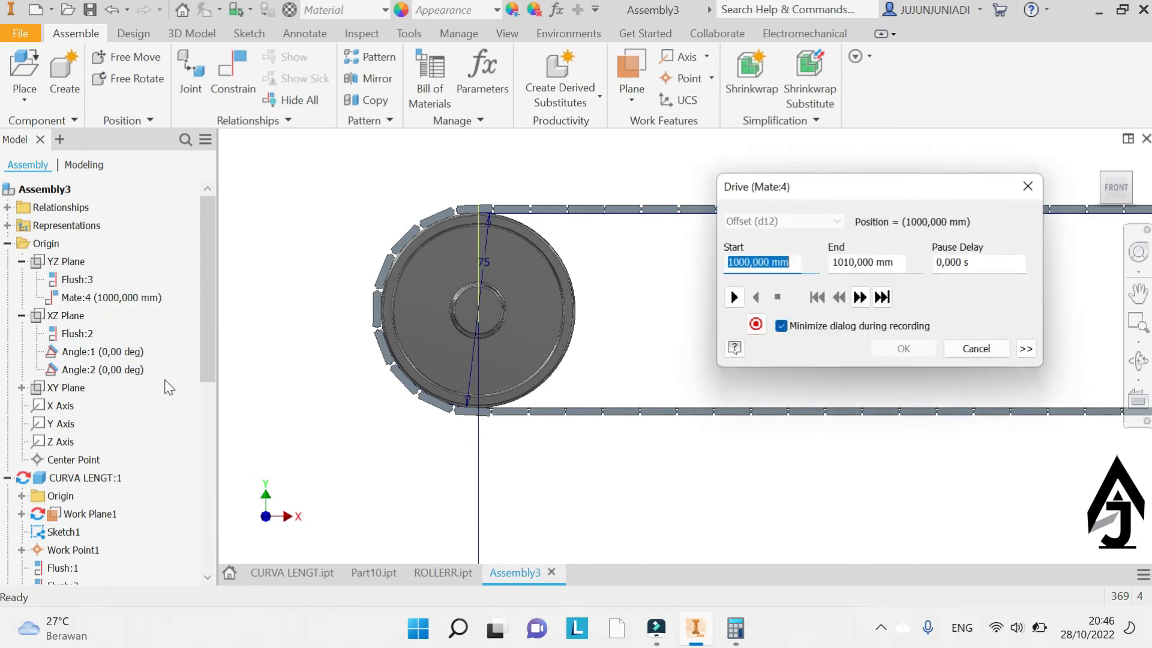
{"action": "left_click", "coordinate": [1026, 350]}
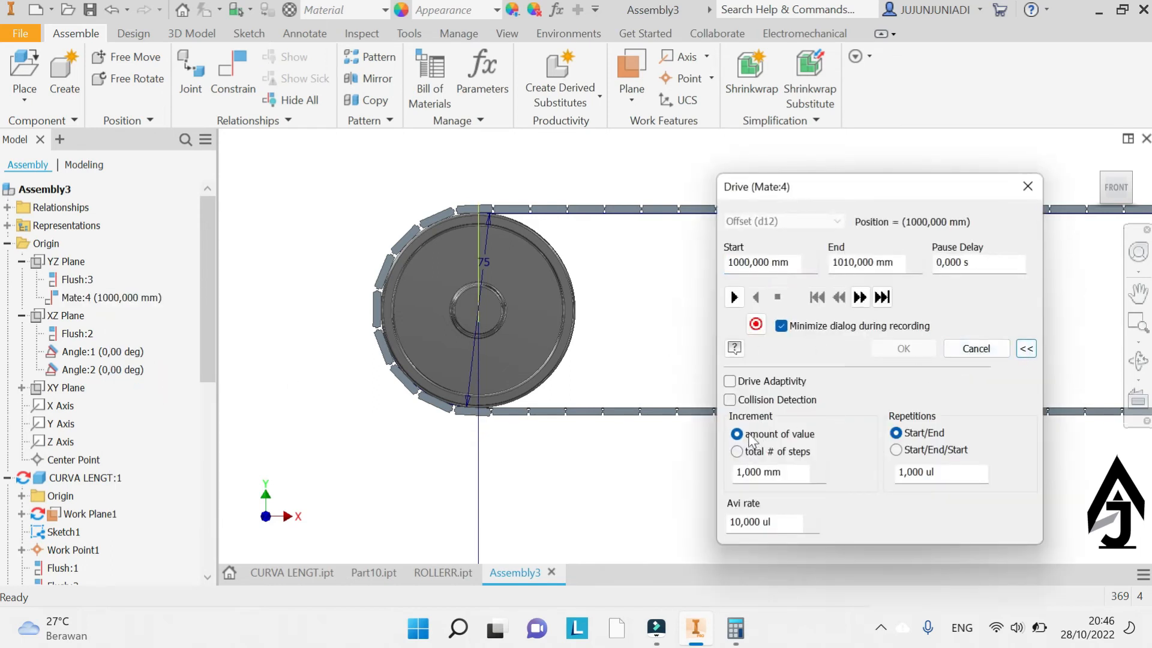
{"action": "left_click", "coordinate": [731, 382]}
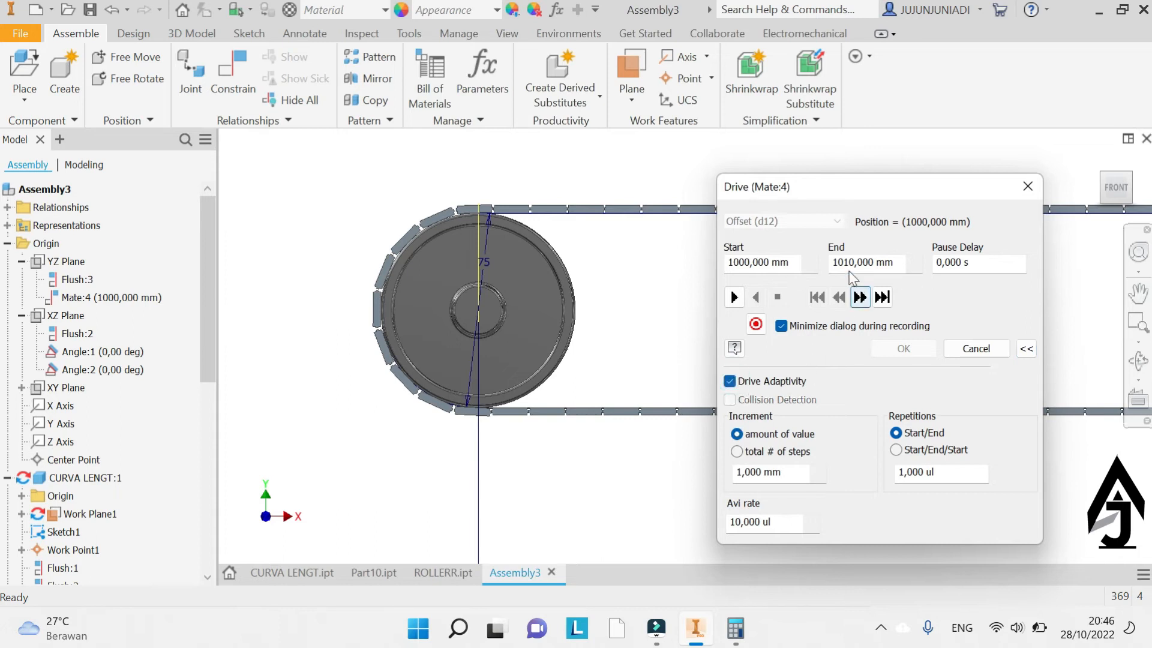
{"action": "double_click", "coordinate": [863, 263]}
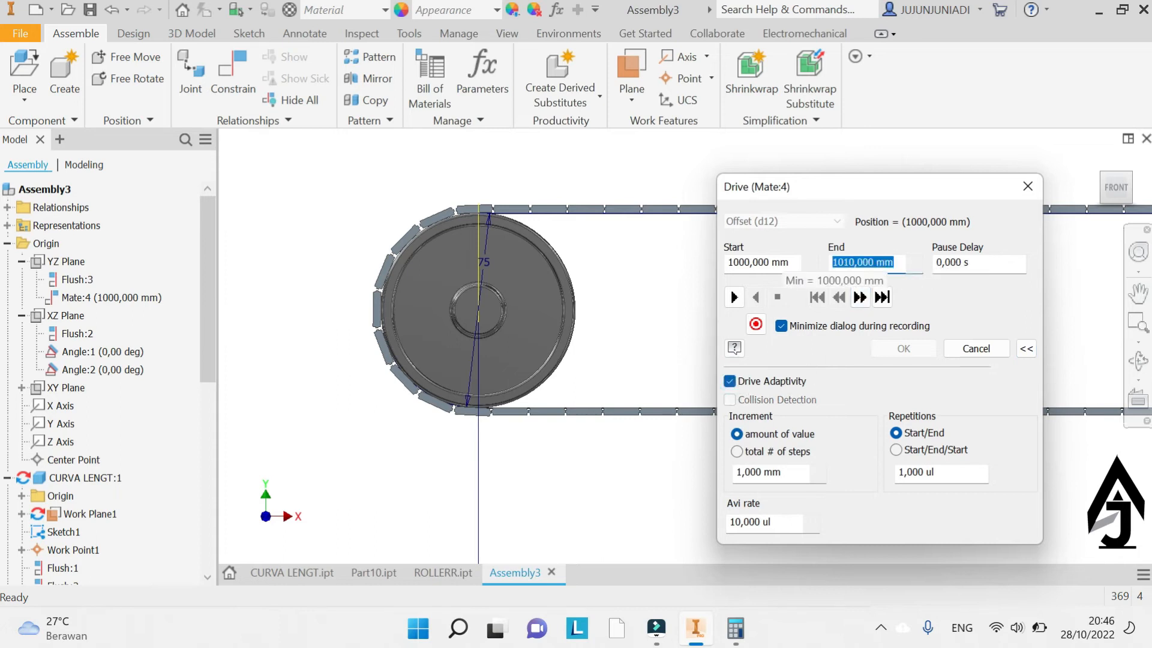
{"action": "type", "text": "1500"}
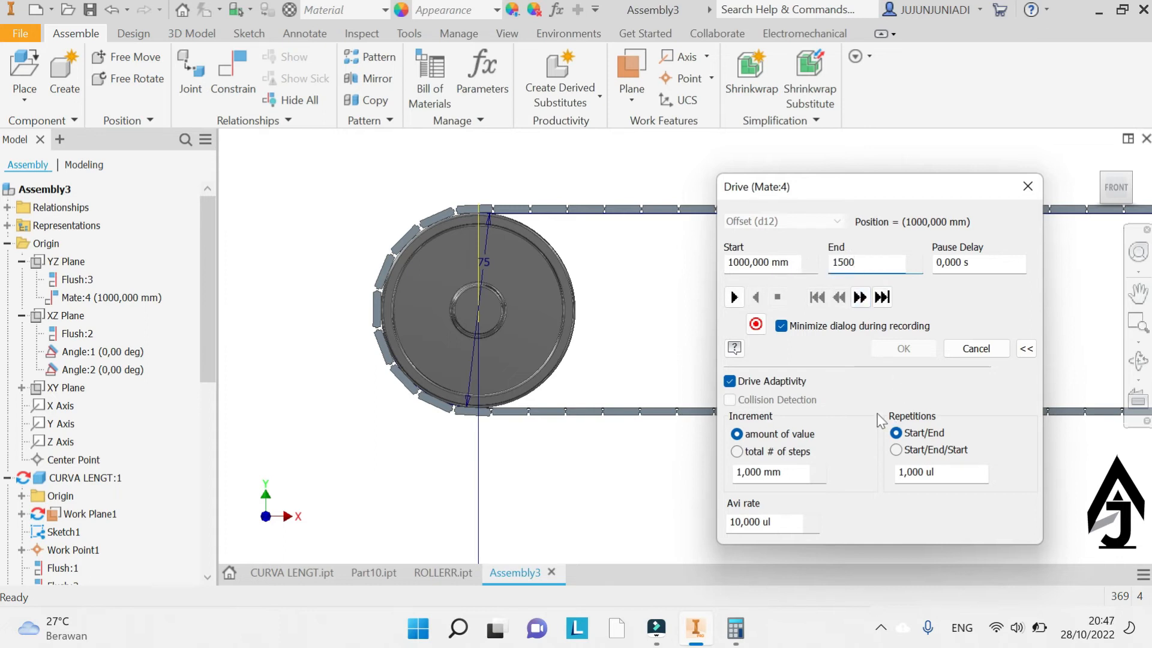
Play the Mate:4 drive forward briefly to watch the slats move around the roller, stop it and leave the drive setup
{"action": "left_click", "coordinate": [735, 297]}
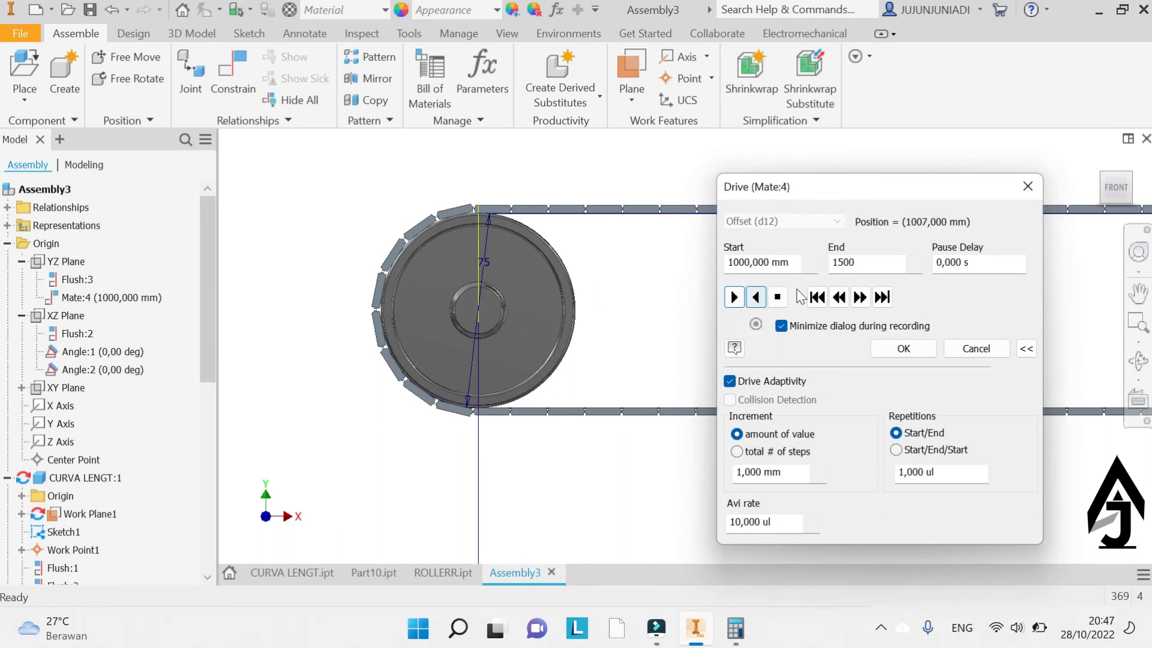
{"action": "left_click", "coordinate": [779, 298]}
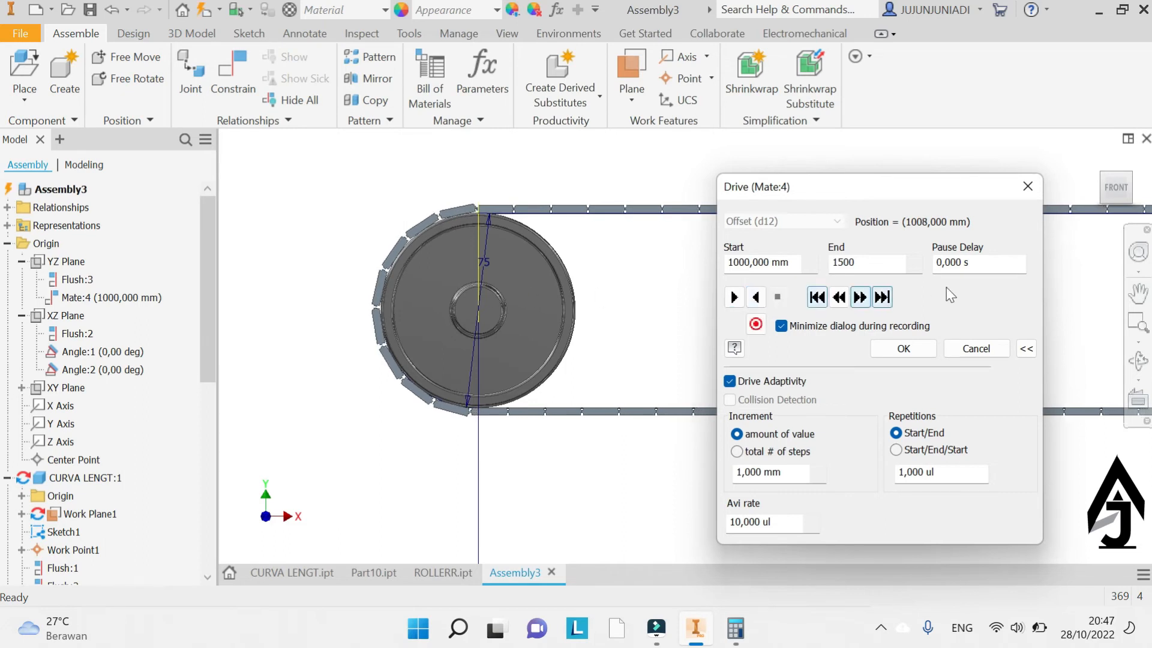
{"action": "left_click", "coordinate": [1028, 187]}
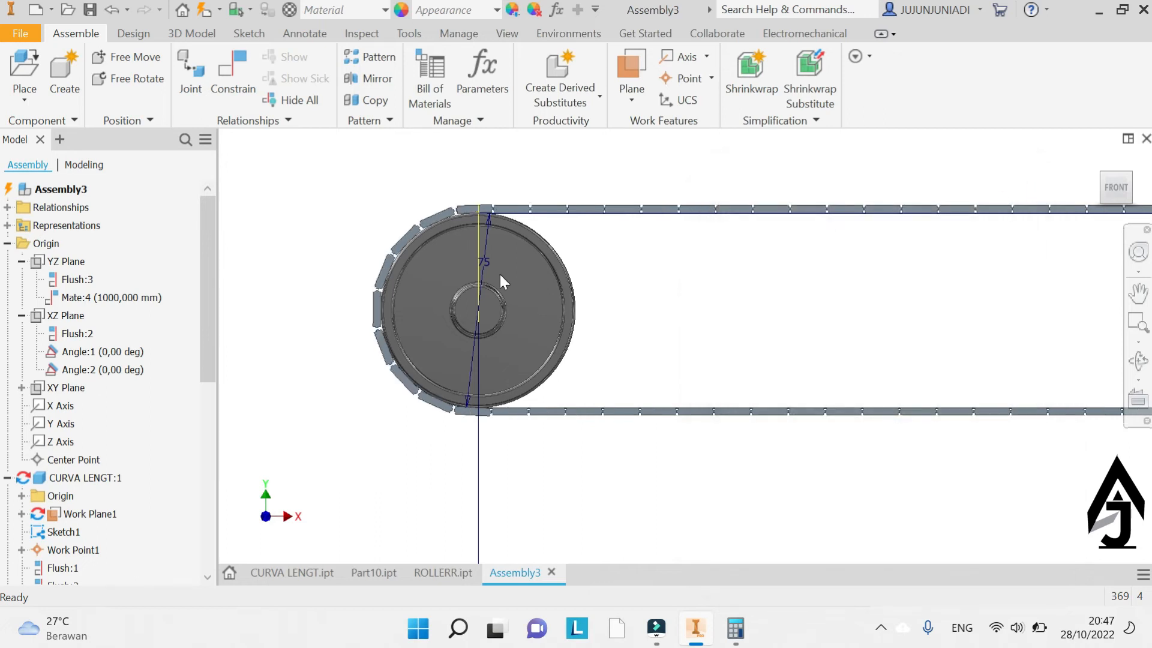
Set up a drive of the Angle:2 constraint with Drive Adaptivity enabled and an end value of 360 deg
{"action": "right_click", "coordinate": [113, 370]}
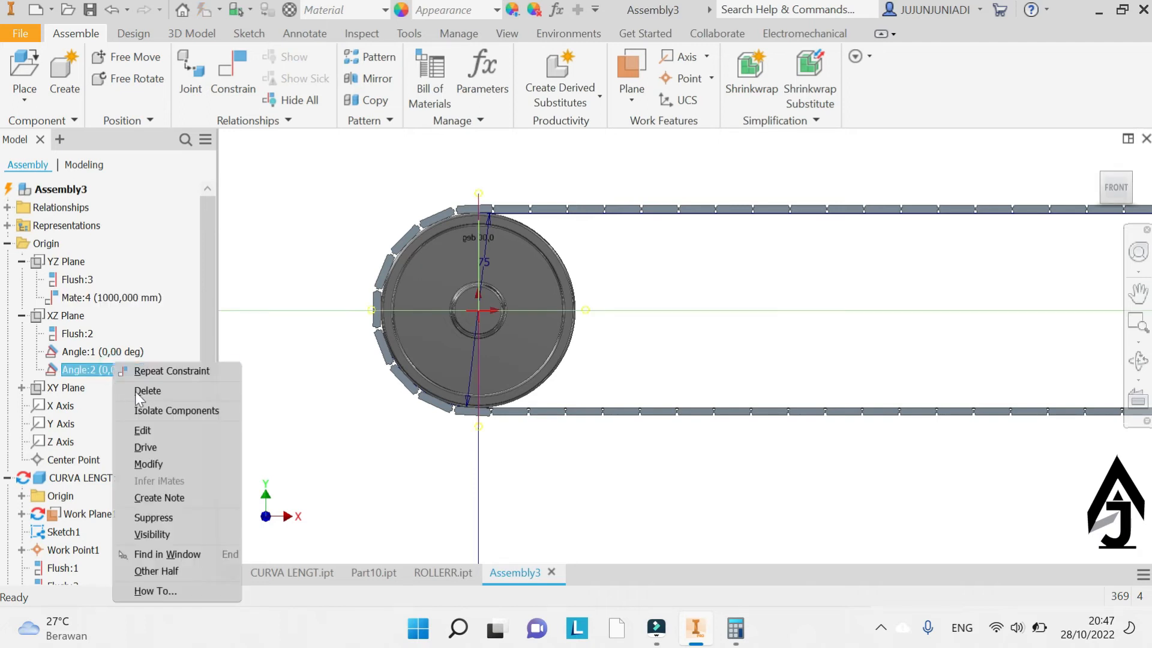
{"action": "left_click", "coordinate": [182, 448]}
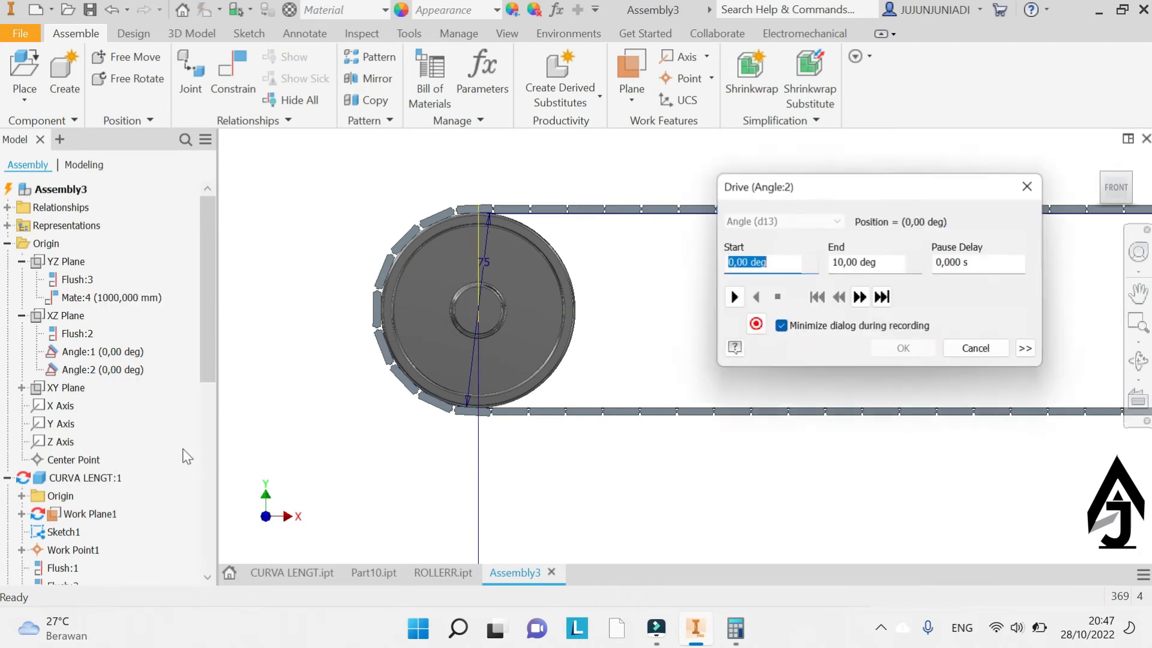
{"action": "left_click", "coordinate": [1026, 349]}
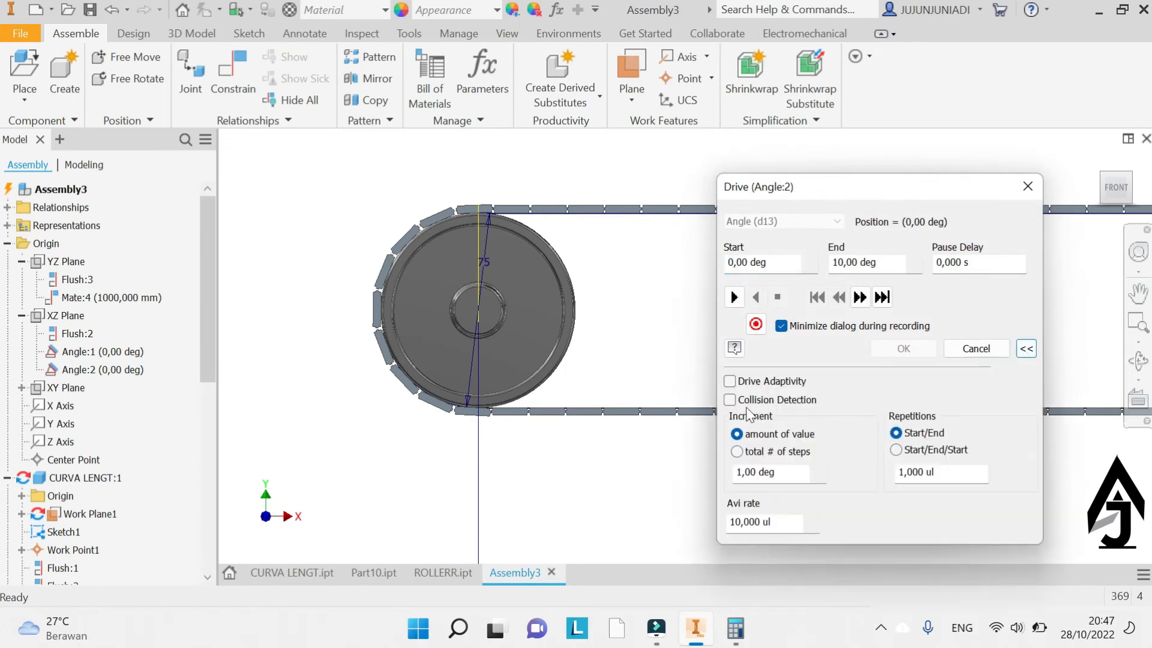
{"action": "left_click", "coordinate": [731, 383]}
{"action": "double_click", "coordinate": [855, 262]}
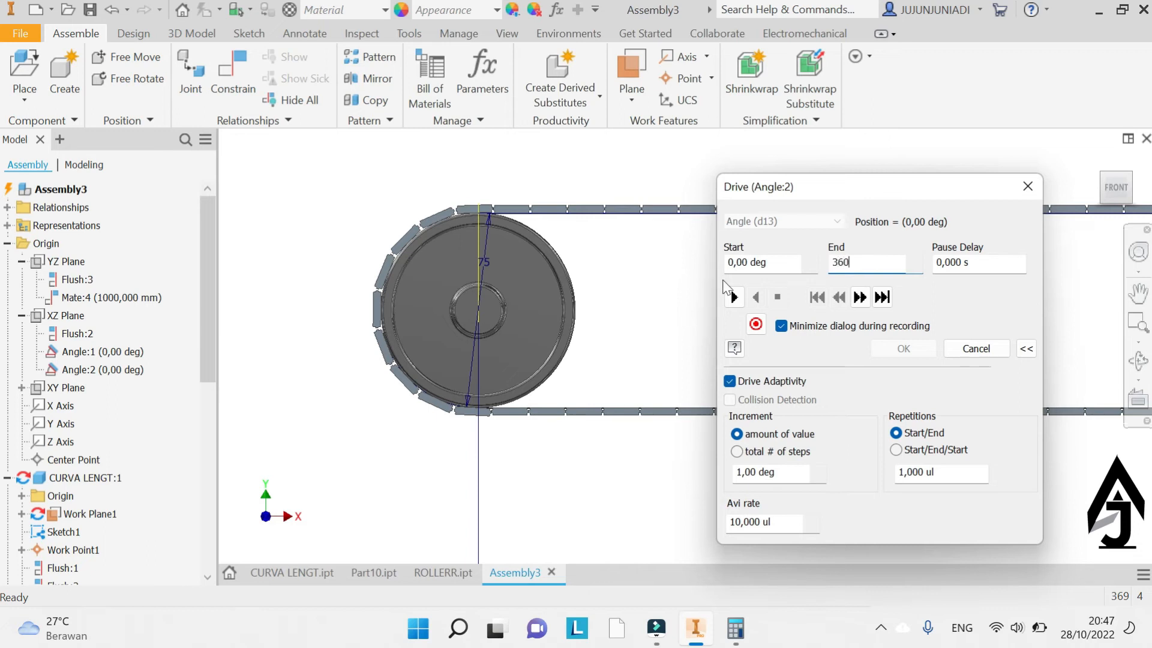
Play the Angle:2 drive forward briefly to watch the roller rotate, stop it, return to the start and leave the drive setup
{"action": "left_click", "coordinate": [735, 298]}
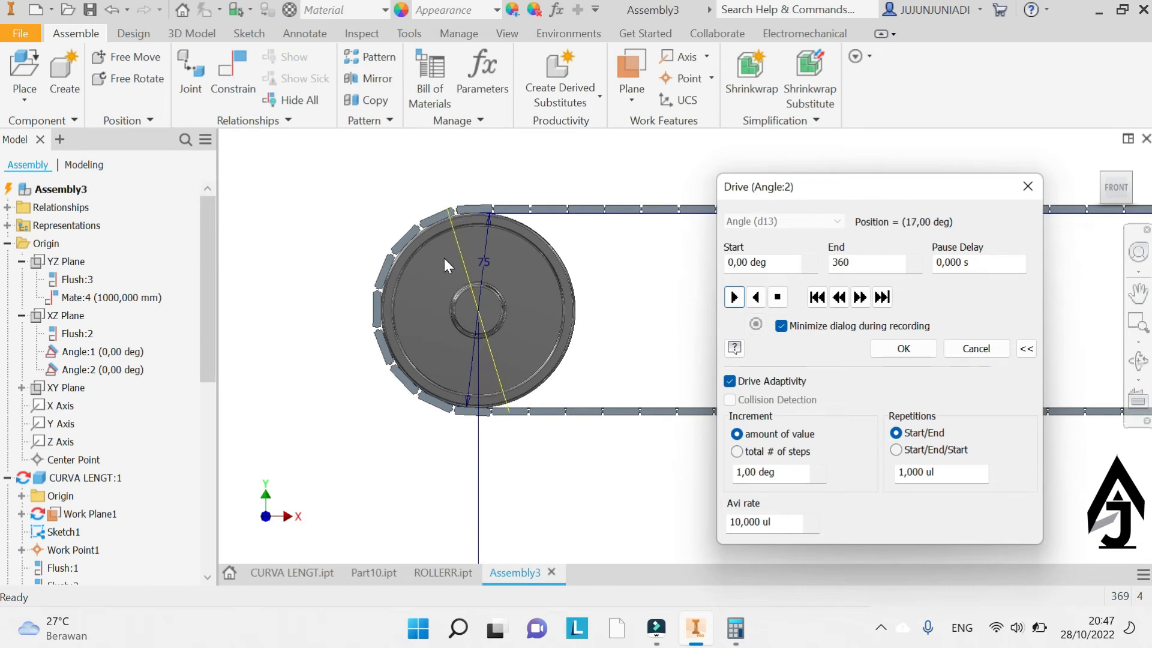
{"action": "left_click", "coordinate": [778, 298]}
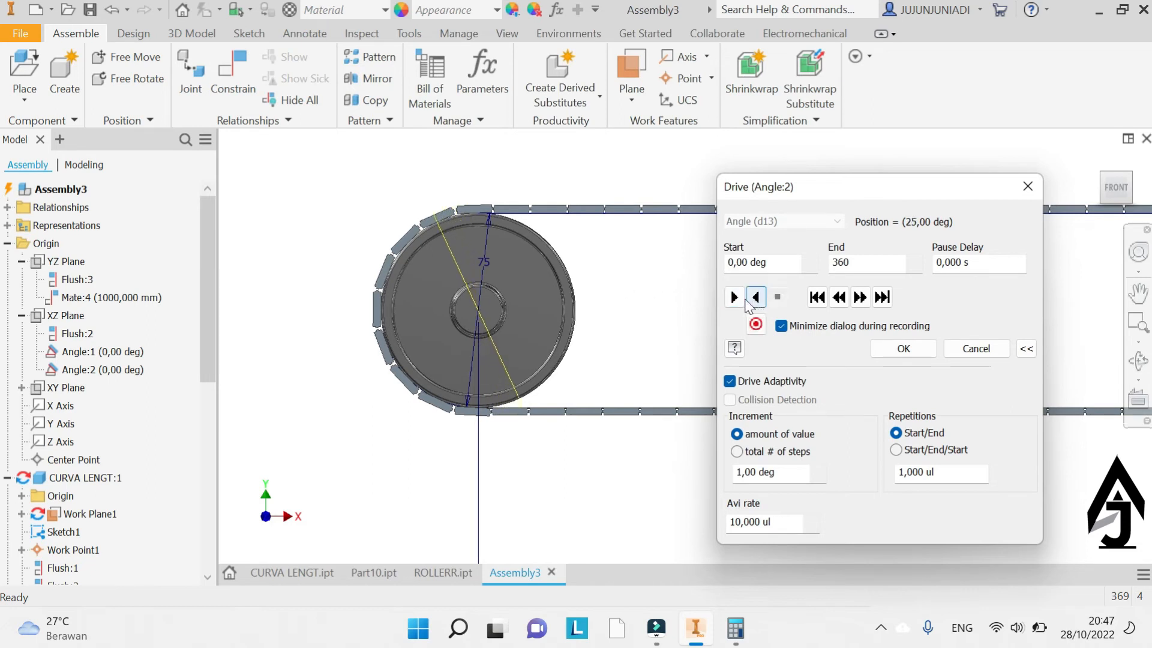
{"action": "left_click", "coordinate": [817, 298]}
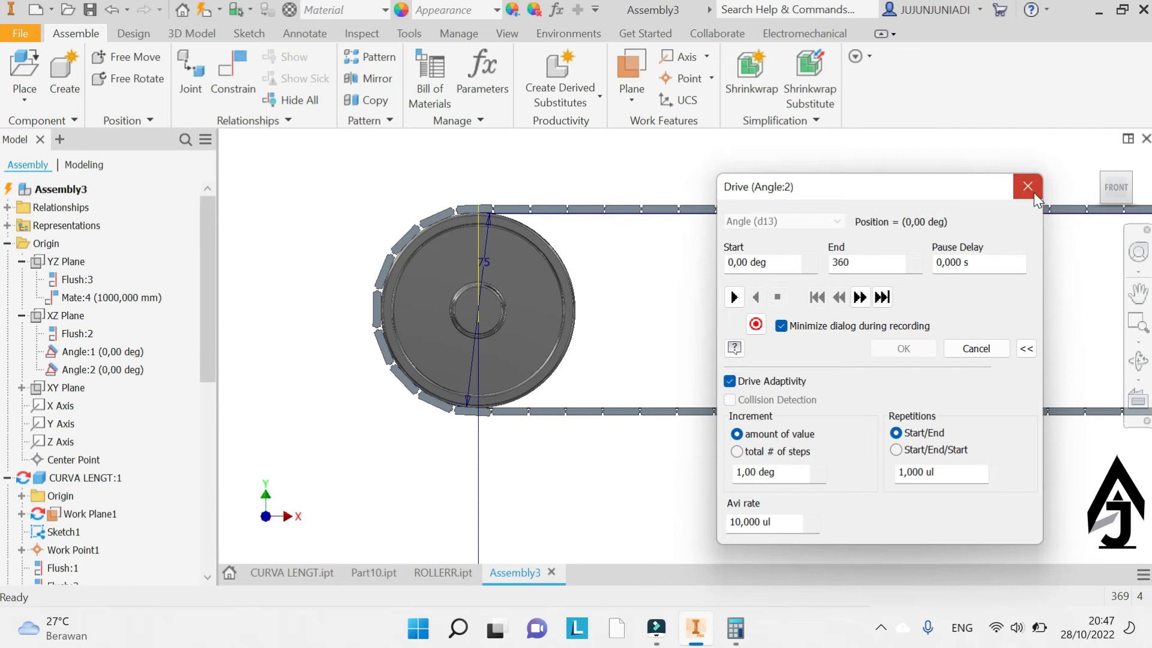
{"action": "left_click", "coordinate": [1029, 189]}
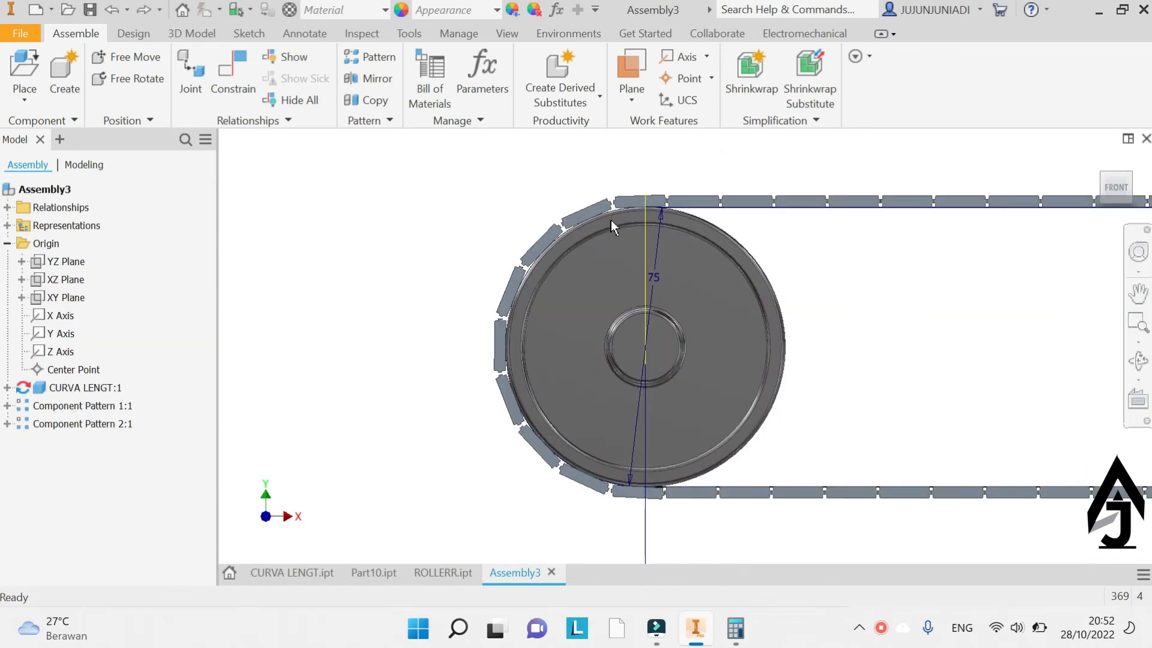
Create a new in-place part with the Reference BOM structure on the assembly's XY plane
{"action": "scroll", "coordinate": [623, 211], "scroll_direction": "up", "scroll_amount": 5}
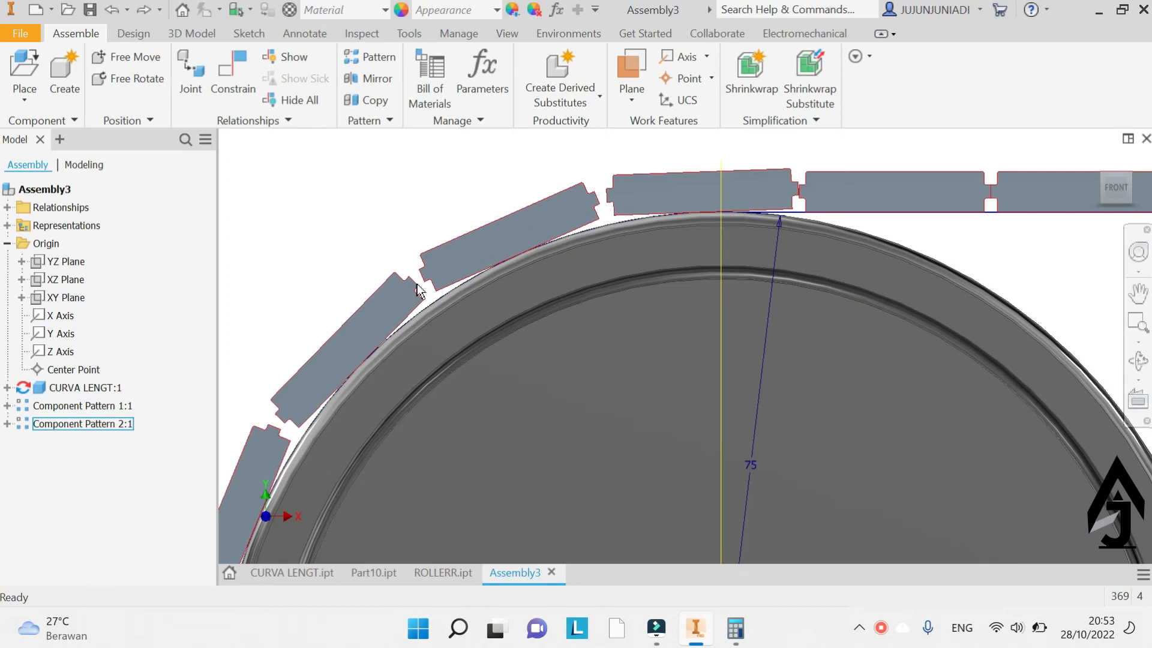
{"action": "scroll", "coordinate": [522, 237], "scroll_direction": "down", "scroll_amount": 5}
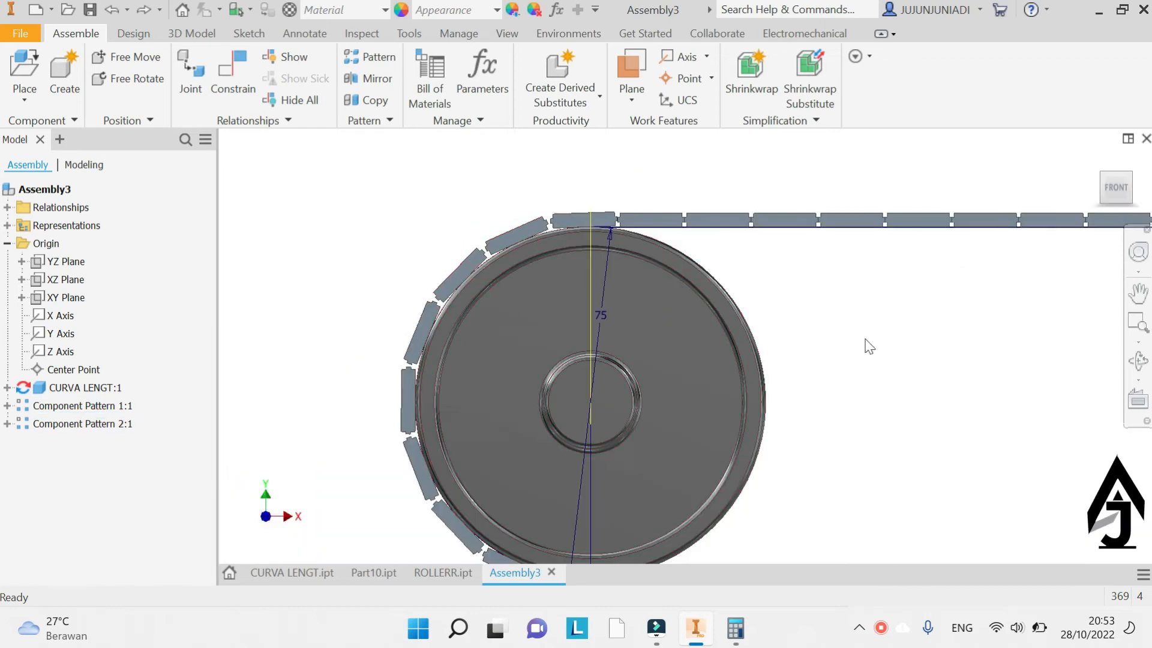
{"action": "middle_click_drag", "start_coordinate": [848, 317], "coordinate": [839, 270]}
{"action": "left_click", "coordinate": [75, 69]}
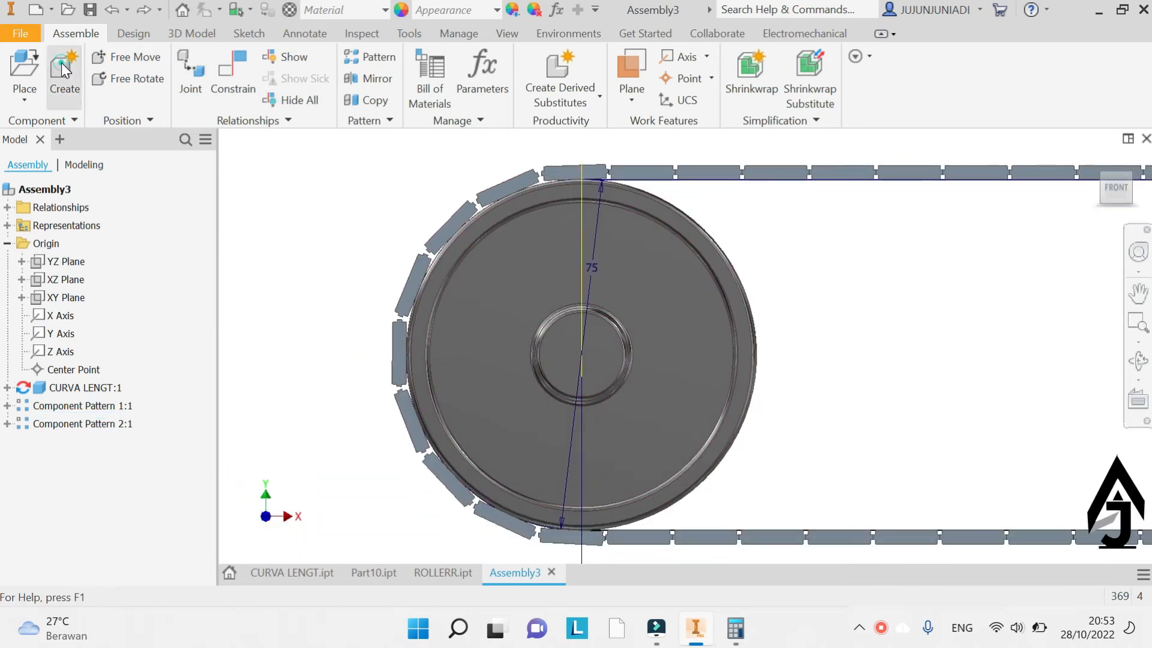
{"action": "left_click", "coordinate": [369, 276]}
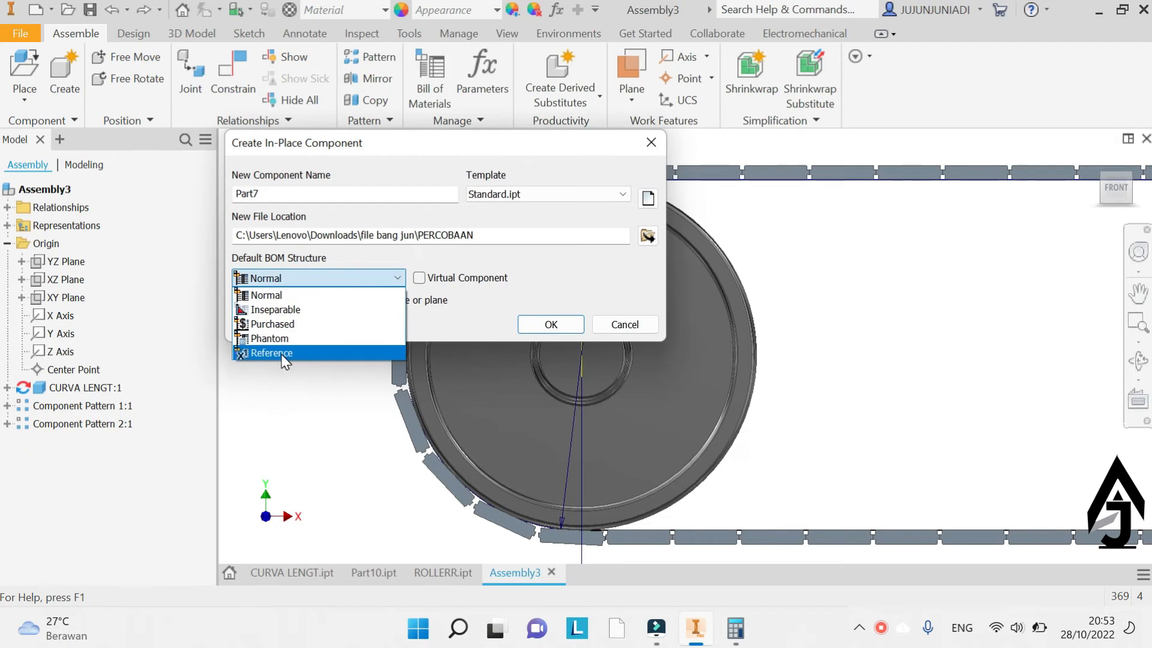
{"action": "left_click", "coordinate": [272, 354]}
{"action": "left_click", "coordinate": [564, 326]}
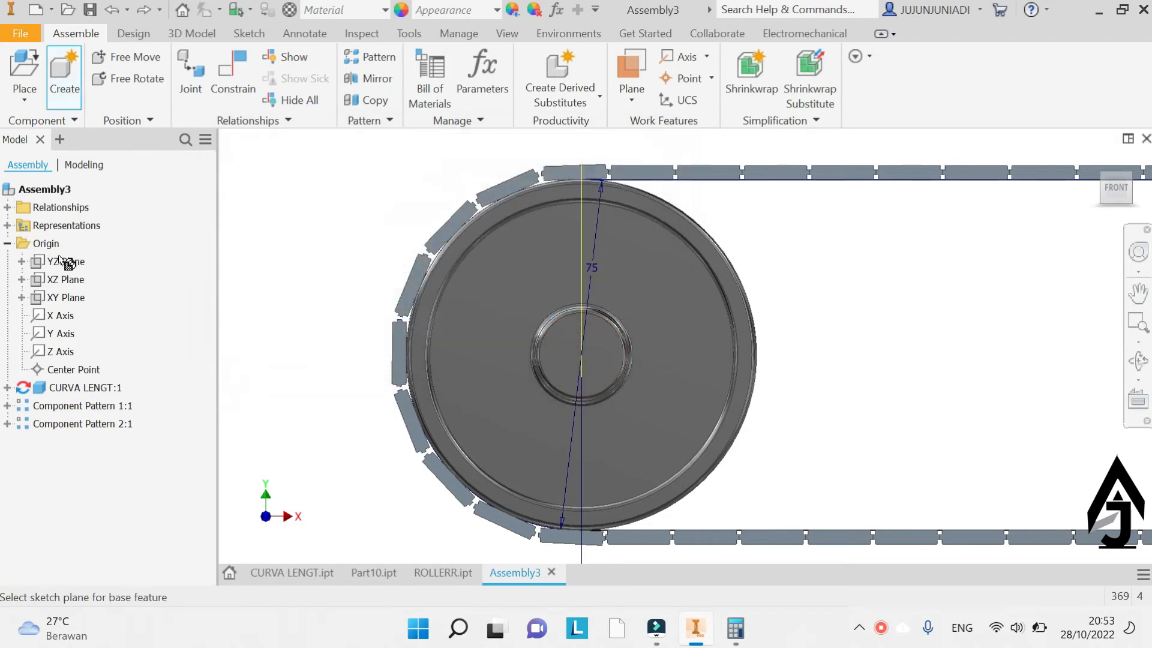
{"action": "left_click", "coordinate": [1103, 177]}
{"action": "scroll", "coordinate": [536, 408], "scroll_direction": "up", "scroll_amount": 4}
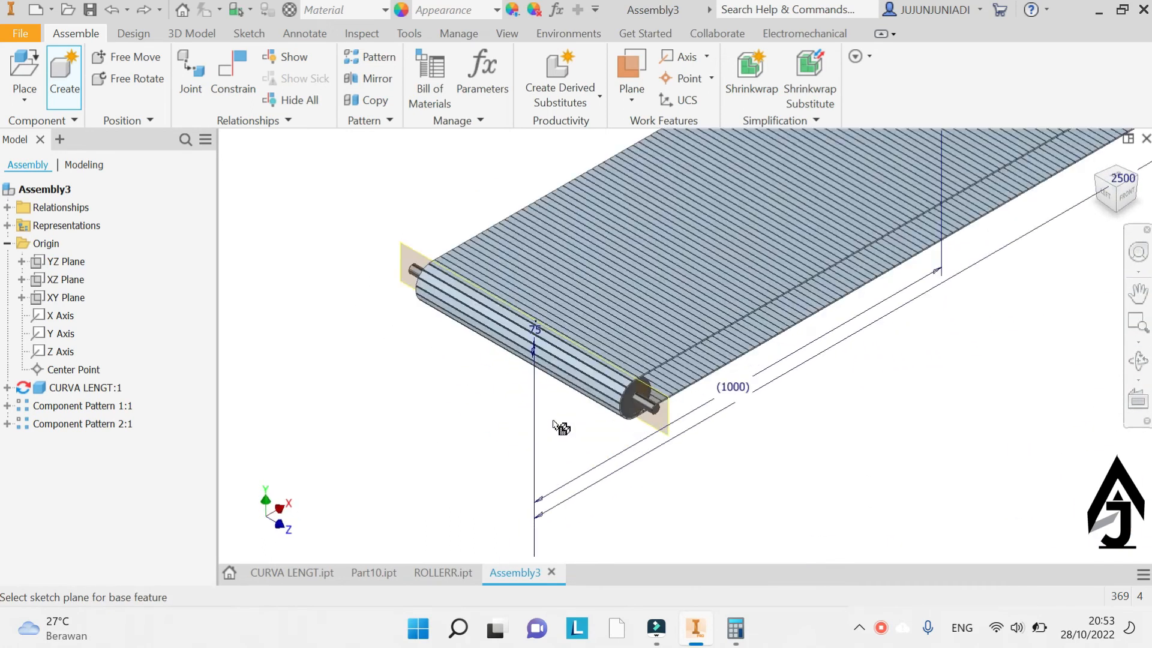
{"action": "left_click", "coordinate": [63, 298]}
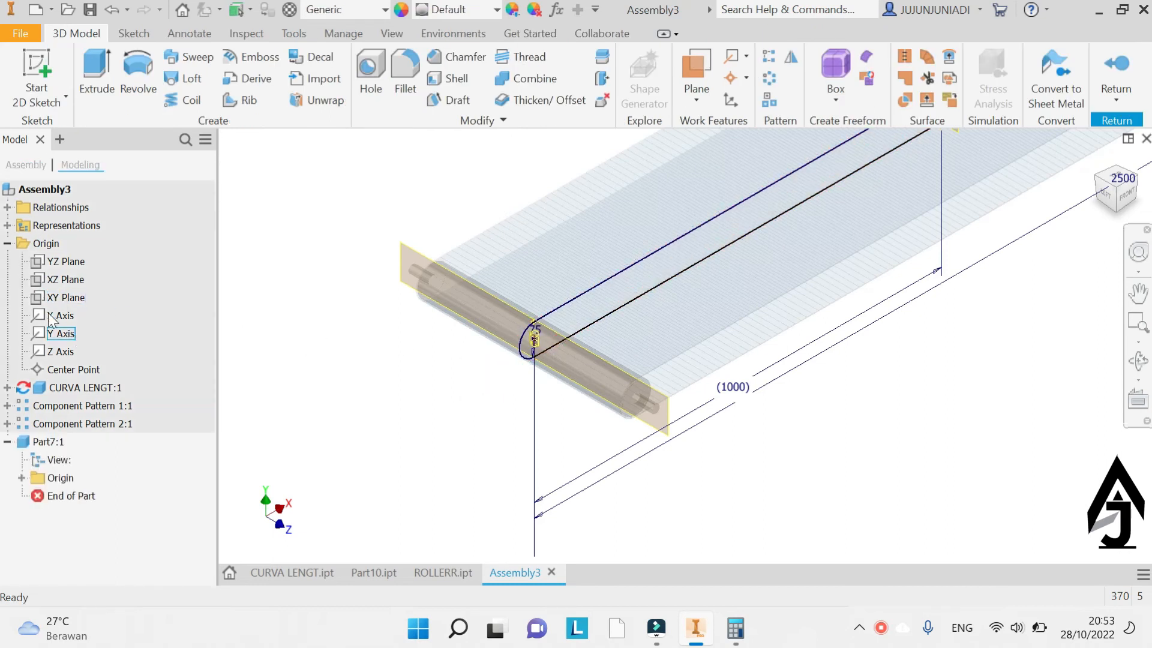
Start a 2D sketch for the new part on the assembly's XY plane
{"action": "left_click", "coordinate": [66, 298]}
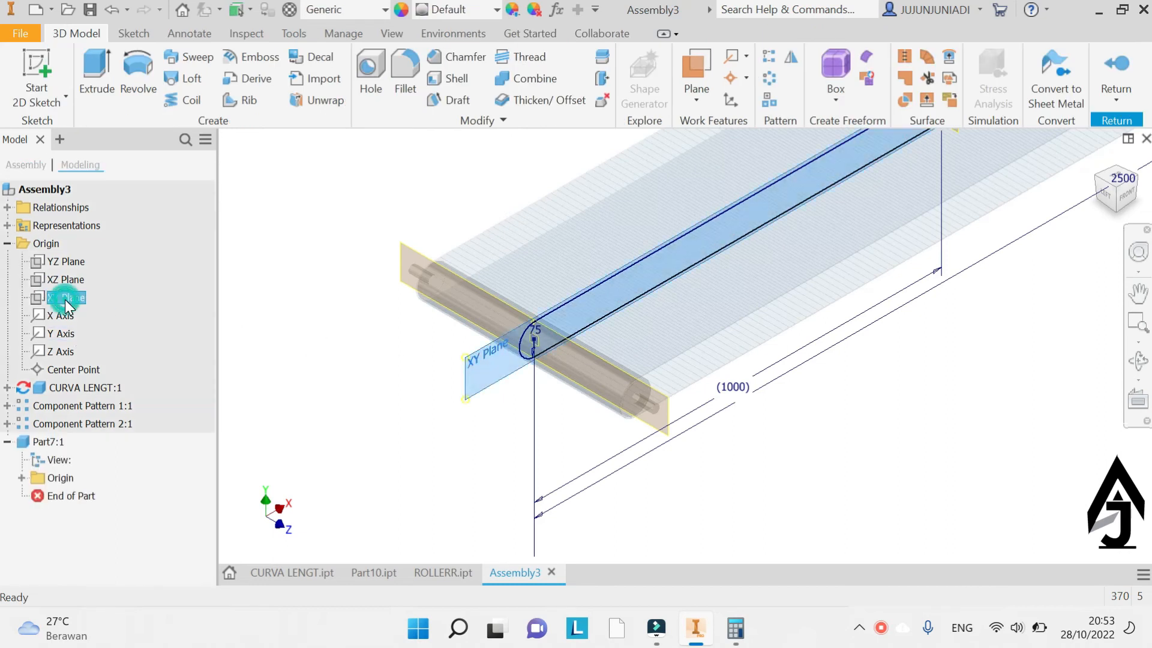
{"action": "right_click", "coordinate": [468, 358]}
{"action": "left_click", "coordinate": [287, 270]}
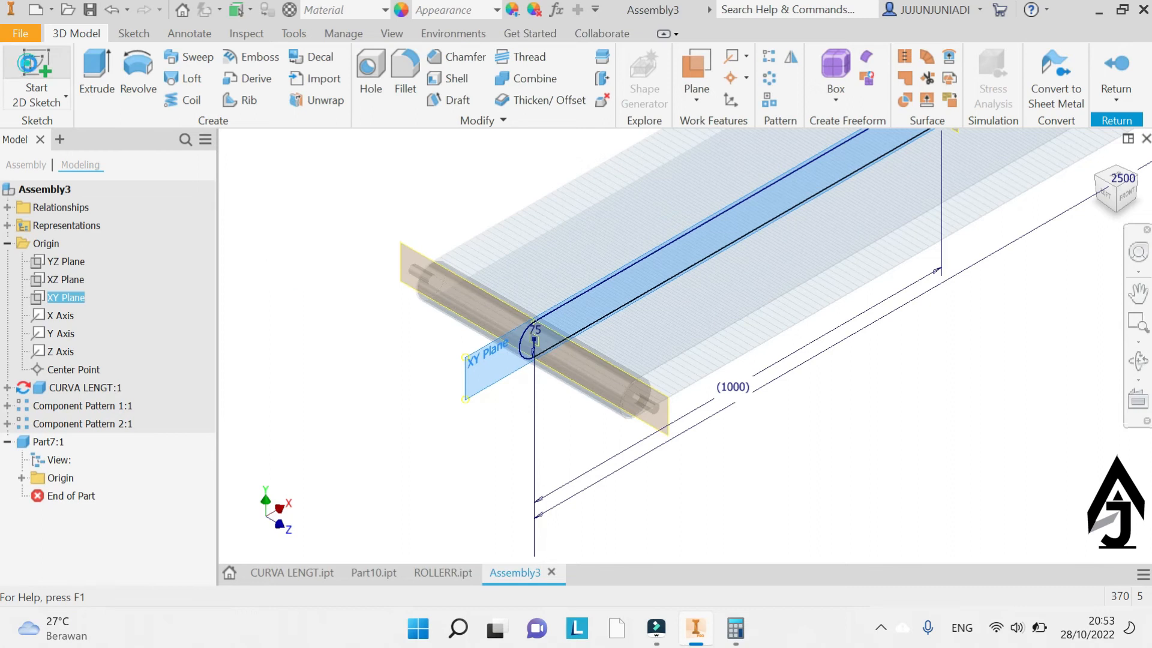
{"action": "left_click", "coordinate": [36, 71]}
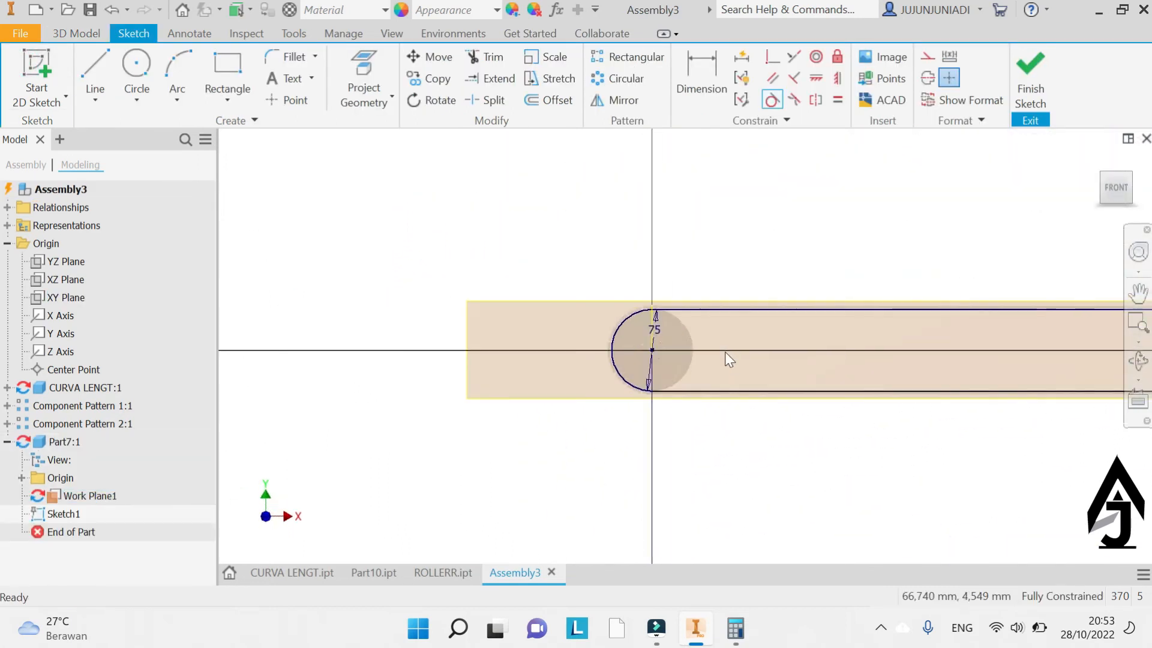
{"action": "middle_click_drag", "start_coordinate": [725, 351], "coordinate": [607, 295]}
{"action": "scroll", "coordinate": [484, 273], "scroll_direction": "up", "scroll_amount": 3}
{"action": "left_click", "coordinate": [137, 62]}
{"action": "left_click", "coordinate": [569, 295]}
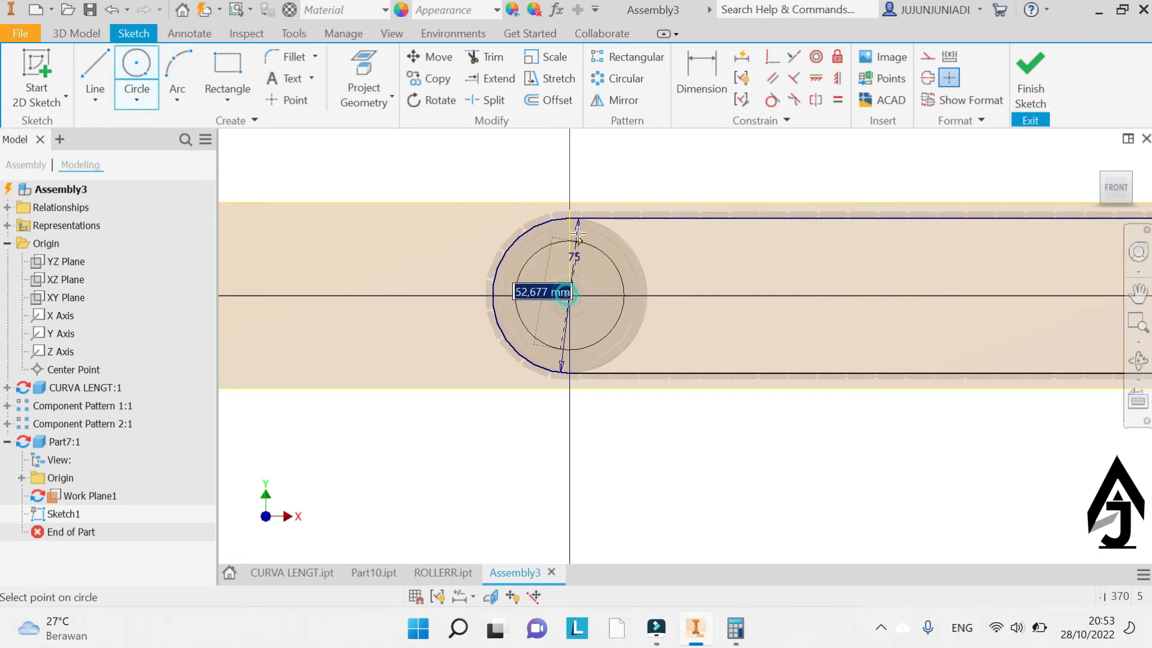
{"action": "right_click", "coordinate": [624, 234]}
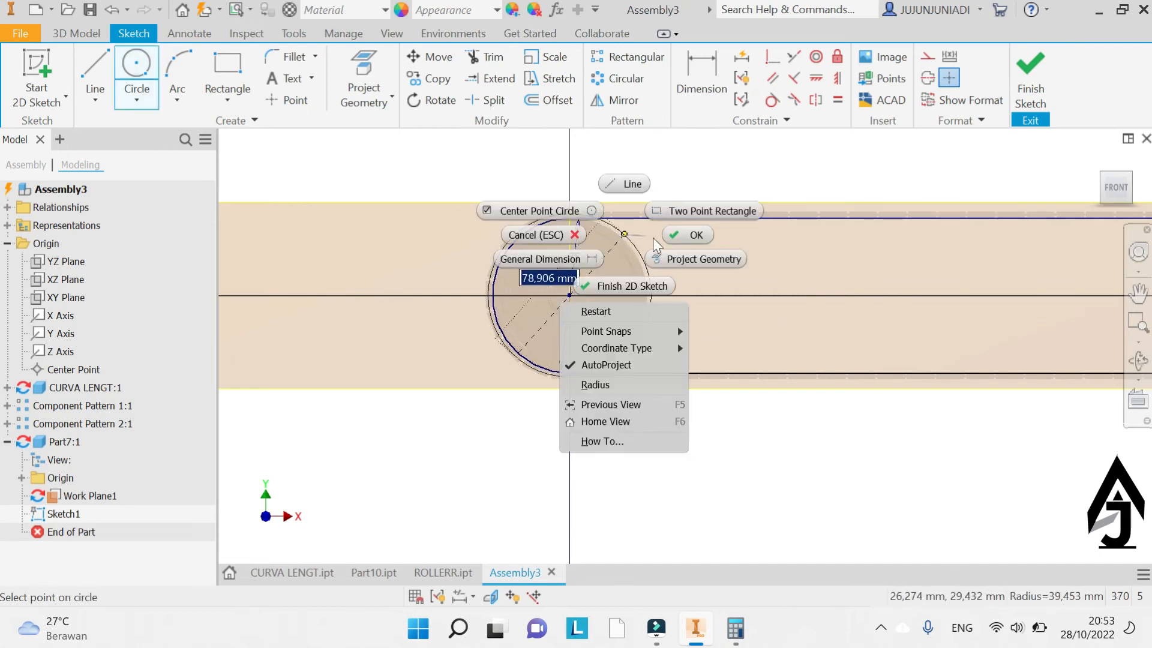
{"action": "left_click", "coordinate": [666, 238]}
Project the two outer circular rim edges of the roller at the assembly origin into the sketch
{"action": "left_click", "coordinate": [372, 70]}
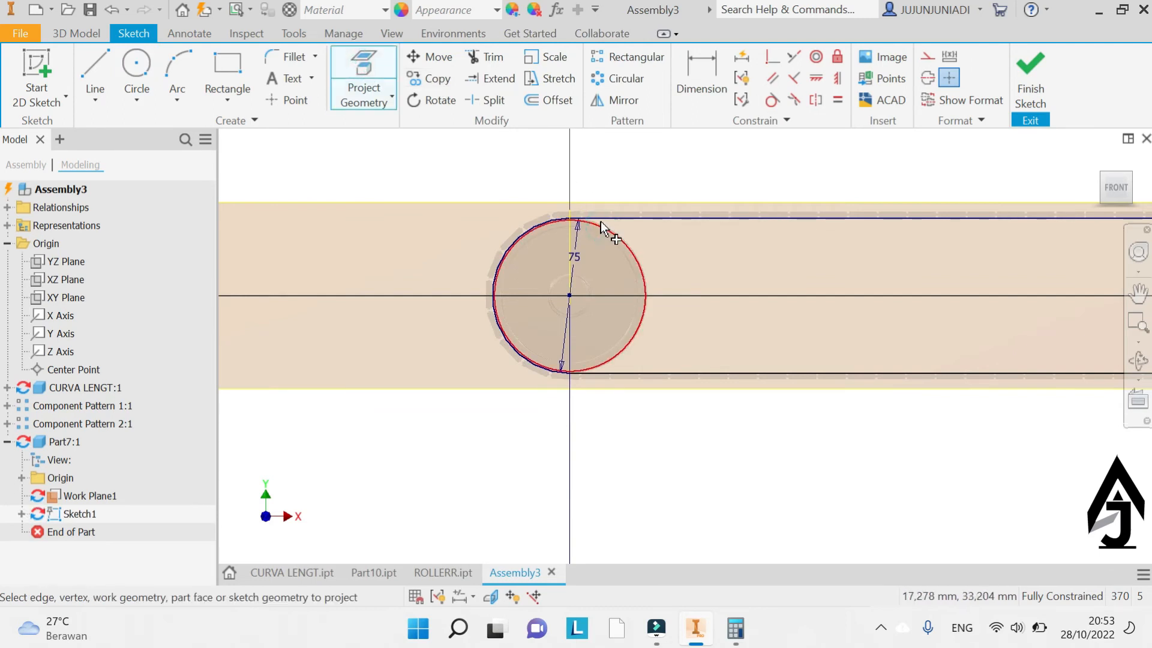
{"action": "scroll", "coordinate": [602, 226], "scroll_direction": "up", "scroll_amount": 5}
{"action": "right_click", "coordinate": [712, 227]}
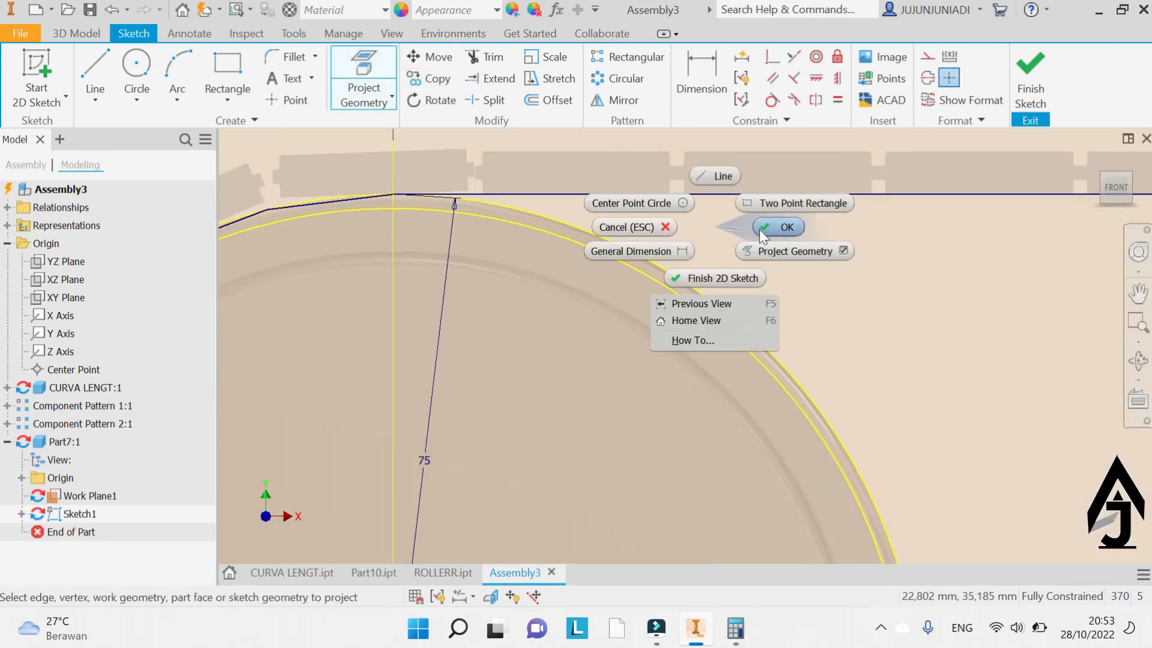
{"action": "left_click", "coordinate": [778, 227]}
Delete the constraints of both projected circles at the origin roller
{"action": "right_click", "coordinate": [648, 277]}
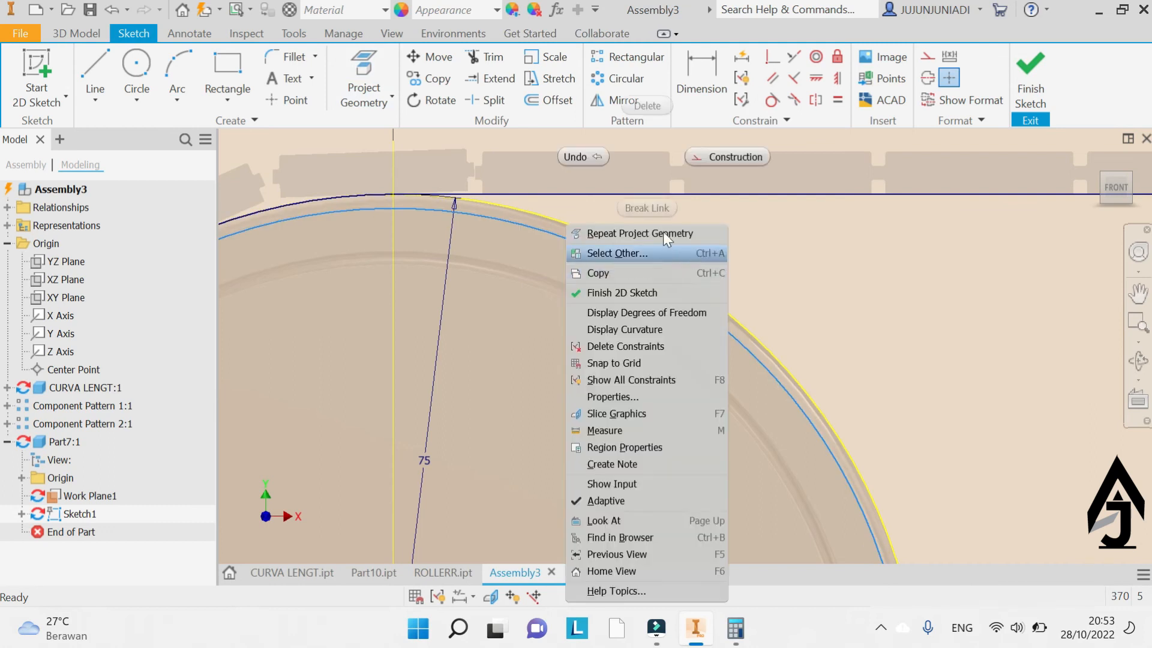
{"action": "left_click", "coordinate": [617, 340]}
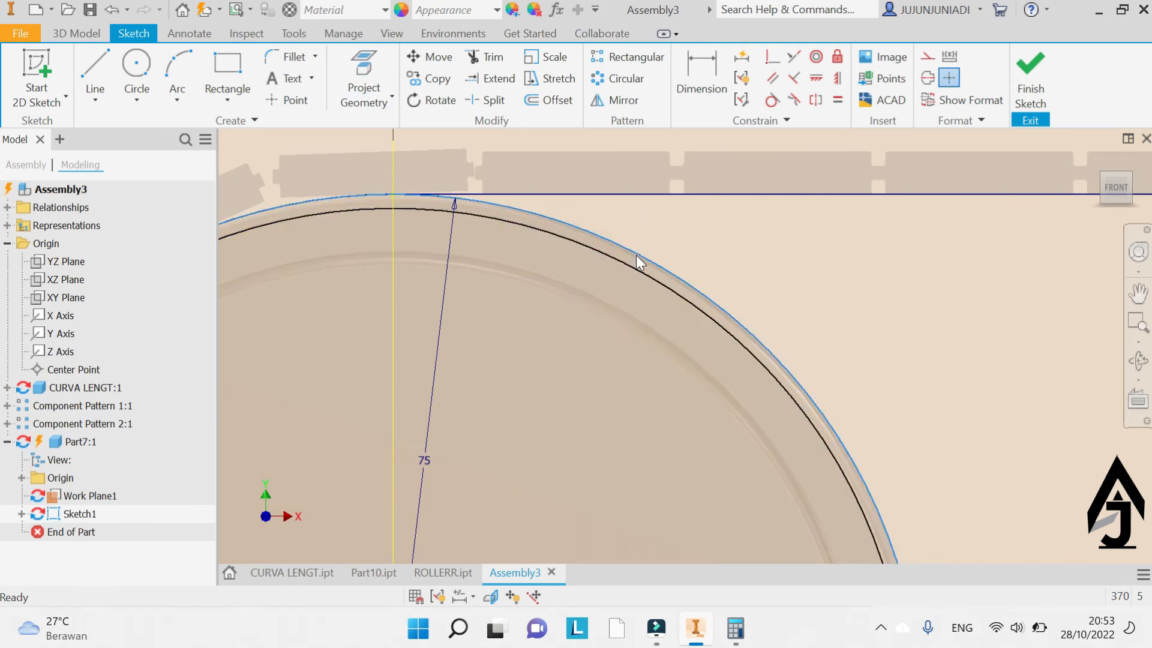
{"action": "right_click", "coordinate": [636, 254]}
{"action": "left_click", "coordinate": [608, 348]}
Project the outer circular rim edge of the roller at the far end of the conveyor into the sketch
{"action": "scroll", "coordinate": [679, 262], "scroll_direction": "down", "scroll_amount": 5}
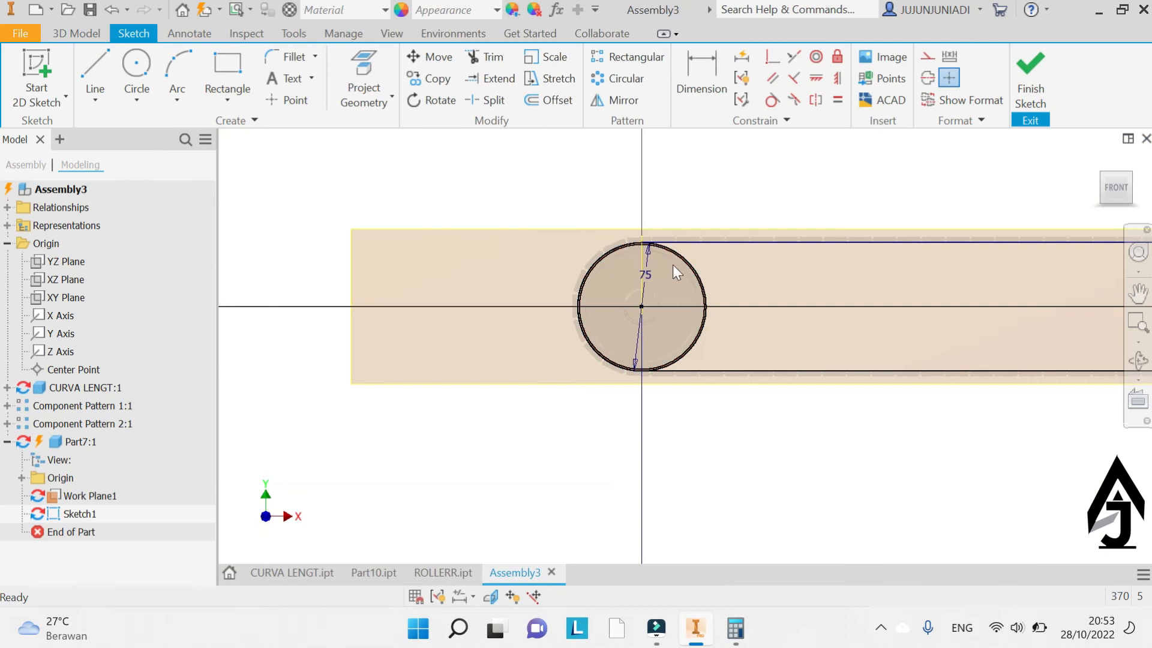
{"action": "scroll", "coordinate": [672, 265], "scroll_direction": "down", "scroll_amount": 3}
{"action": "middle_click_drag", "start_coordinate": [972, 275], "coordinate": [642, 284]}
{"action": "scroll", "coordinate": [643, 283], "scroll_direction": "down", "scroll_amount": 3}
{"action": "middle_click_drag", "start_coordinate": [816, 292], "coordinate": [441, 294]}
{"action": "scroll", "coordinate": [787, 290], "scroll_direction": "up", "scroll_amount": 8}
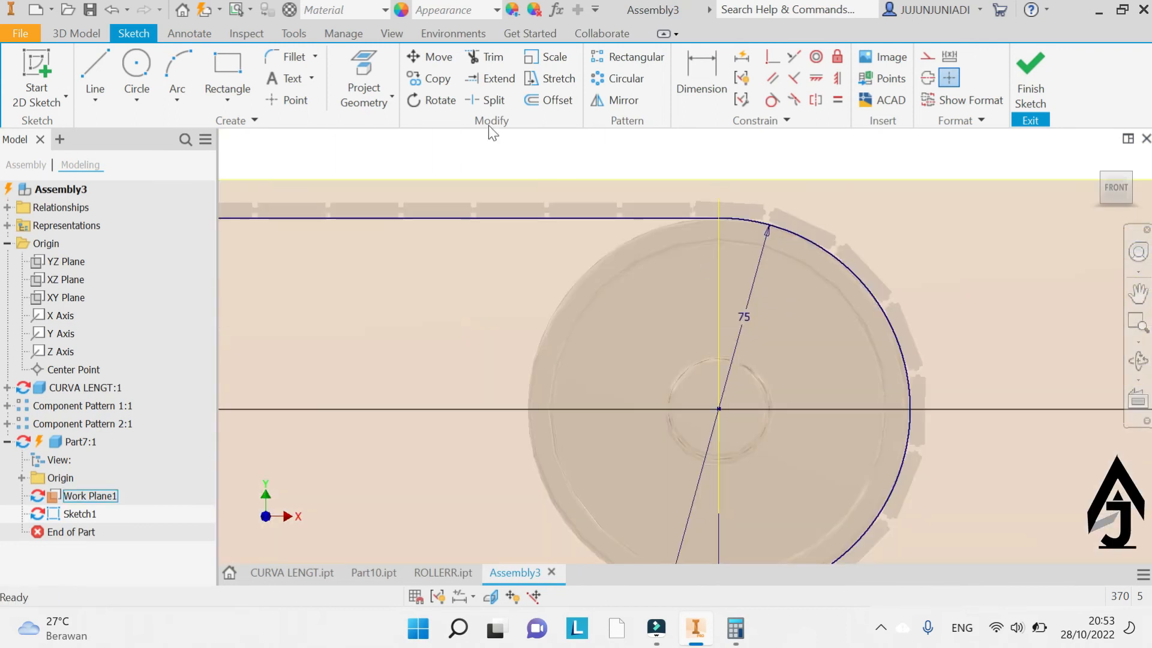
{"action": "left_click", "coordinate": [380, 87]}
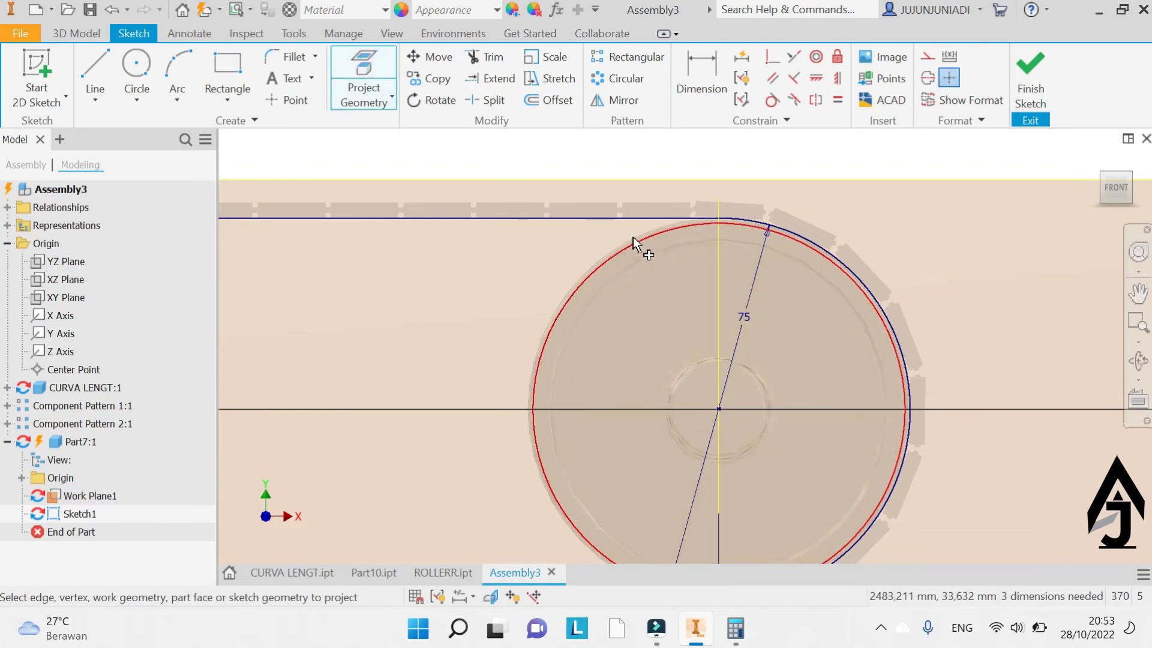
{"action": "scroll", "coordinate": [632, 236], "scroll_direction": "up", "scroll_amount": 5}
{"action": "left_click", "coordinate": [635, 239]}
{"action": "right_click", "coordinate": [577, 215]}
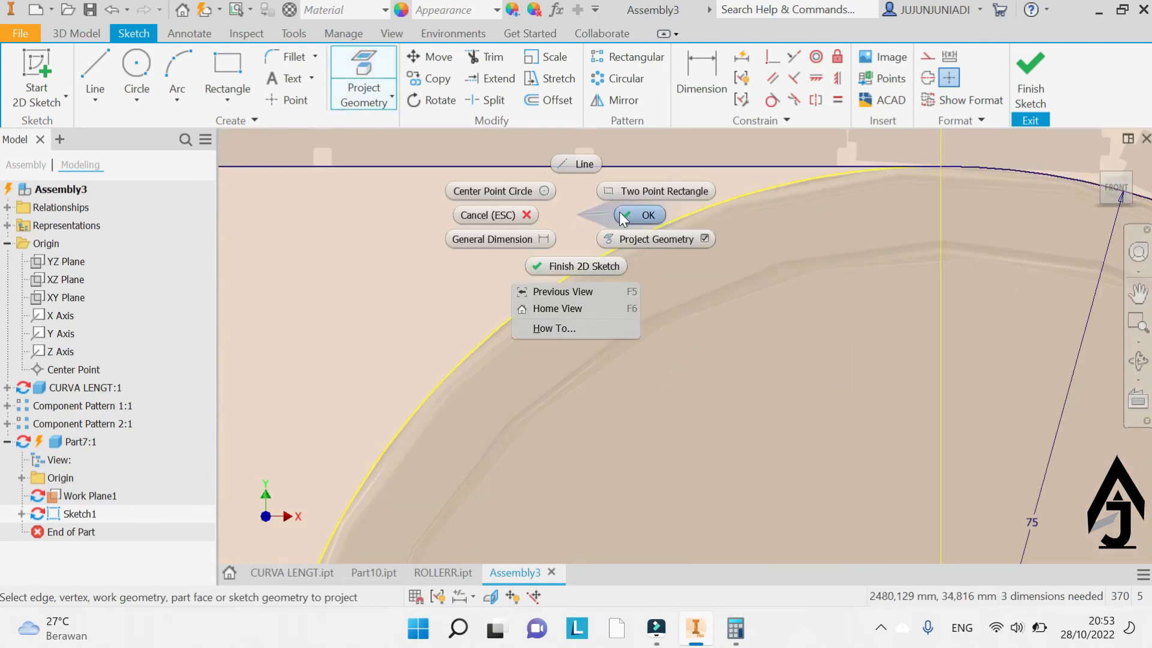
{"action": "left_click", "coordinate": [630, 214]}
Delete the constraints of the projected circle at the far roller
{"action": "right_click", "coordinate": [606, 249]}
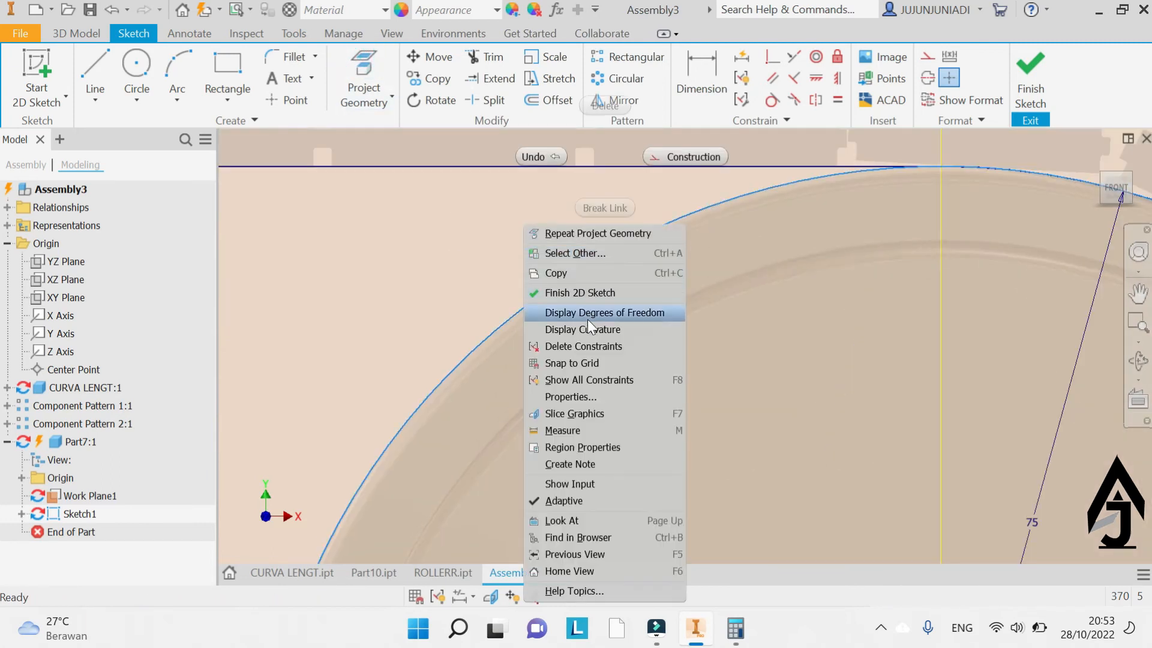
{"action": "left_click", "coordinate": [582, 345]}
{"action": "scroll", "coordinate": [809, 269], "scroll_direction": "down", "scroll_amount": 5}
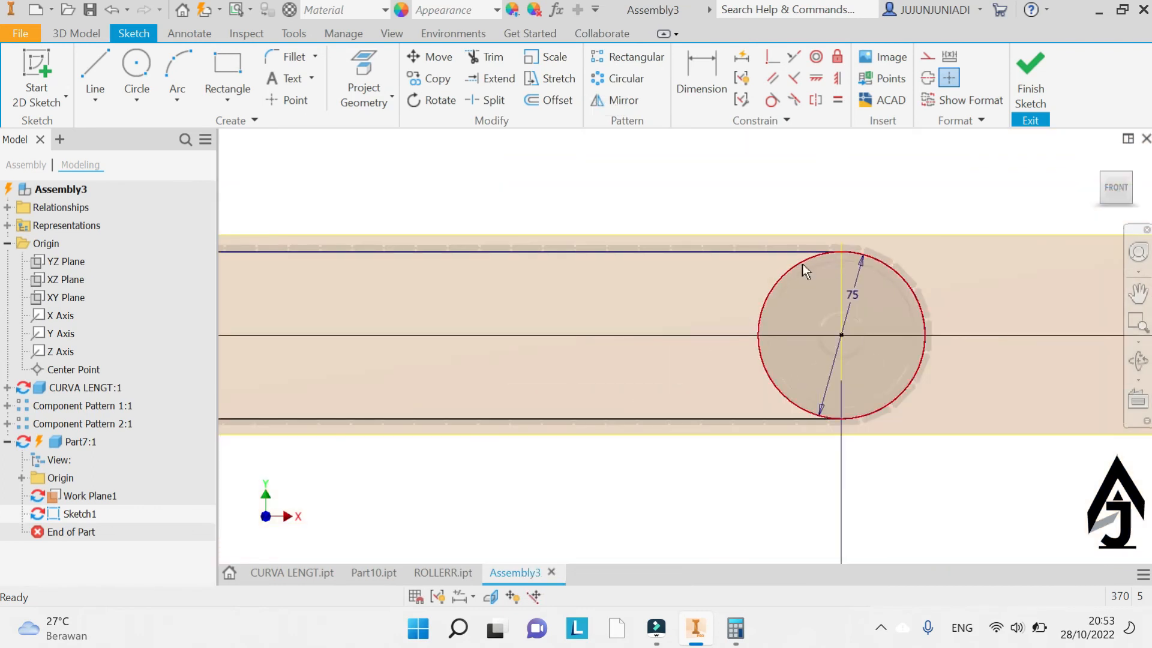
Draw a straight line along the upper side from the far roller's circle to the outer circle of the origin roller
{"action": "left_click", "coordinate": [94, 72]}
{"action": "mouse_move", "coordinate": [761, 211]}
{"action": "middle_mouse_down"}
{"action": "mouse_move", "coordinate": [638, 234]}
{"action": "mouse_move", "coordinate": [940, 255]}
{"action": "middle_mouse_up"}
{"action": "scroll", "coordinate": [816, 258], "scroll_direction": "down", "scroll_amount": 5}
{"action": "scroll", "coordinate": [655, 257], "scroll_direction": "up", "scroll_amount": 6}
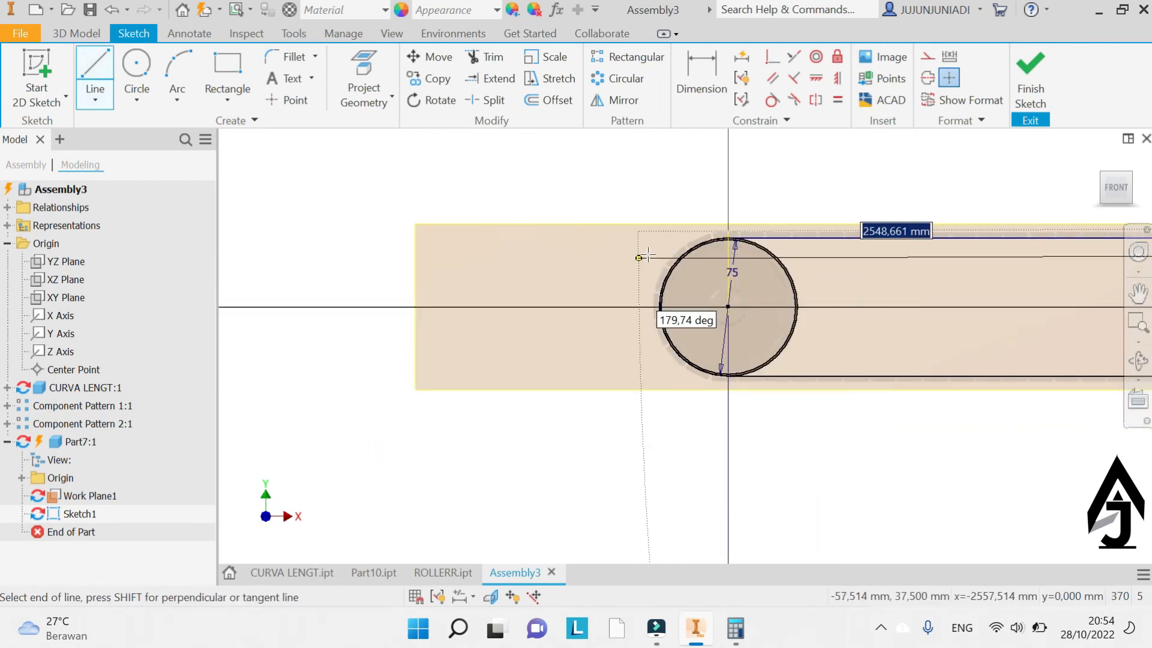
{"action": "left_click", "coordinate": [711, 236]}
{"action": "right_click", "coordinate": [783, 179]}
{"action": "left_click", "coordinate": [822, 184]}
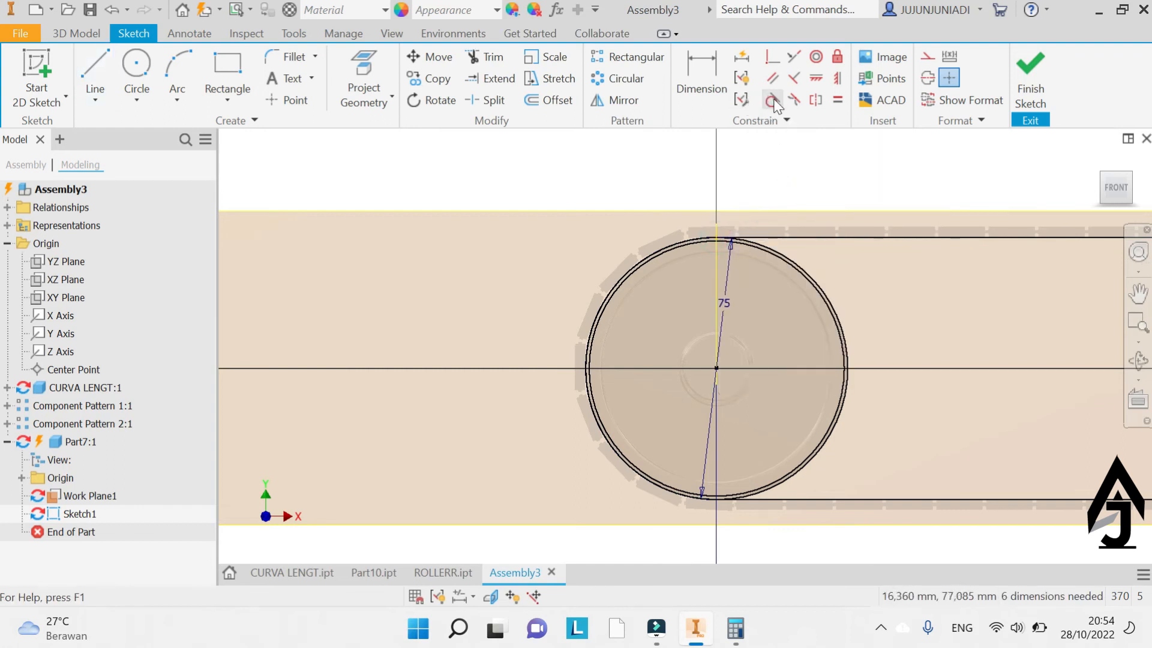
Try to make the upper line tangent to the outer circle of the origin roller
{"action": "left_click", "coordinate": [772, 100]}
{"action": "left_click", "coordinate": [764, 234]}
{"action": "scroll", "coordinate": [761, 240], "scroll_direction": "up", "scroll_amount": 4}
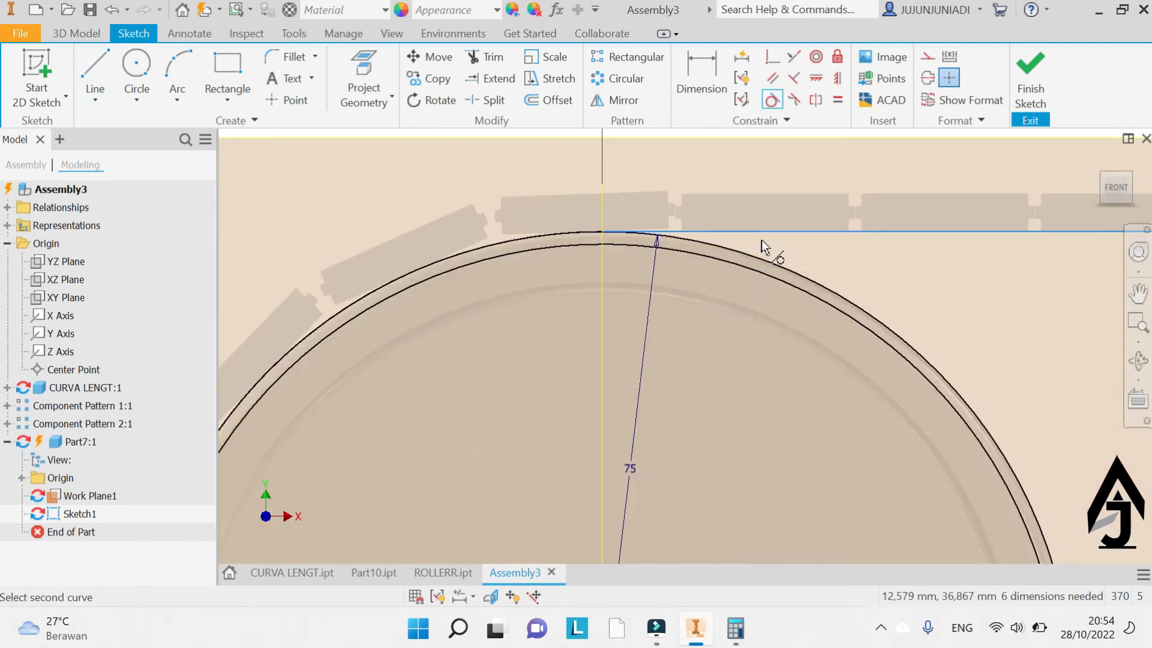
{"action": "left_click", "coordinate": [720, 253]}
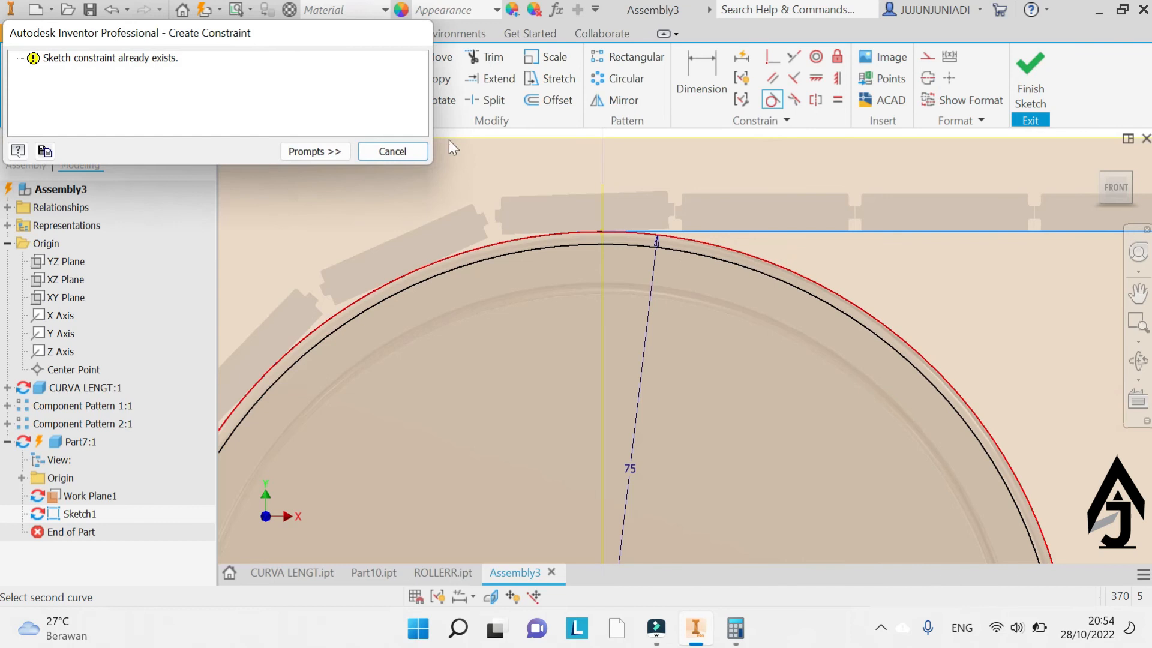
{"action": "left_click", "coordinate": [400, 154]}
Try to make the upper line tangent to the circle of the far roller
{"action": "scroll", "coordinate": [527, 170], "scroll_direction": "down", "scroll_amount": 4}
{"action": "scroll", "coordinate": [636, 212], "scroll_direction": "down", "scroll_amount": 4}
{"action": "middle_click_drag", "start_coordinate": [855, 222], "coordinate": [470, 238]}
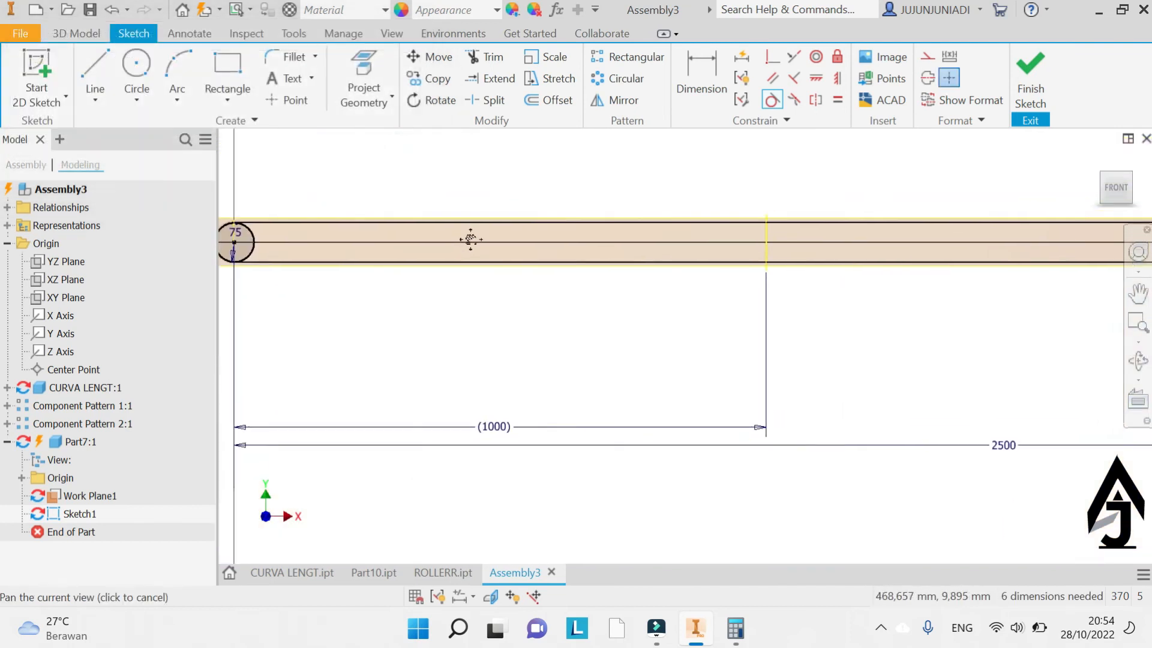
{"action": "scroll", "coordinate": [930, 237], "scroll_direction": "down", "scroll_amount": 3}
{"action": "scroll", "coordinate": [1020, 246], "scroll_direction": "up", "scroll_amount": 6}
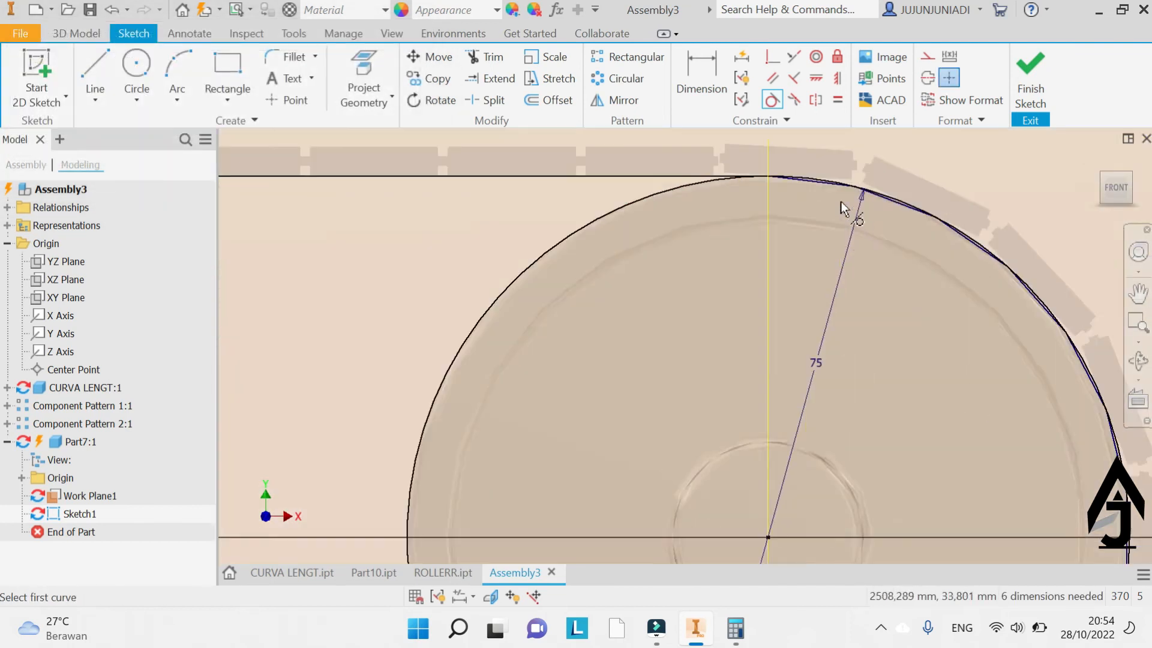
{"action": "left_click", "coordinate": [653, 172]}
{"action": "left_click", "coordinate": [674, 186]}
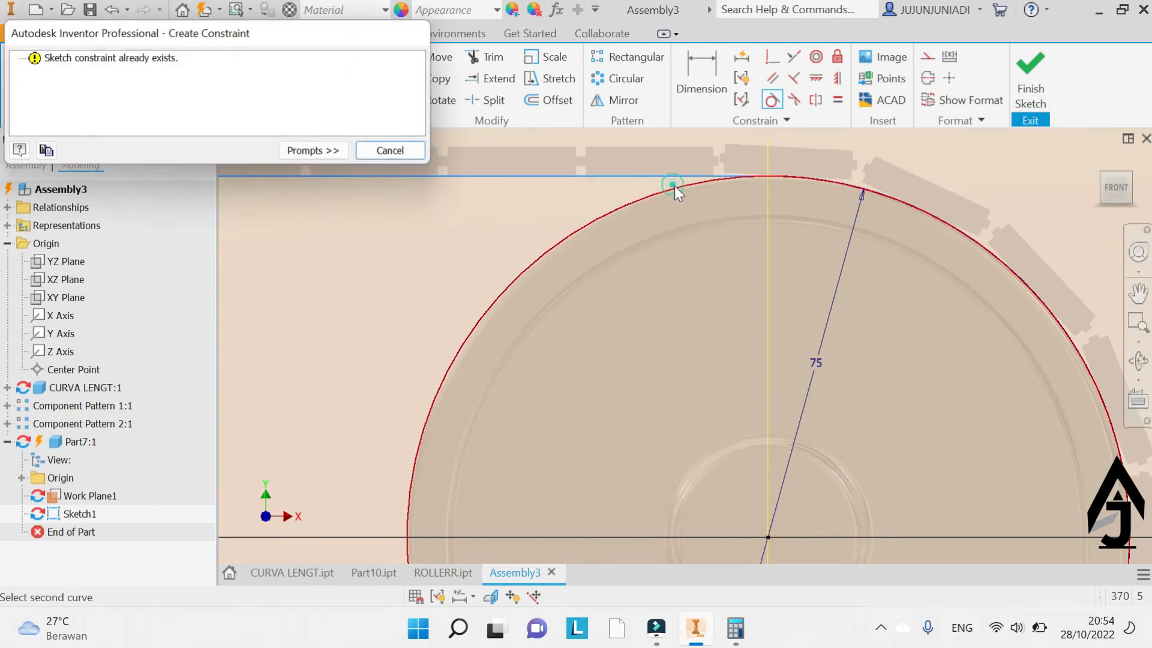
{"action": "left_click", "coordinate": [399, 152]}
{"action": "scroll", "coordinate": [809, 201], "scroll_direction": "down", "scroll_amount": 5}
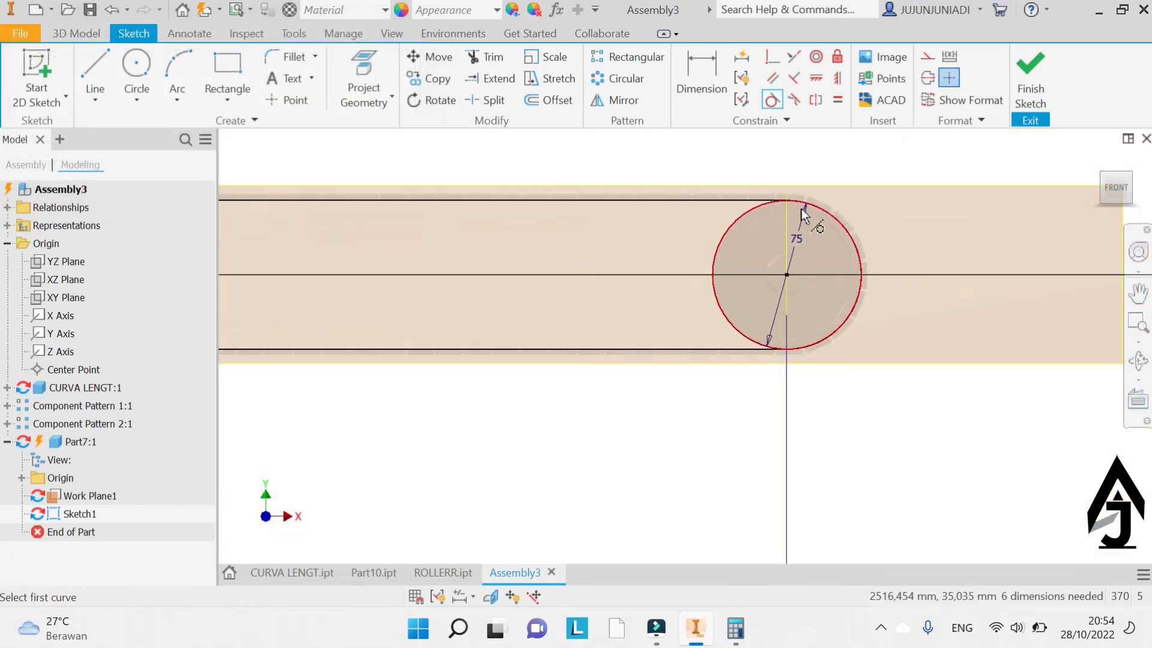
Draw a straight line along the lower side from the far roller's circle to the outer circle of the origin roller
{"action": "left_click", "coordinate": [95, 66]}
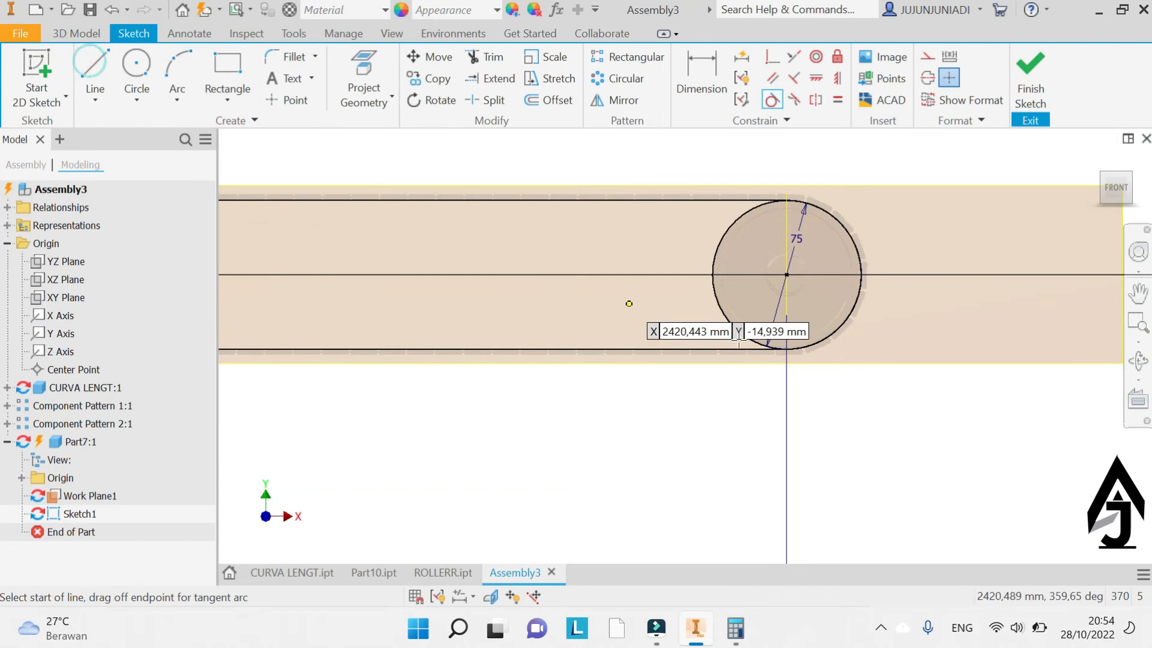
{"action": "left_click", "coordinate": [786, 349]}
{"action": "scroll", "coordinate": [791, 347], "scroll_direction": "down", "scroll_amount": 3}
{"action": "scroll", "coordinate": [792, 347], "scroll_direction": "down", "scroll_amount": 3}
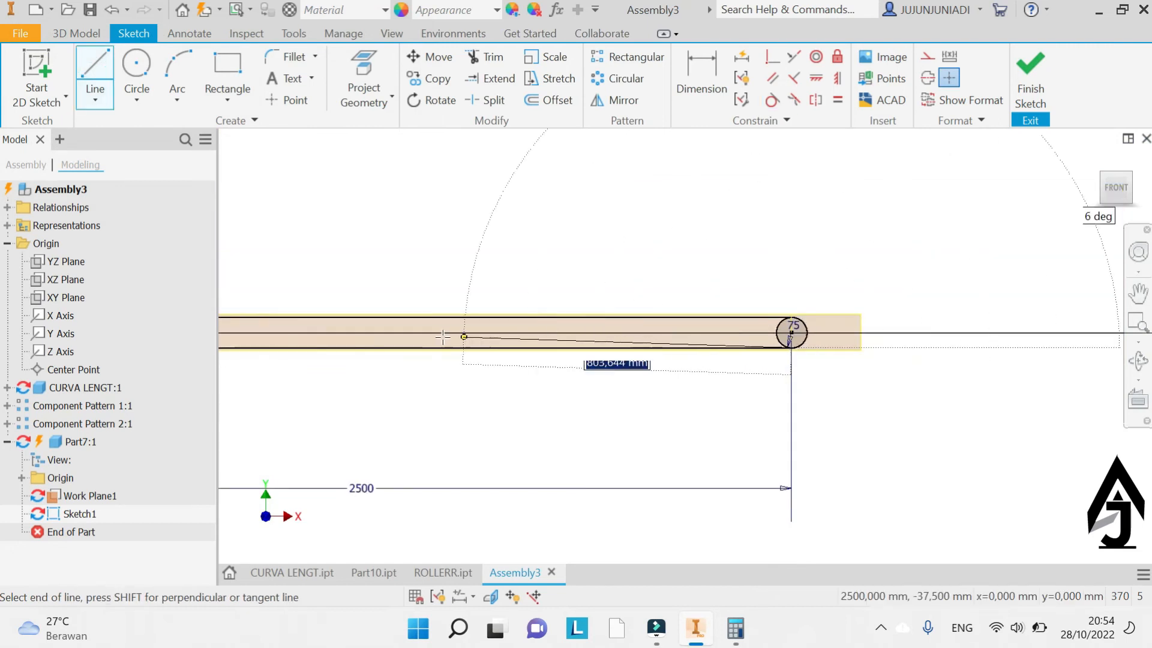
{"action": "middle_click_drag", "start_coordinate": [444, 335], "coordinate": [954, 340]}
{"action": "scroll", "coordinate": [302, 353], "scroll_direction": "up", "scroll_amount": 3}
{"action": "scroll", "coordinate": [302, 353], "scroll_direction": "up", "scroll_amount": 4}
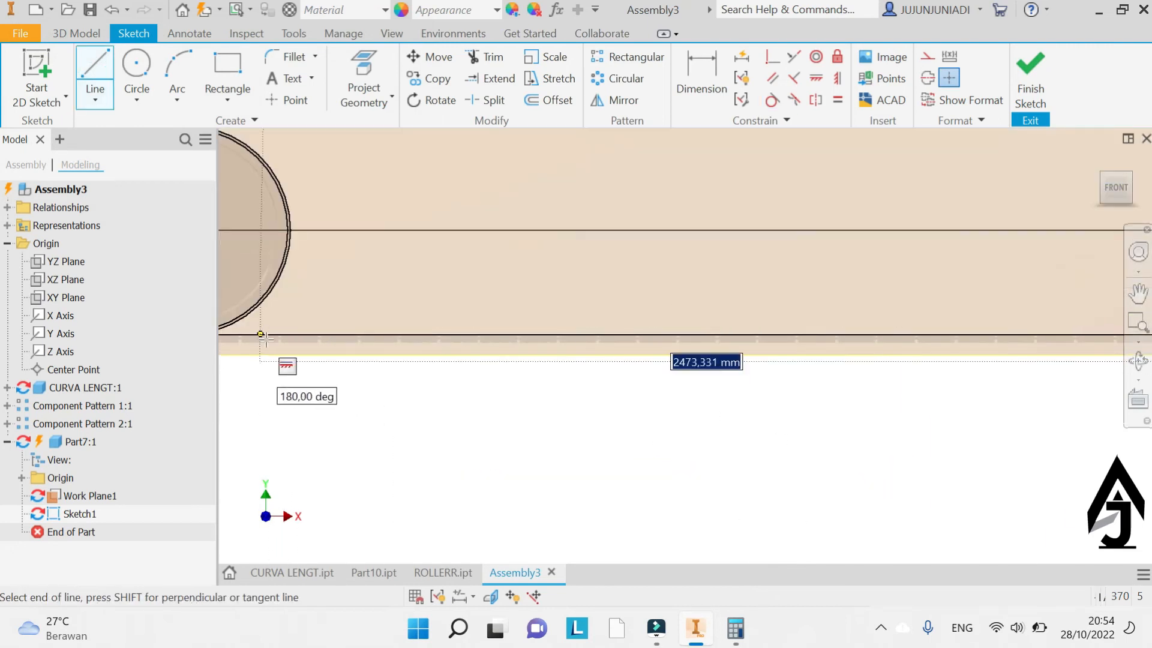
{"action": "middle_click_drag", "start_coordinate": [228, 336], "coordinate": [574, 368]}
{"action": "left_click", "coordinate": [533, 364]}
{"action": "right_click", "coordinate": [684, 303]}
{"action": "left_click", "coordinate": [727, 307]}
Try to add a tangent constraint between the lower line and the origin roller's inner circle, and undo it
{"action": "left_click", "coordinate": [772, 99]}
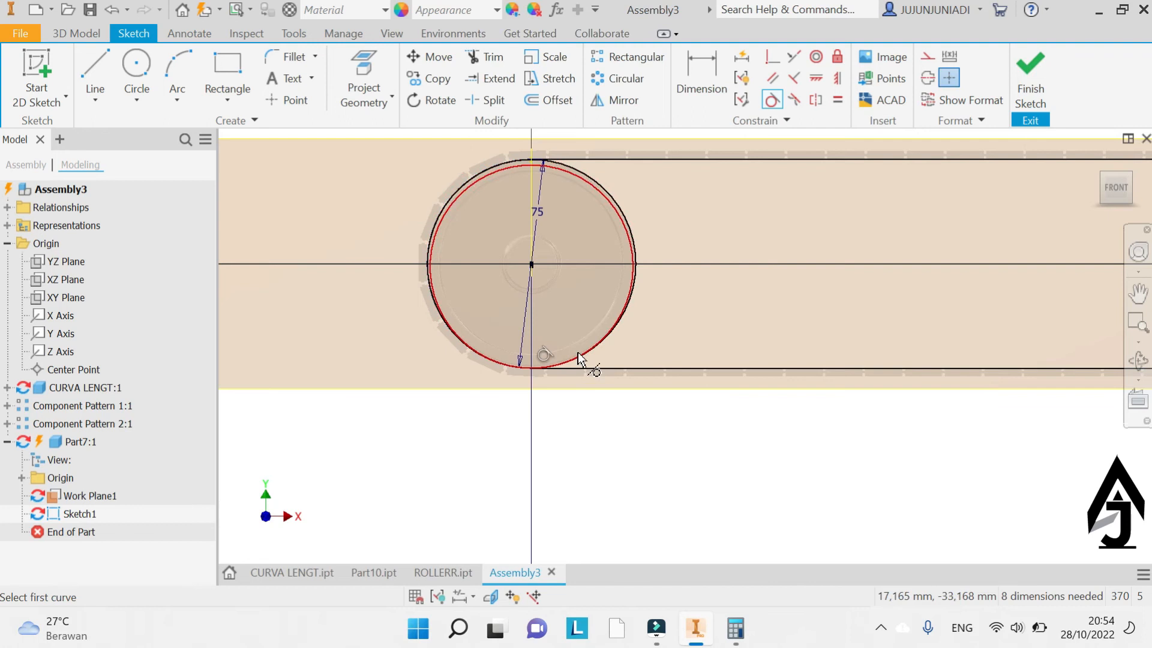
{"action": "right_click", "coordinate": [641, 179]}
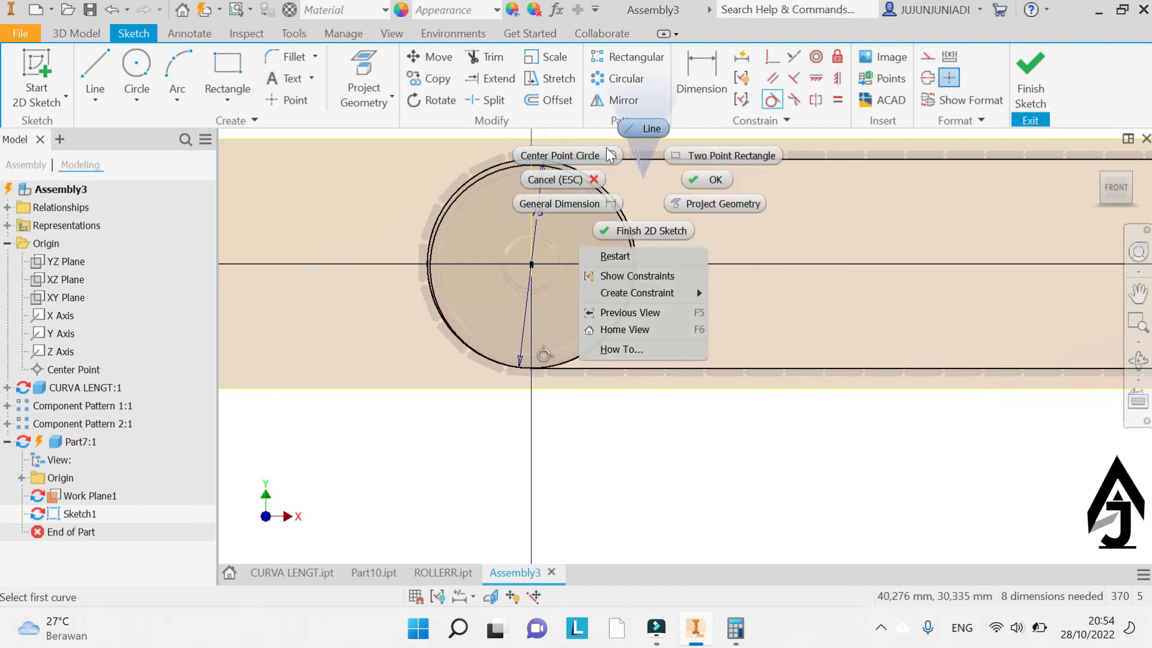
{"action": "left_click", "coordinate": [589, 178]}
{"action": "key", "text": "ctrl+z"}
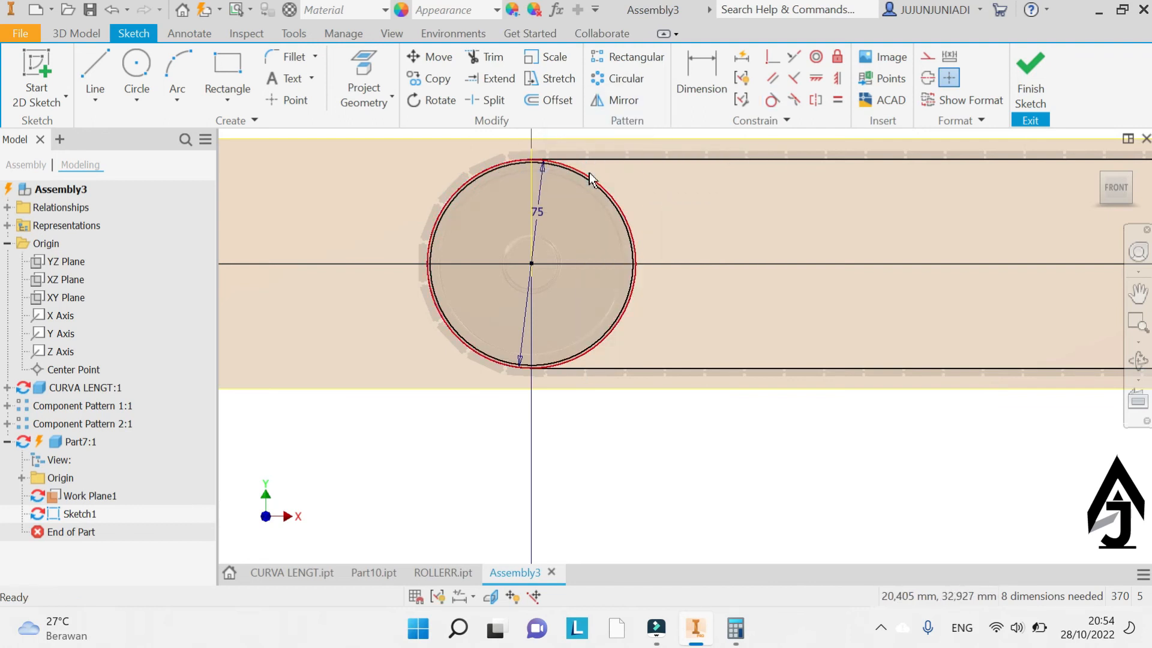
{"action": "left_click", "coordinate": [604, 369]}
{"action": "left_click", "coordinate": [598, 348]}
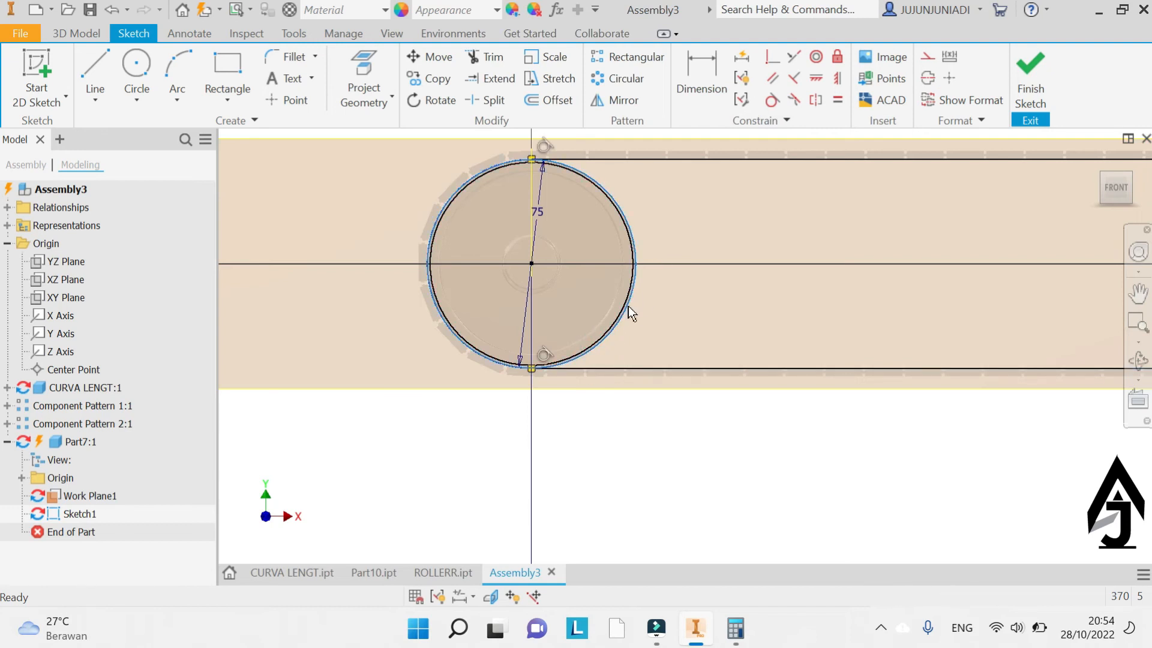
Try to make the lower line tangent to the circle of the far roller
{"action": "scroll", "coordinate": [613, 314], "scroll_direction": "down", "scroll_amount": 6}
{"action": "middle_click_drag", "start_coordinate": [900, 330], "coordinate": [443, 329]}
{"action": "scroll", "coordinate": [998, 324], "scroll_direction": "up", "scroll_amount": 10}
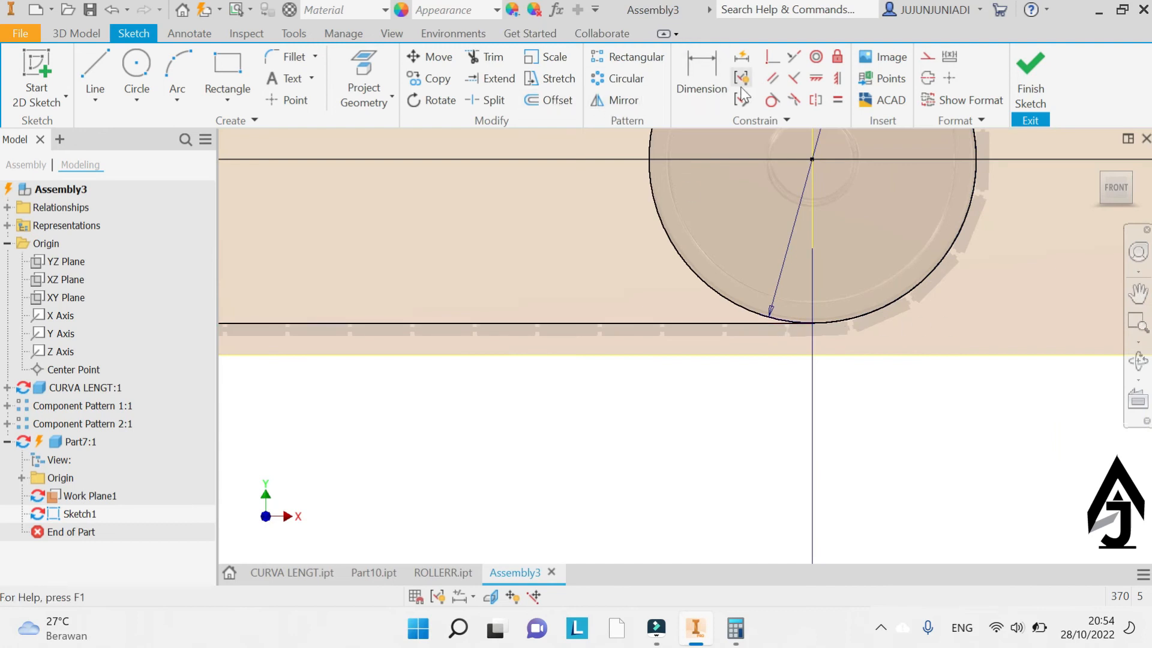
{"action": "left_click", "coordinate": [772, 100]}
{"action": "left_click", "coordinate": [747, 324]}
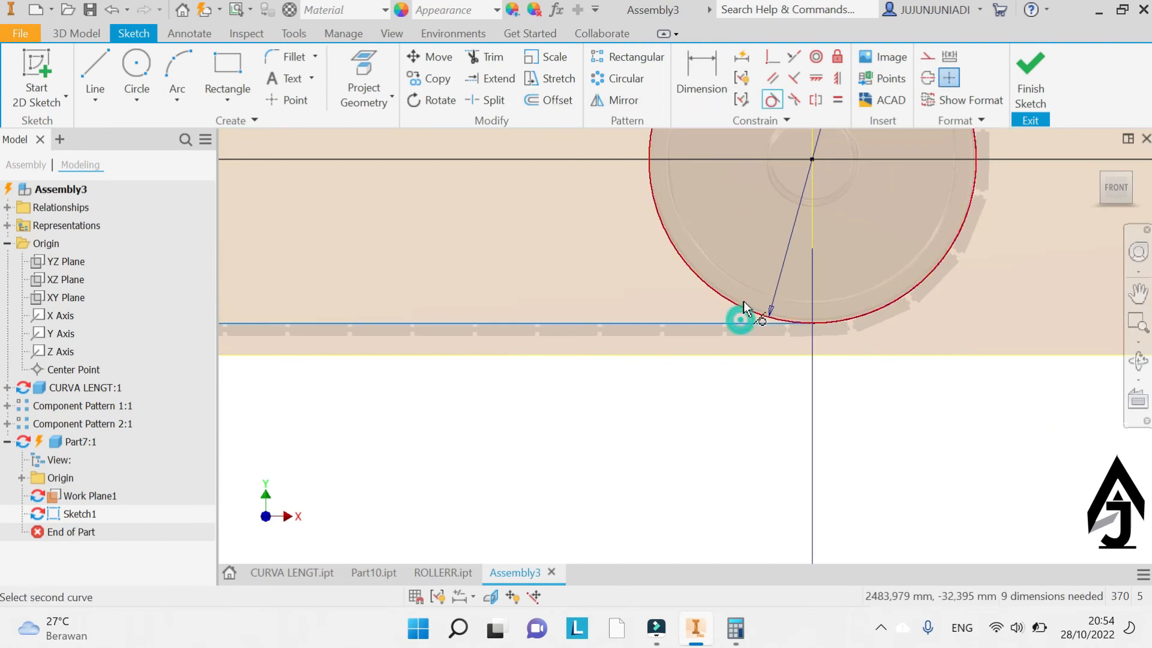
{"action": "left_click", "coordinate": [743, 307]}
{"action": "left_click", "coordinate": [392, 151]}
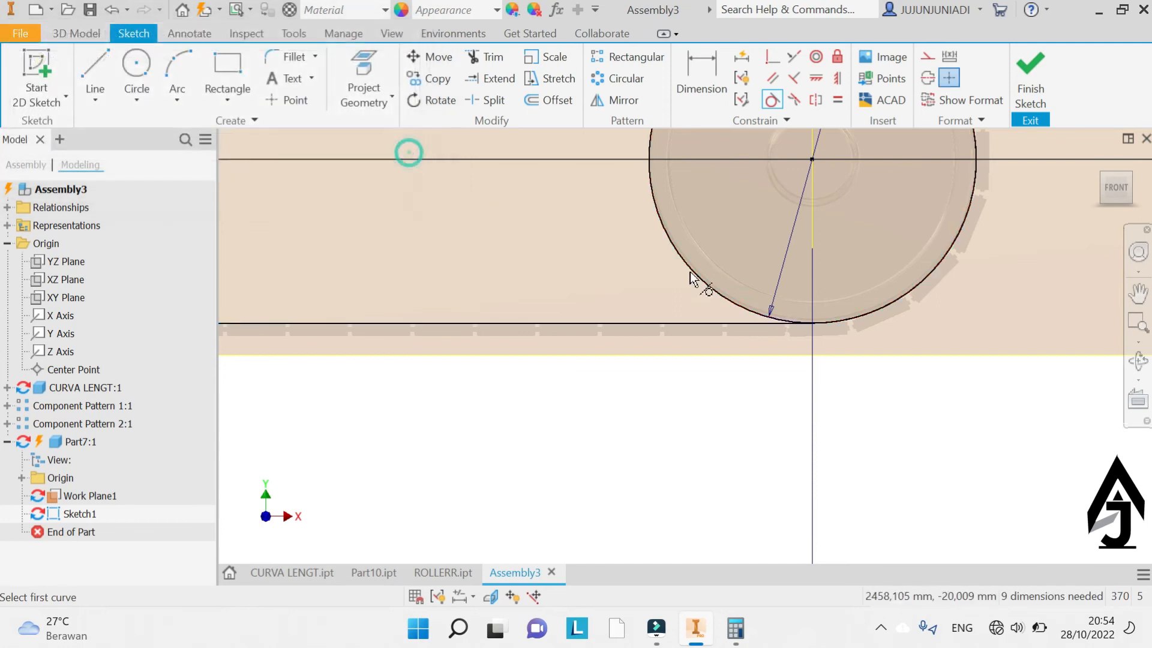
Trim the inward-facing halves of the far roller's circle and the origin roller's outer circle, leaving one closed belt loop
{"action": "scroll", "coordinate": [696, 282], "scroll_direction": "down", "scroll_amount": 5}
{"action": "left_click", "coordinate": [493, 56]}
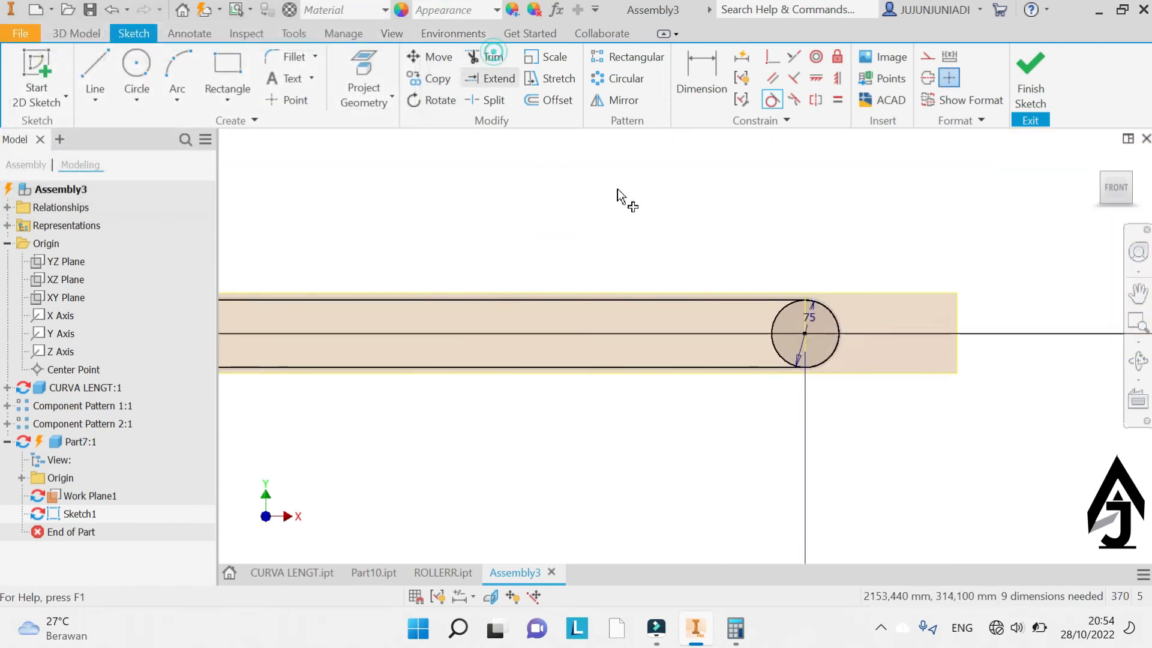
{"action": "scroll", "coordinate": [774, 309], "scroll_direction": "up", "scroll_amount": 5}
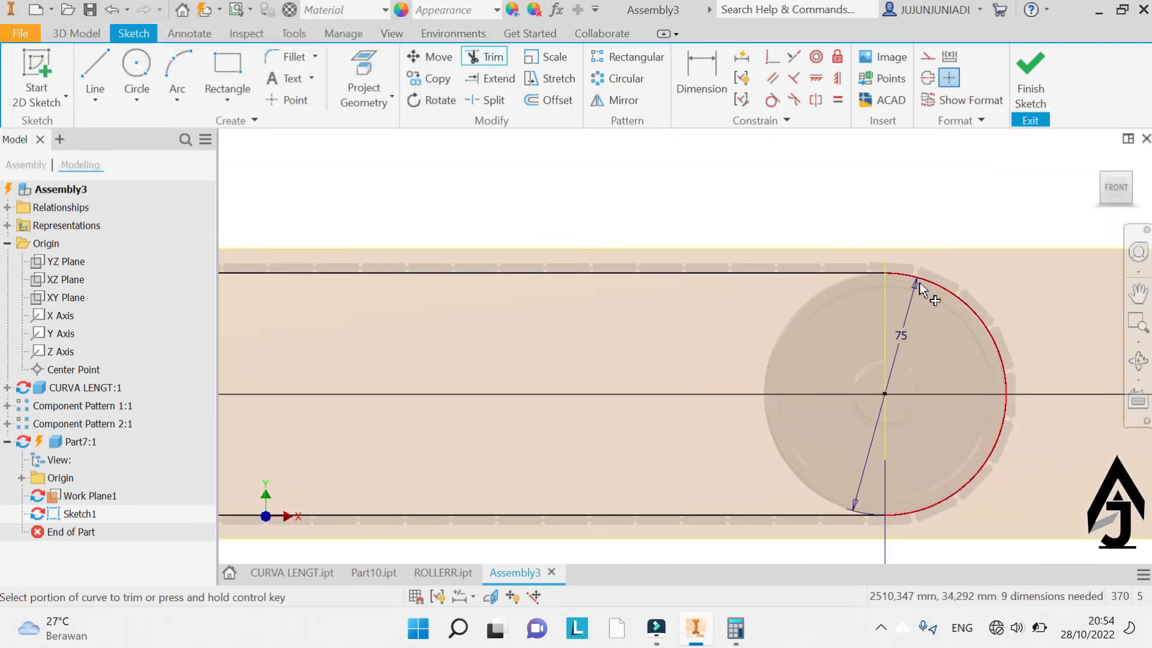
{"action": "scroll", "coordinate": [906, 289], "scroll_direction": "up", "scroll_amount": 3}
{"action": "scroll", "coordinate": [908, 290], "scroll_direction": "down", "scroll_amount": 6}
{"action": "scroll", "coordinate": [674, 303], "scroll_direction": "down", "scroll_amount": 5}
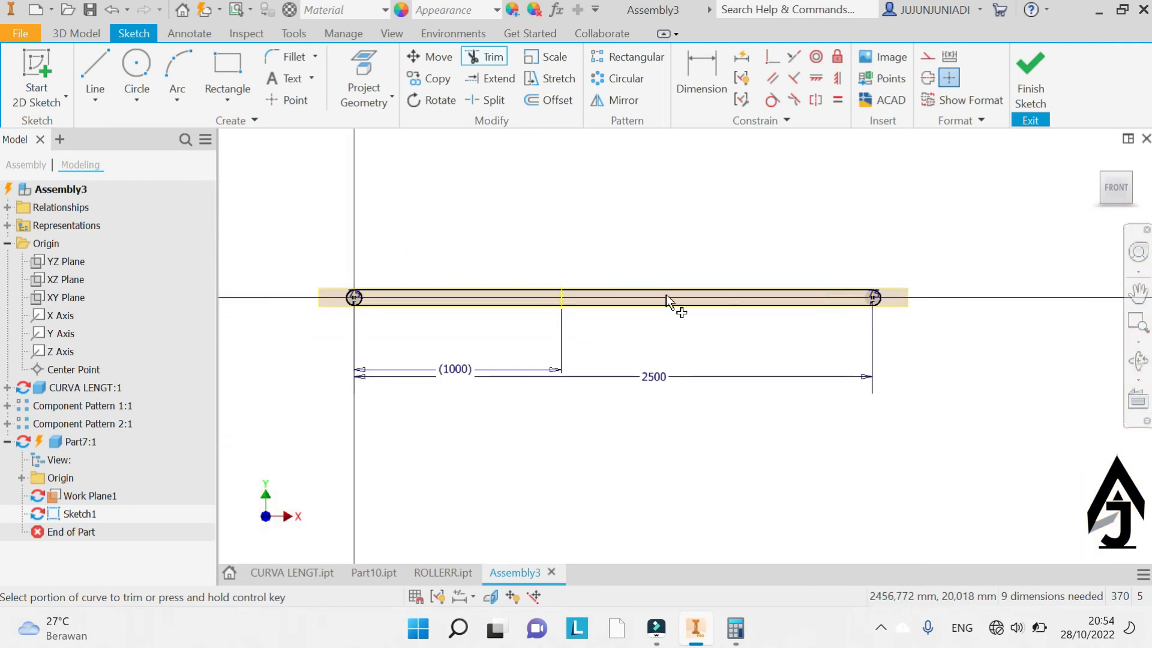
{"action": "scroll", "coordinate": [354, 290], "scroll_direction": "up", "scroll_amount": 6}
{"action": "left_click", "coordinate": [673, 427]}
{"action": "right_click", "coordinate": [681, 321]}
{"action": "left_click", "coordinate": [712, 314]}
Offset the closed belt loop outward by 0.4 mm
{"action": "left_click", "coordinate": [545, 100]}
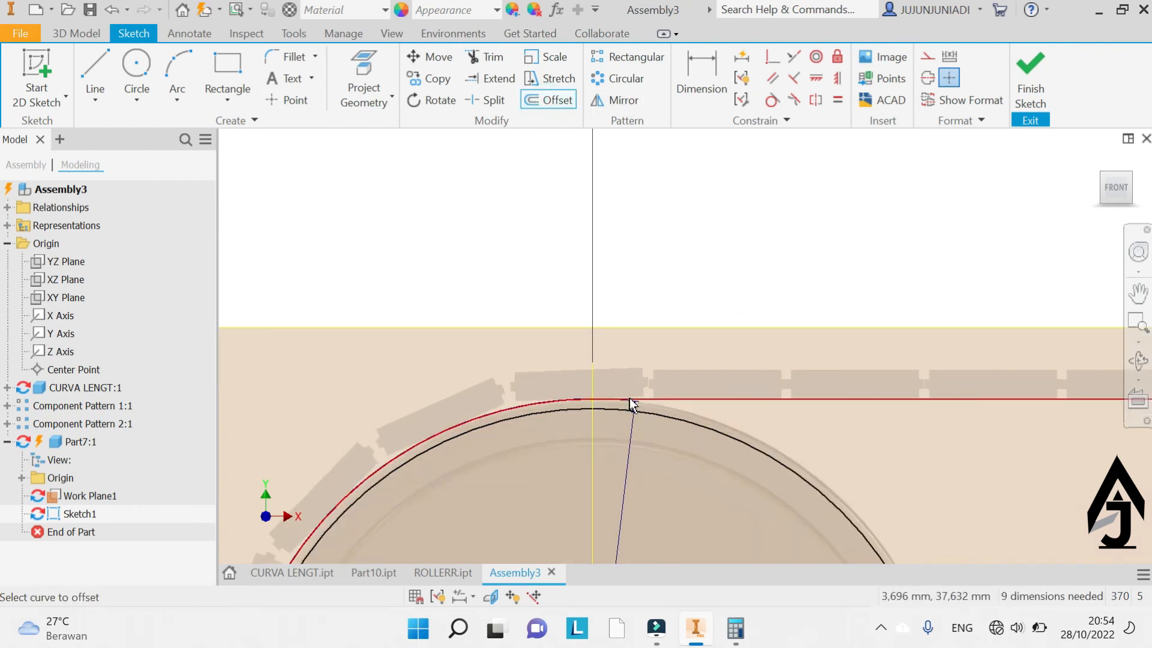
{"action": "left_click", "coordinate": [629, 398]}
{"action": "scroll", "coordinate": [629, 393], "scroll_direction": "up", "scroll_amount": 2}
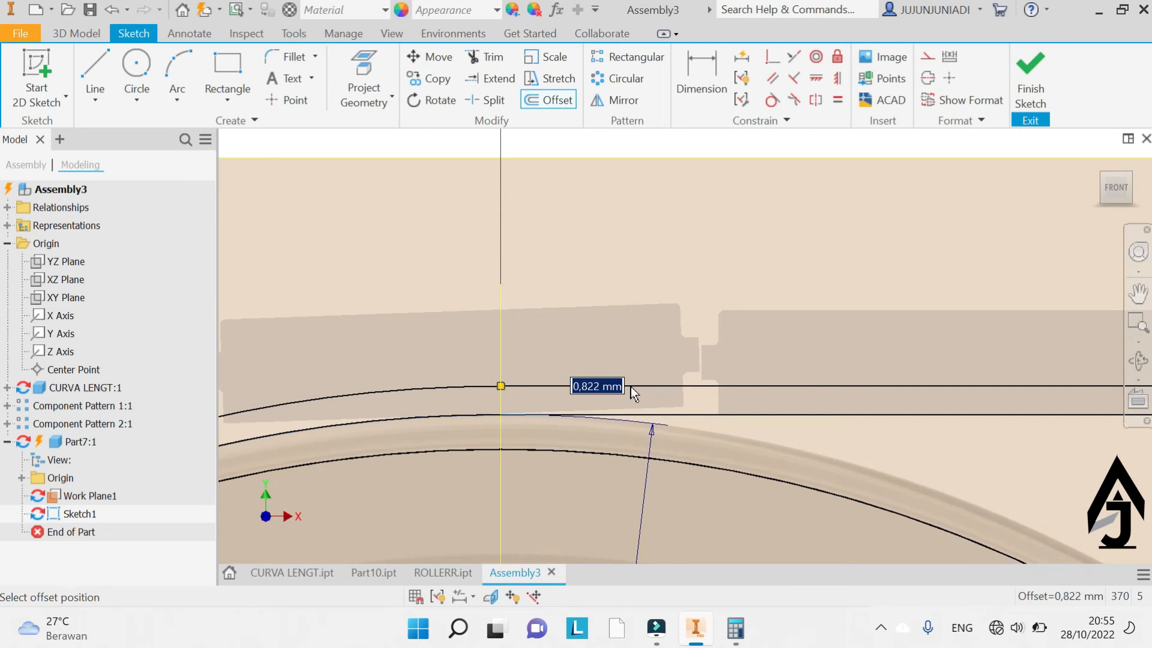
{"action": "type", "text": "0"}
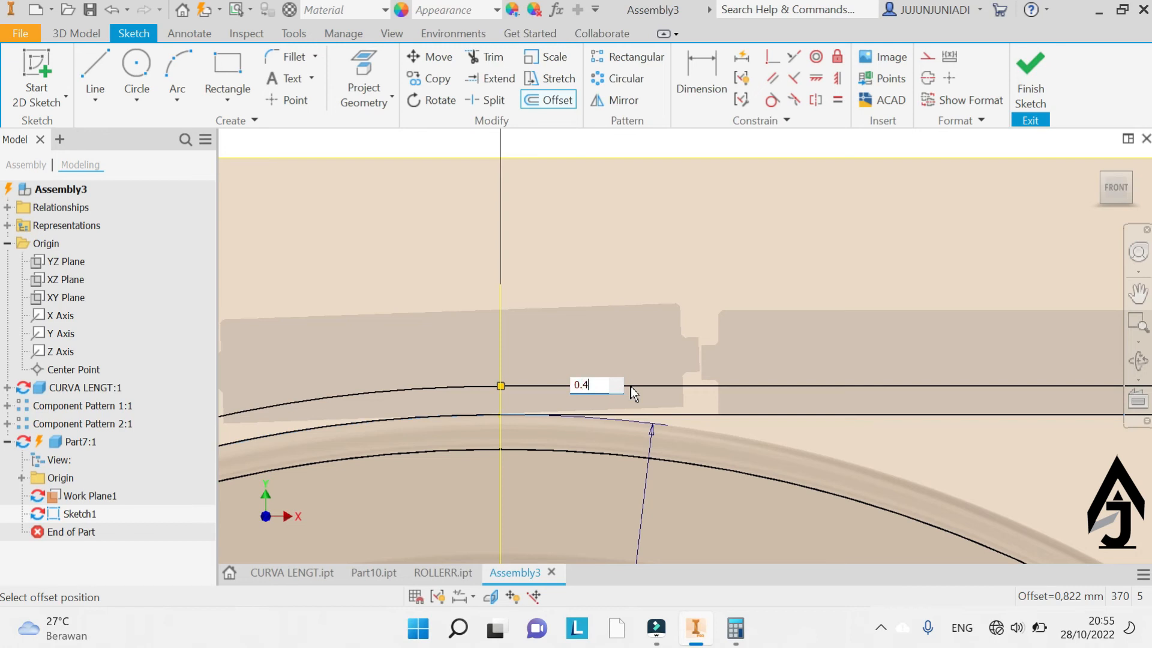
{"action": "type", "text": ".4"}
{"action": "key", "text": "Return"}
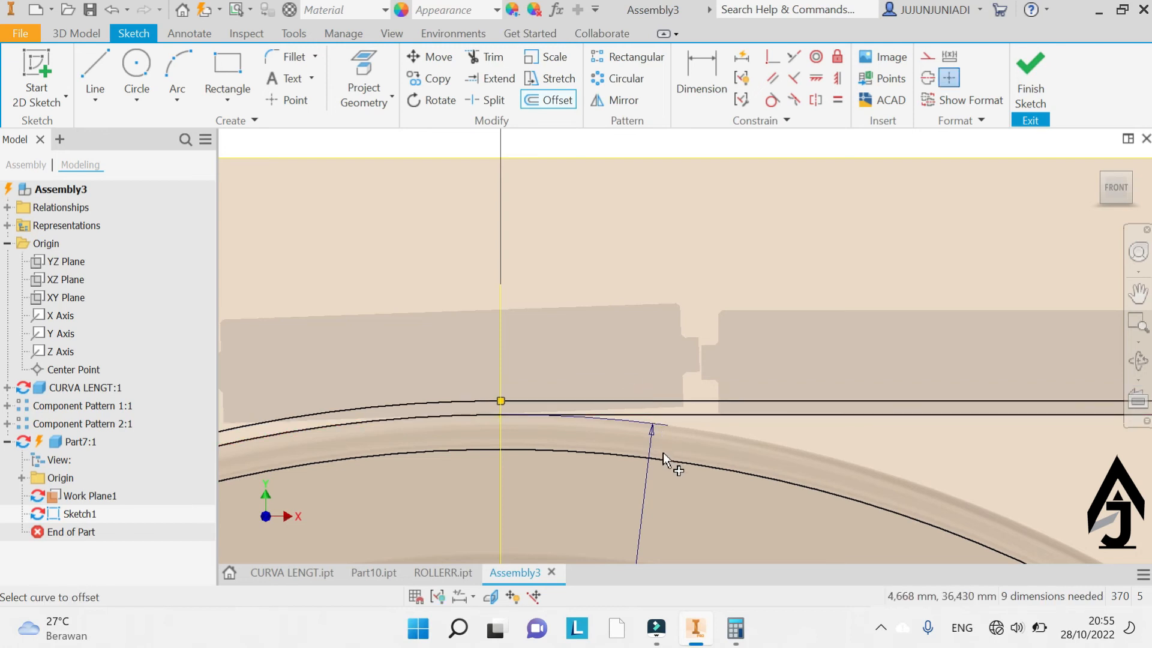
Offset the 0.4 mm offset loop outward by another 0.95 mm and finish the sketch
{"action": "left_click", "coordinate": [672, 398]}
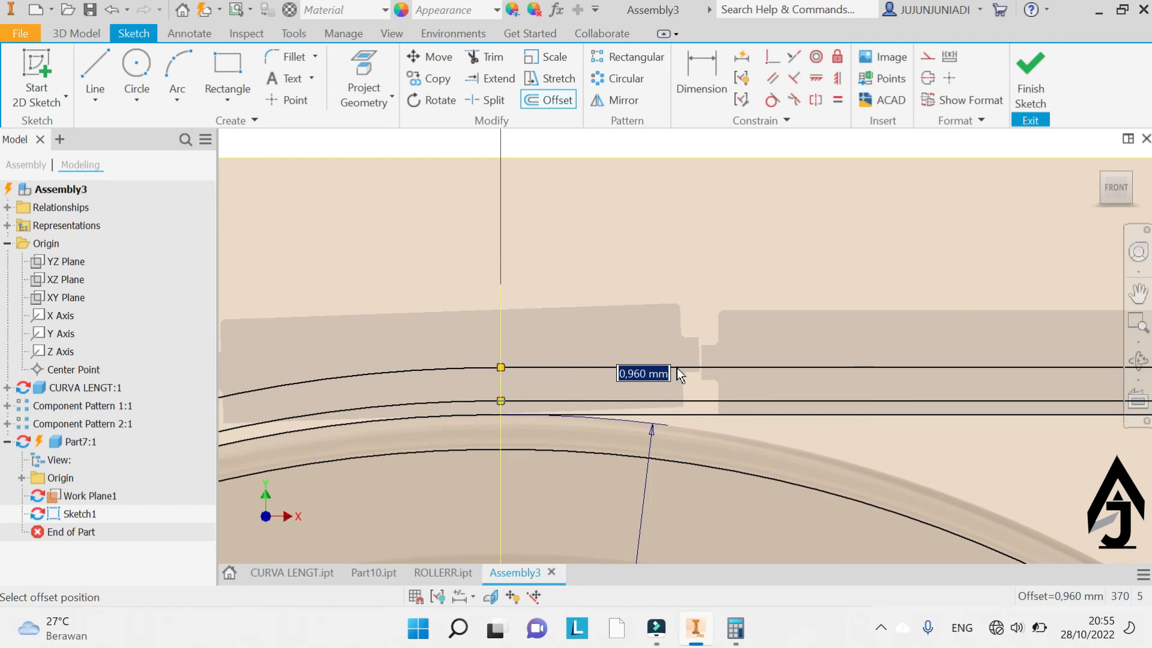
{"action": "scroll", "coordinate": [677, 368], "scroll_direction": "up", "scroll_amount": 4}
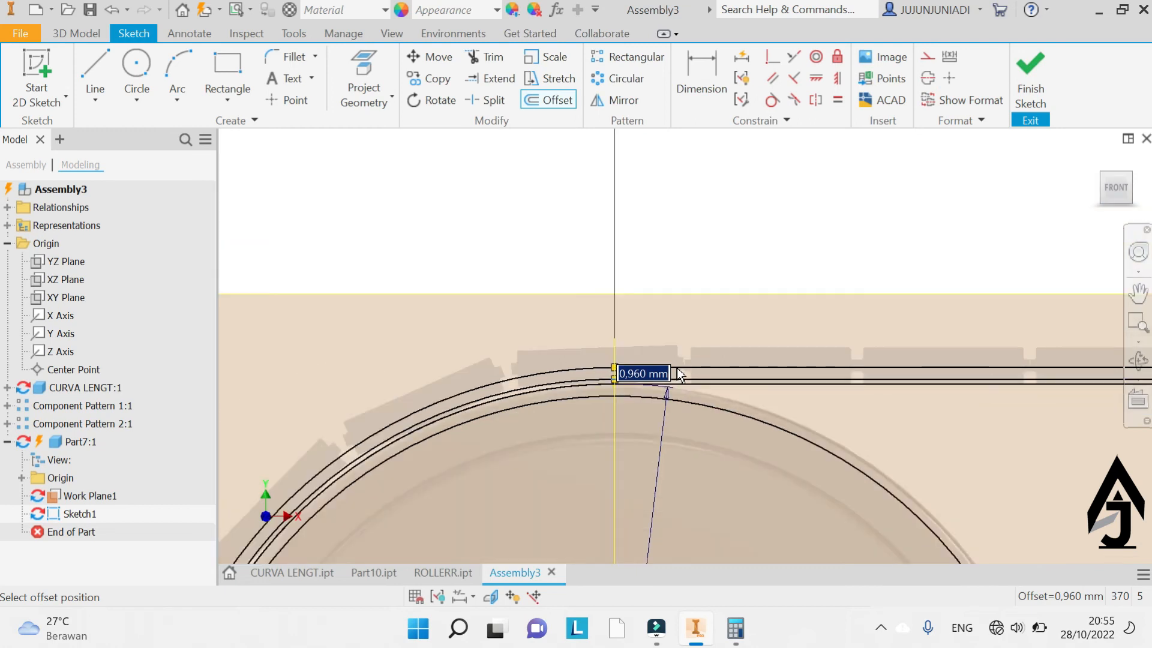
{"action": "type", "text": "0.95"}
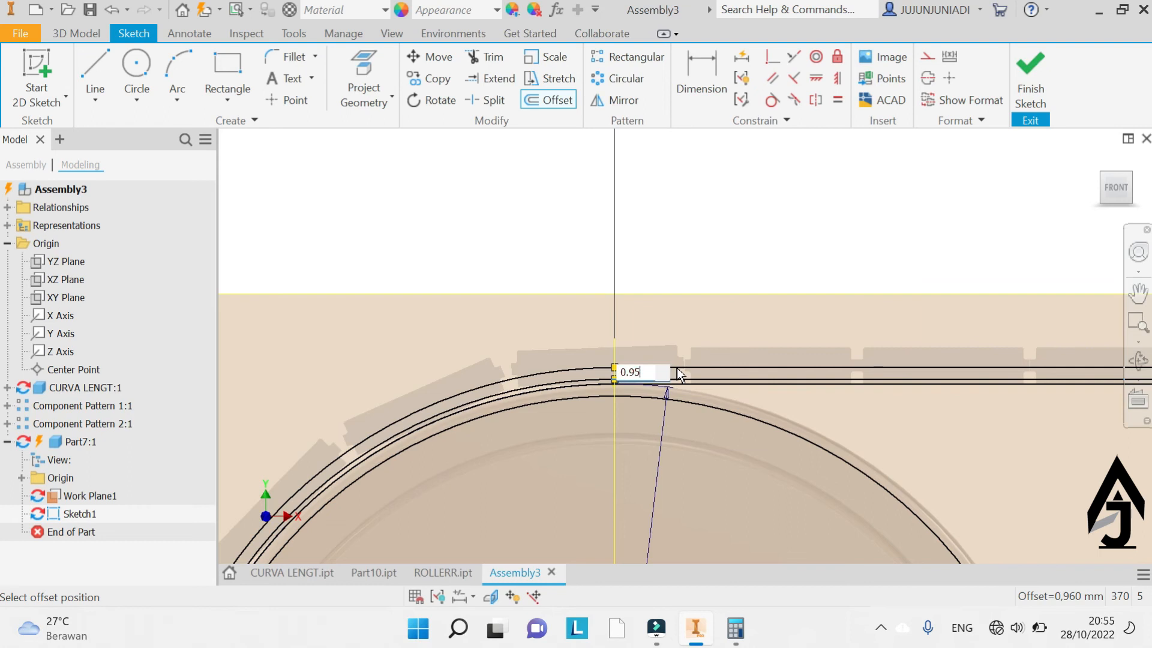
{"action": "key", "text": "Return"}
{"action": "right_click", "coordinate": [733, 240]}
{"action": "left_click", "coordinate": [804, 240]}
{"action": "left_click", "coordinate": [1044, 65]}
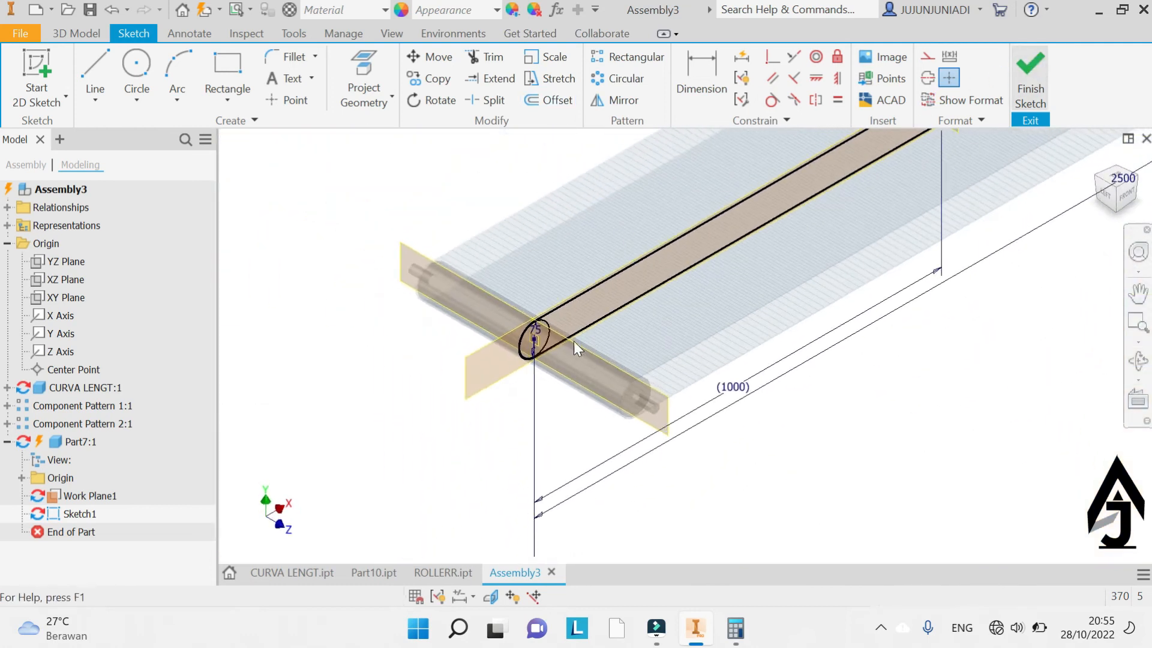
Extrude the thin band between the two offset loops symmetrically about the sketch plane to a distance of 500 mm
{"action": "scroll", "coordinate": [546, 319], "scroll_direction": "up", "scroll_amount": 8}
{"action": "left_click", "coordinate": [96, 68]}
{"action": "middle_click_drag", "start_coordinate": [655, 315], "coordinate": [996, 361]}
{"action": "scroll", "coordinate": [698, 416], "scroll_direction": "up", "scroll_amount": 5}
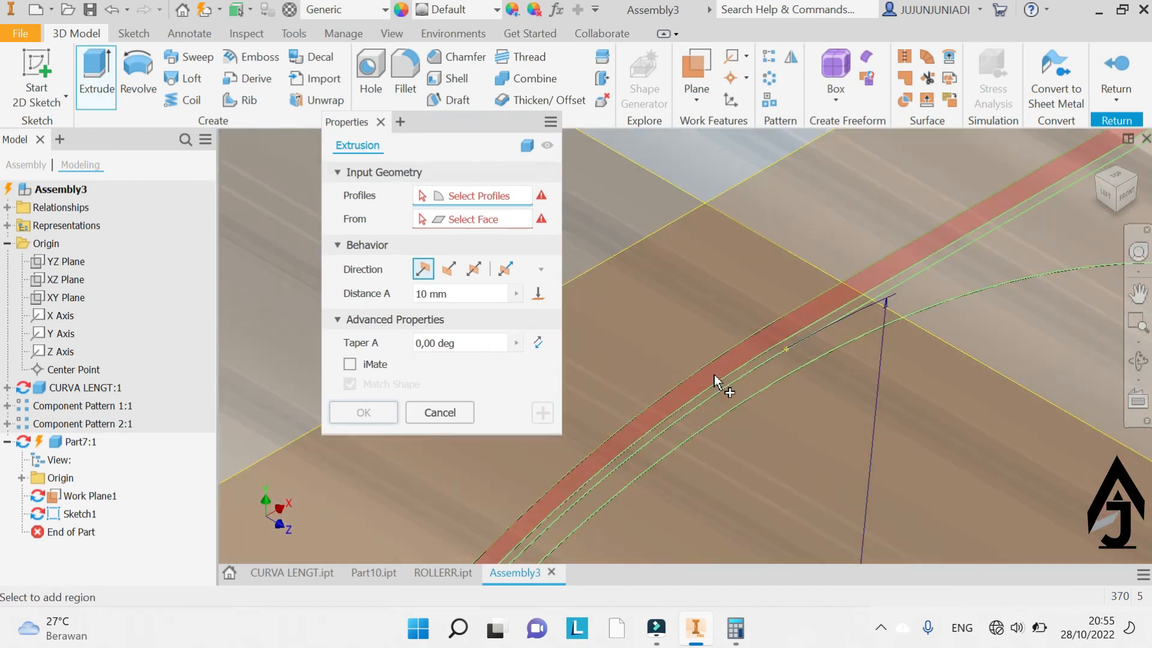
{"action": "left_click", "coordinate": [714, 374]}
{"action": "left_click", "coordinate": [474, 268]}
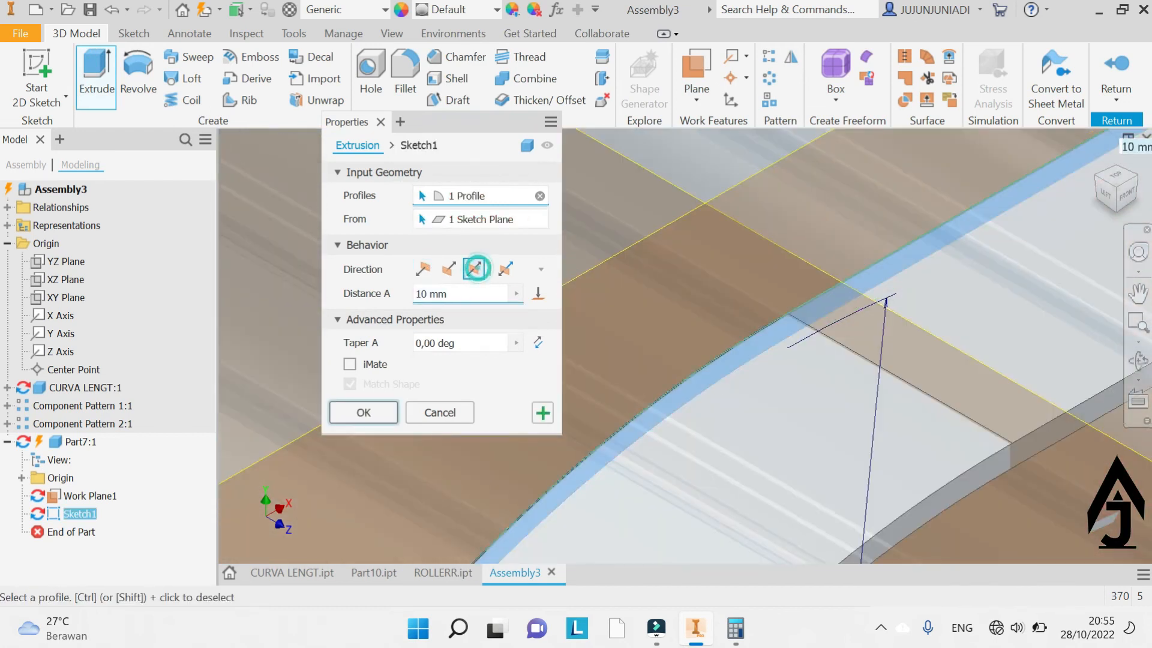
{"action": "left_click", "coordinate": [421, 293]}
{"action": "type", "text": "500"}
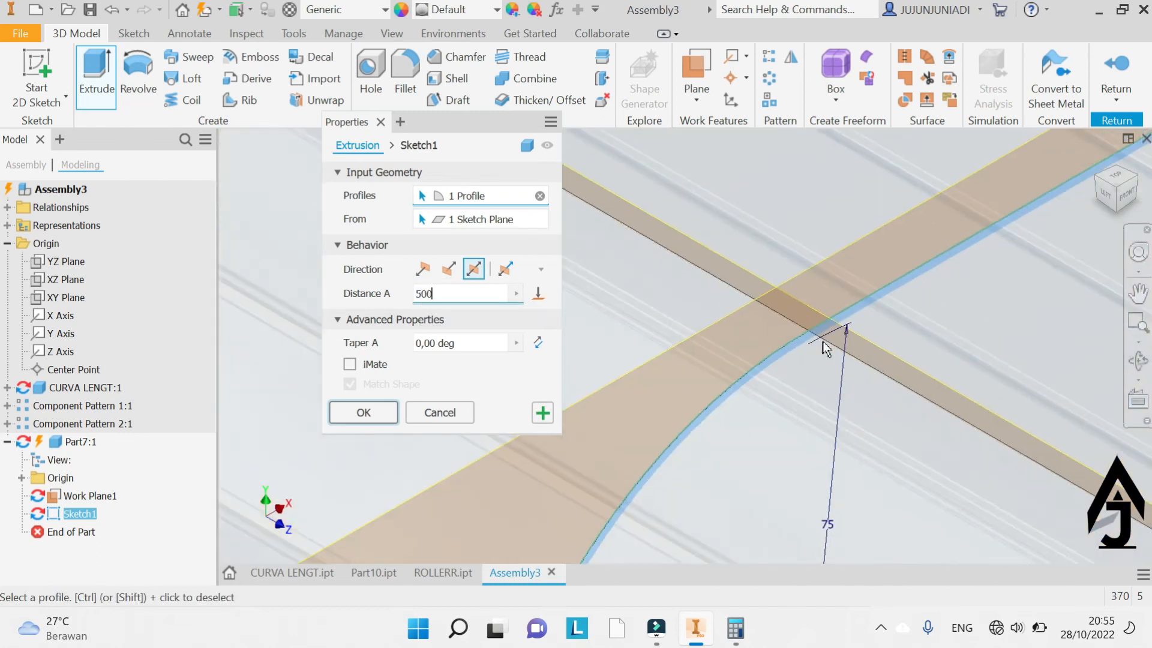
{"action": "scroll", "coordinate": [819, 334], "scroll_direction": "down", "scroll_amount": 5}
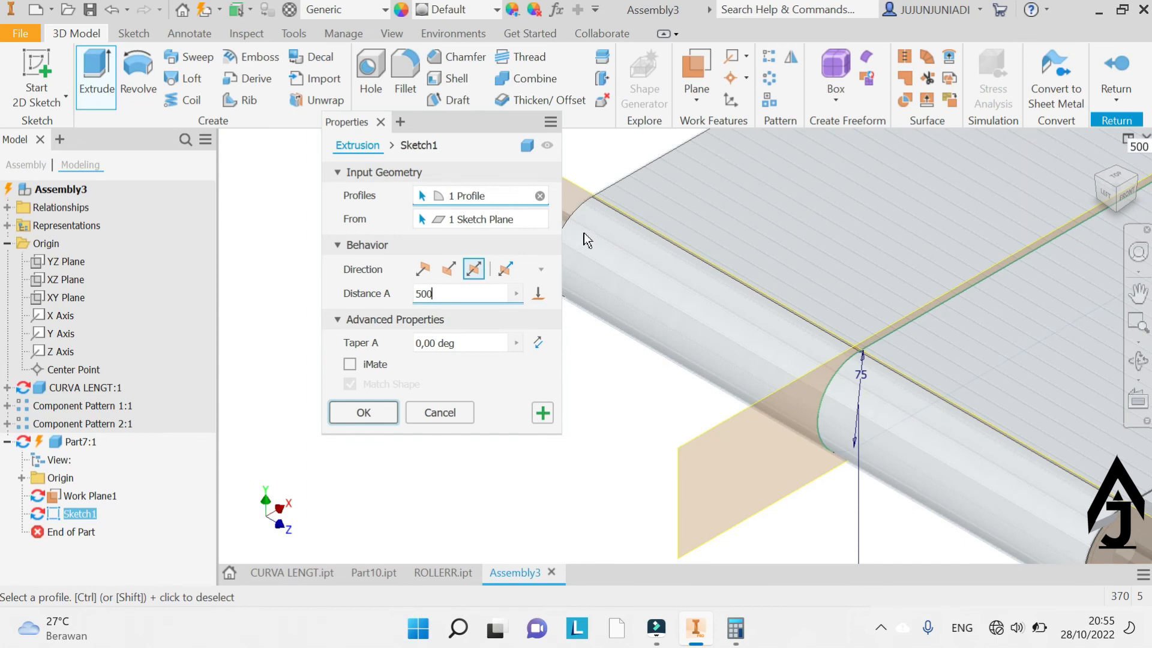
{"action": "left_click", "coordinate": [365, 413]}
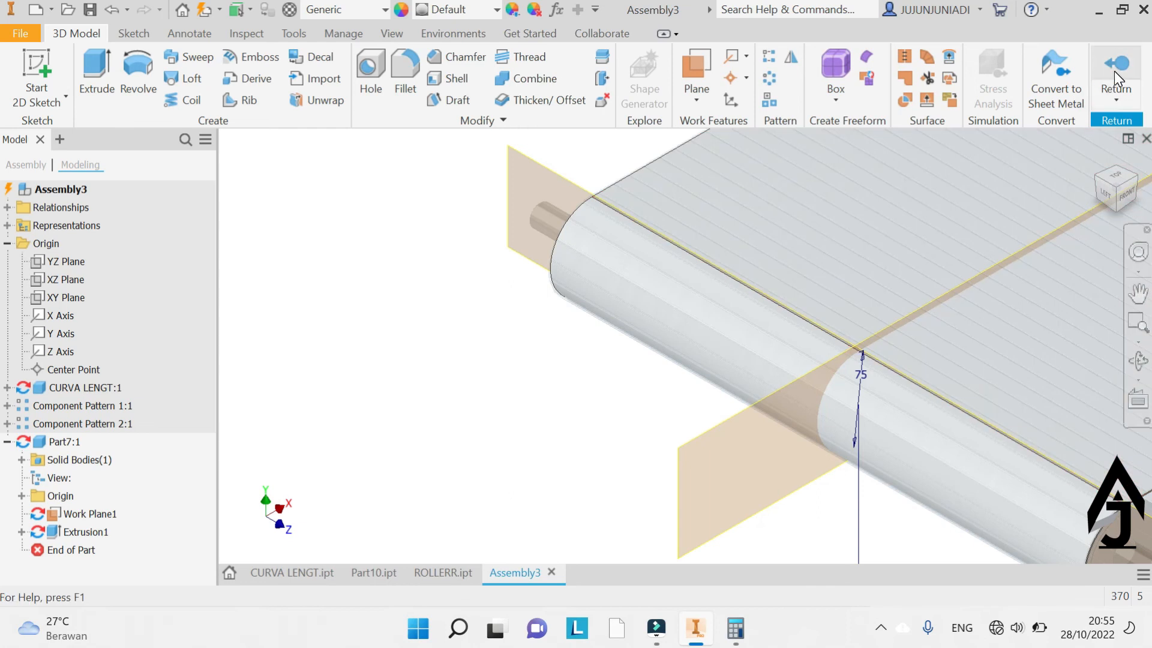
Return to the assembly and examine from the front how the belt runs through the slats around the origin roller
{"action": "left_click", "coordinate": [1115, 71]}
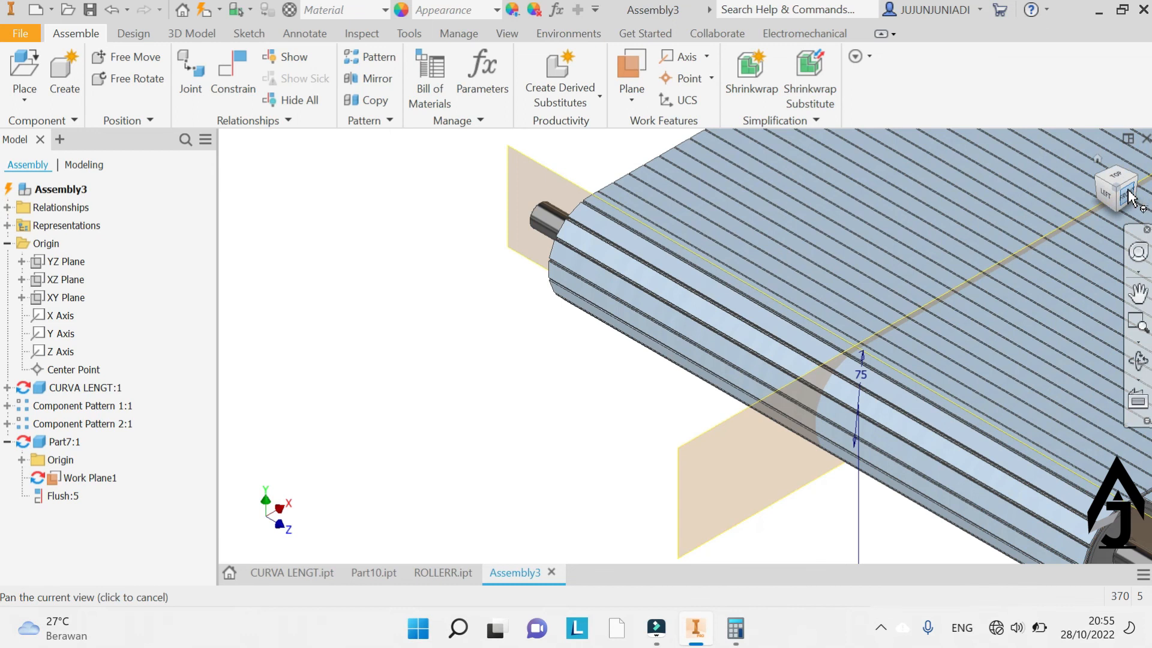
{"action": "scroll", "coordinate": [493, 312], "scroll_direction": "down", "scroll_amount": 5}
{"action": "scroll", "coordinate": [533, 246], "scroll_direction": "down", "scroll_amount": 5}
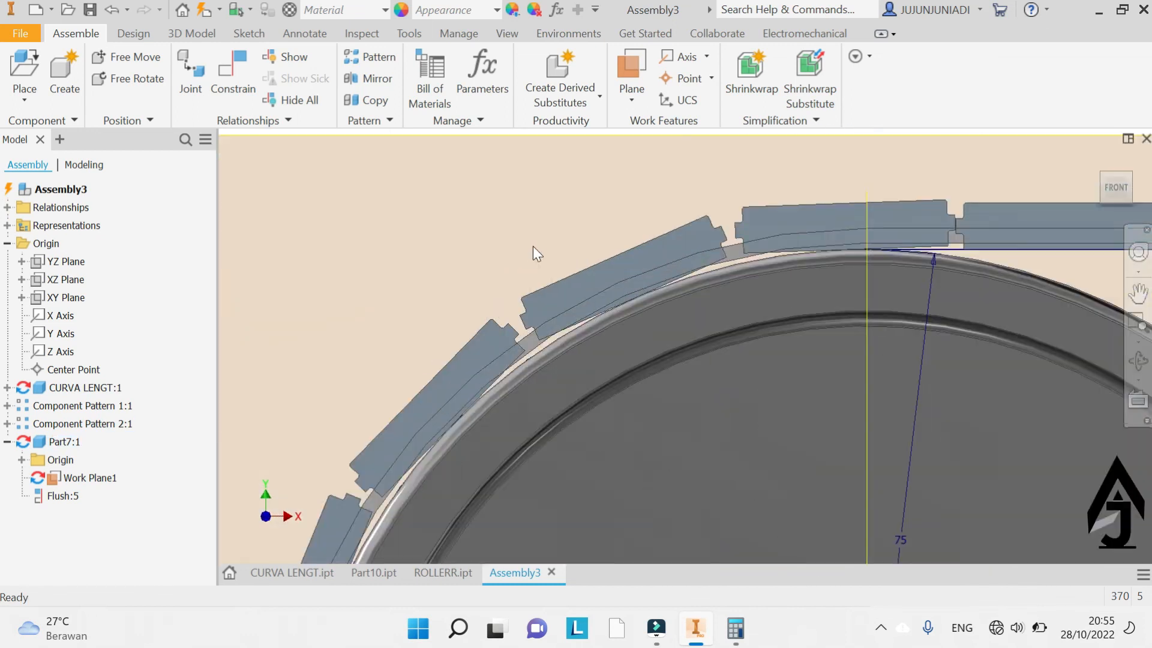
{"action": "scroll", "coordinate": [725, 264], "scroll_direction": "down", "scroll_amount": 4}
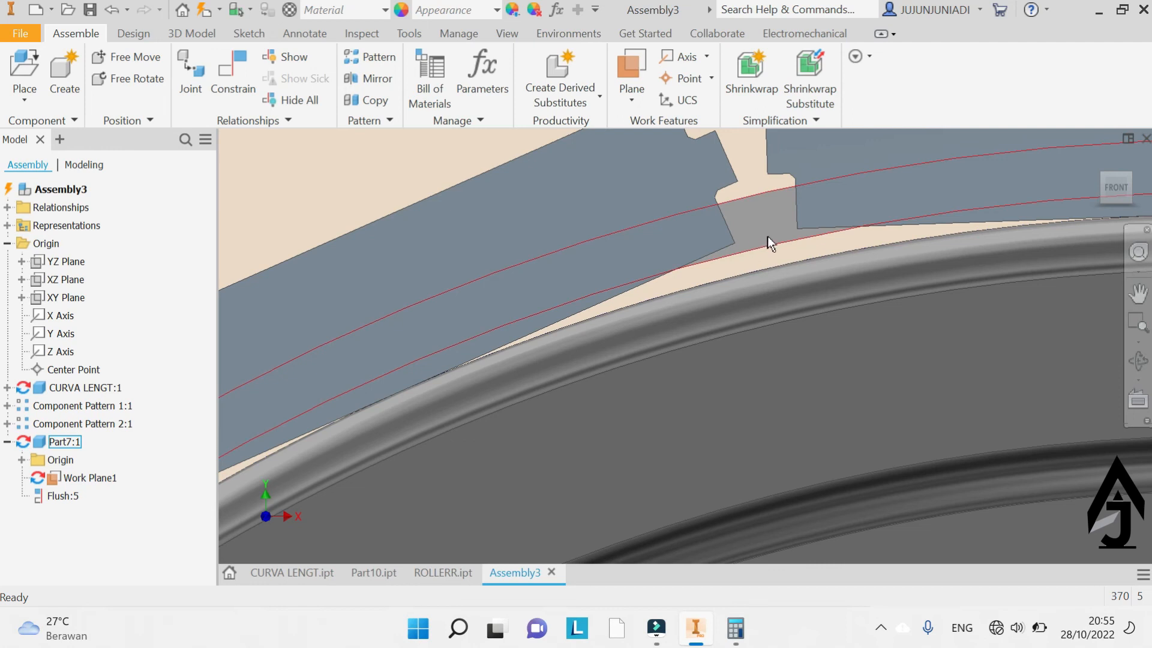
{"action": "scroll", "coordinate": [770, 236], "scroll_direction": "up", "scroll_amount": 3}
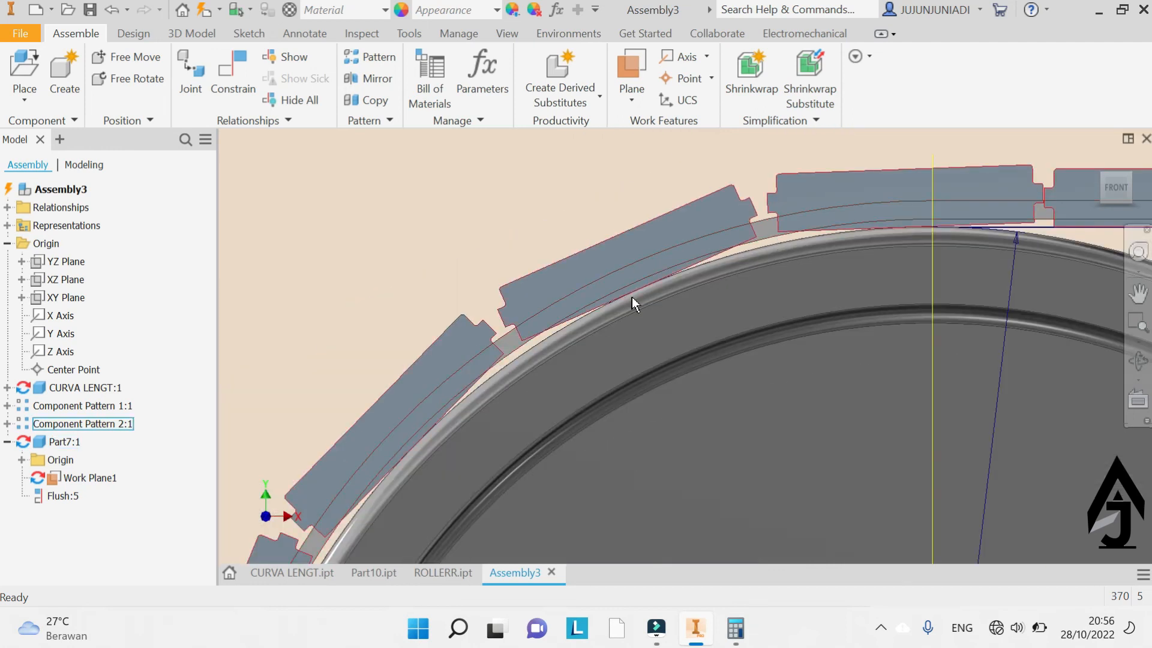
{"action": "scroll", "coordinate": [722, 297], "scroll_direction": "up", "scroll_amount": 10}
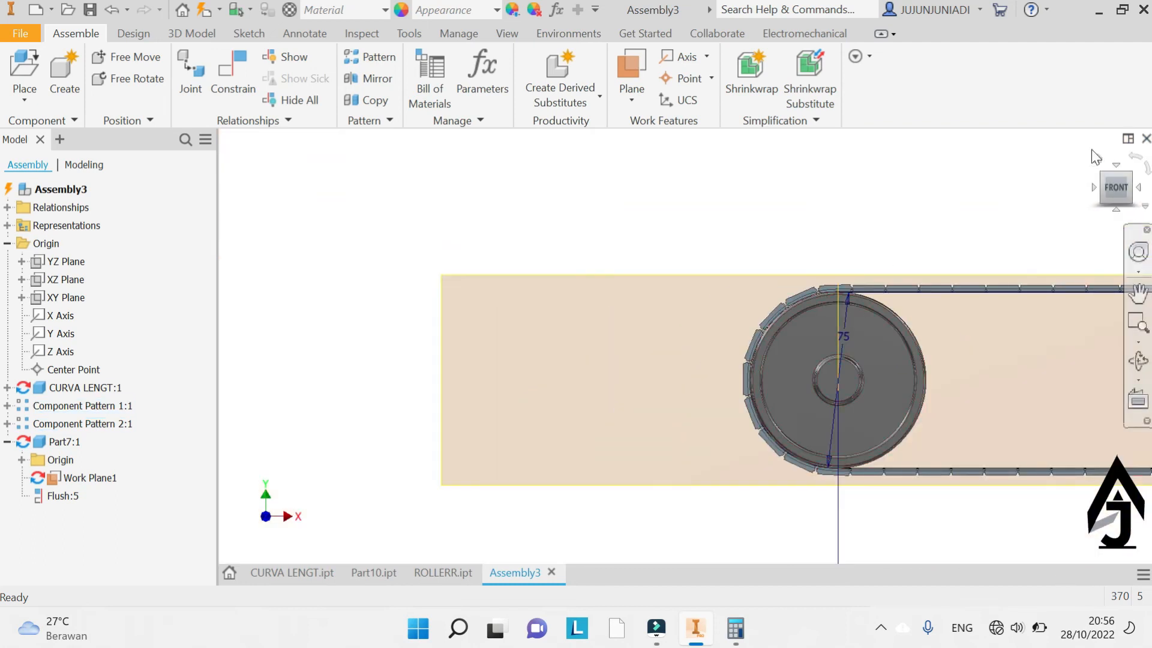
Enter the Inventor Studio environment for the conveyor assembly and open a new animation timeline
{"action": "left_click", "coordinate": [1100, 174]}
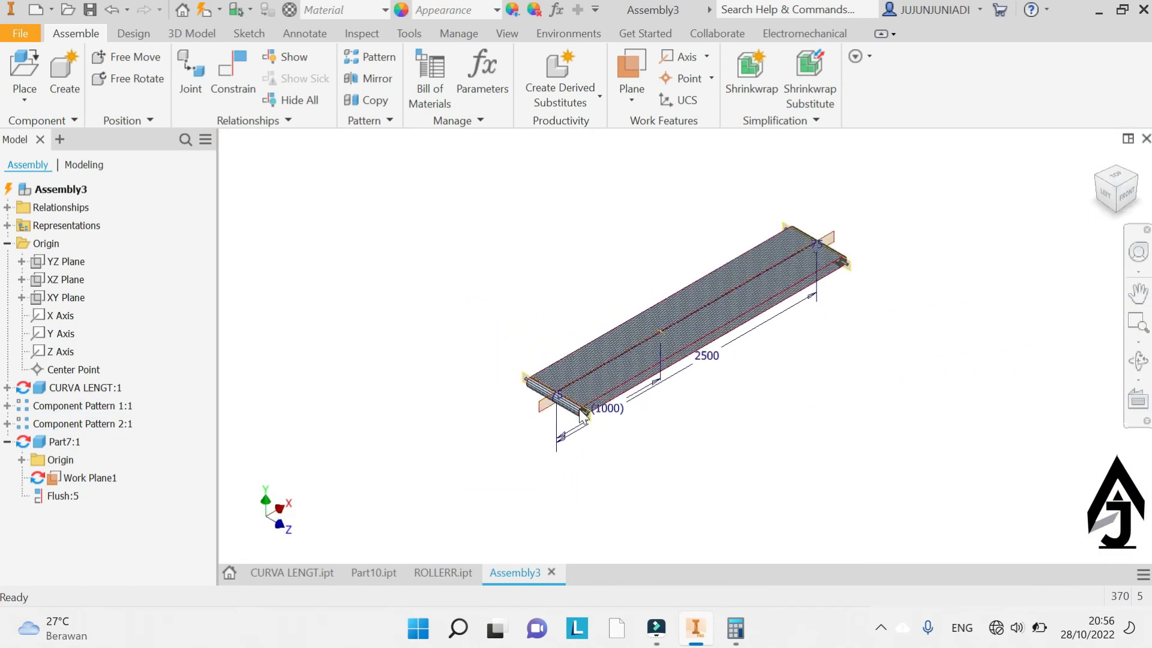
{"action": "scroll", "coordinate": [602, 432], "scroll_direction": "down", "scroll_amount": 6}
{"action": "scroll", "coordinate": [603, 432], "scroll_direction": "down", "scroll_amount": 4}
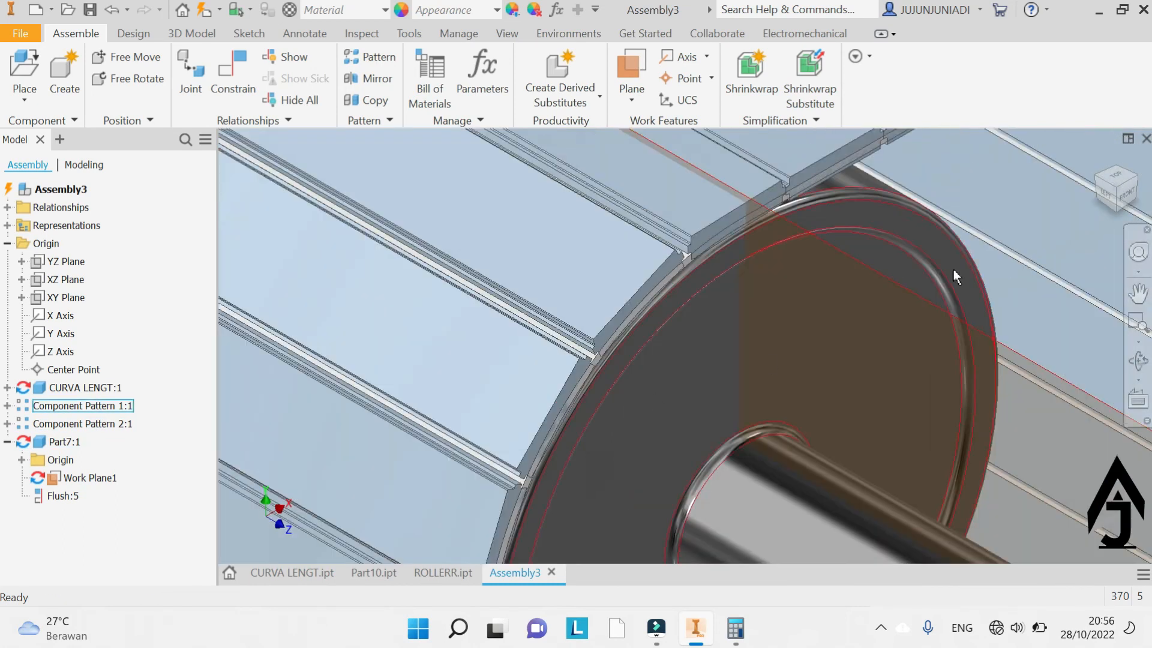
{"action": "left_click", "coordinate": [1128, 197]}
{"action": "scroll", "coordinate": [496, 311], "scroll_direction": "down", "scroll_amount": 10}
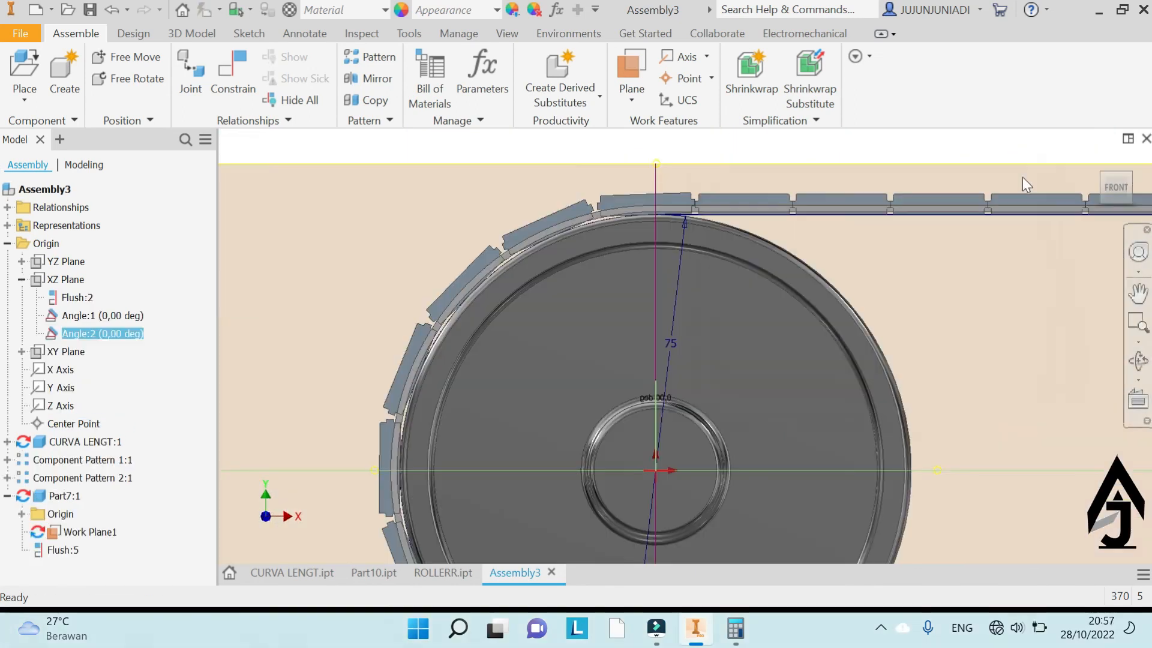
{"action": "left_click", "coordinate": [553, 35]}
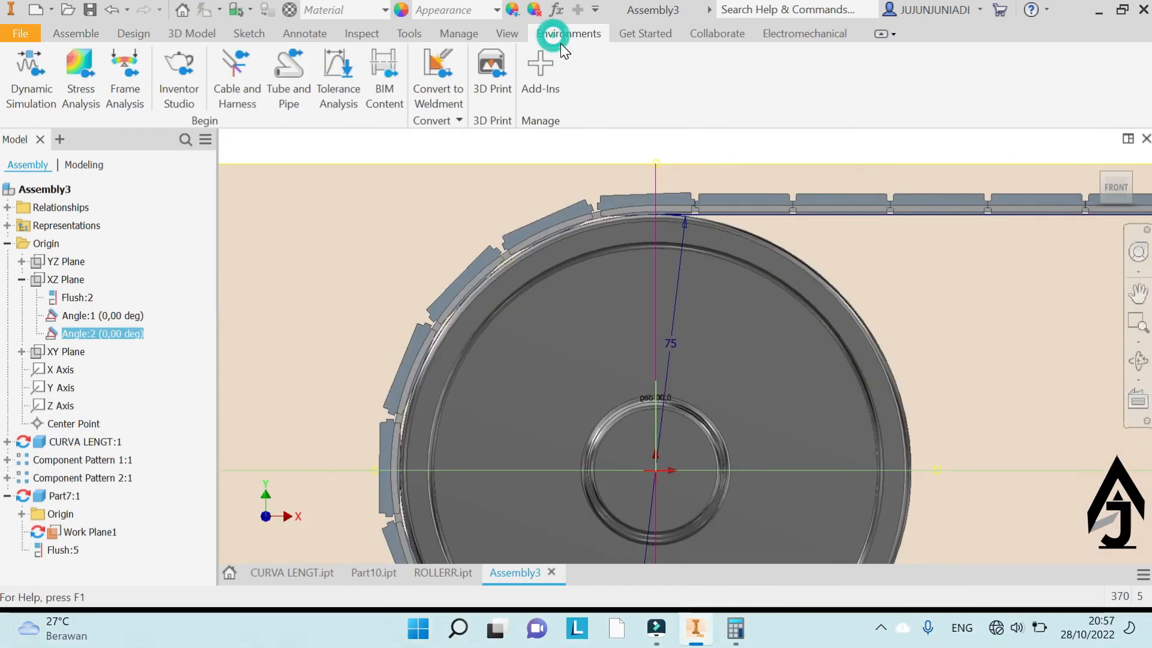
{"action": "left_click", "coordinate": [179, 69]}
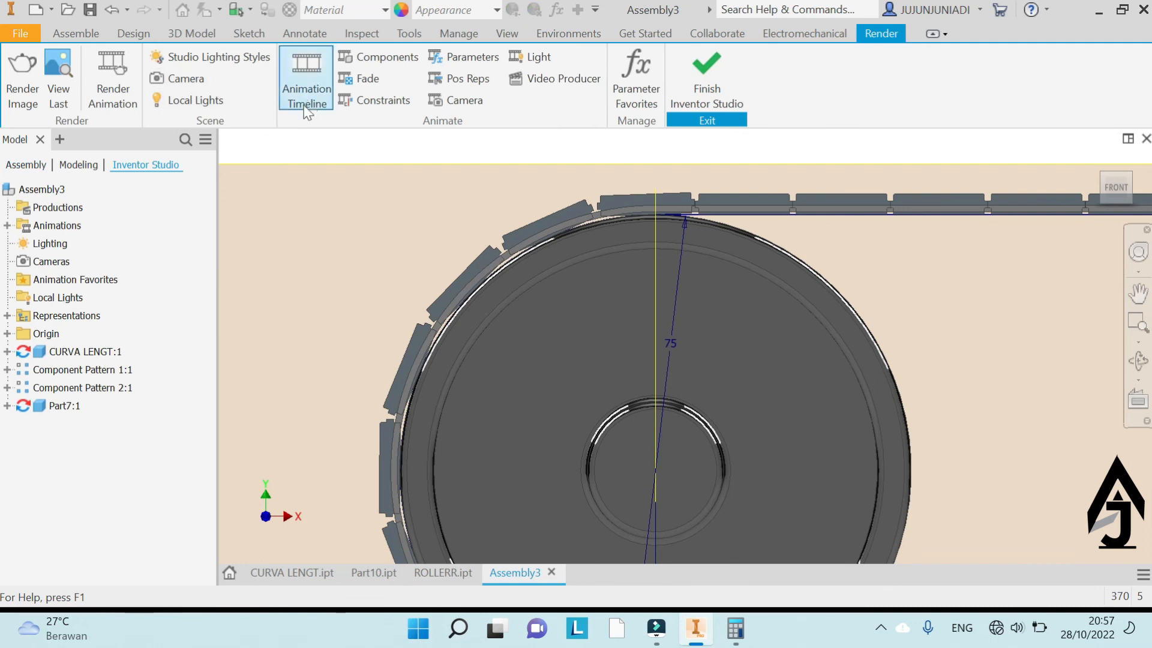
{"action": "left_click", "coordinate": [312, 72]}
{"action": "left_click", "coordinate": [521, 345]}
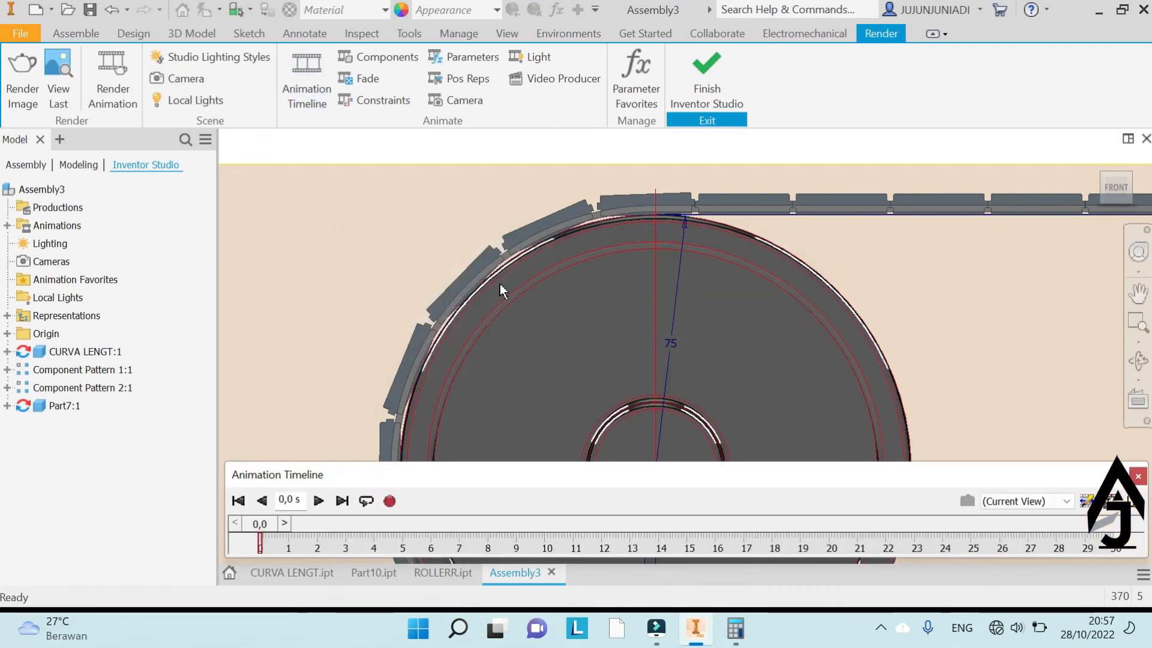
Set the animation's default velocity profile to constant speed in the animation options
{"action": "scroll", "coordinate": [651, 288], "scroll_direction": "down", "scroll_amount": 2}
{"action": "middle_click_drag", "start_coordinate": [649, 270], "coordinate": [621, 197]}
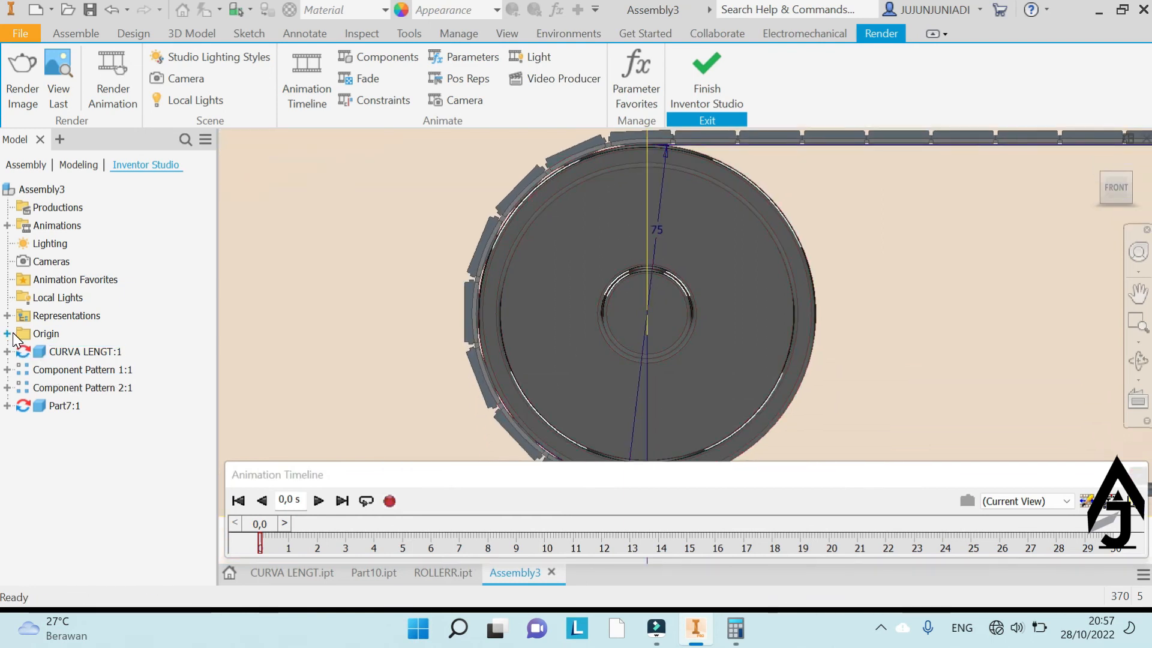
{"action": "left_click", "coordinate": [1137, 476]}
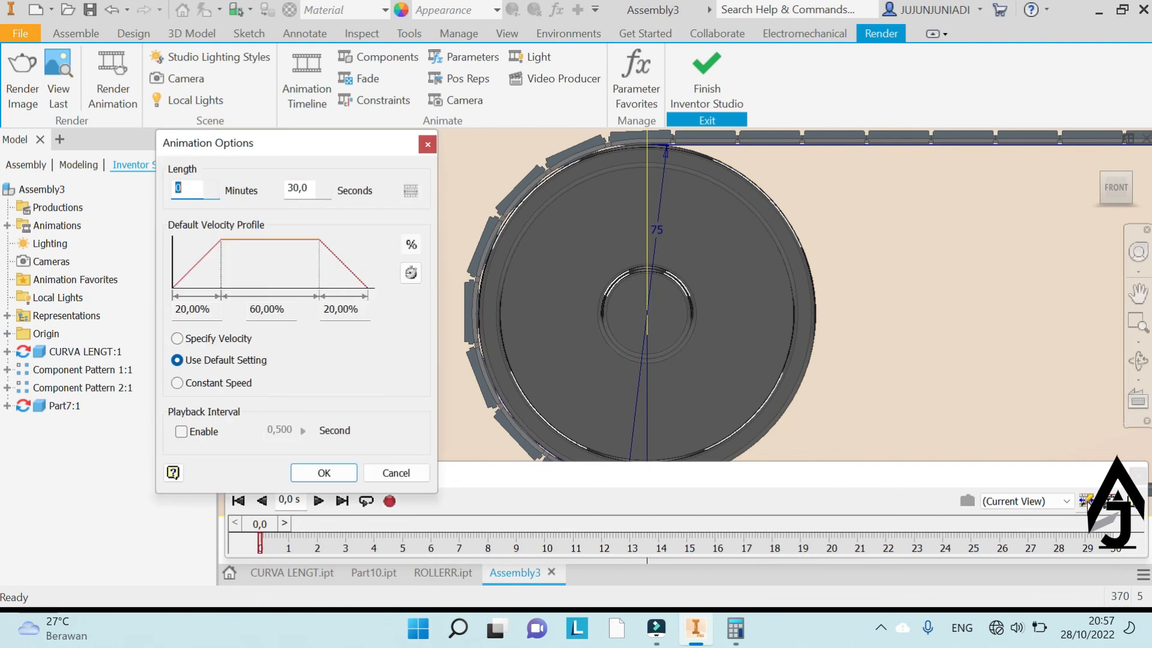
{"action": "left_click", "coordinate": [224, 384]}
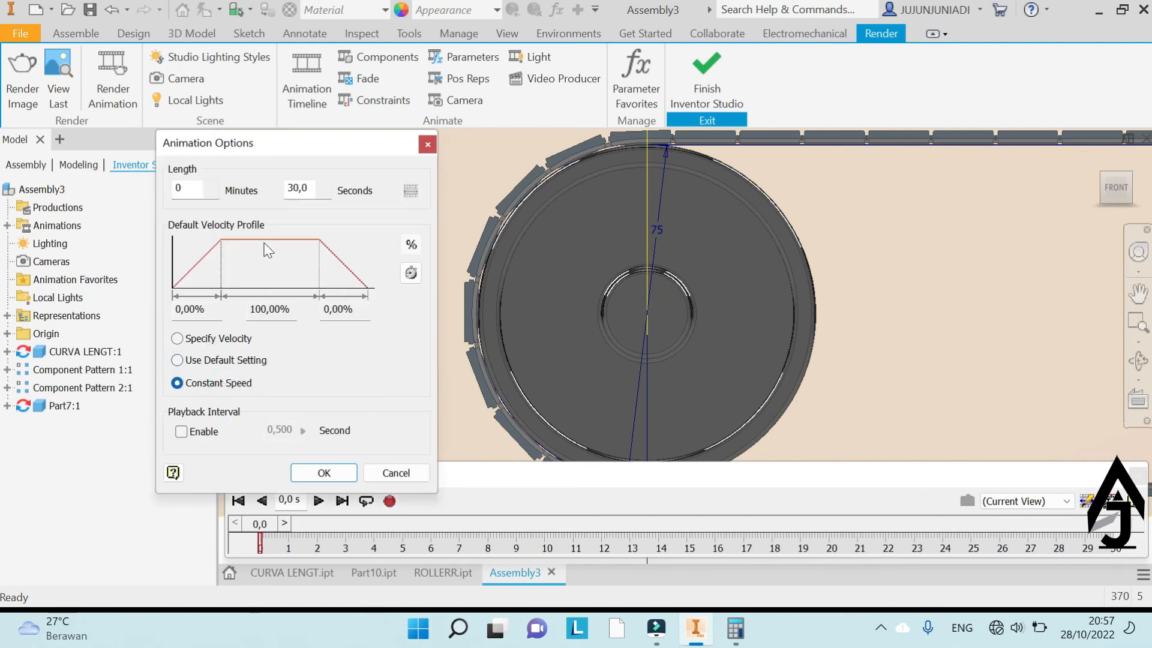
{"action": "left_click", "coordinate": [334, 476]}
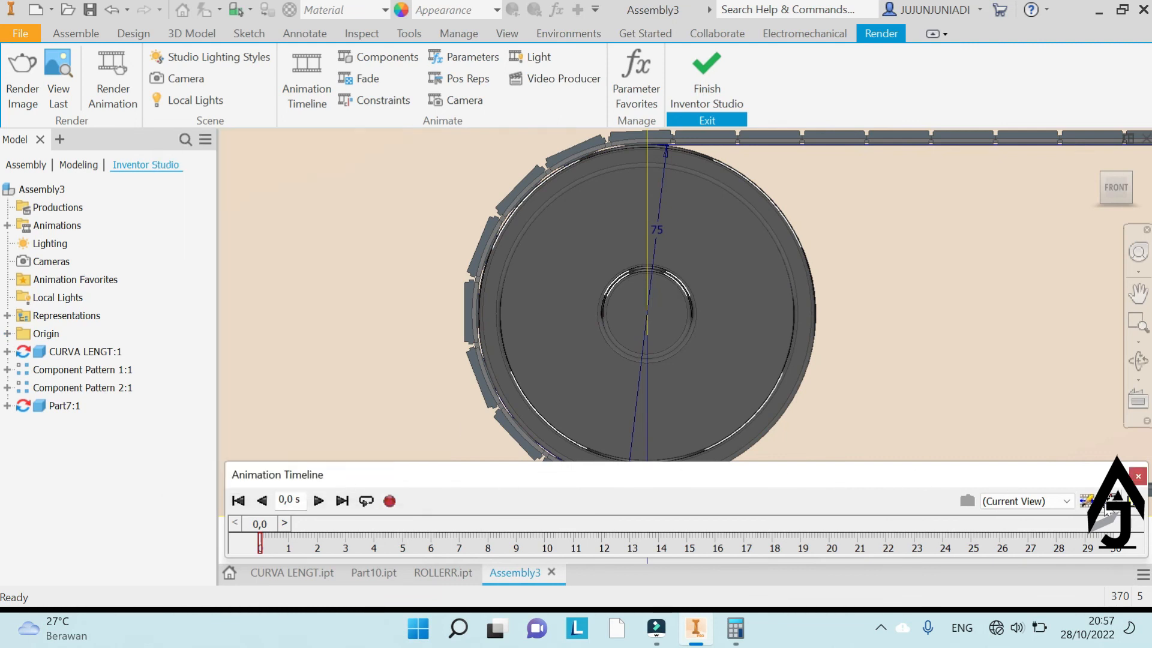
Expand the action editor of the animation timeline and resize it so the roller remains in view
{"action": "left_click", "coordinate": [1110, 502]}
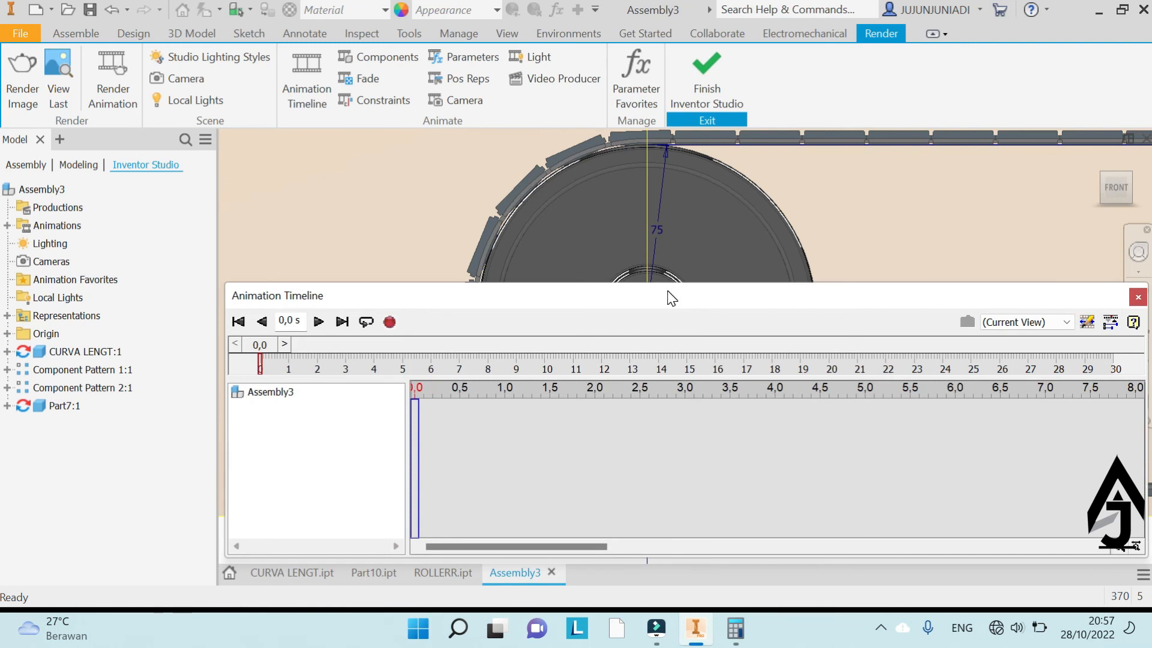
{"action": "left_click_drag", "start_coordinate": [710, 283], "coordinate": [708, 393]}
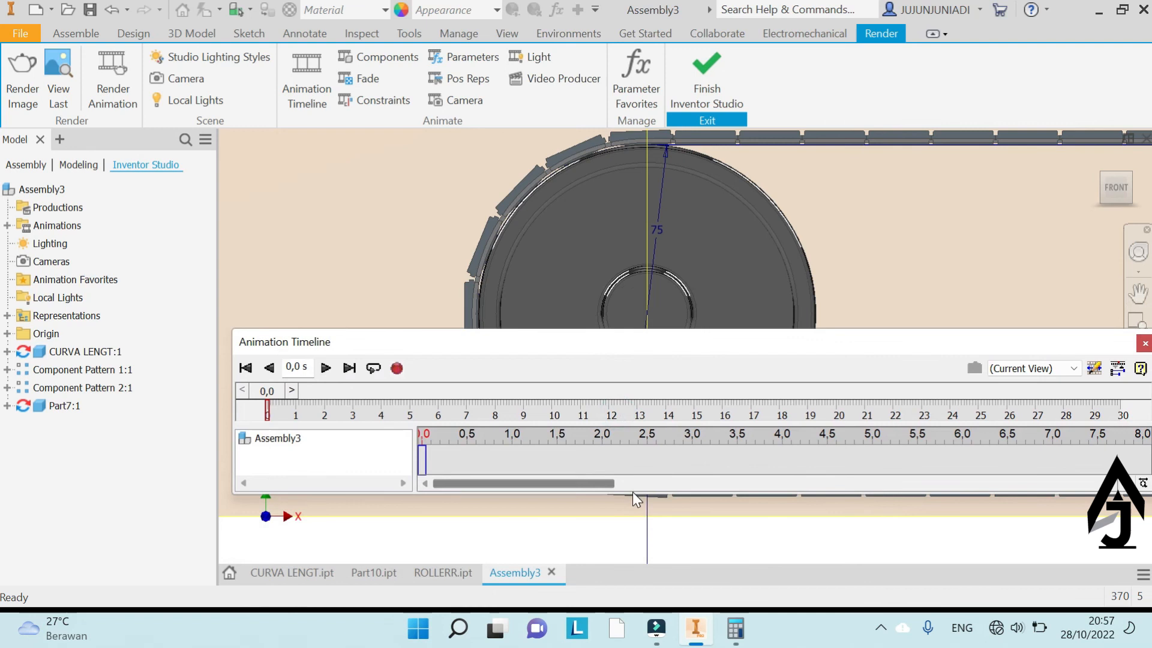
{"action": "left_click_drag", "start_coordinate": [630, 496], "coordinate": [625, 542]}
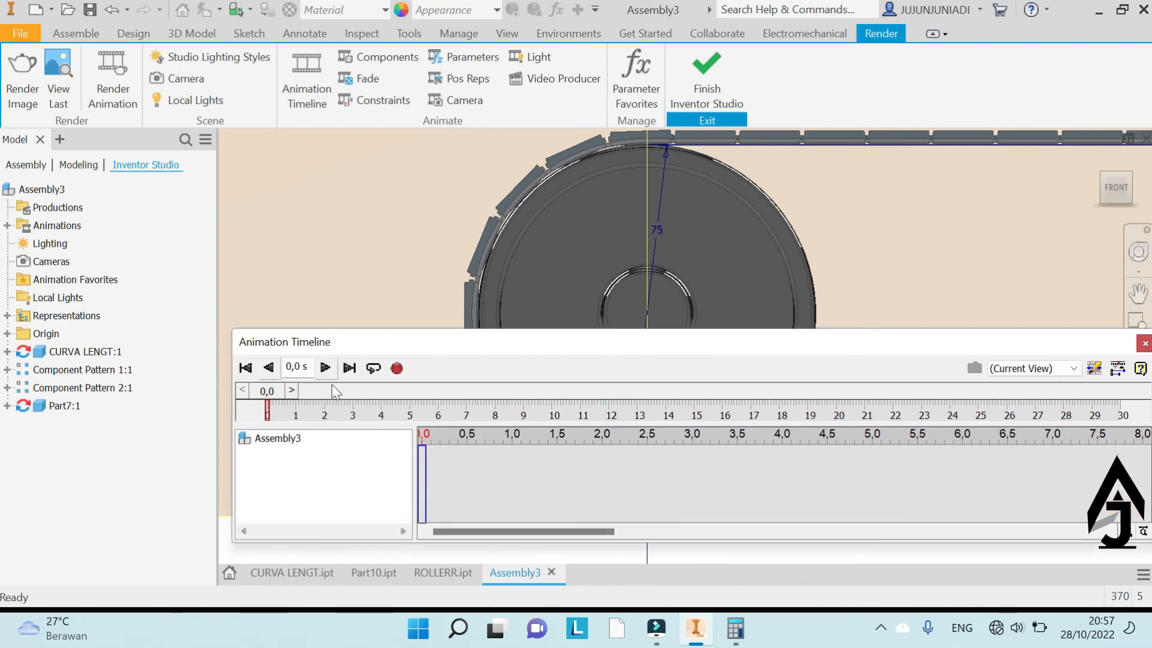
Animate the Mate:4 constraint under the YZ plane to an end value of 1500 mm, ending at 30 s
{"action": "left_click", "coordinate": [6, 333]}
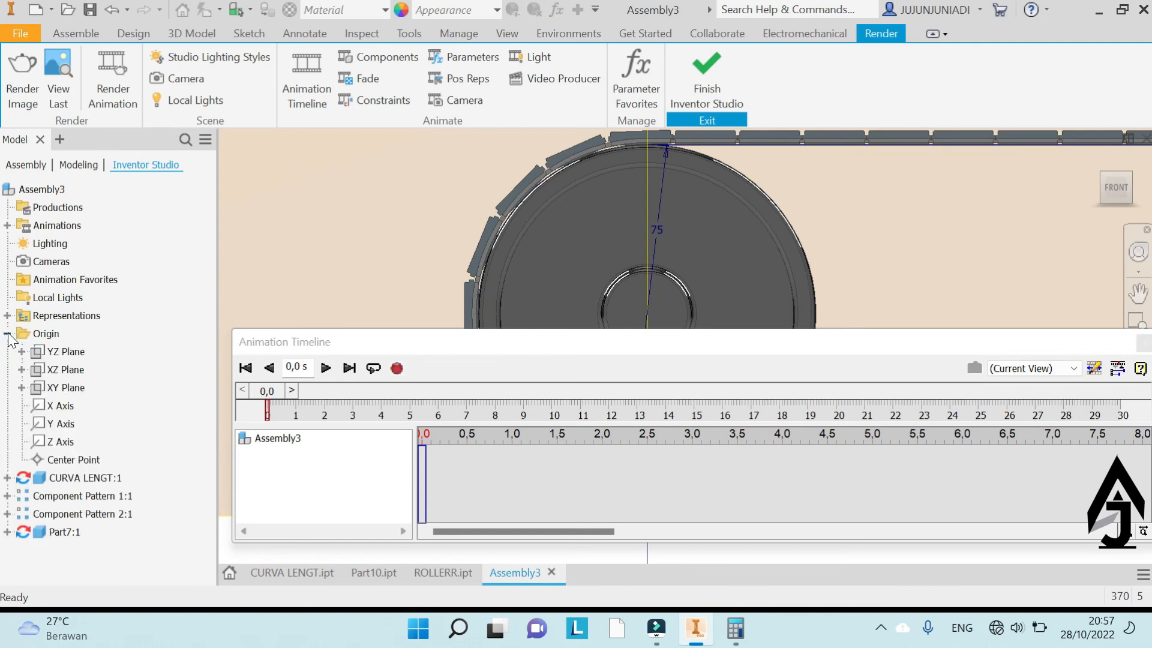
{"action": "left_click", "coordinate": [22, 351]}
{"action": "left_click", "coordinate": [22, 406]}
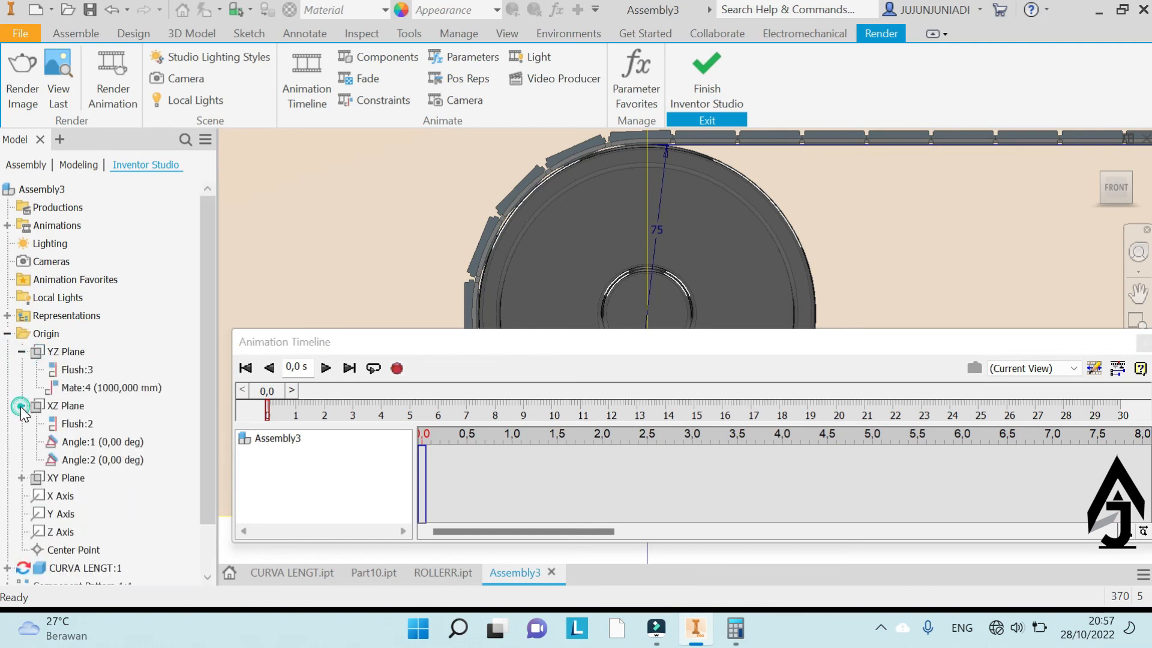
{"action": "right_click", "coordinate": [118, 387]}
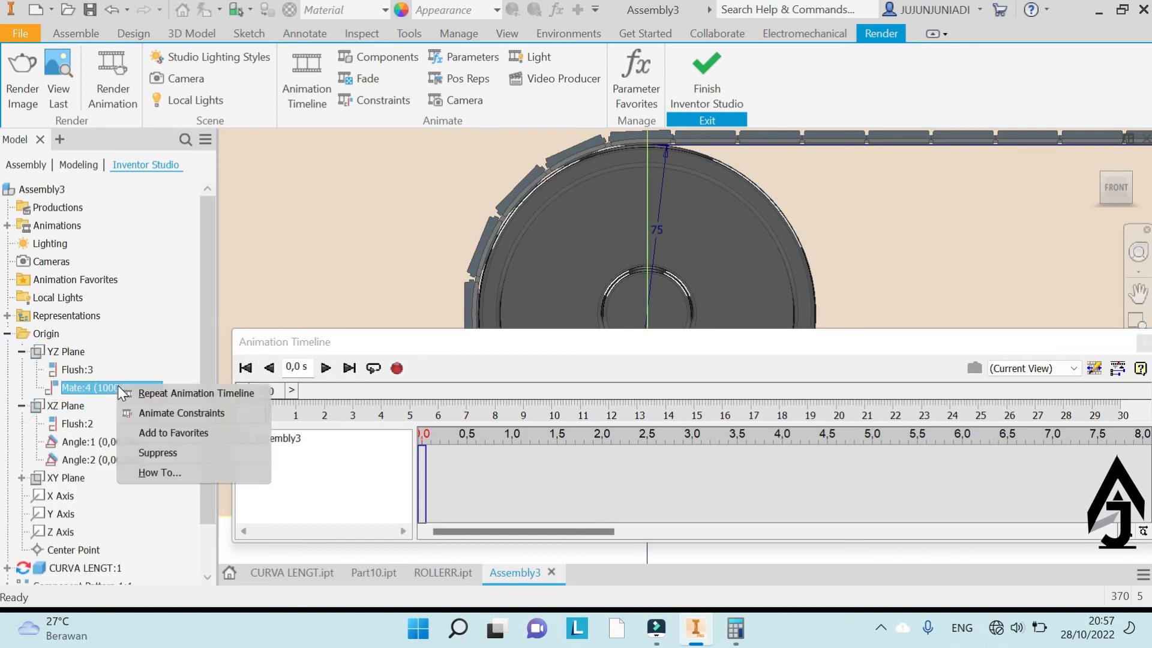
{"action": "left_click", "coordinate": [141, 410]}
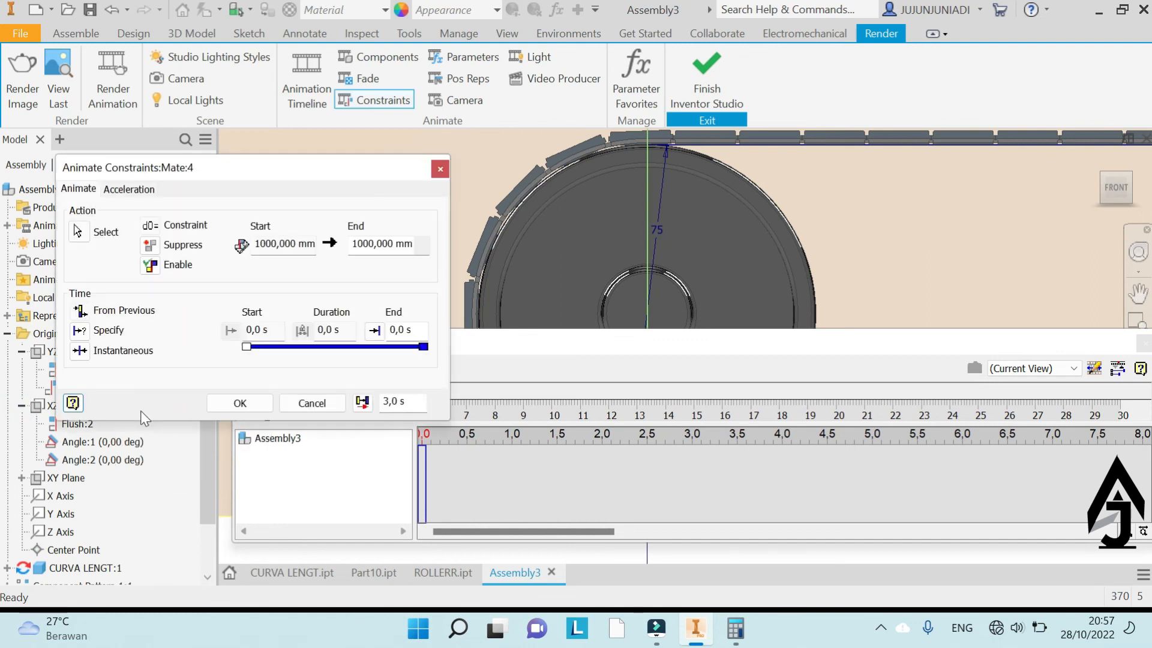
{"action": "left_click", "coordinate": [405, 330]}
{"action": "type", "text": "30"}
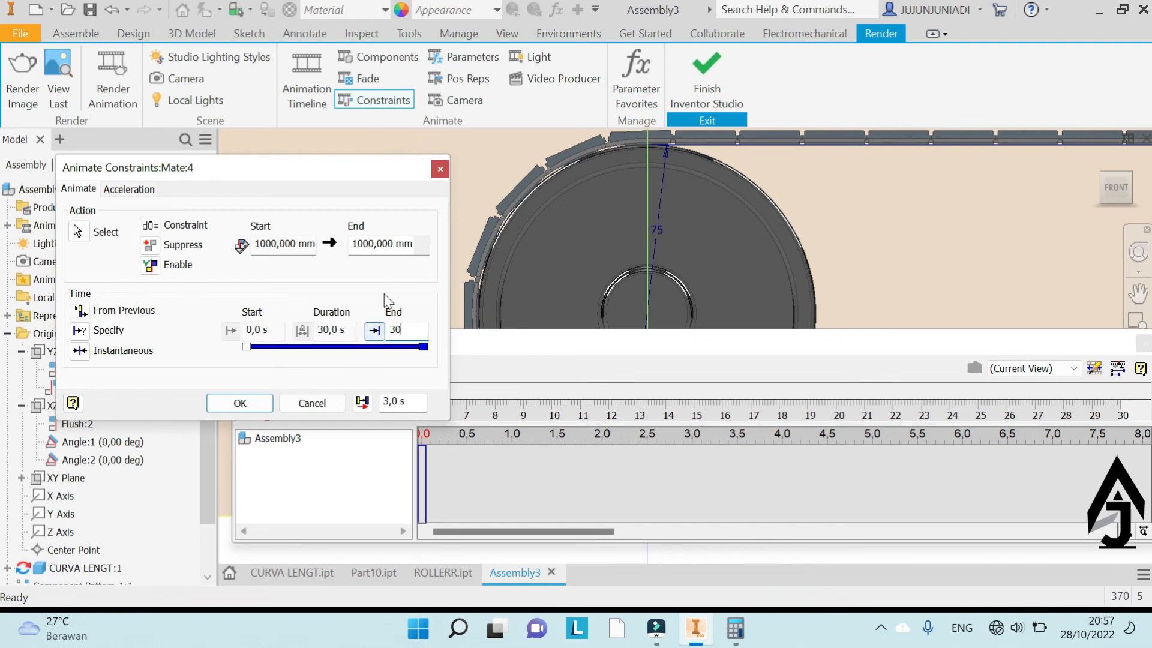
{"action": "left_click", "coordinate": [351, 244]}
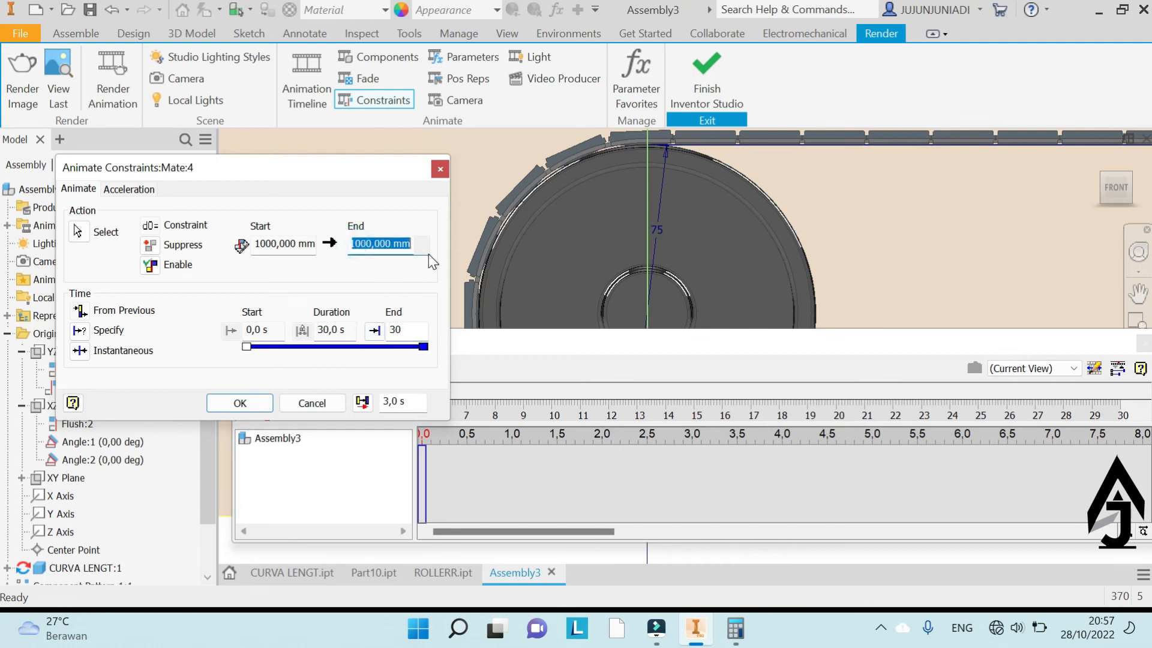
{"action": "type", "text": "1500"}
{"action": "left_click", "coordinate": [234, 404]}
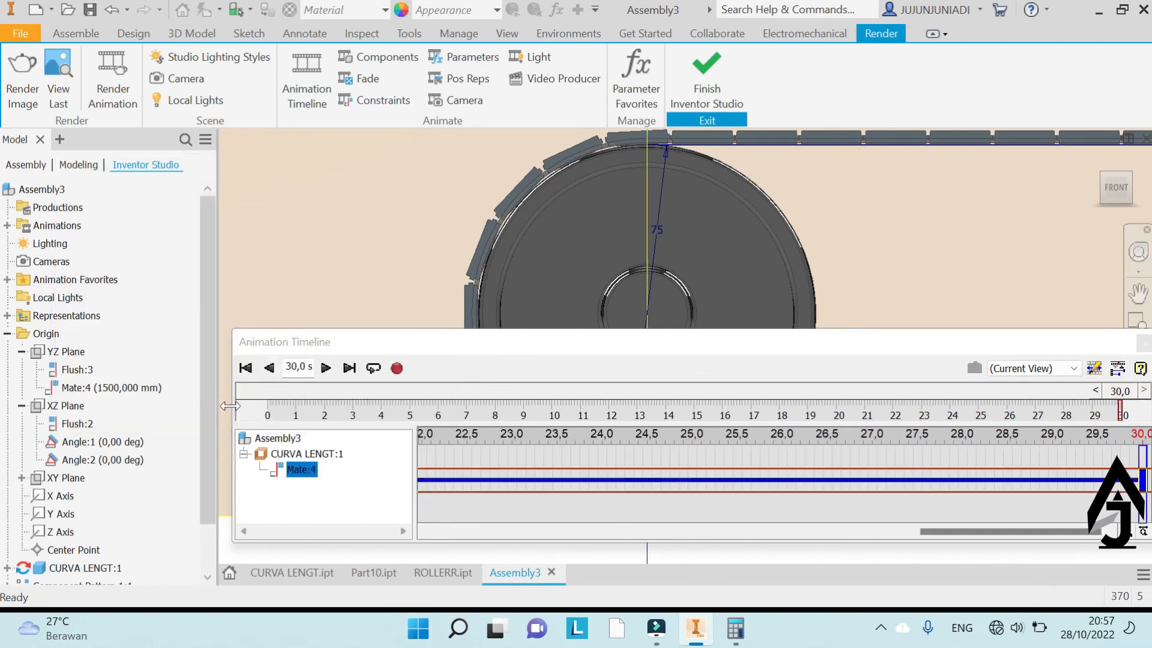
Animate the roller's Angle:2 constraint under the XZ plane to an end value of 500 deg over 30 s
{"action": "right_click", "coordinate": [112, 460]}
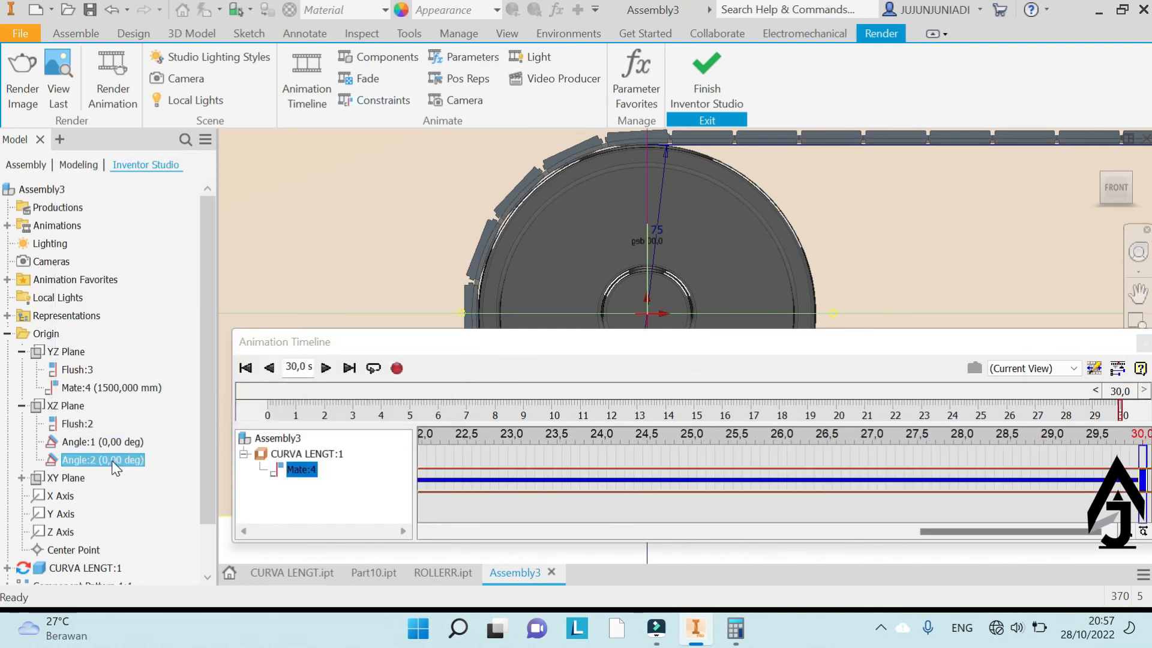
{"action": "left_click", "coordinate": [143, 488]}
{"action": "left_click", "coordinate": [397, 244]}
{"action": "type", "text": "500"}
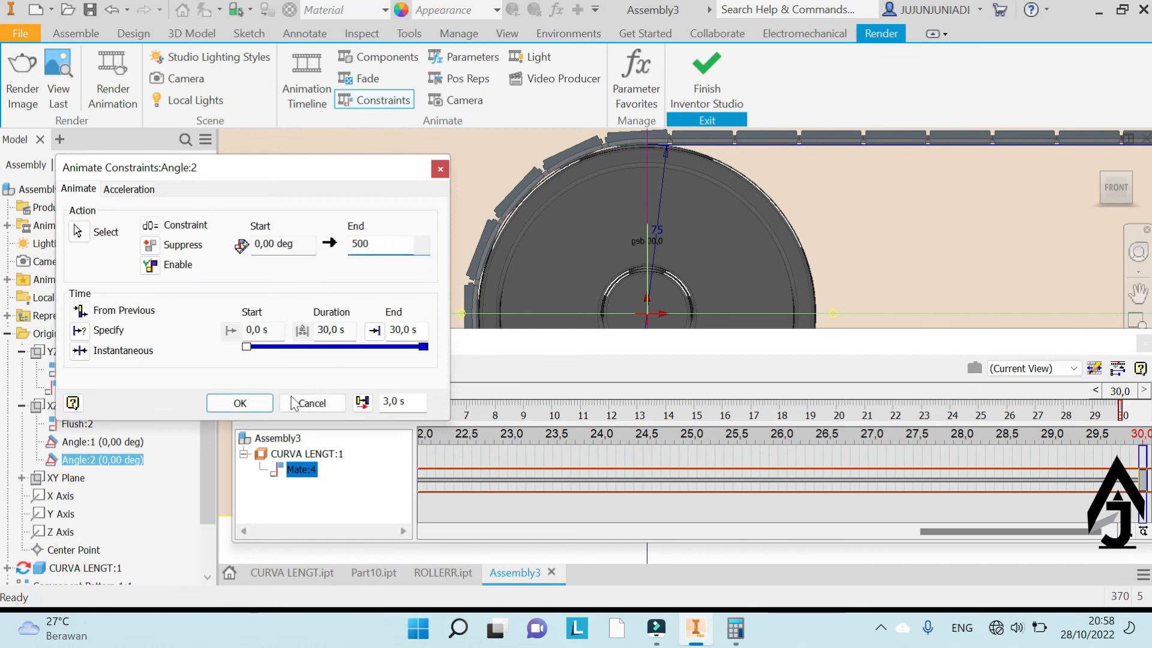
{"action": "left_click", "coordinate": [239, 403]}
Play the animation in reverse from 30 s to check the roller's rotation against the slats, and stop it partway
{"action": "scroll", "coordinate": [638, 298], "scroll_direction": "down", "scroll_amount": 3}
{"action": "scroll", "coordinate": [600, 204], "scroll_direction": "down", "scroll_amount": 2}
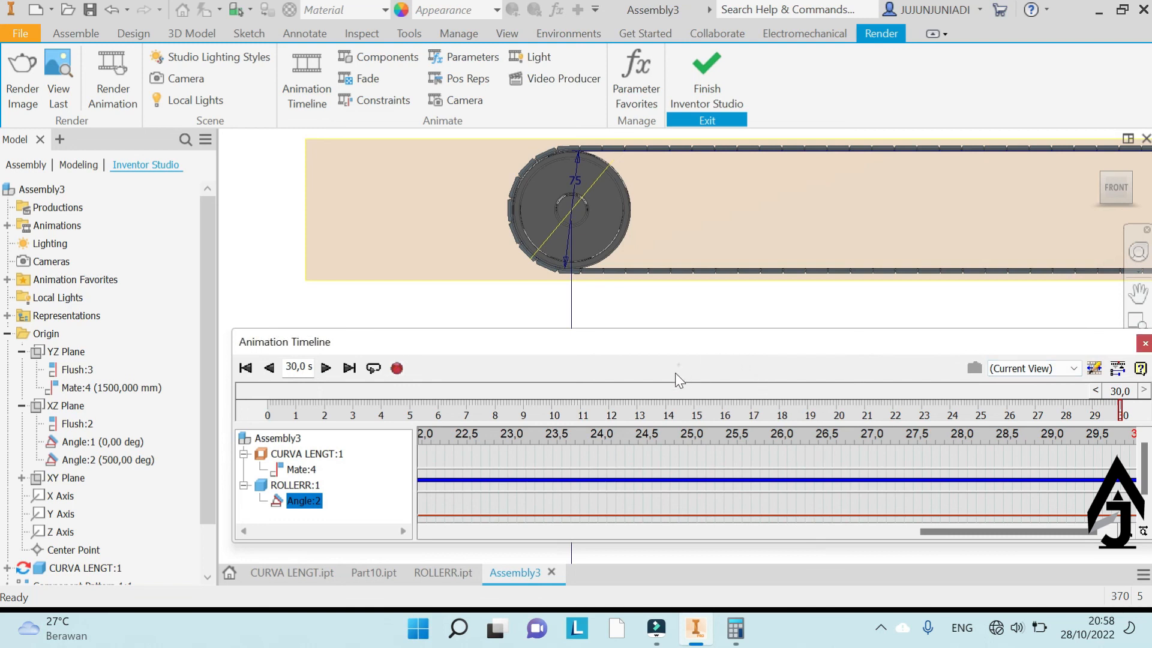
{"action": "left_click_drag", "start_coordinate": [542, 337], "coordinate": [466, 544]}
{"action": "middle_click_drag", "start_coordinate": [618, 349], "coordinate": [499, 462]}
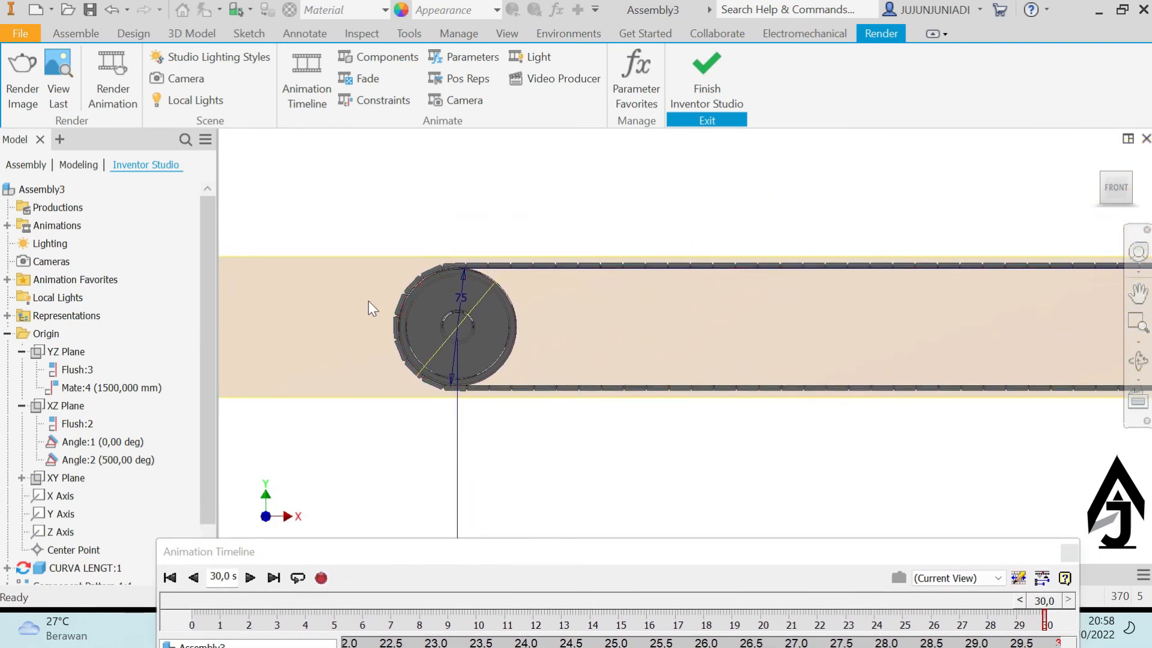
{"action": "scroll", "coordinate": [423, 279], "scroll_direction": "down", "scroll_amount": 3}
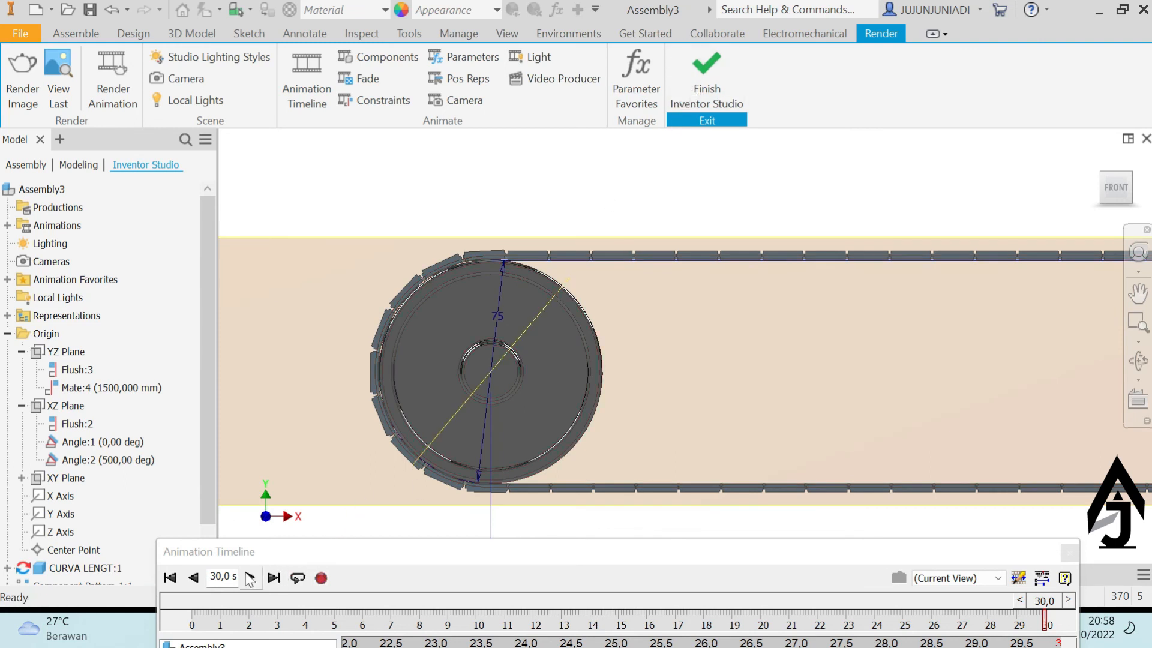
{"action": "left_click", "coordinate": [250, 578]}
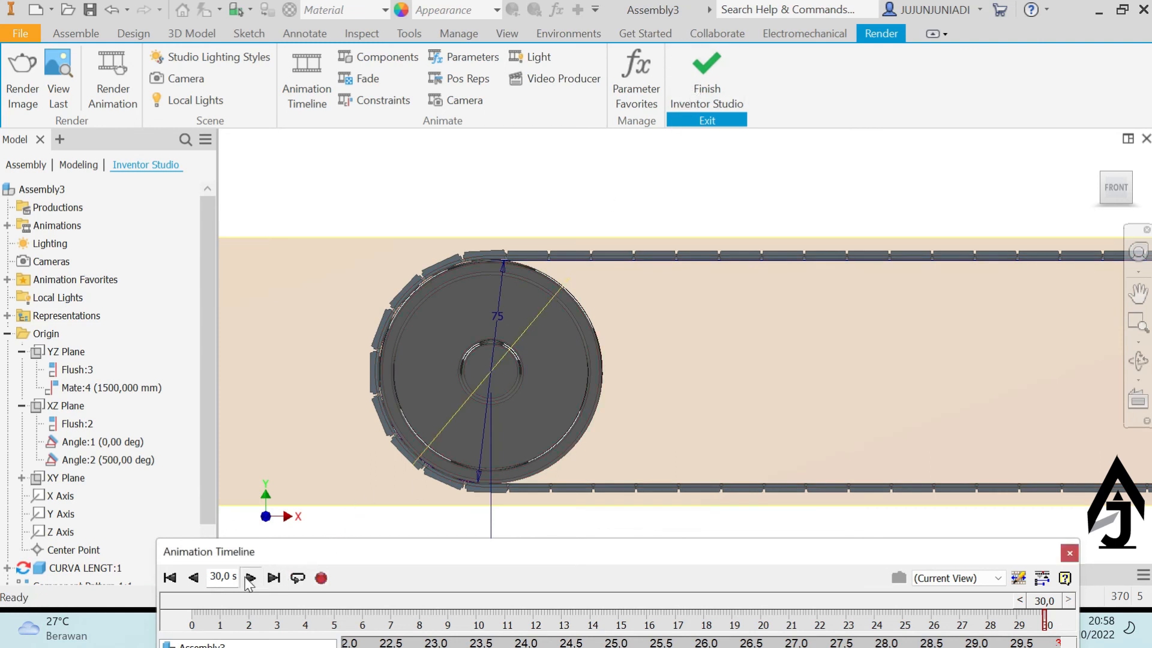
{"action": "left_click", "coordinate": [193, 578]}
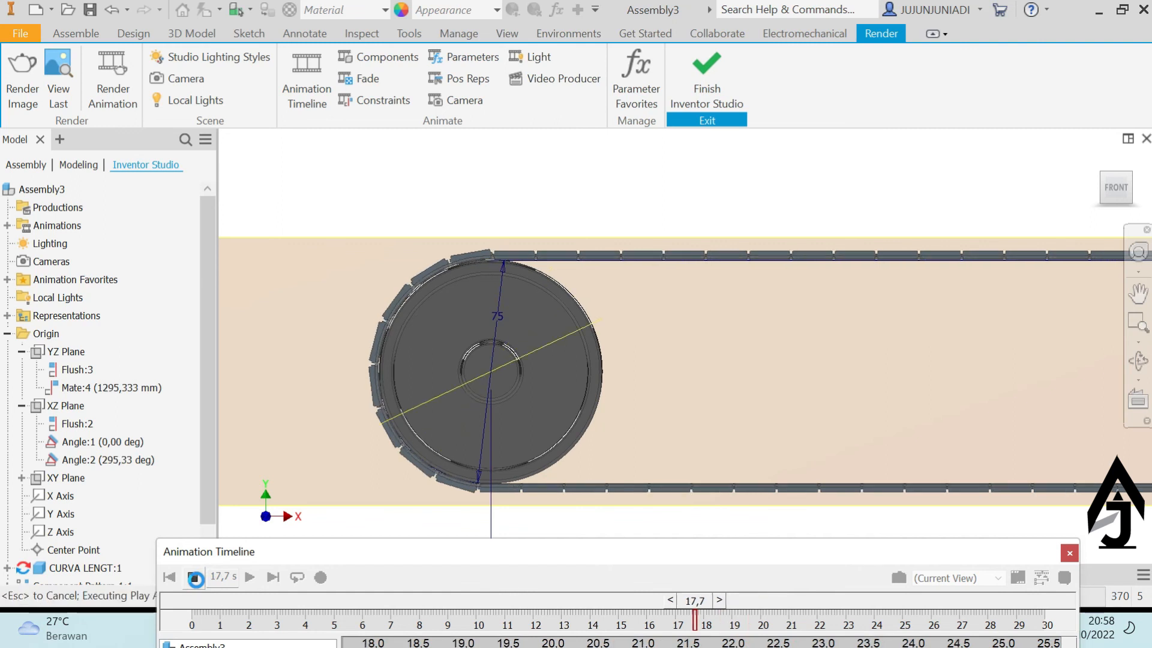
{"action": "left_click", "coordinate": [195, 577]}
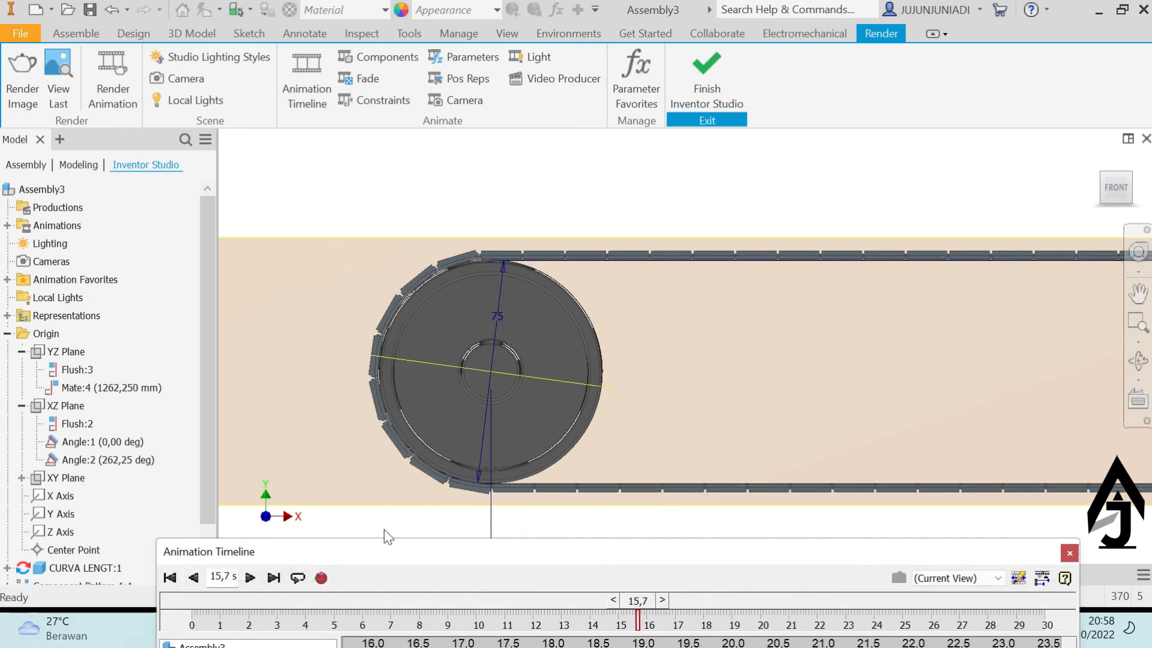
Edit the roller's Angle:2 action in the timeline and set its end value to -500 deg
{"action": "left_click_drag", "start_coordinate": [380, 556], "coordinate": [370, 415]}
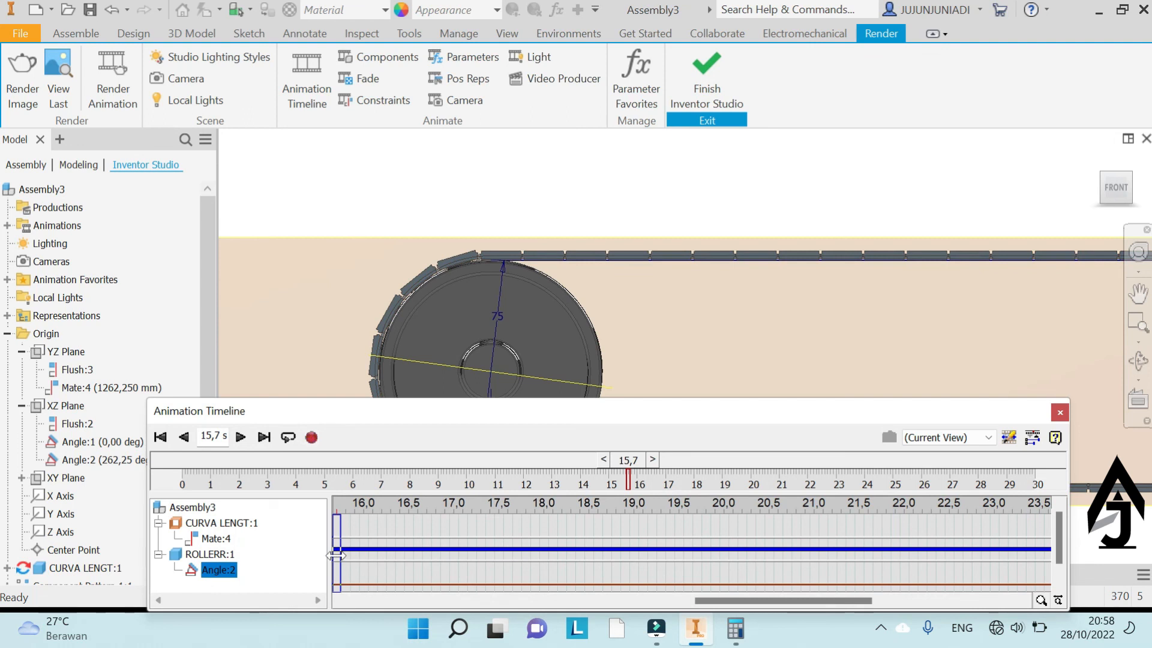
{"action": "left_click_drag", "start_coordinate": [464, 407], "coordinate": [486, 302]}
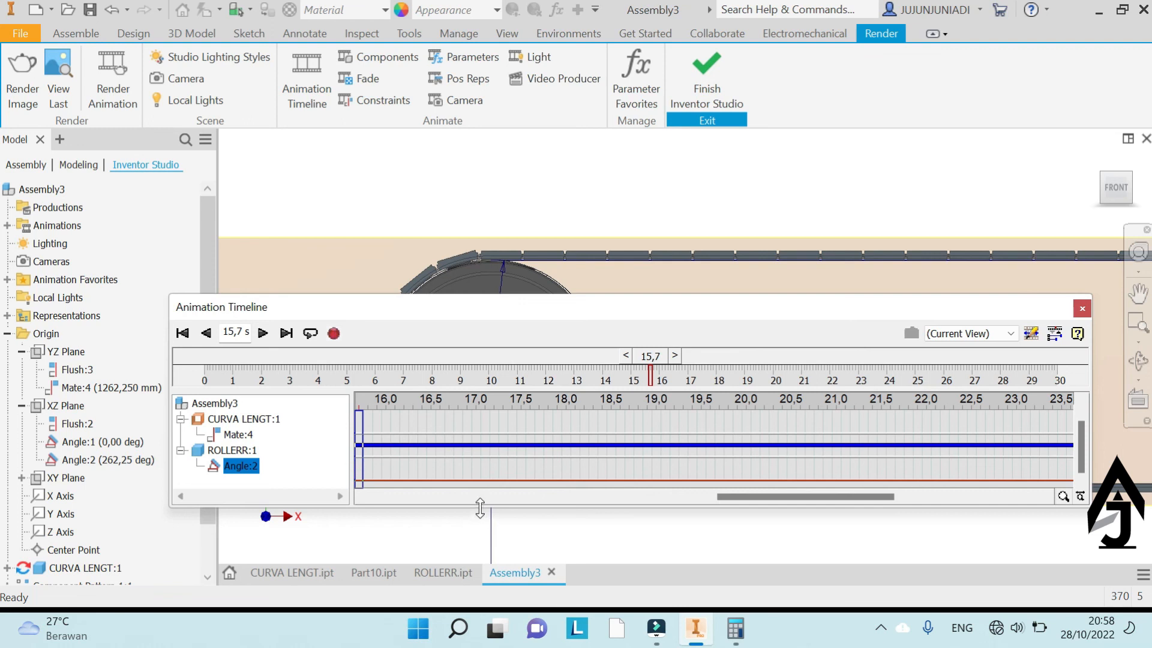
{"action": "left_click_drag", "start_coordinate": [480, 507], "coordinate": [463, 549]}
{"action": "right_click", "coordinate": [422, 492]}
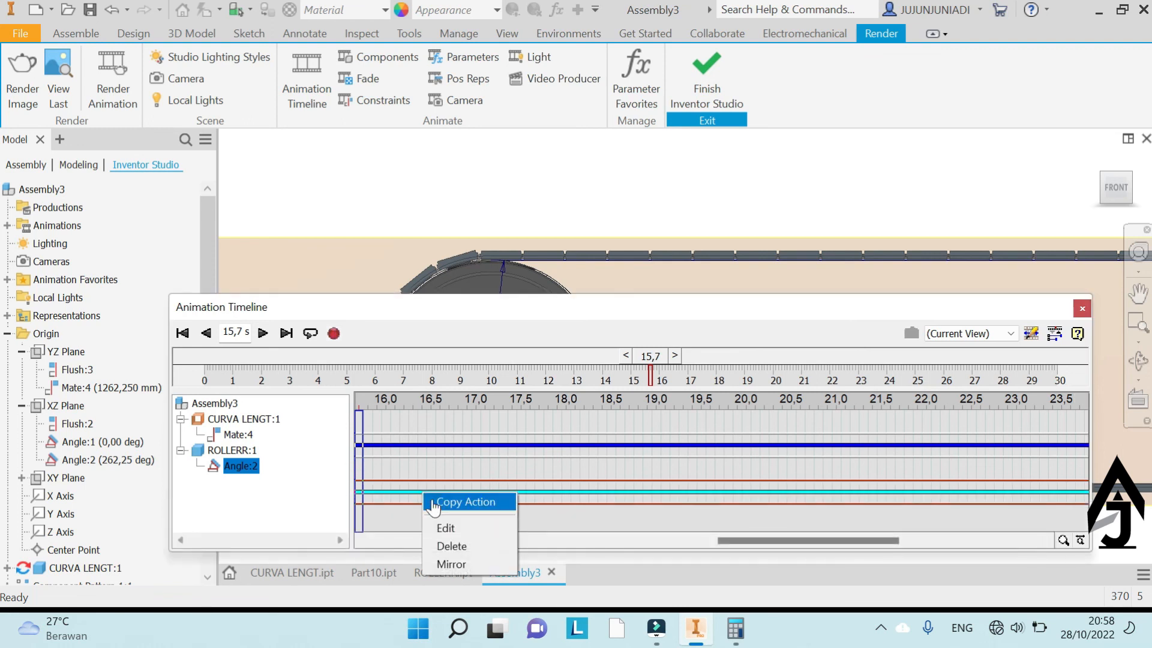
{"action": "left_click", "coordinate": [446, 528]}
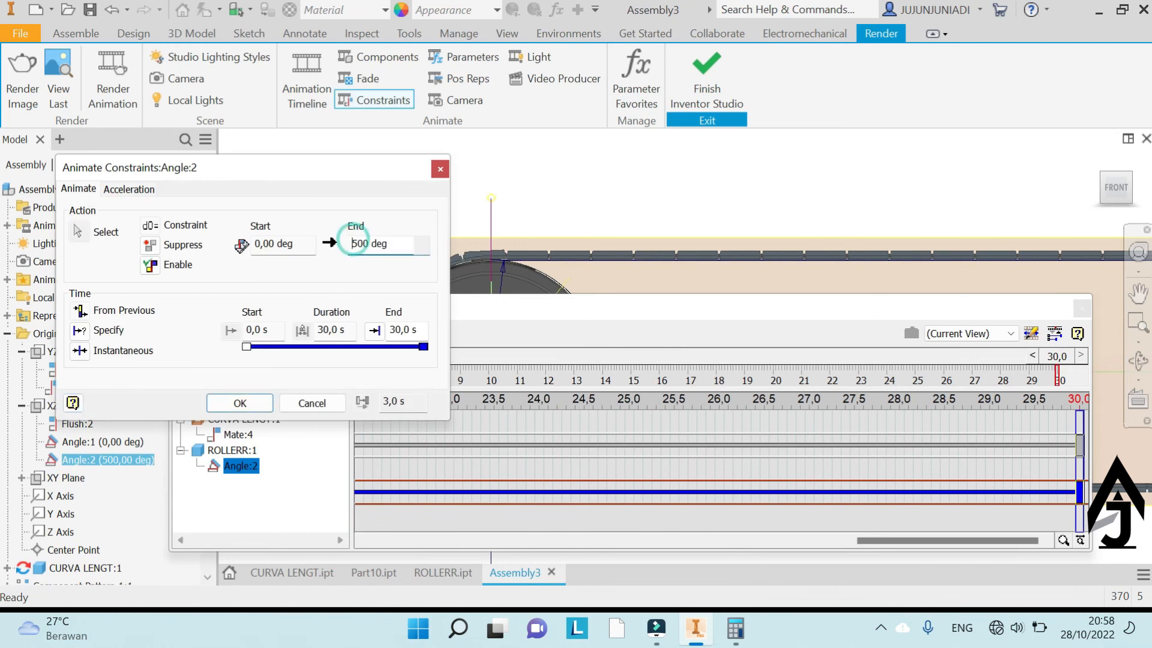
{"action": "type", "text": "-"}
{"action": "left_click", "coordinate": [240, 402]}
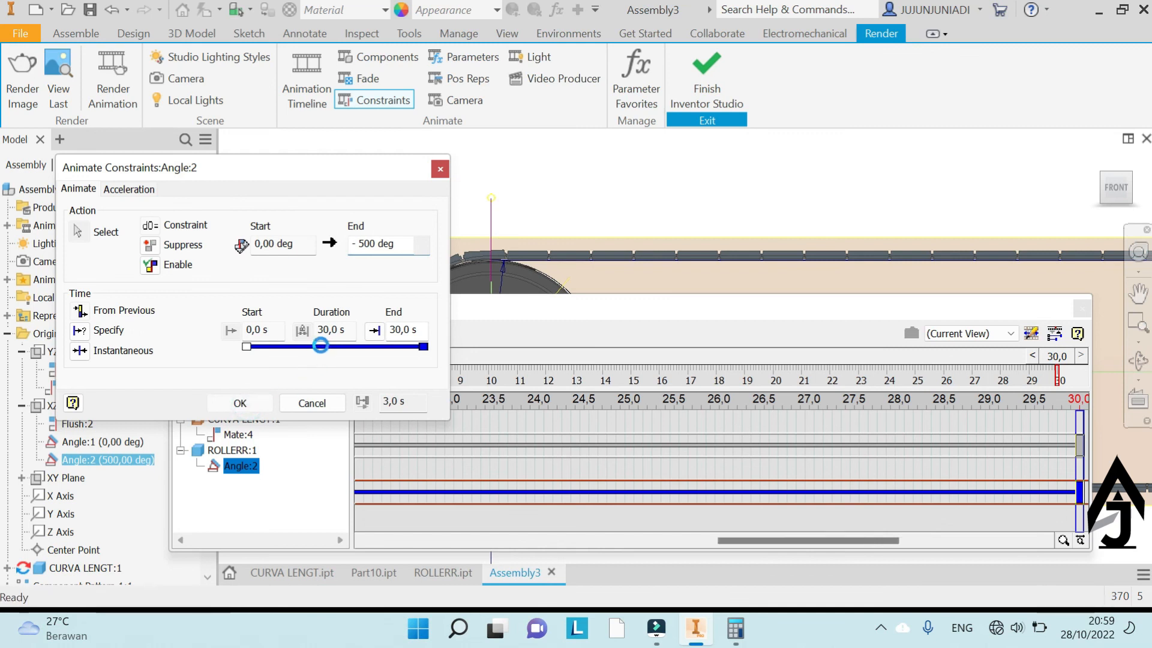
Replay the corrected animation in reverse to compare the roller's rotation direction with the slat travel, and stop playback
{"action": "left_click_drag", "start_coordinate": [442, 309], "coordinate": [482, 501]}
{"action": "scroll", "coordinate": [459, 264], "scroll_direction": "down", "scroll_amount": 3}
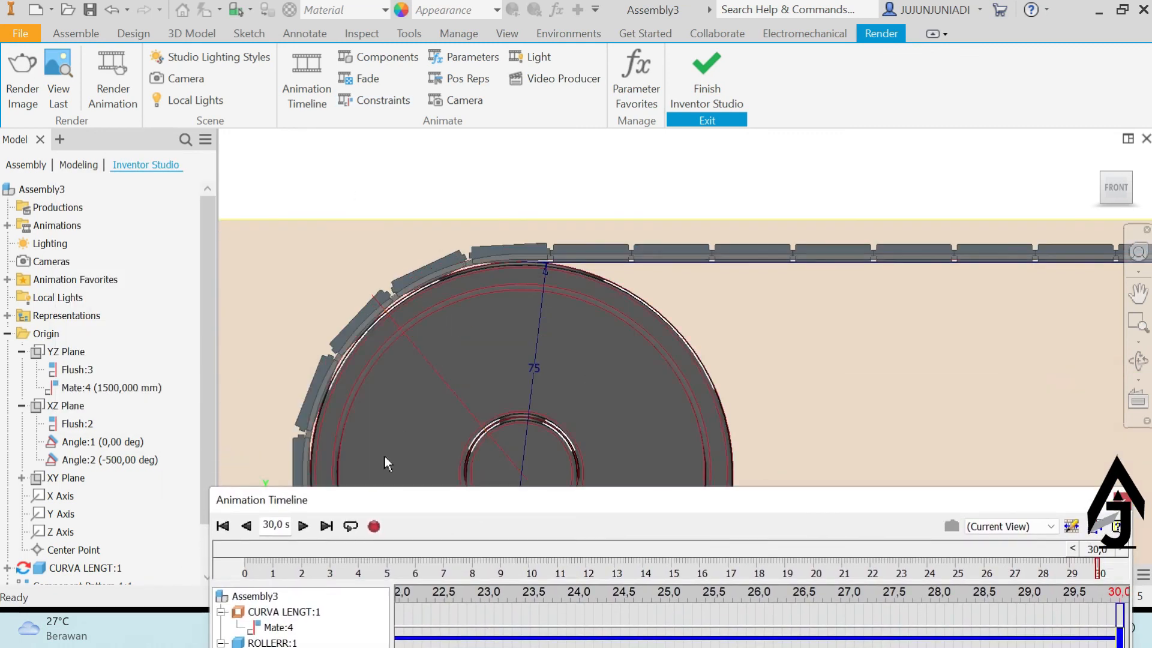
{"action": "left_click", "coordinate": [246, 526]}
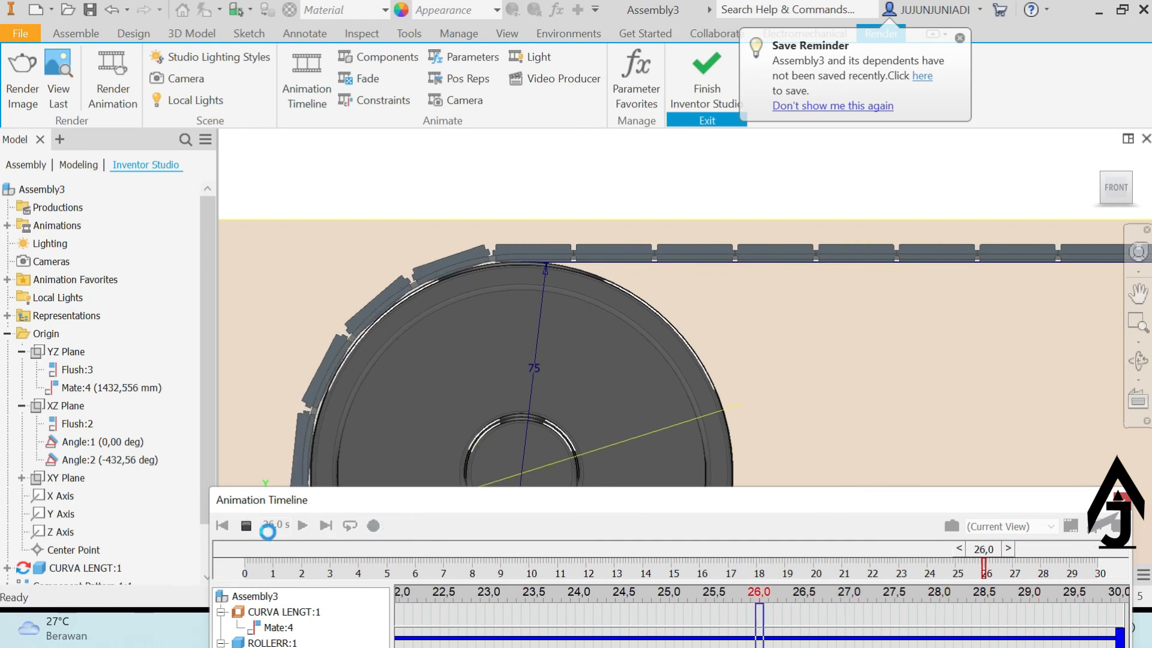
{"action": "left_click", "coordinate": [247, 526]}
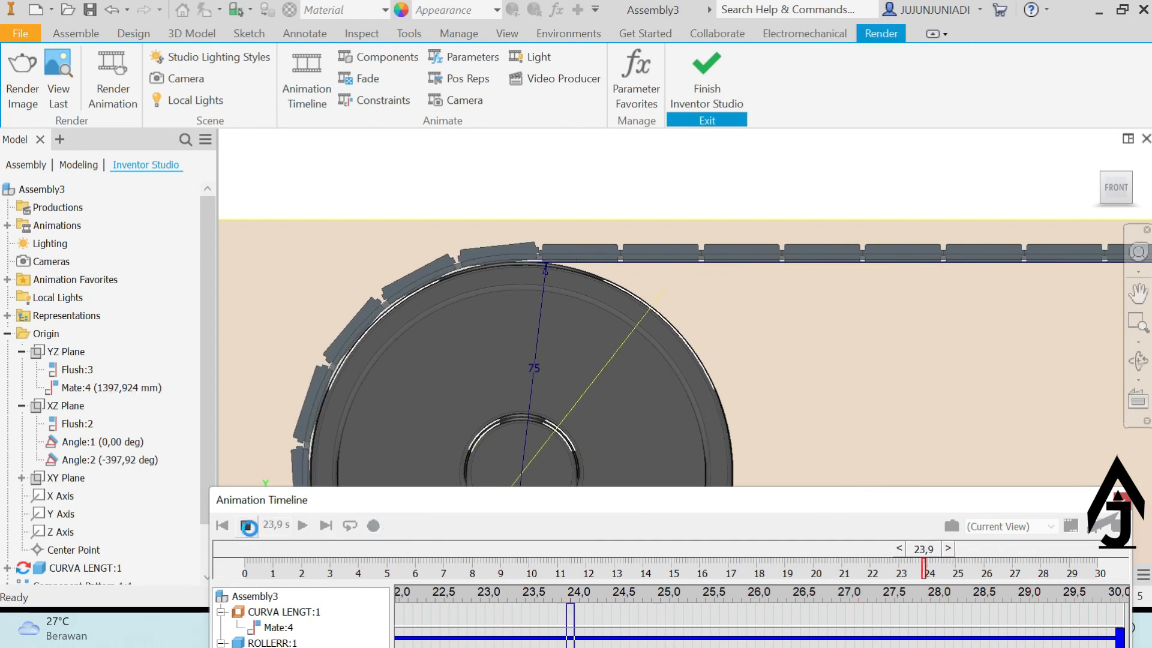